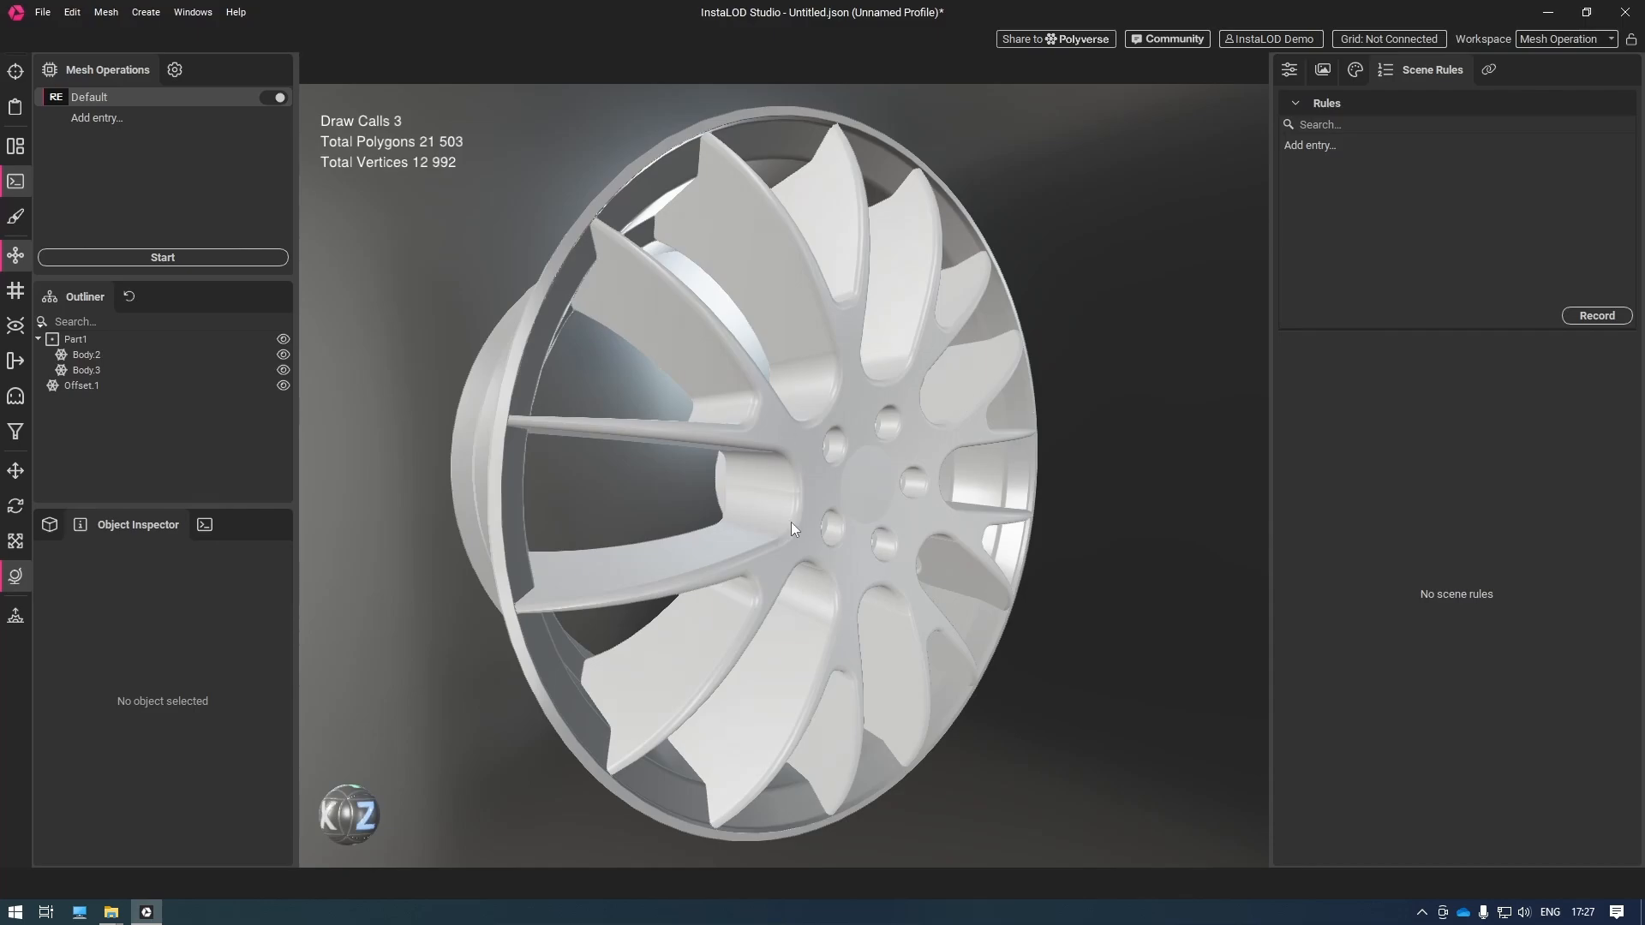
Add a scene rule named Tessellate and set it to match by the Name attribute
key(ctrl+a)
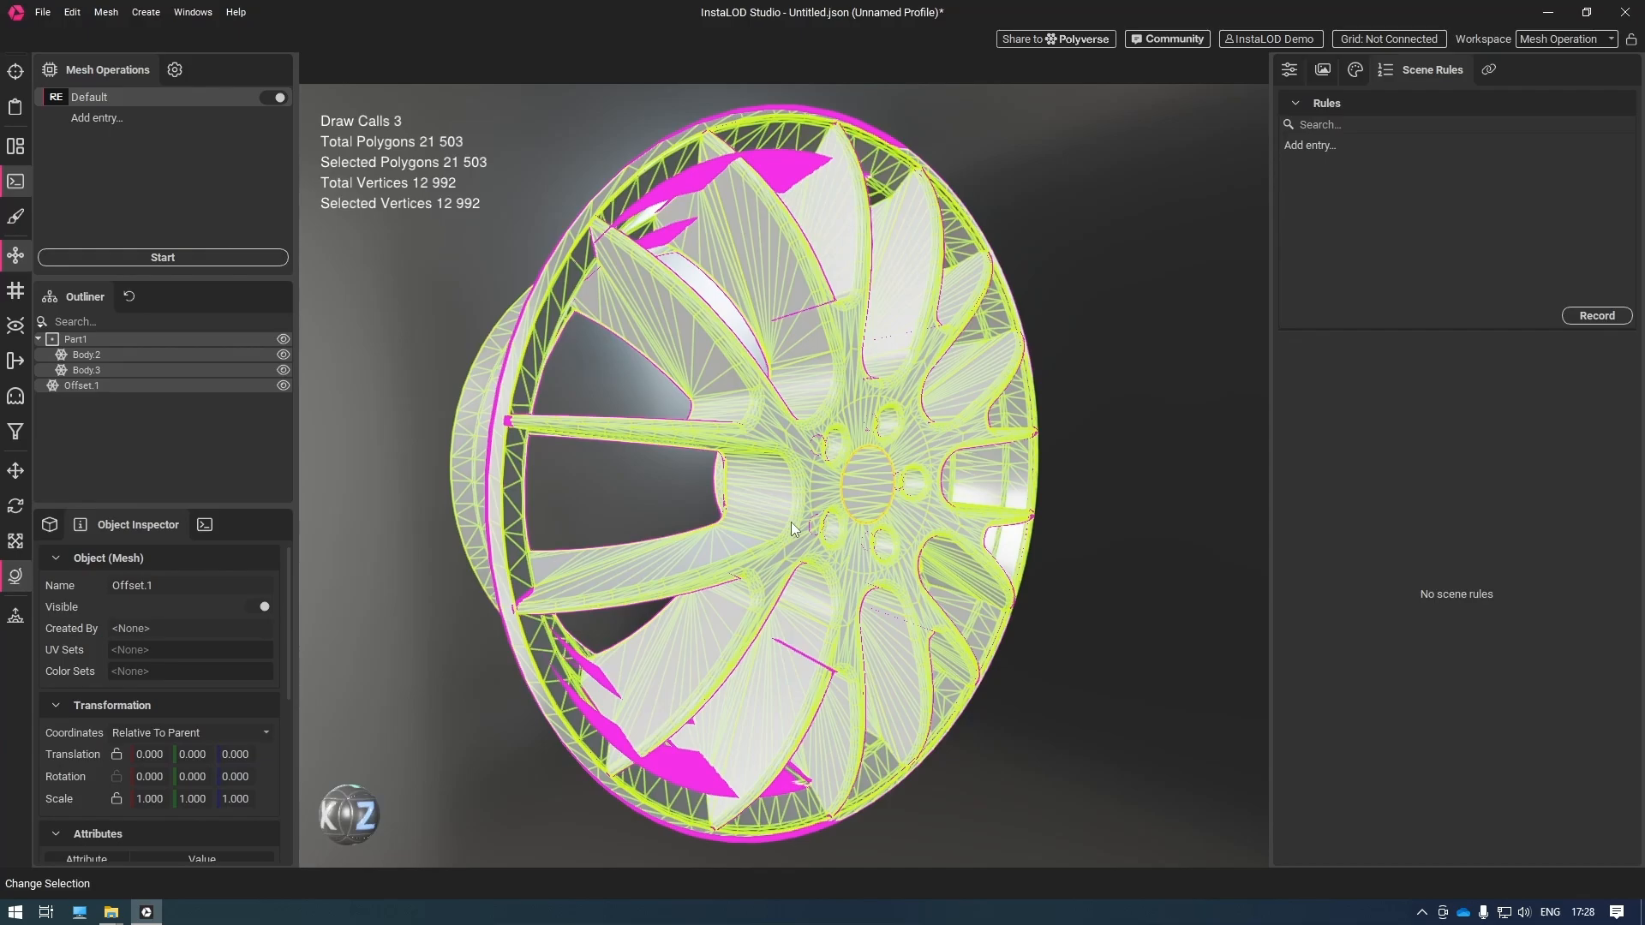
click(1333, 147)
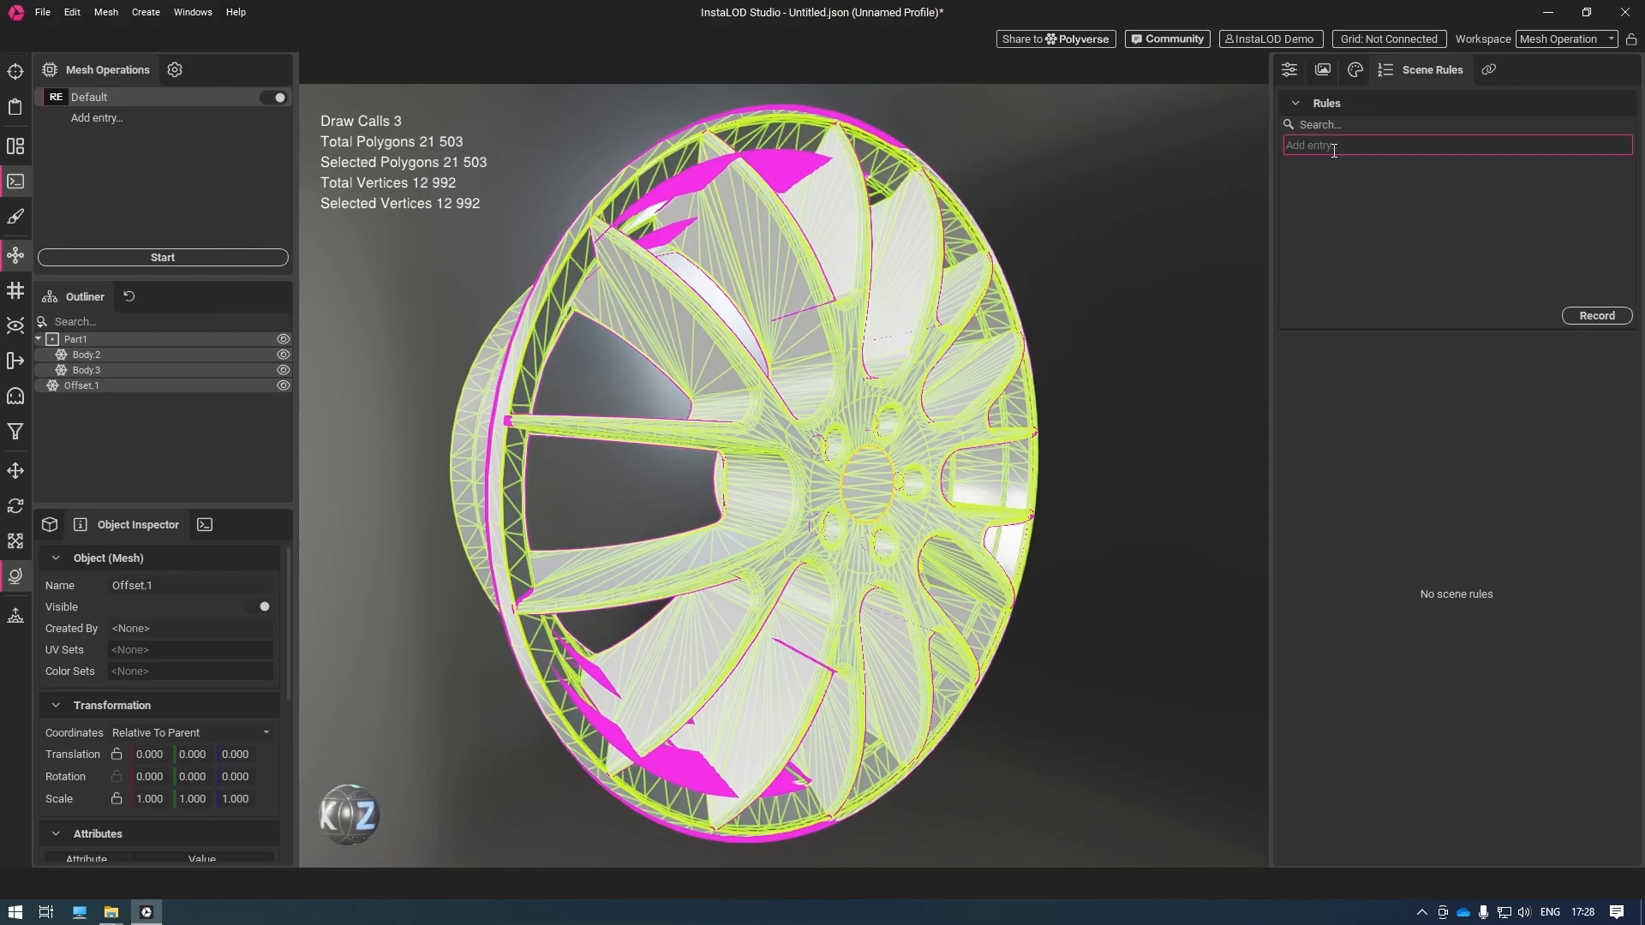
text(Tessellate)
key(Return)
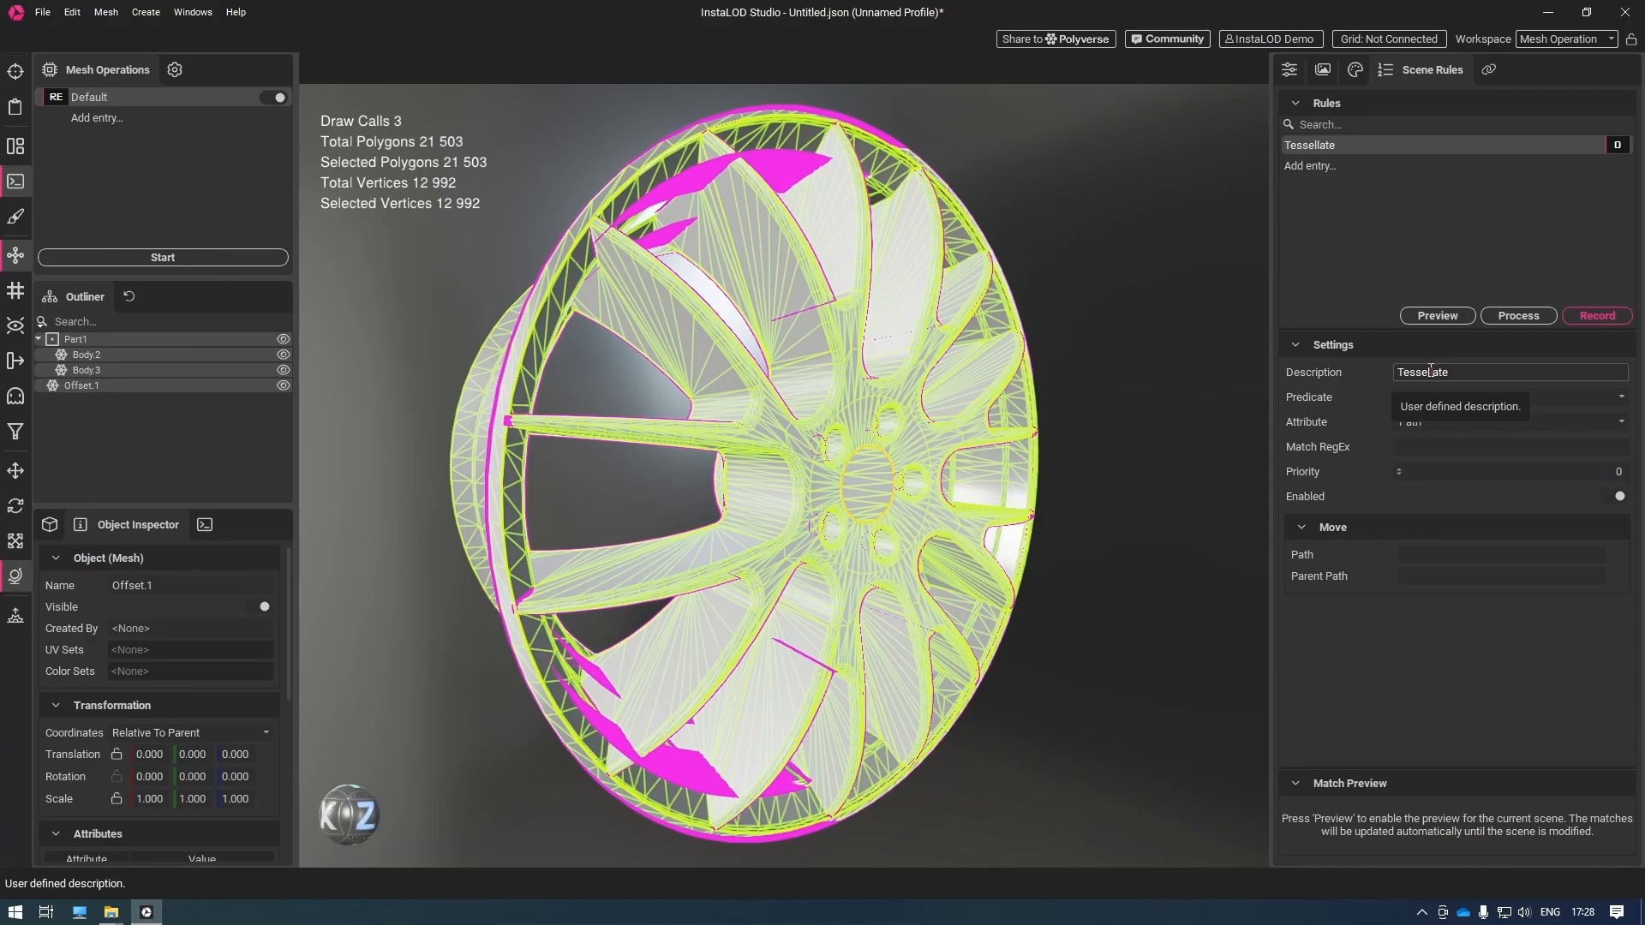
click(1611, 422)
click(1552, 467)
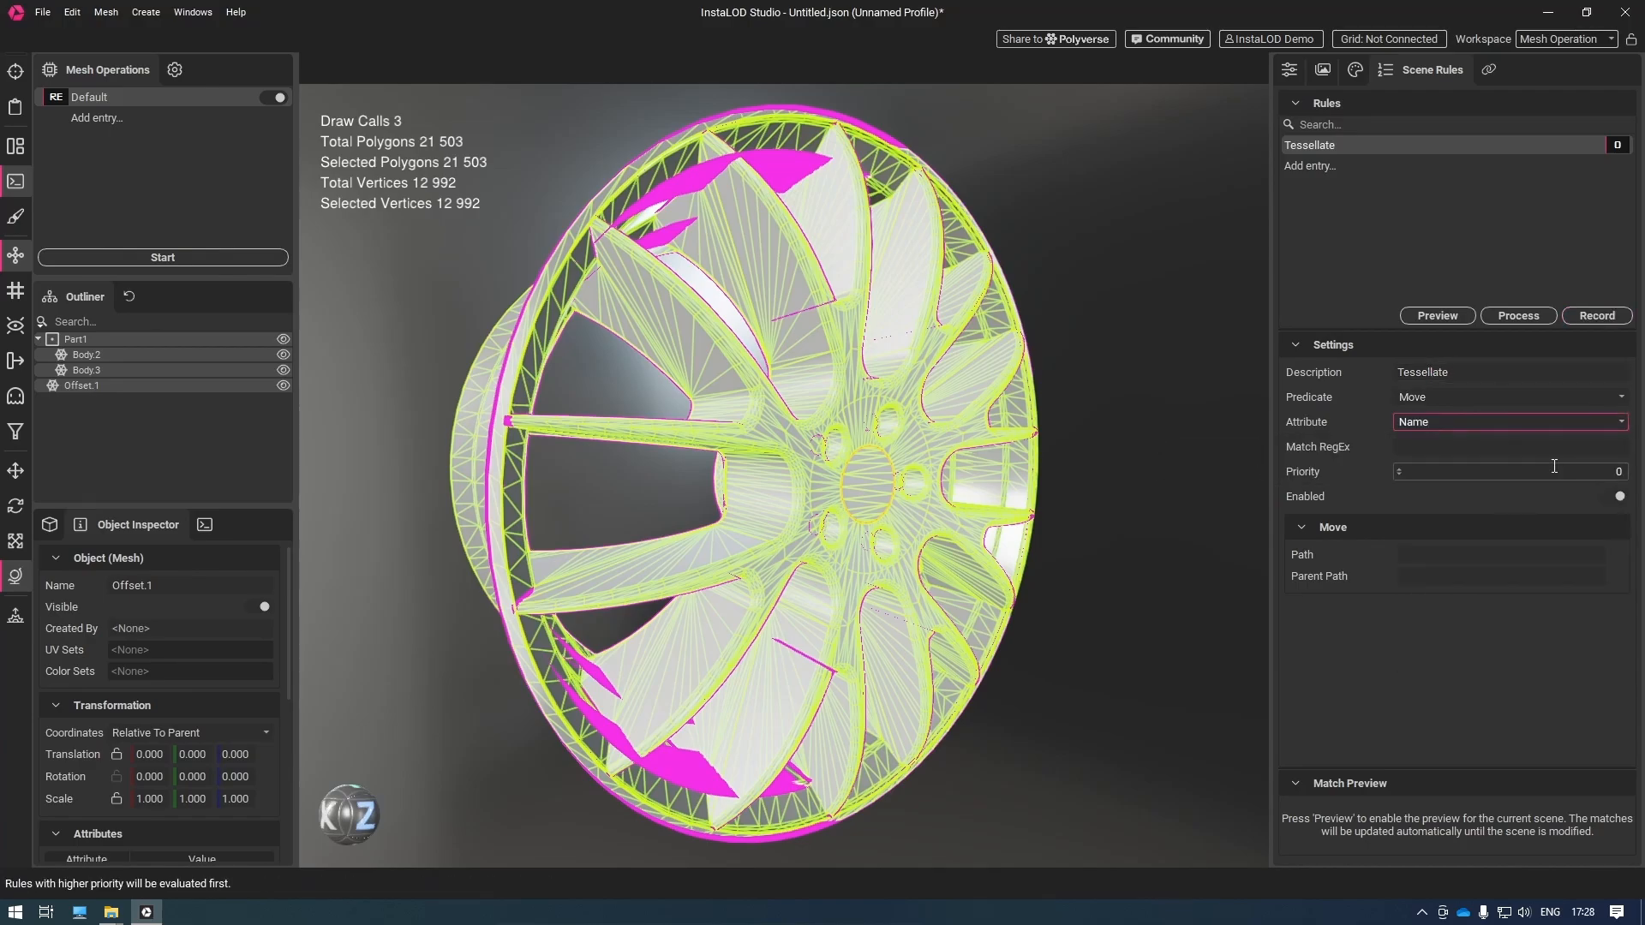
Check the names of the two body meshes and set the Tessellate rule's match expression to Body.*
click(1441, 447)
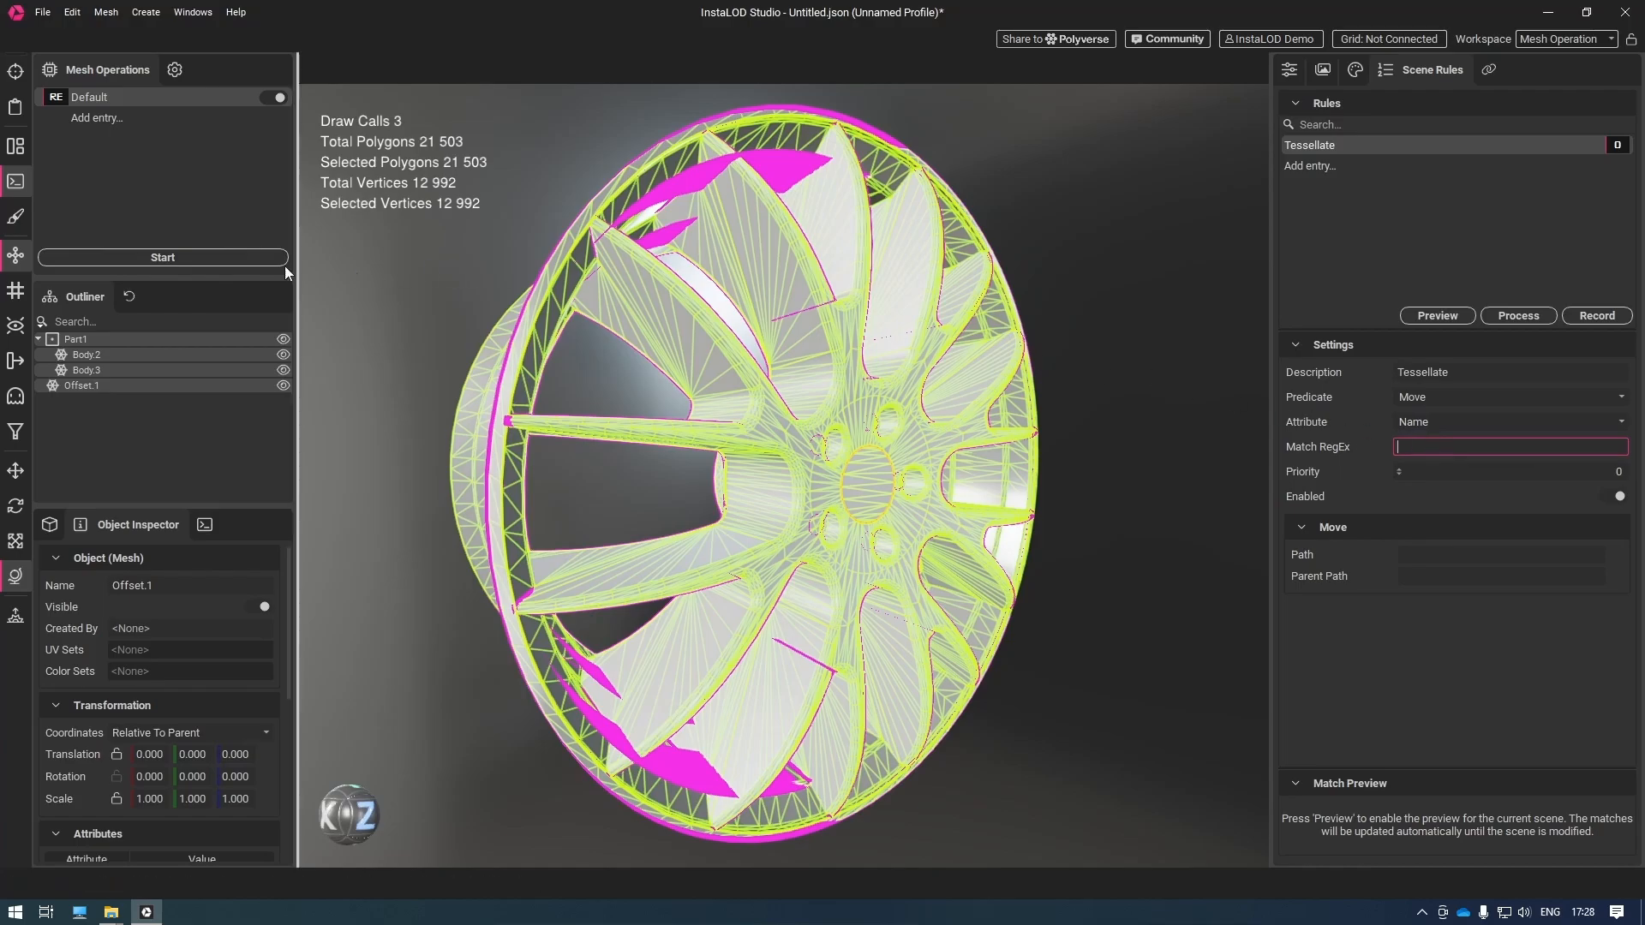
click(108, 360)
click(109, 371)
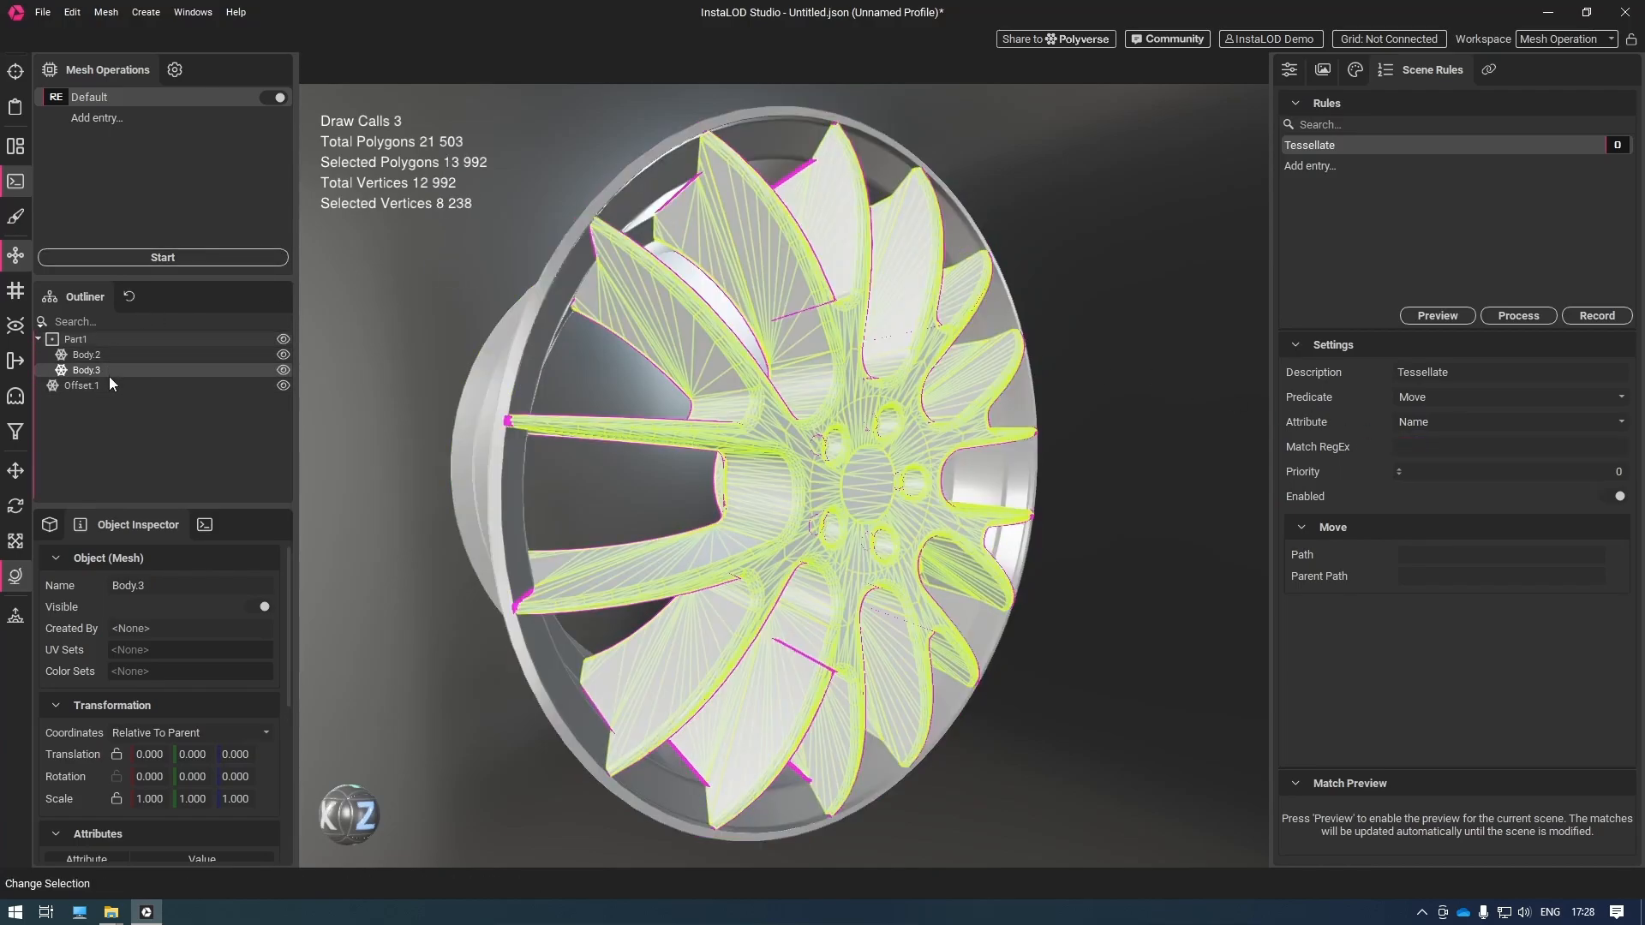
click(110, 357)
click(113, 368)
click(1493, 452)
text(Body)
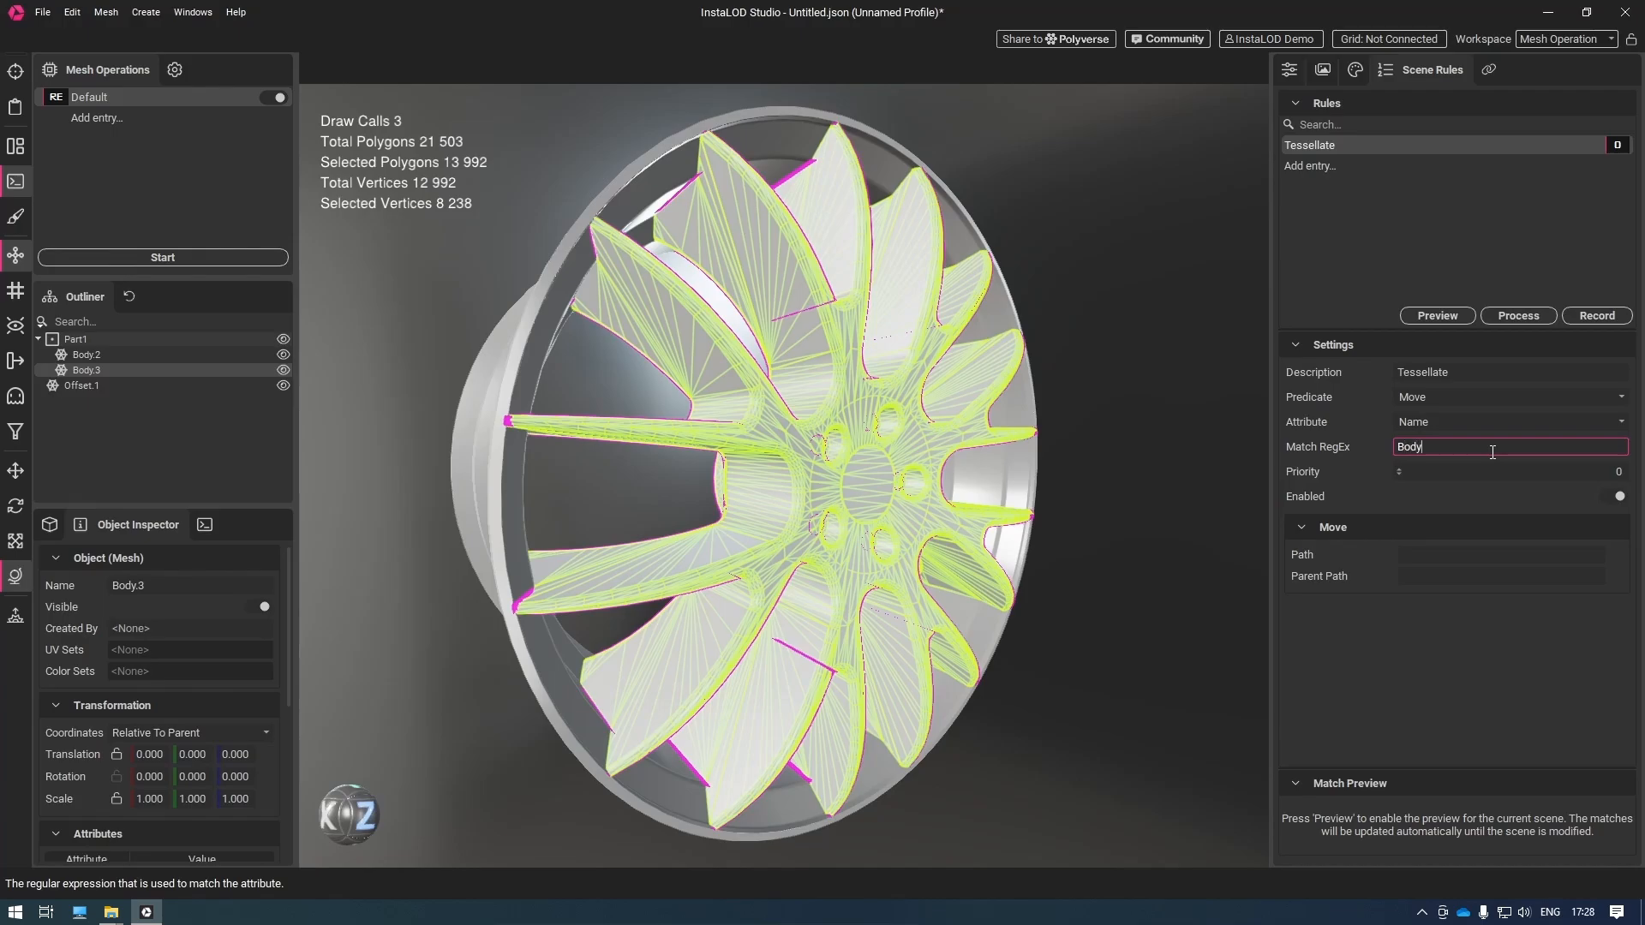
text(.*)
Give the Tessellate rule a priority of 100 and set its predicate to Tessellate
click(1625, 473)
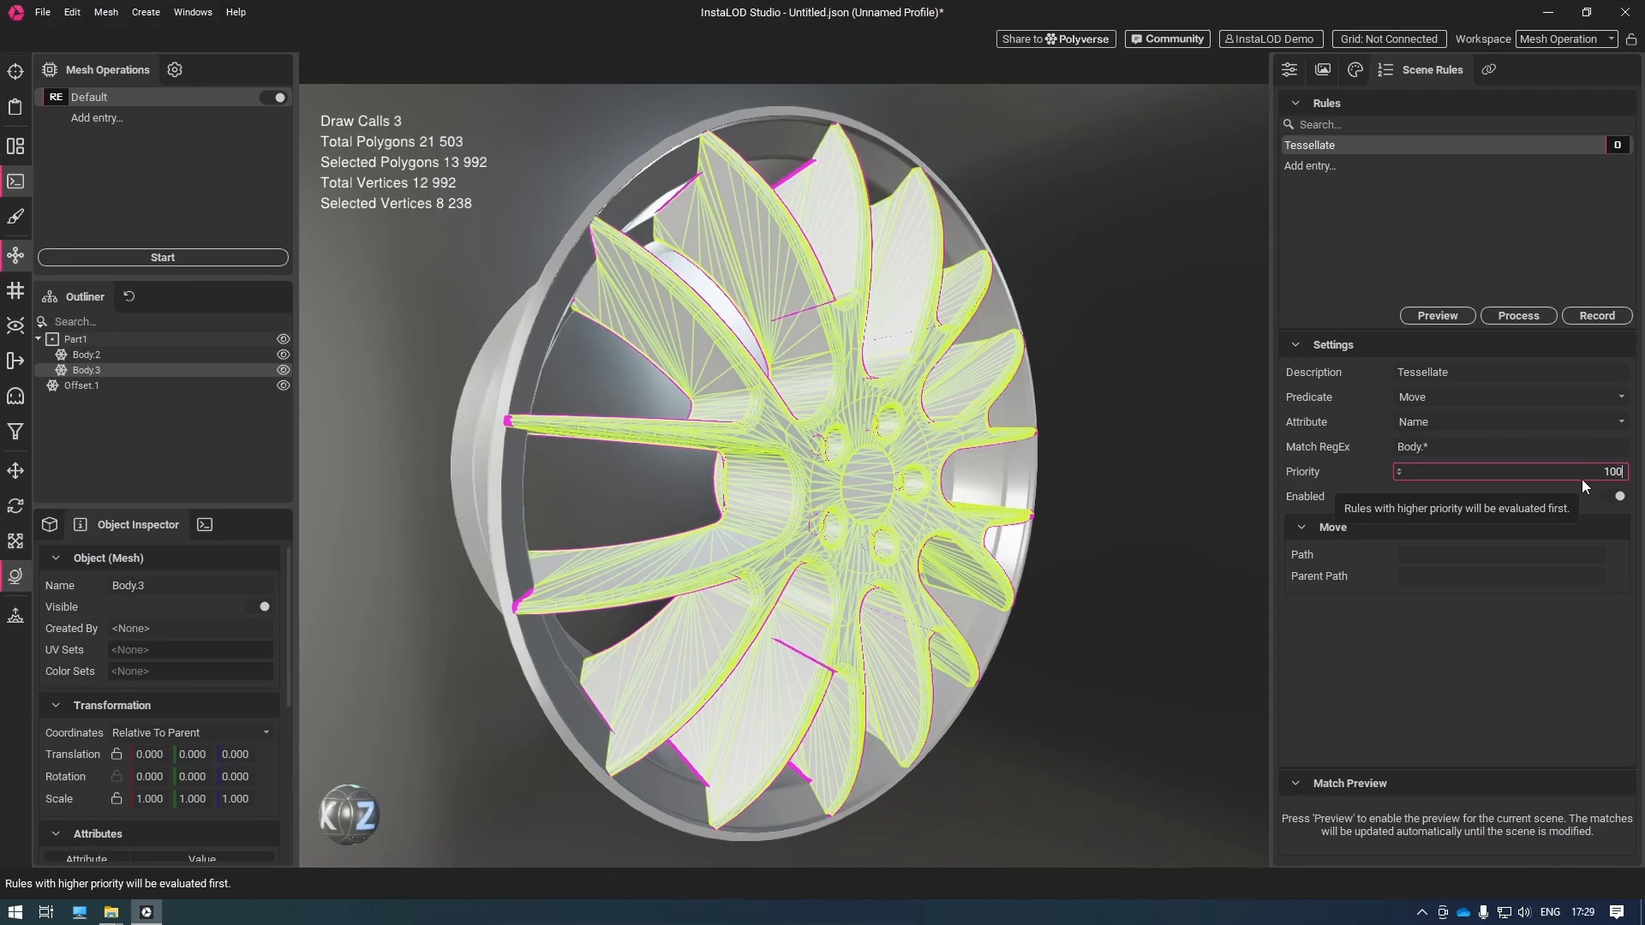
key(Return)
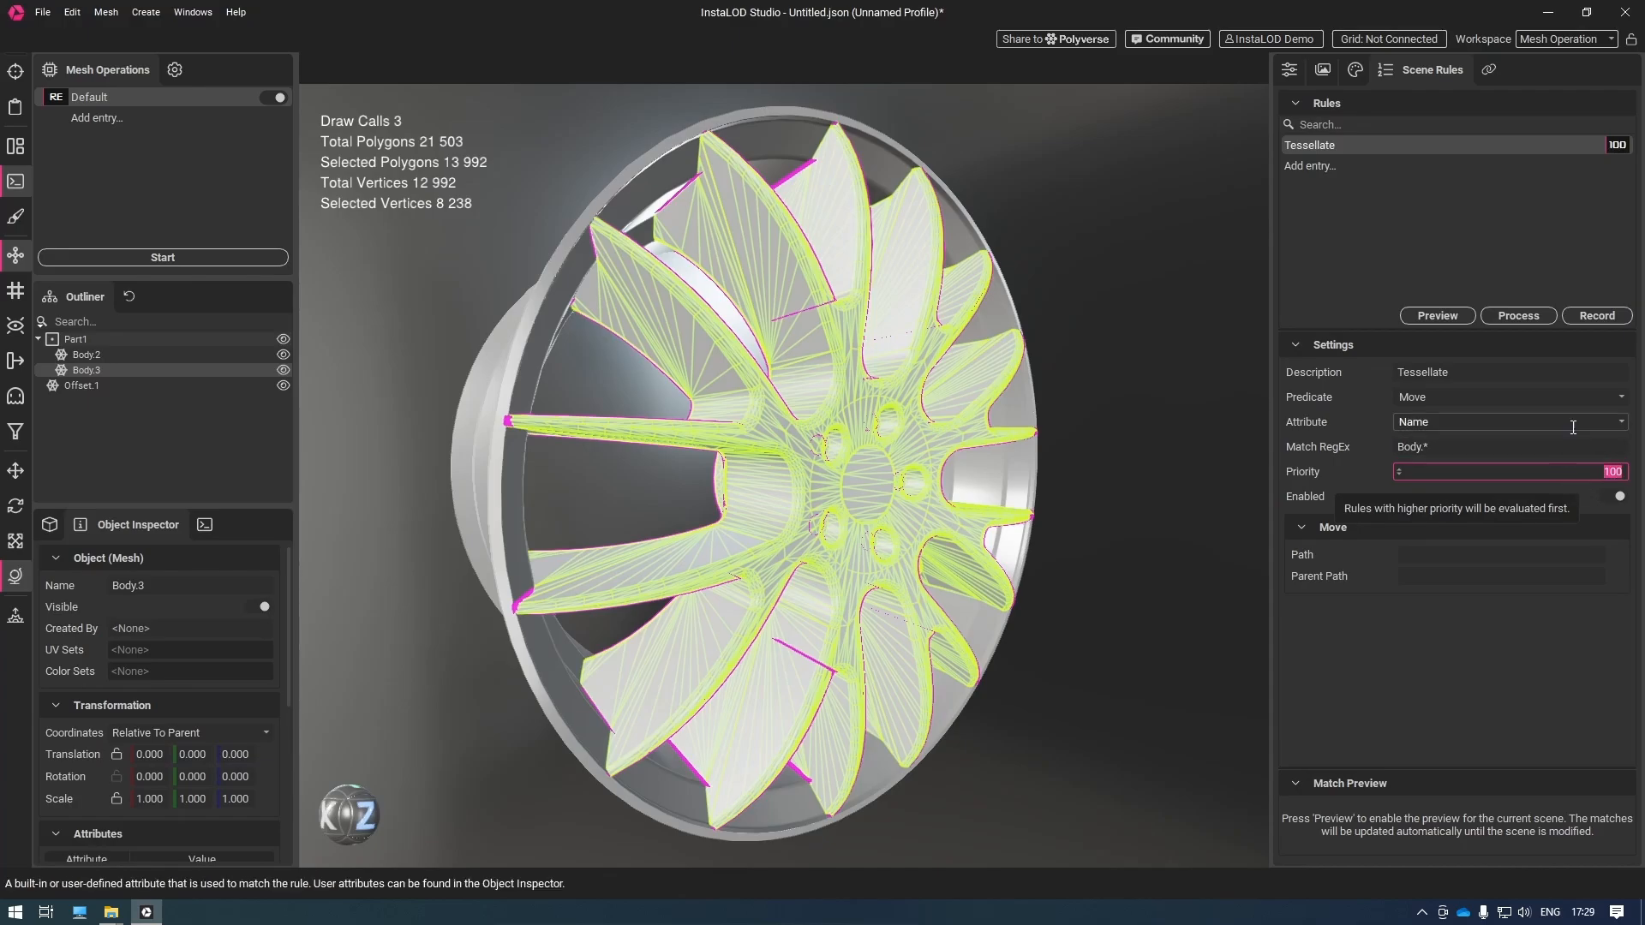
click(1620, 399)
scroll(1577, 430, up, 1)
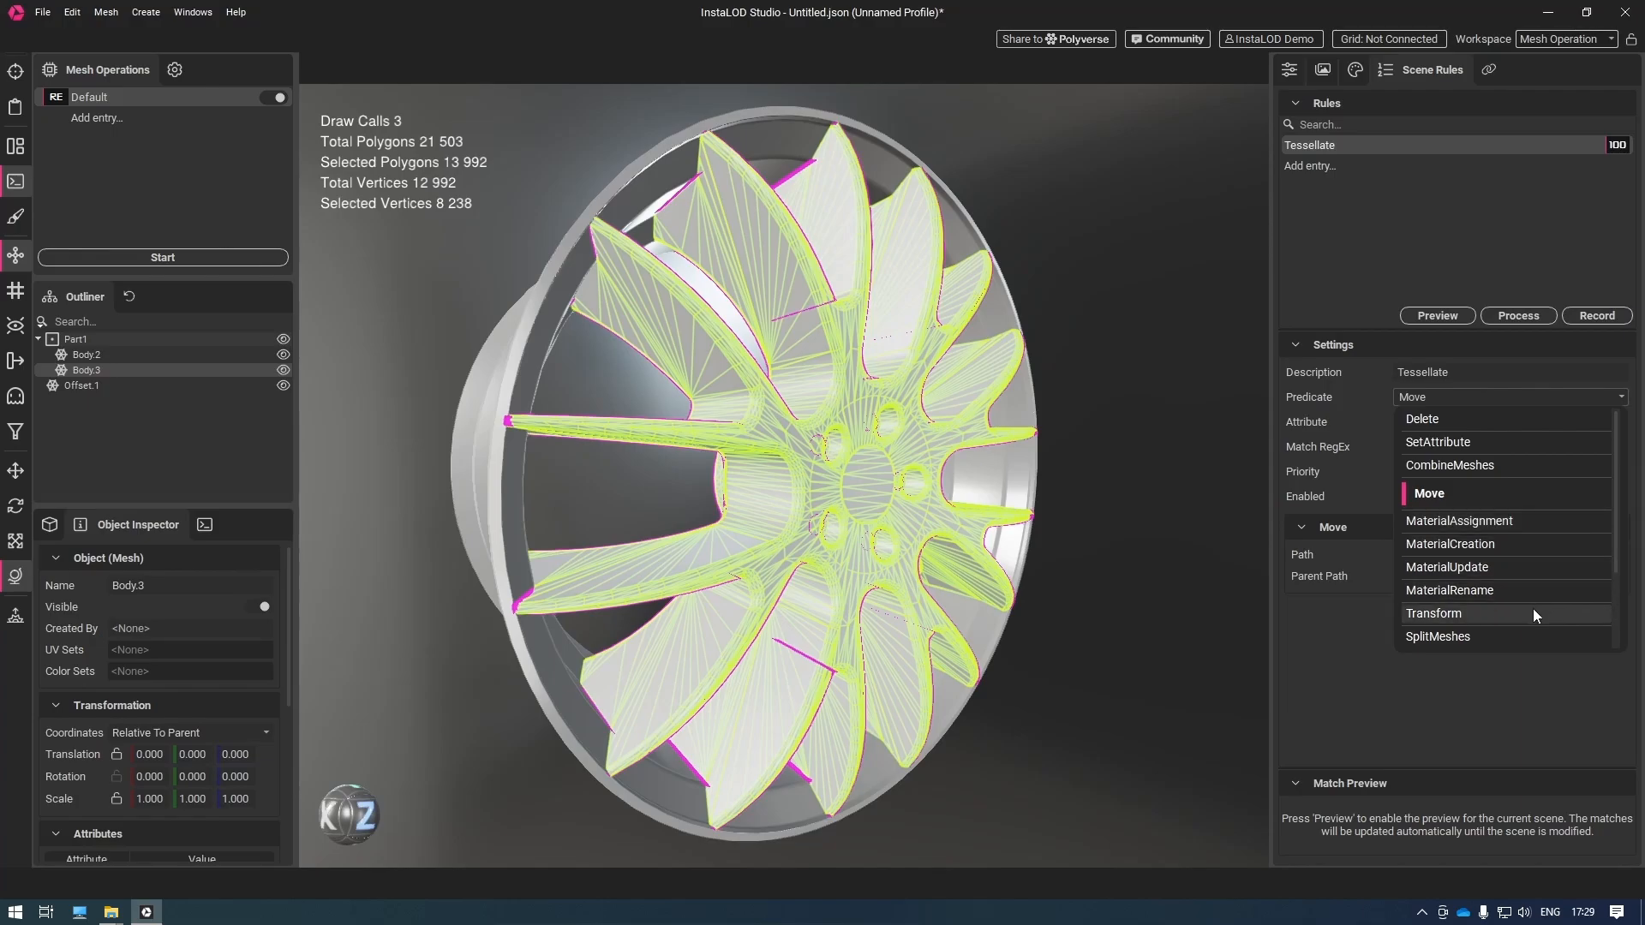
scroll(1534, 608, down, 2)
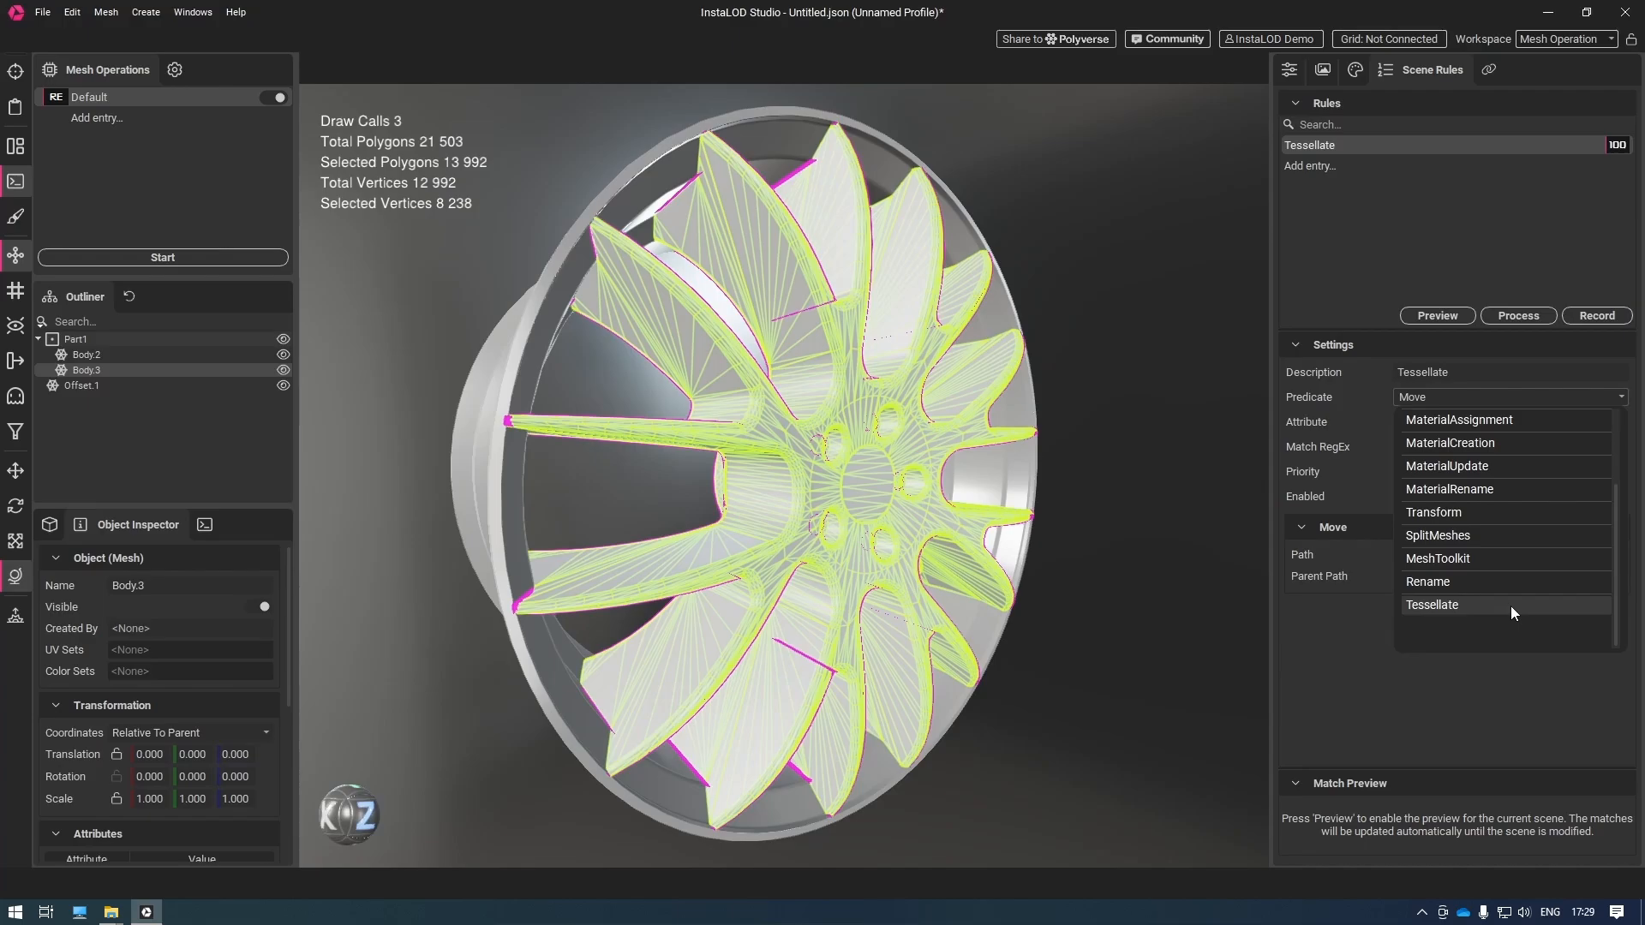
click(1509, 605)
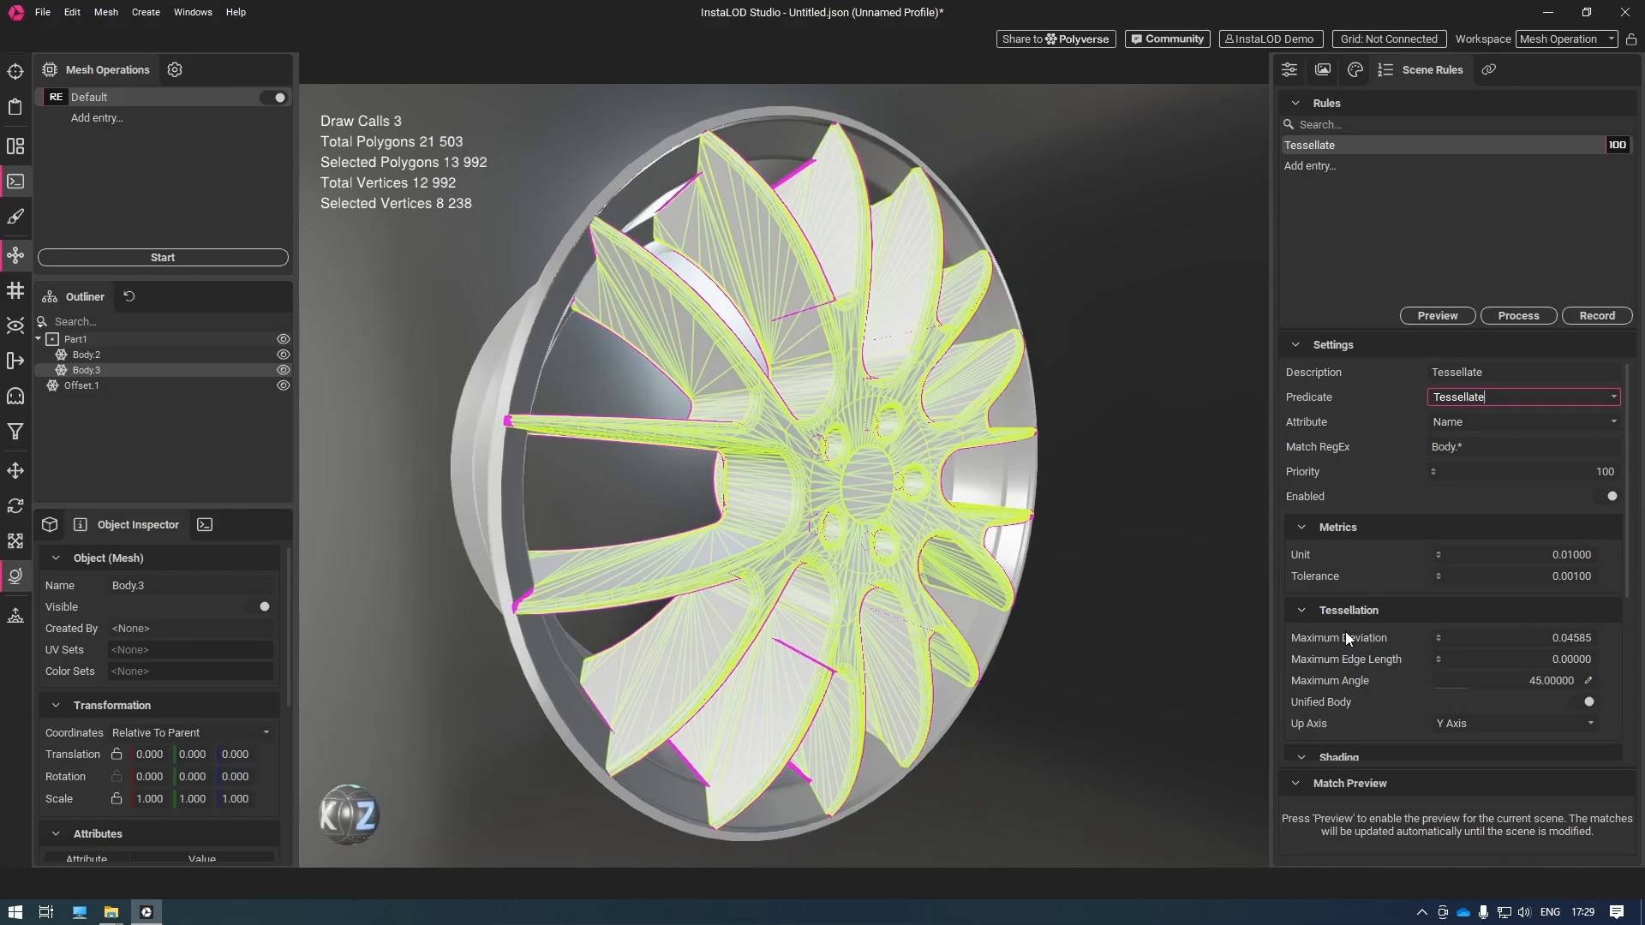
Set the rule's maximum tessellation deviation to 0.01 and its maximum edge length to 1
click(1520, 636)
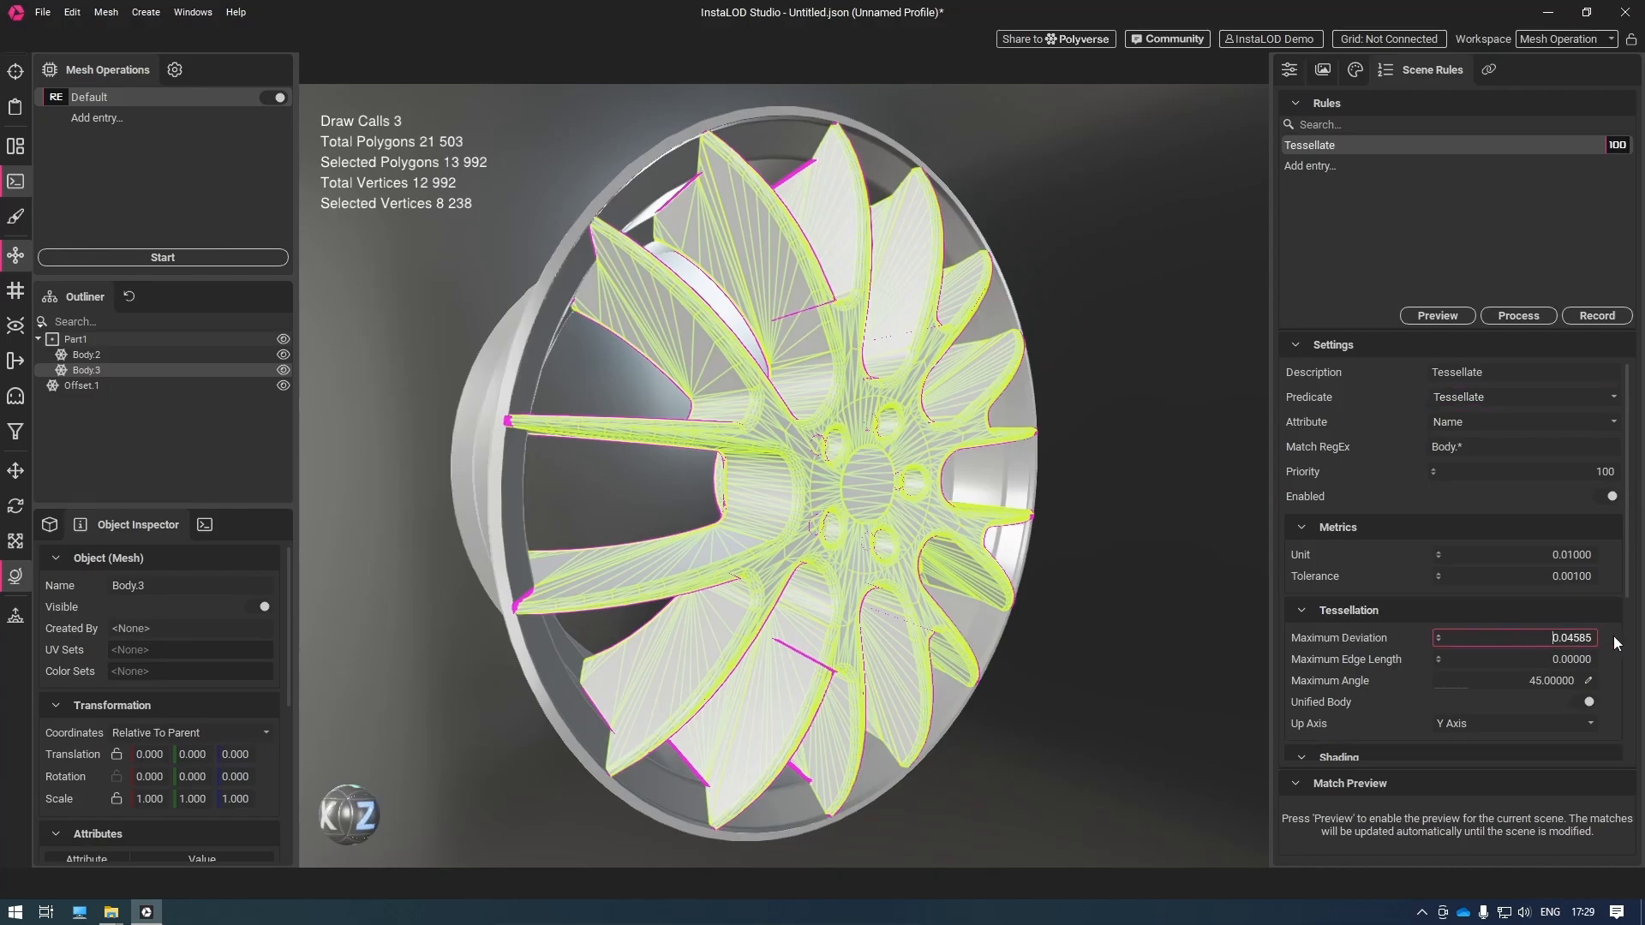
text(0.01)
key(Return)
scroll(1562, 655, up, 1)
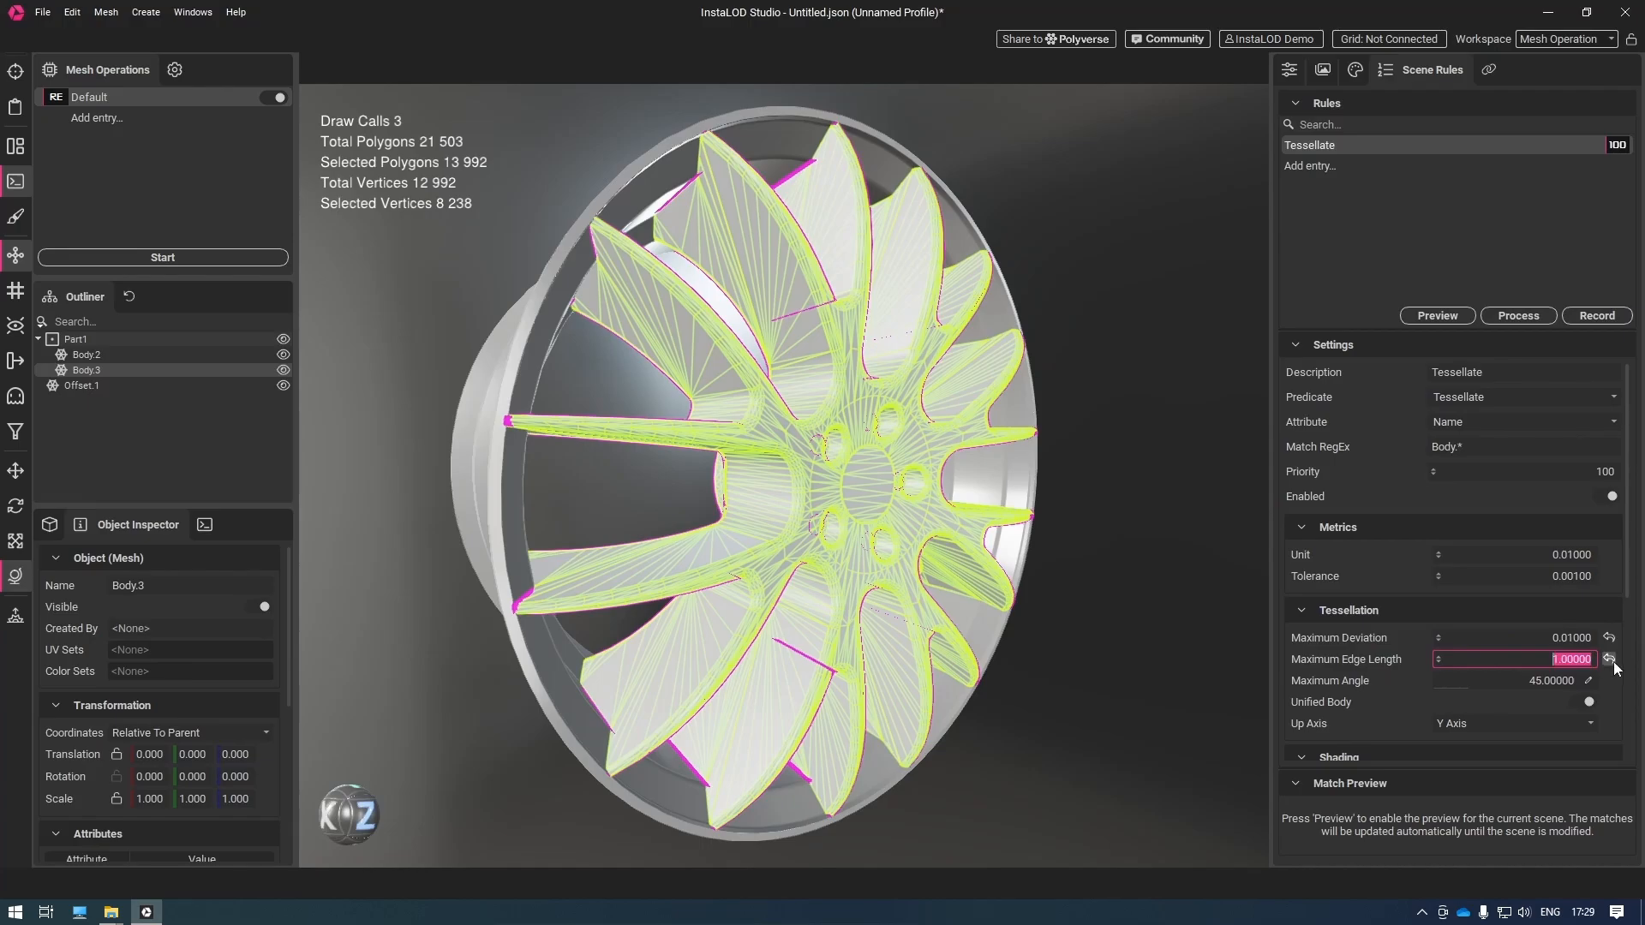
Set Shading Magic to Normal in the Tessellate rule's shading settings
scroll(1320, 648, down, 2)
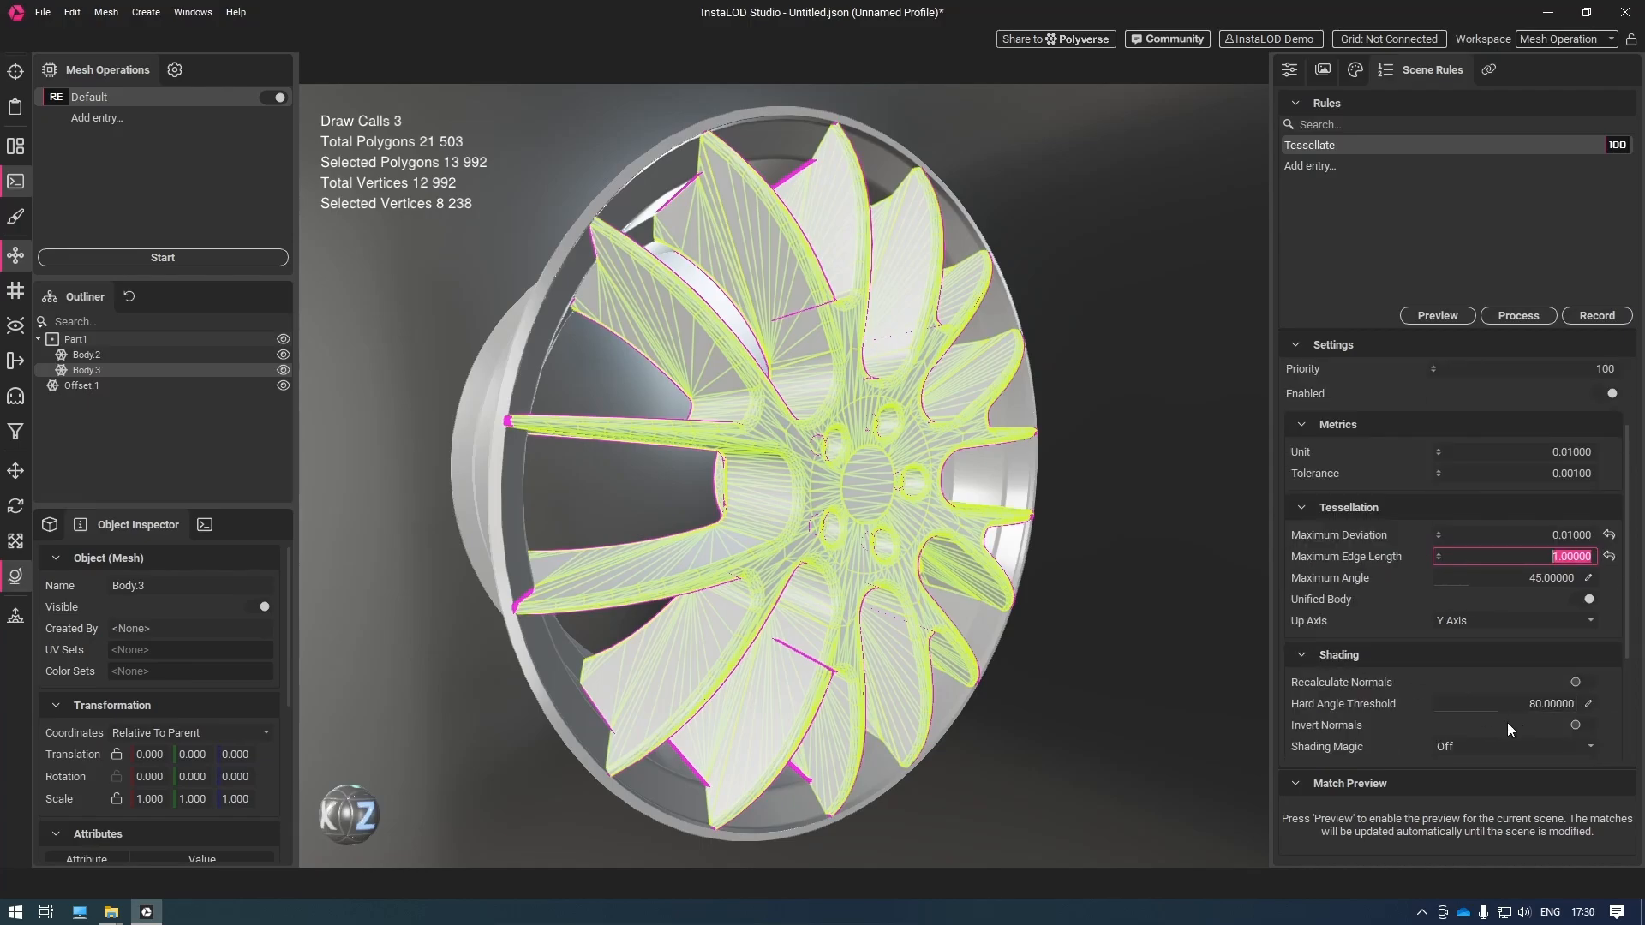
click(1472, 747)
click(1484, 821)
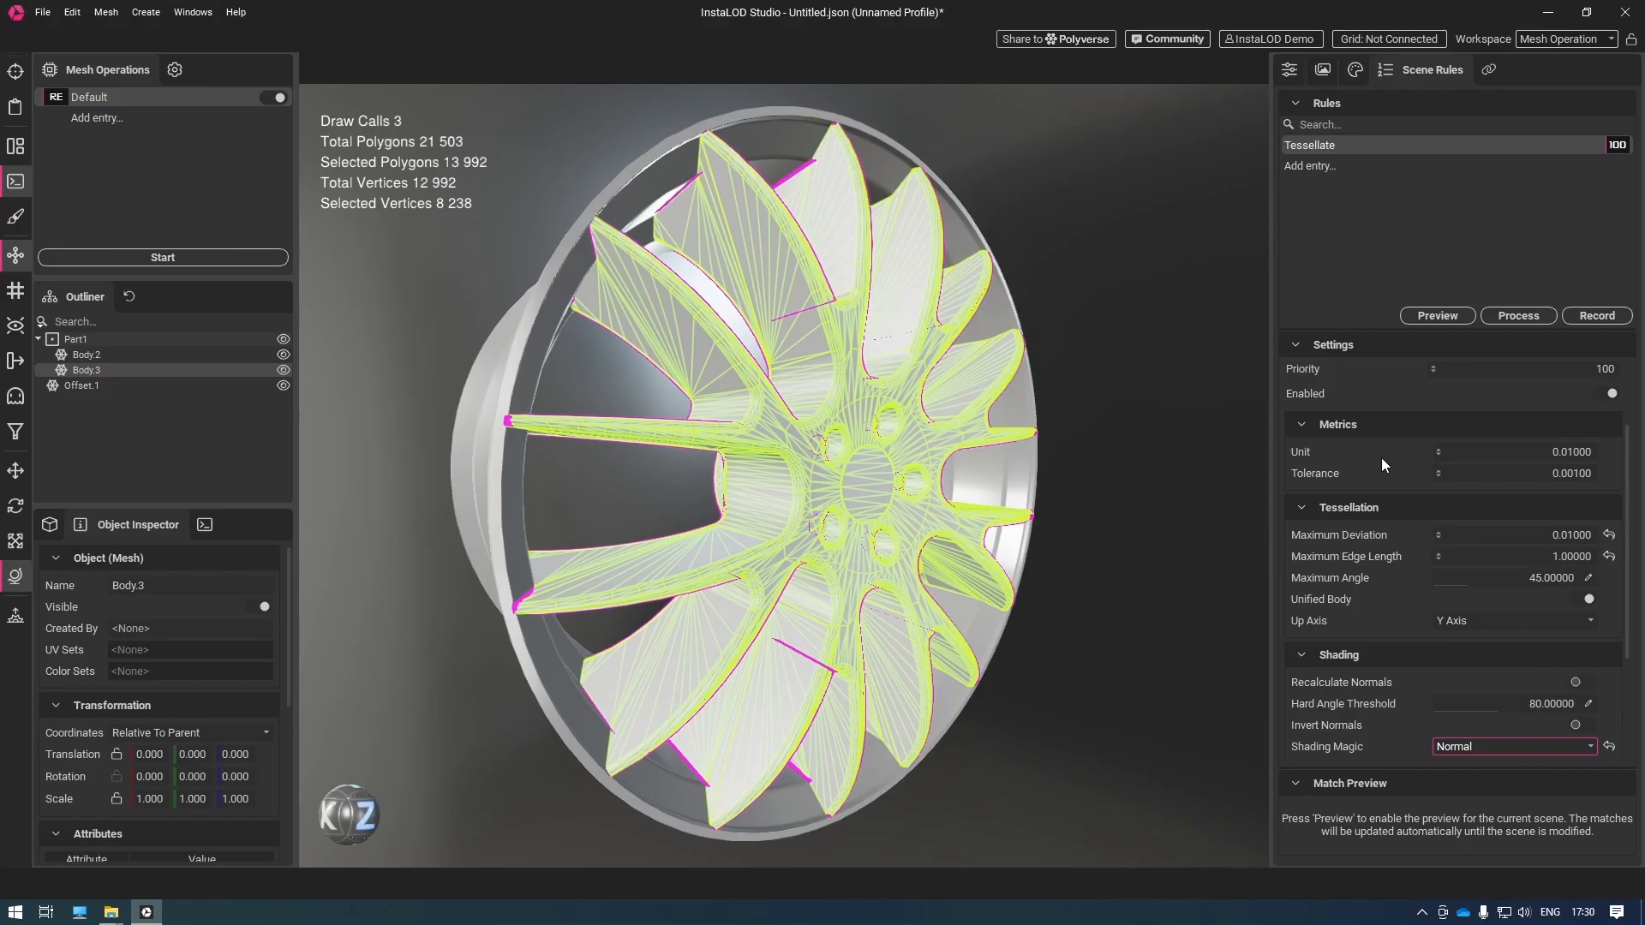
Preview the Tessellate rule's matches and process it, selecting all meshes to inspect the new wireframe
click(1420, 315)
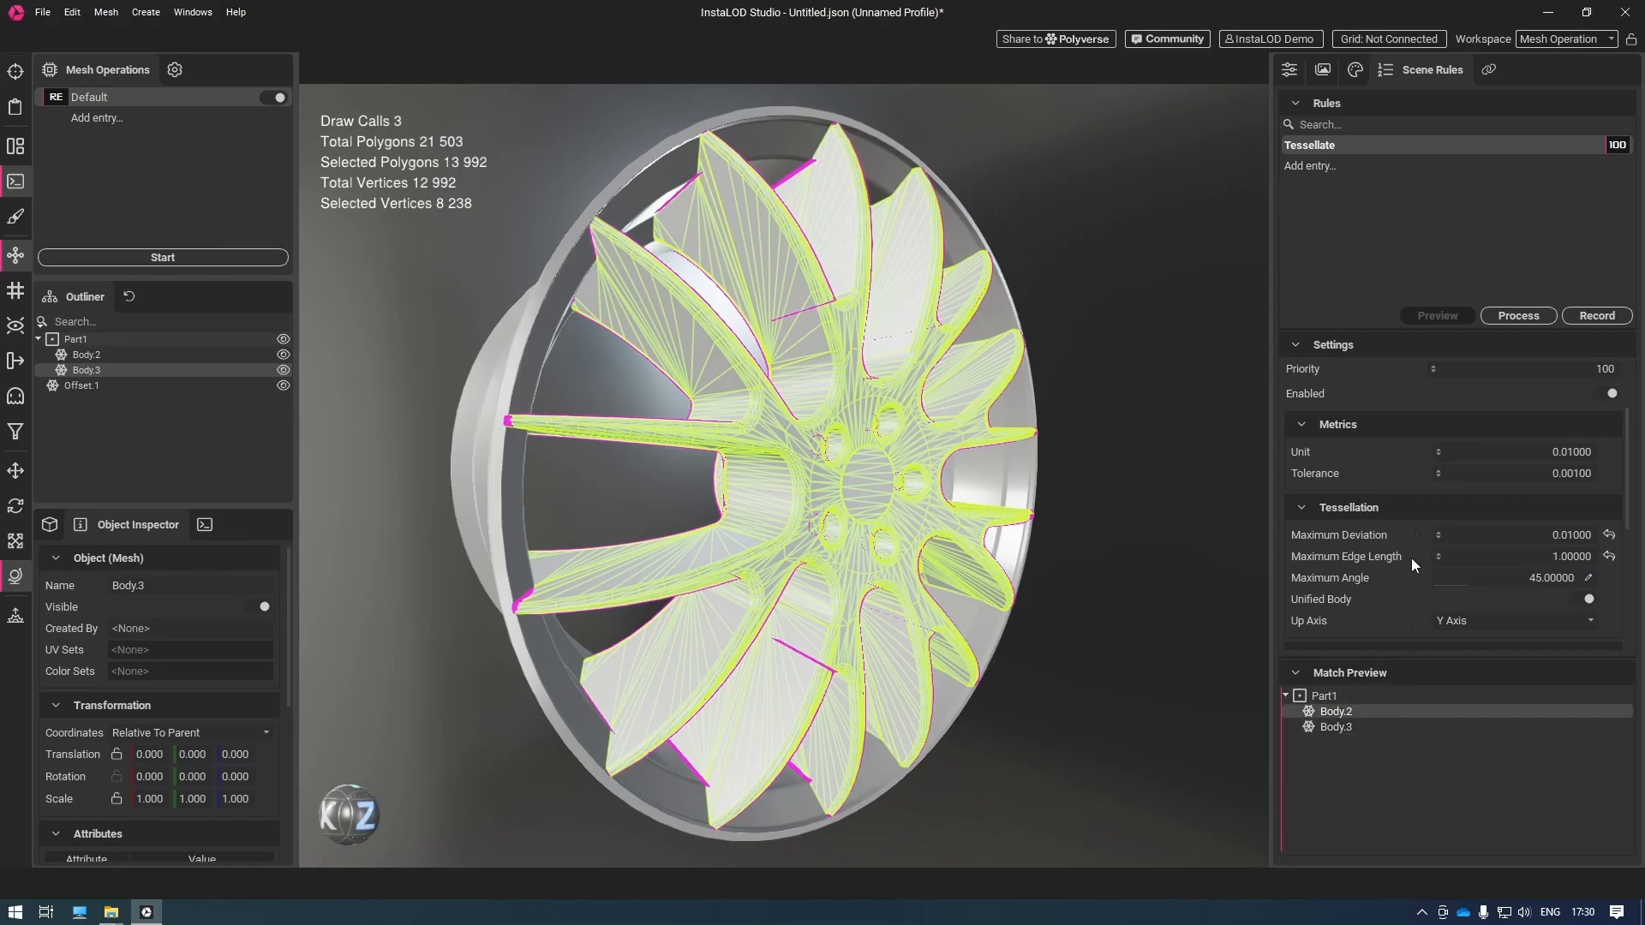
click(1514, 317)
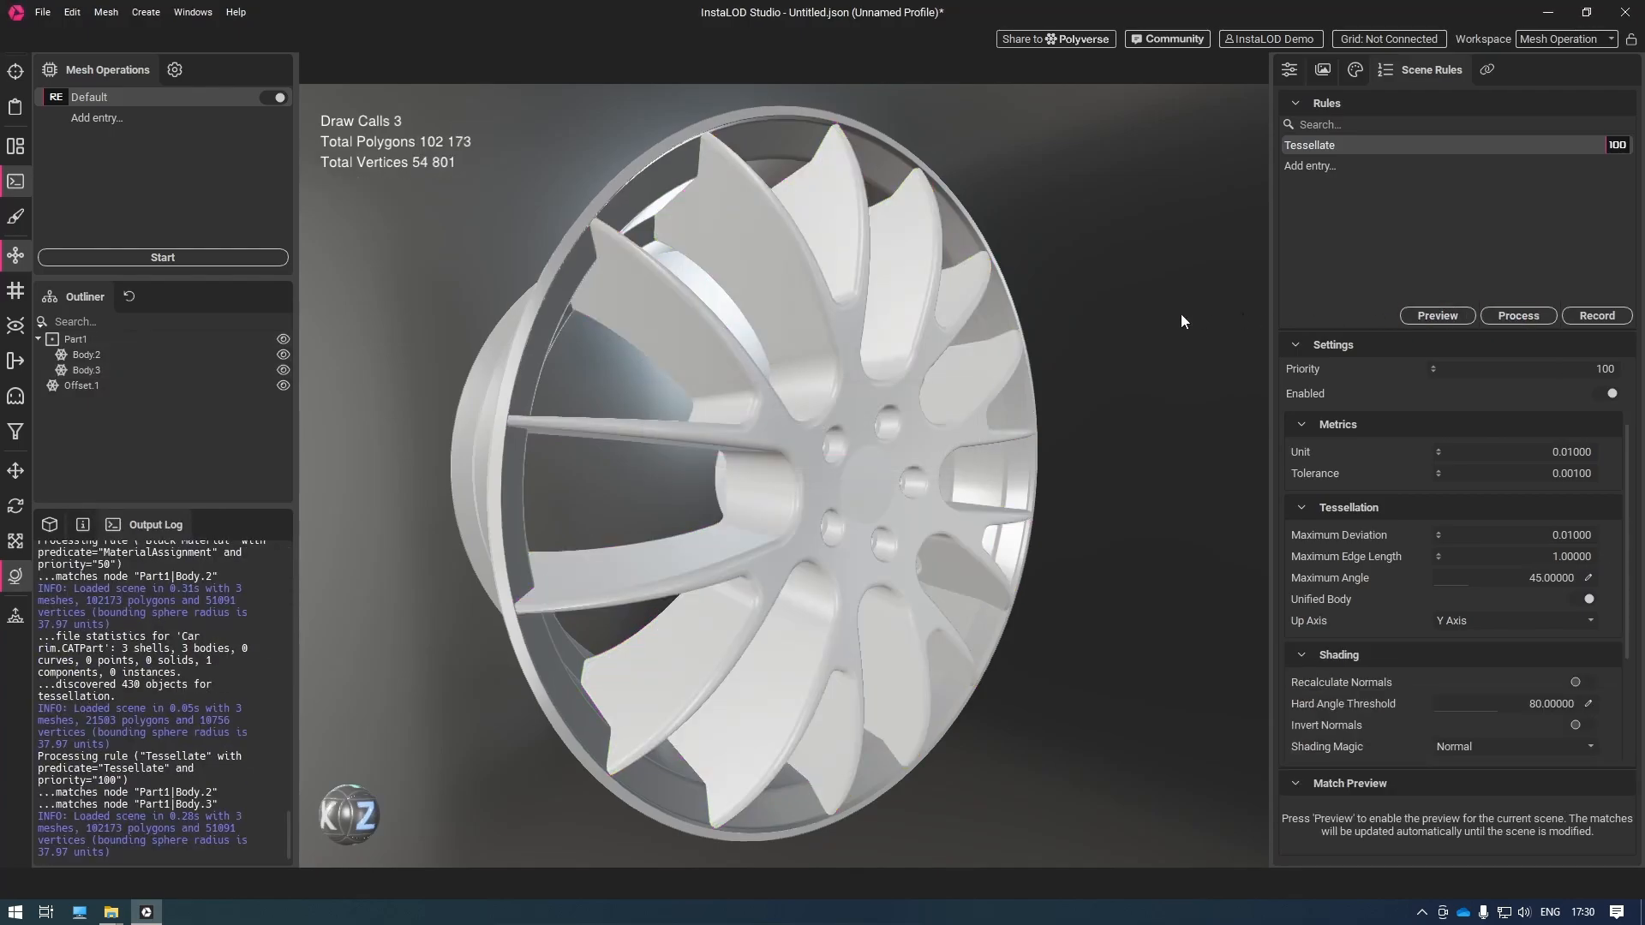
click(998, 334)
key(ctrl+a)
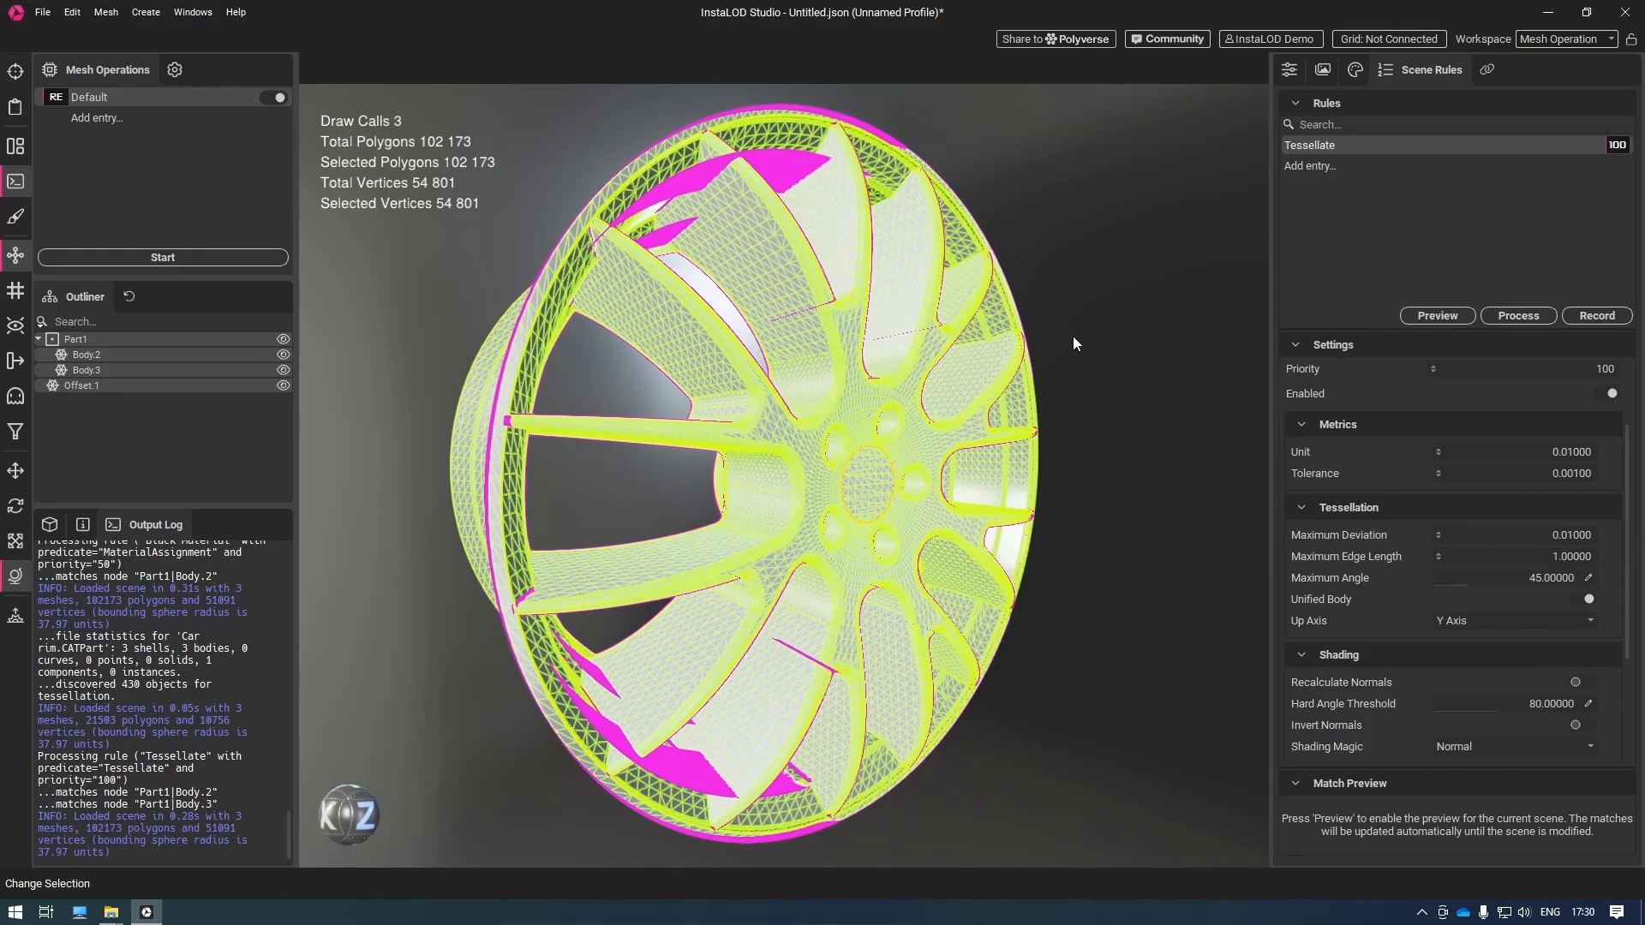
Add a second scene rule named Gold Material
click(1326, 169)
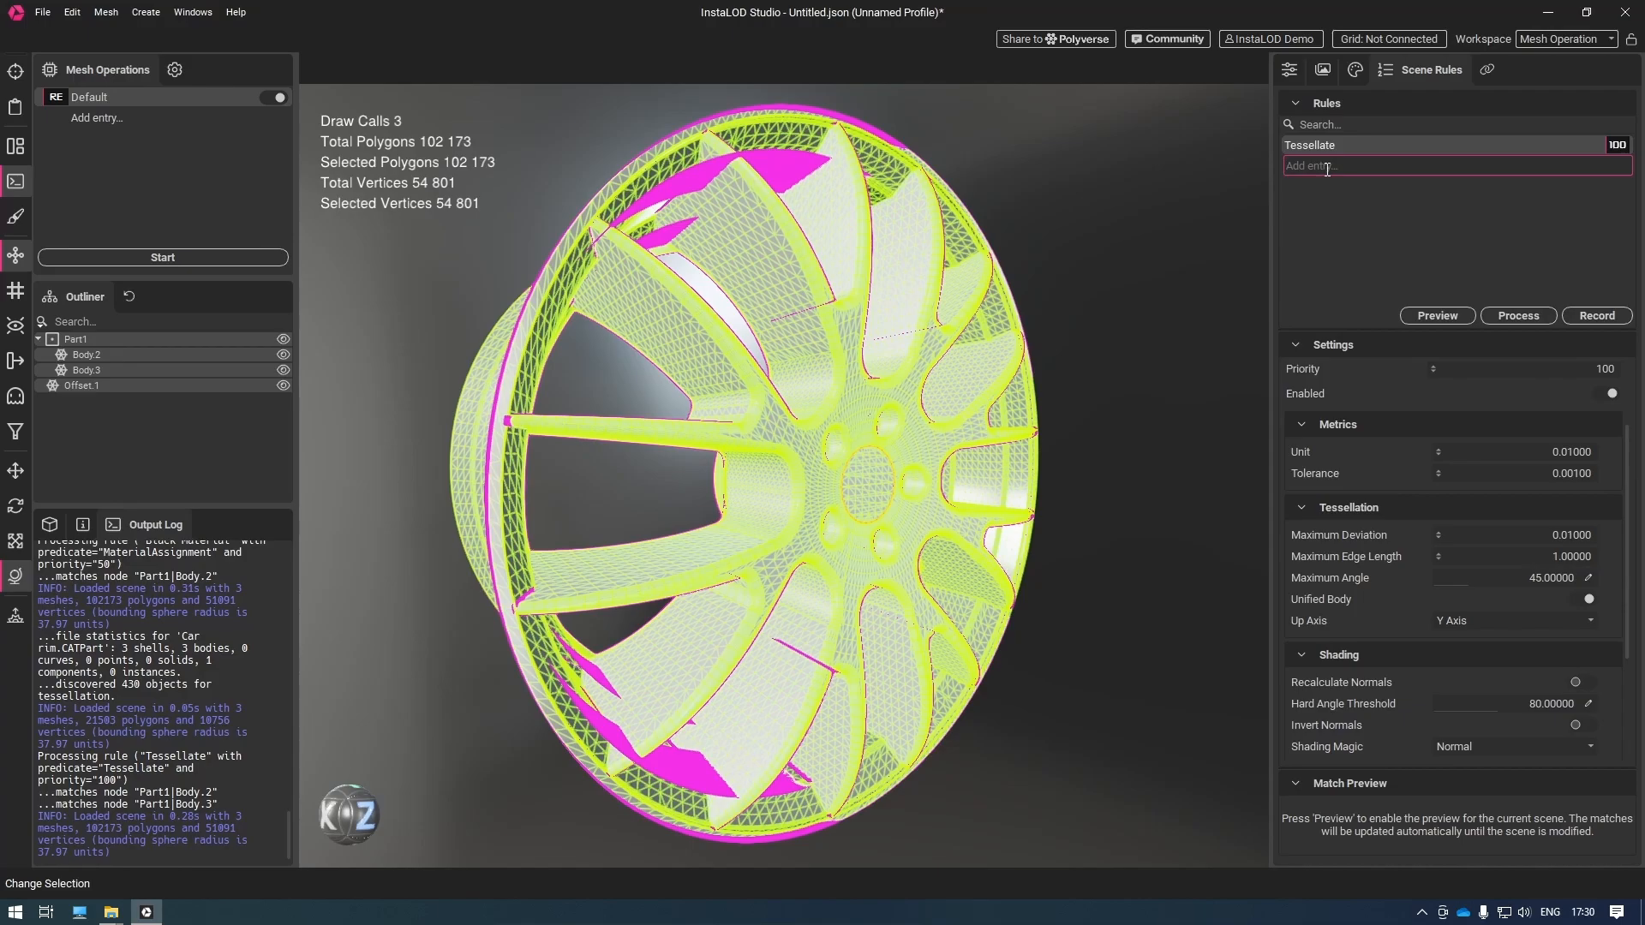
text(Gold Material)
key(Return)
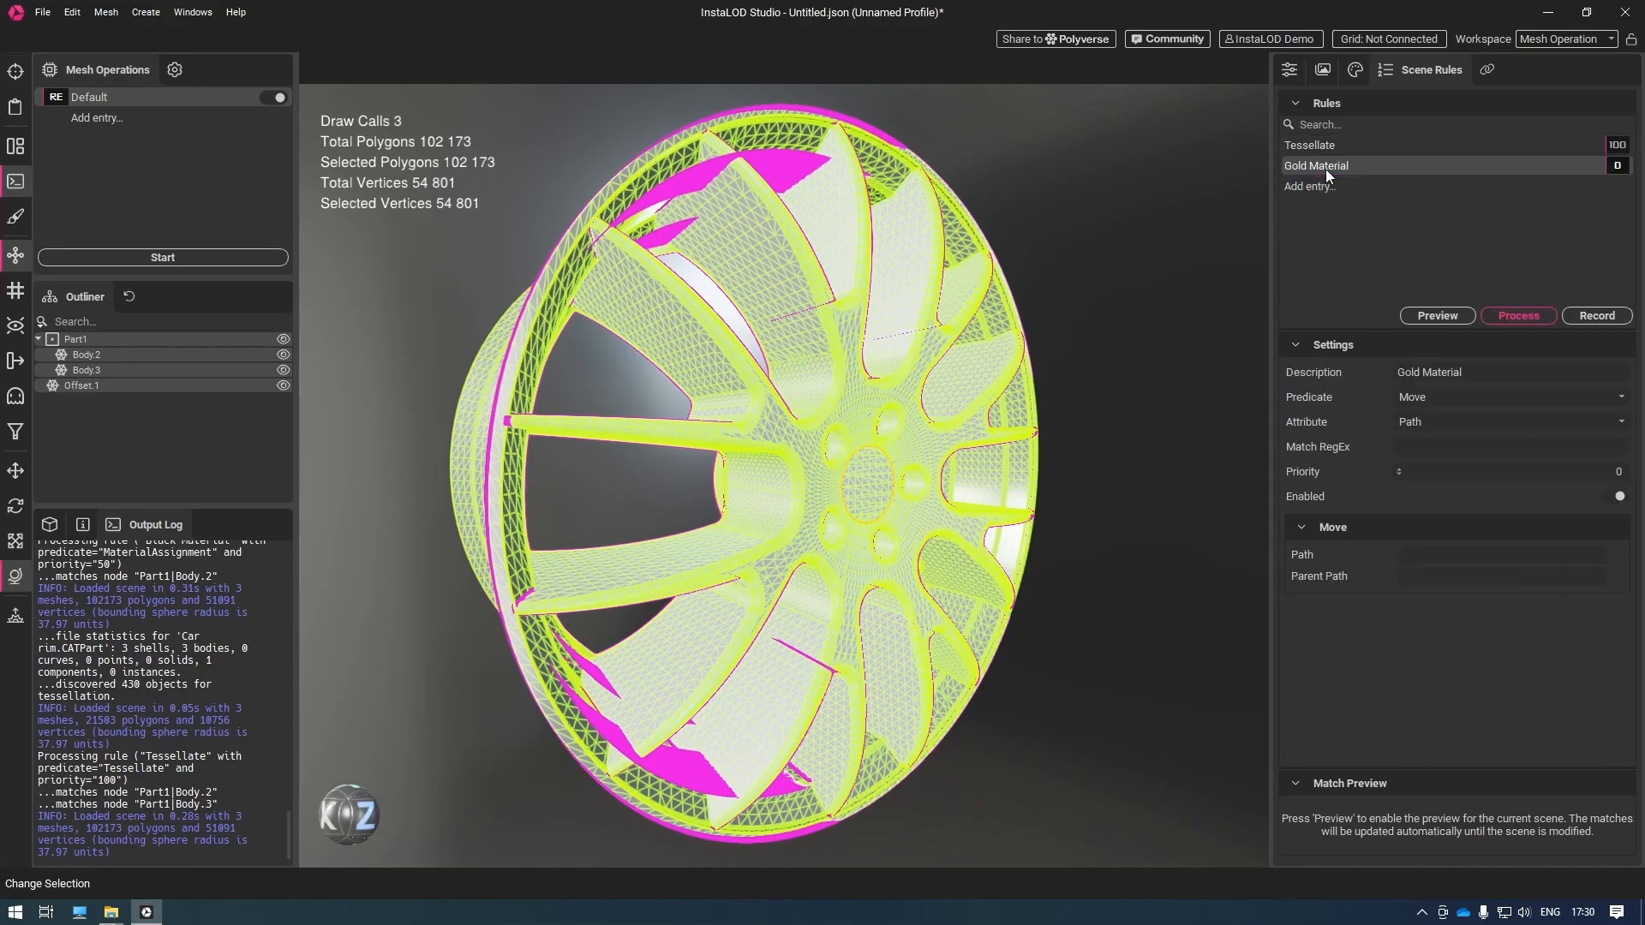
Use the spoke mesh's copied name, Body.3, as the Gold Material rule's match expression and set its priority to 60
click(922, 374)
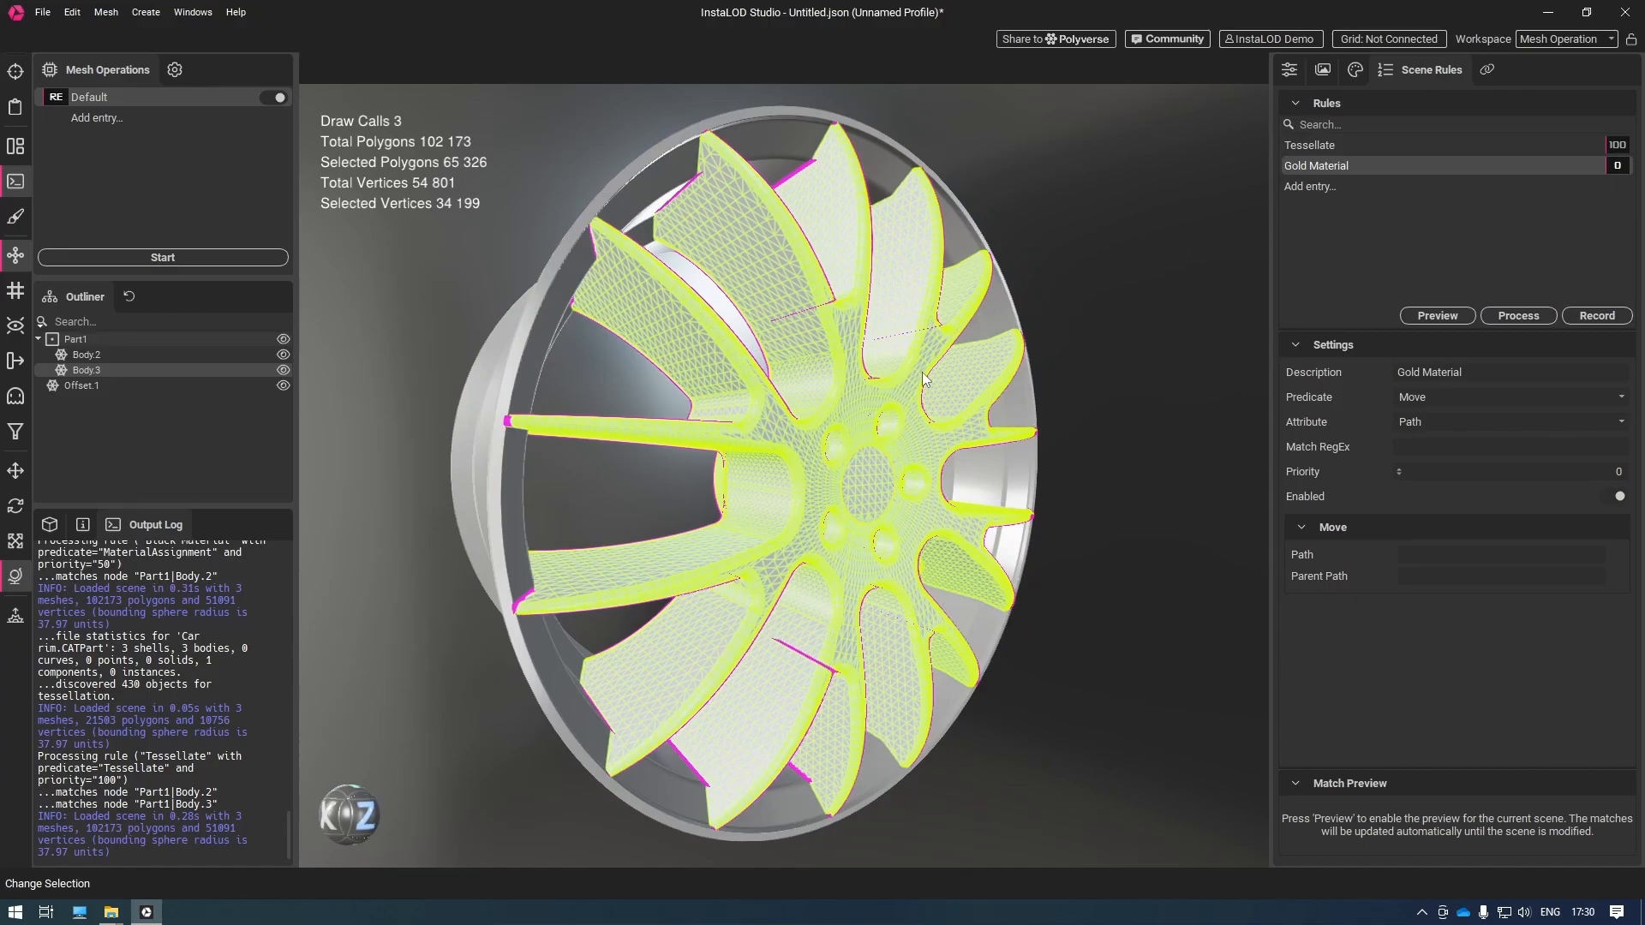
right_click(144, 373)
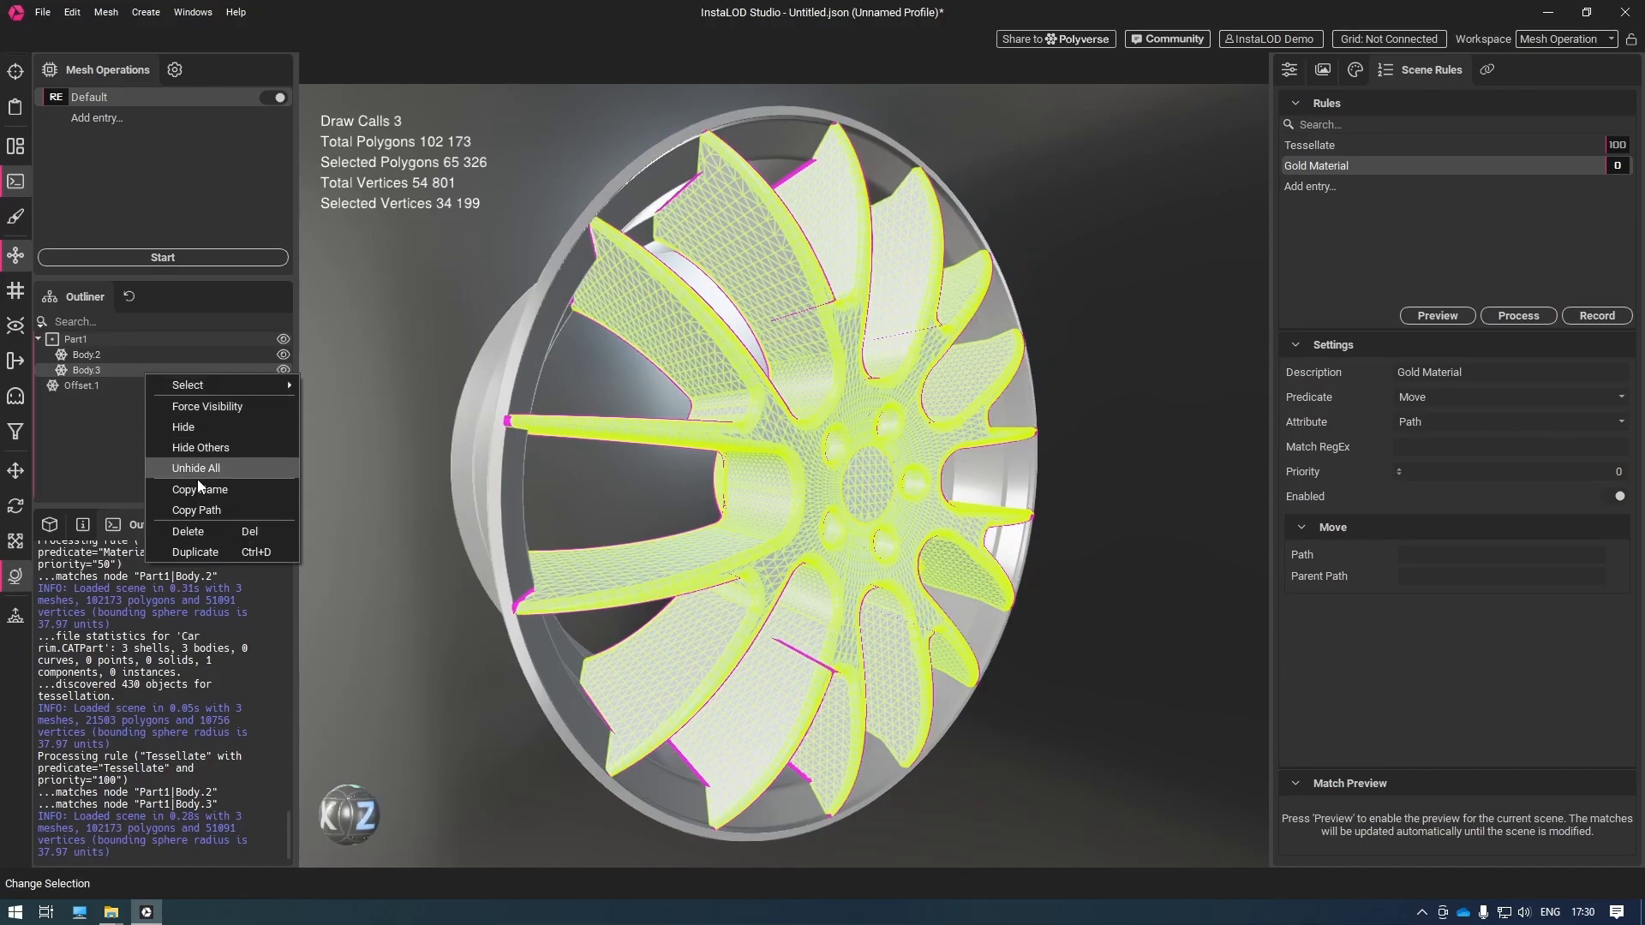
click(206, 495)
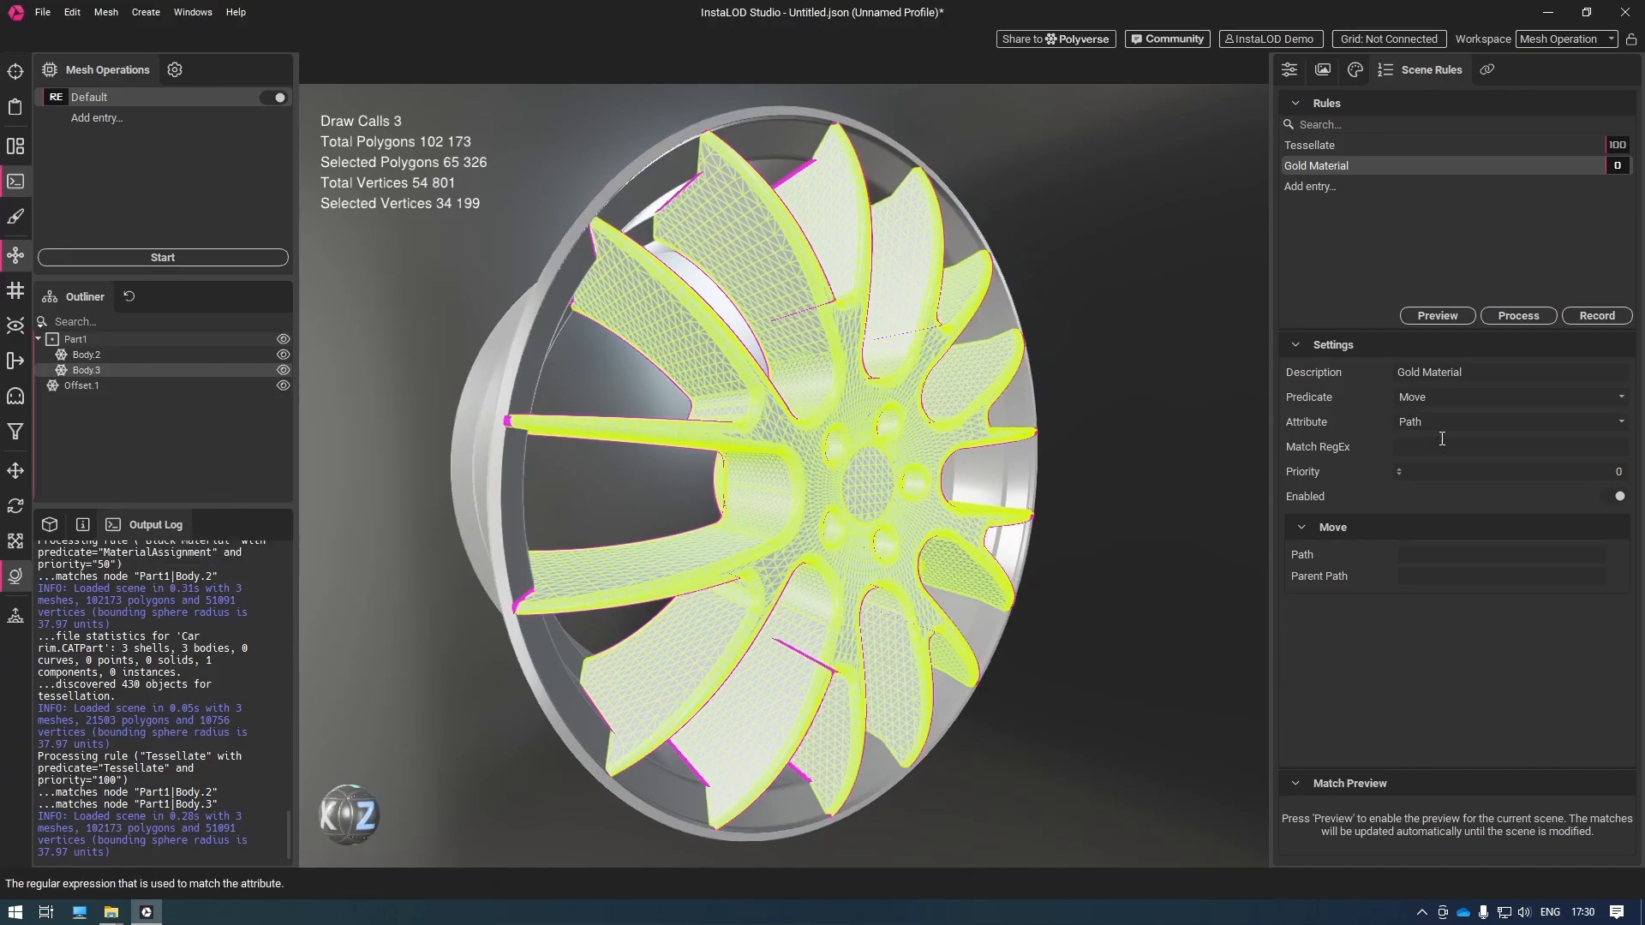
click(1478, 449)
key(ctrl+v)
click(1600, 473)
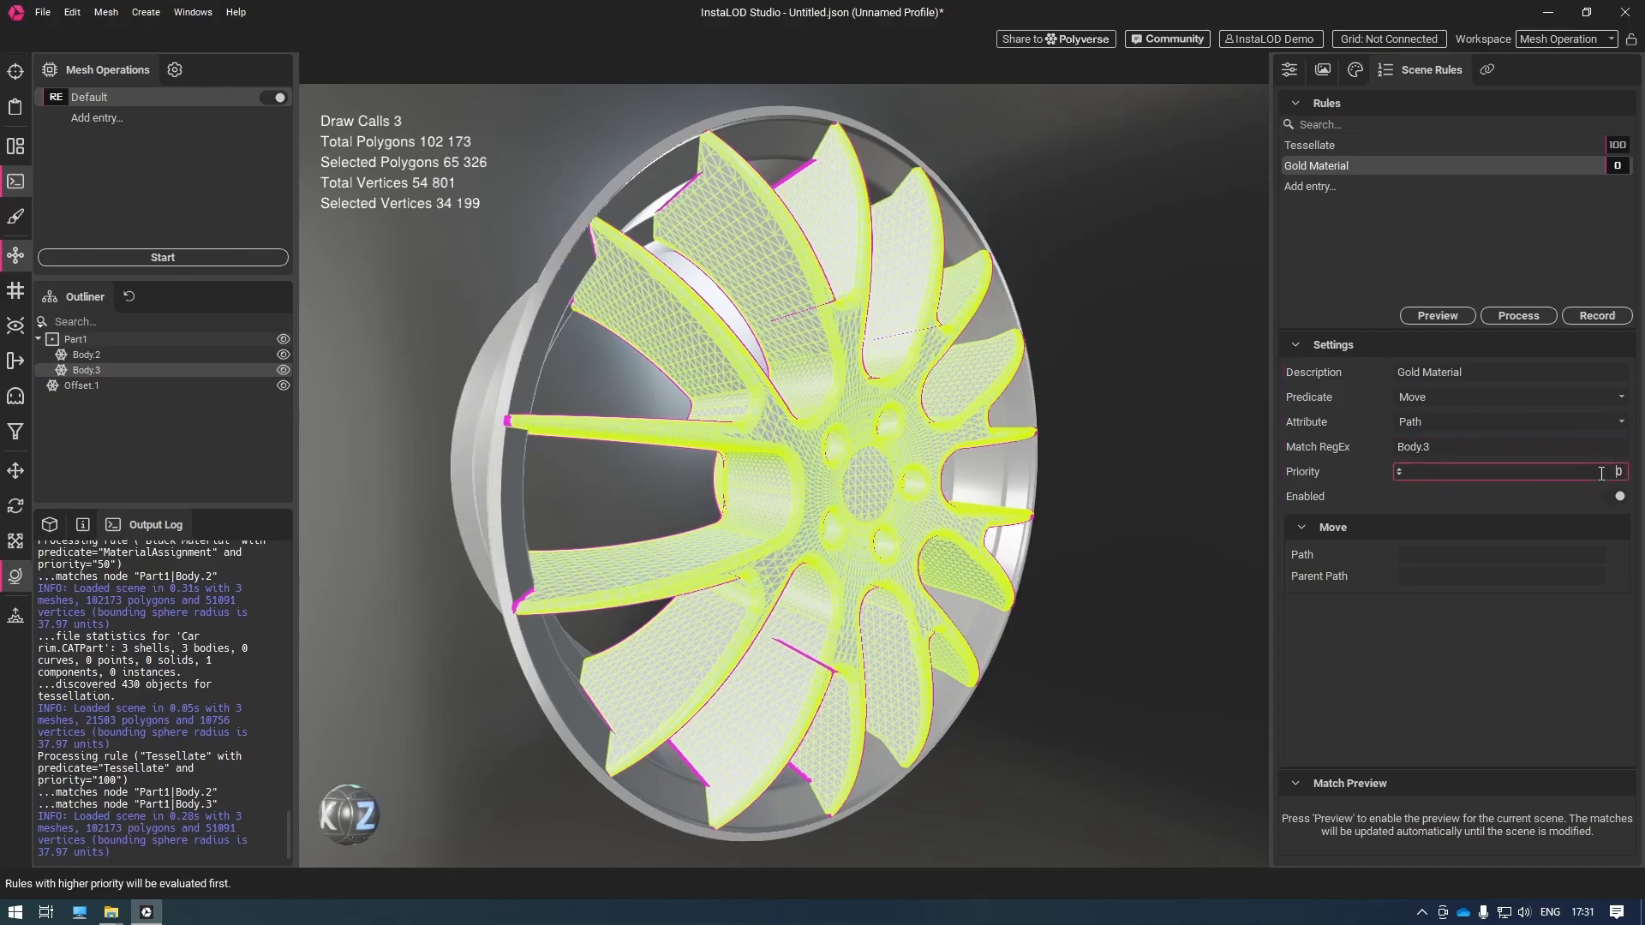
text(60)
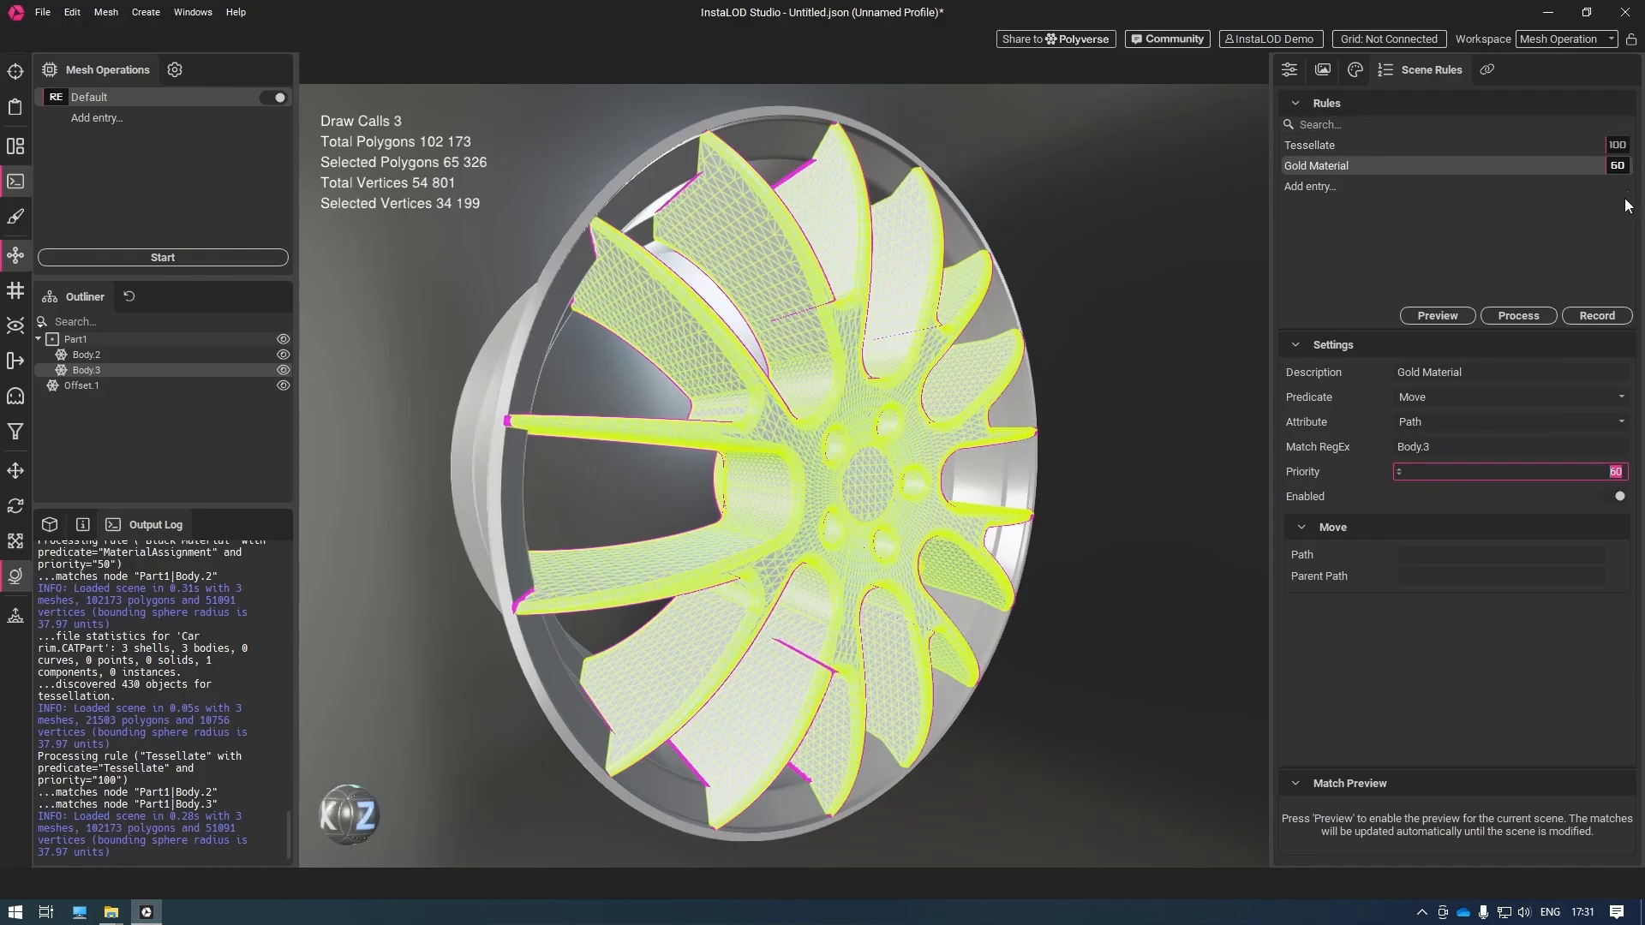
Set the Gold Material rule's predicate to MaterialAssignment and its matching attribute to Name
click(1619, 396)
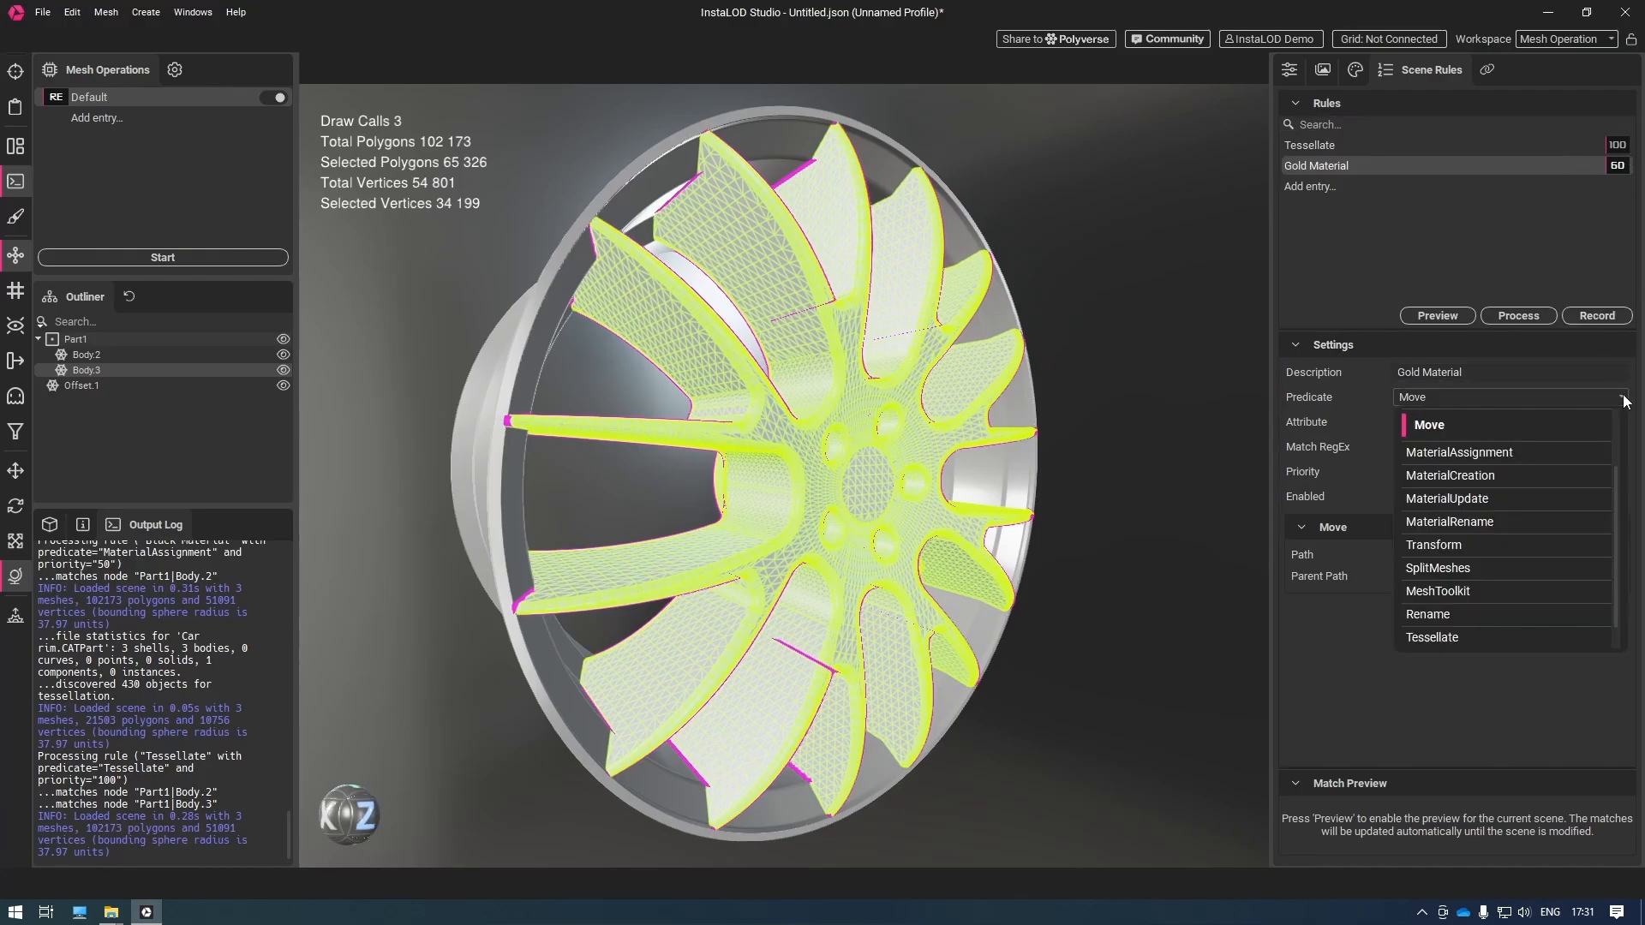
click(1560, 452)
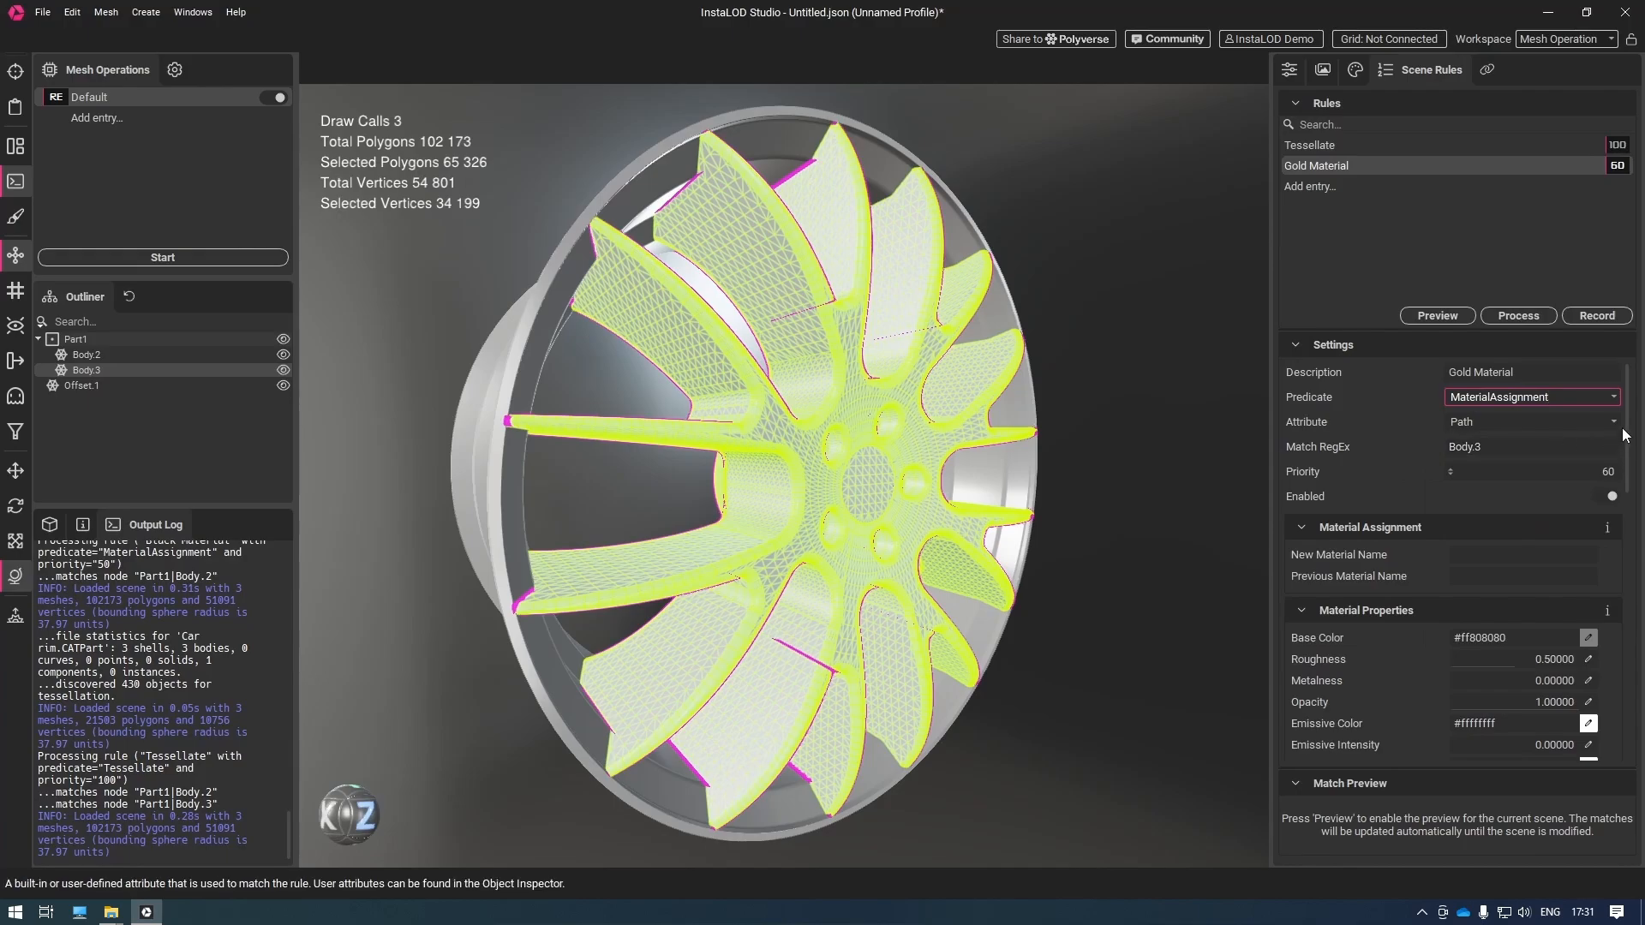
click(1615, 423)
click(1551, 472)
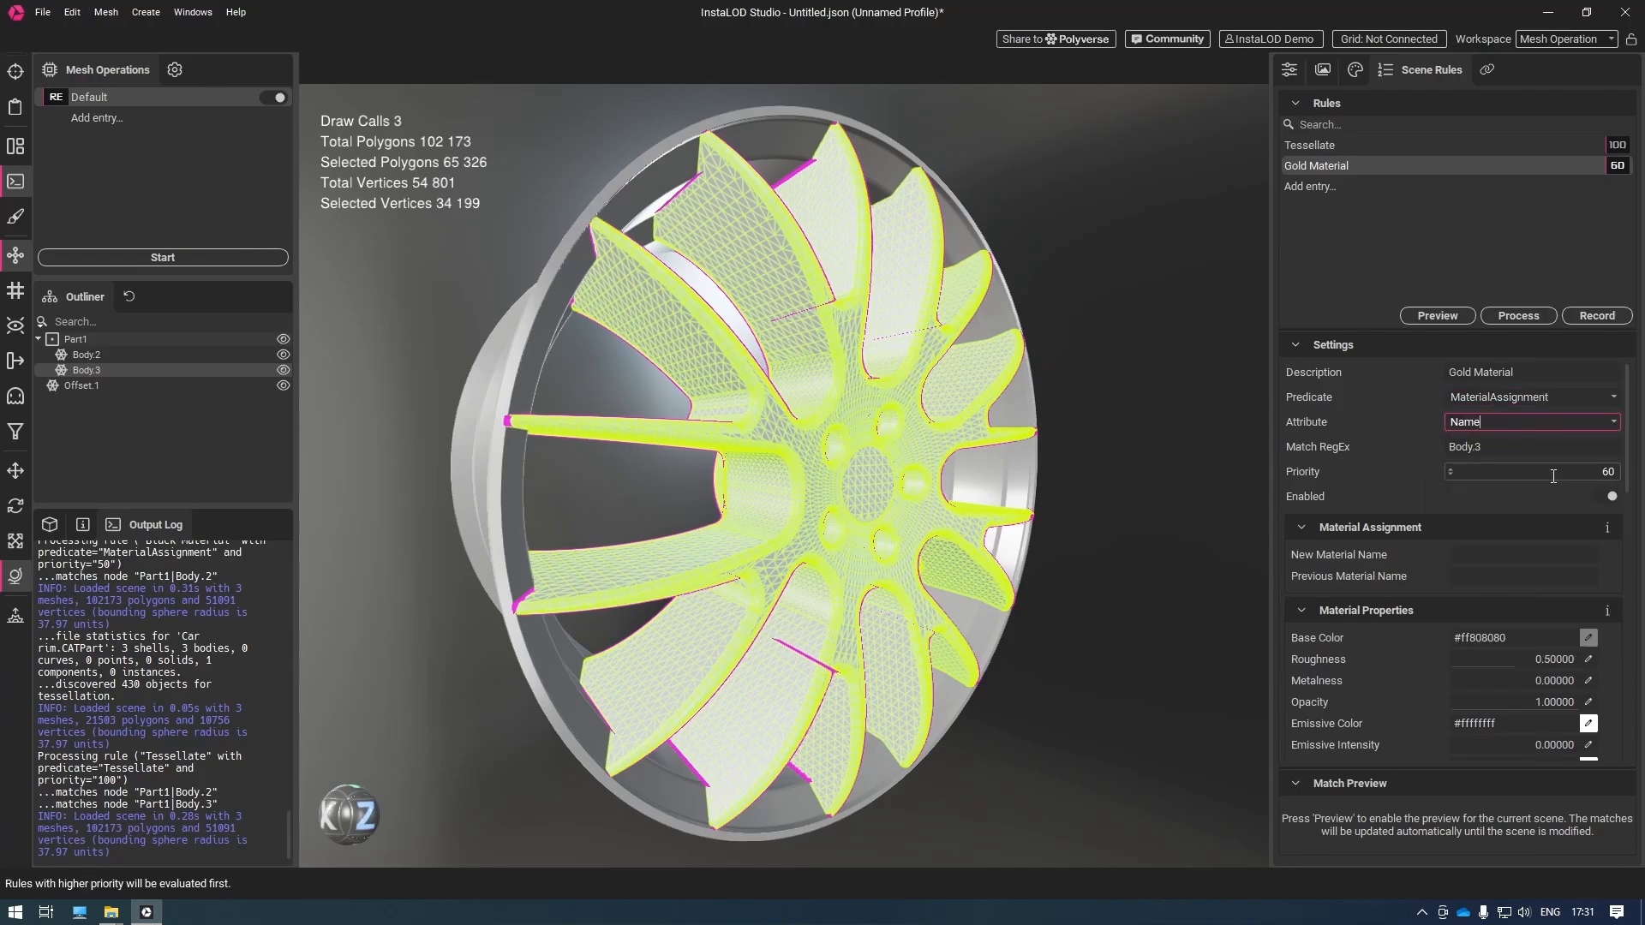
Enter Gold Material as the new material name for the assignment
click(1500, 553)
text(Gold ma)
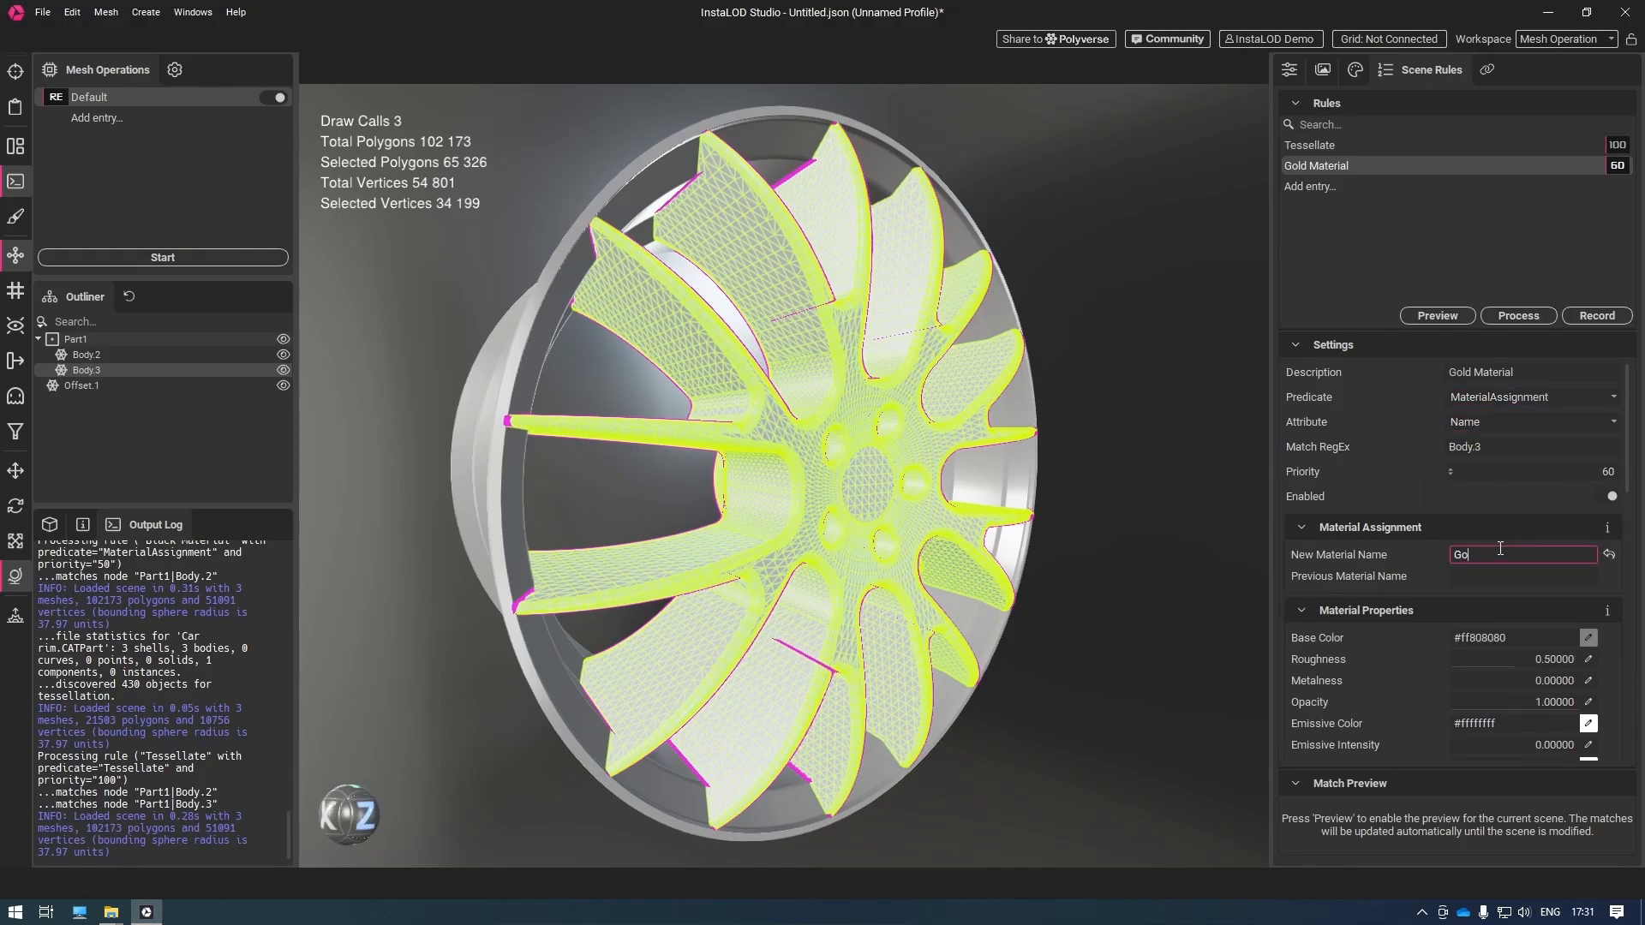
key(BackSpace)
key(BackSpace)
text(Material)
Set the gold material's base color to orange-gold #ffde8800, roughness to about 0.178 and metalness to 1
click(1588, 638)
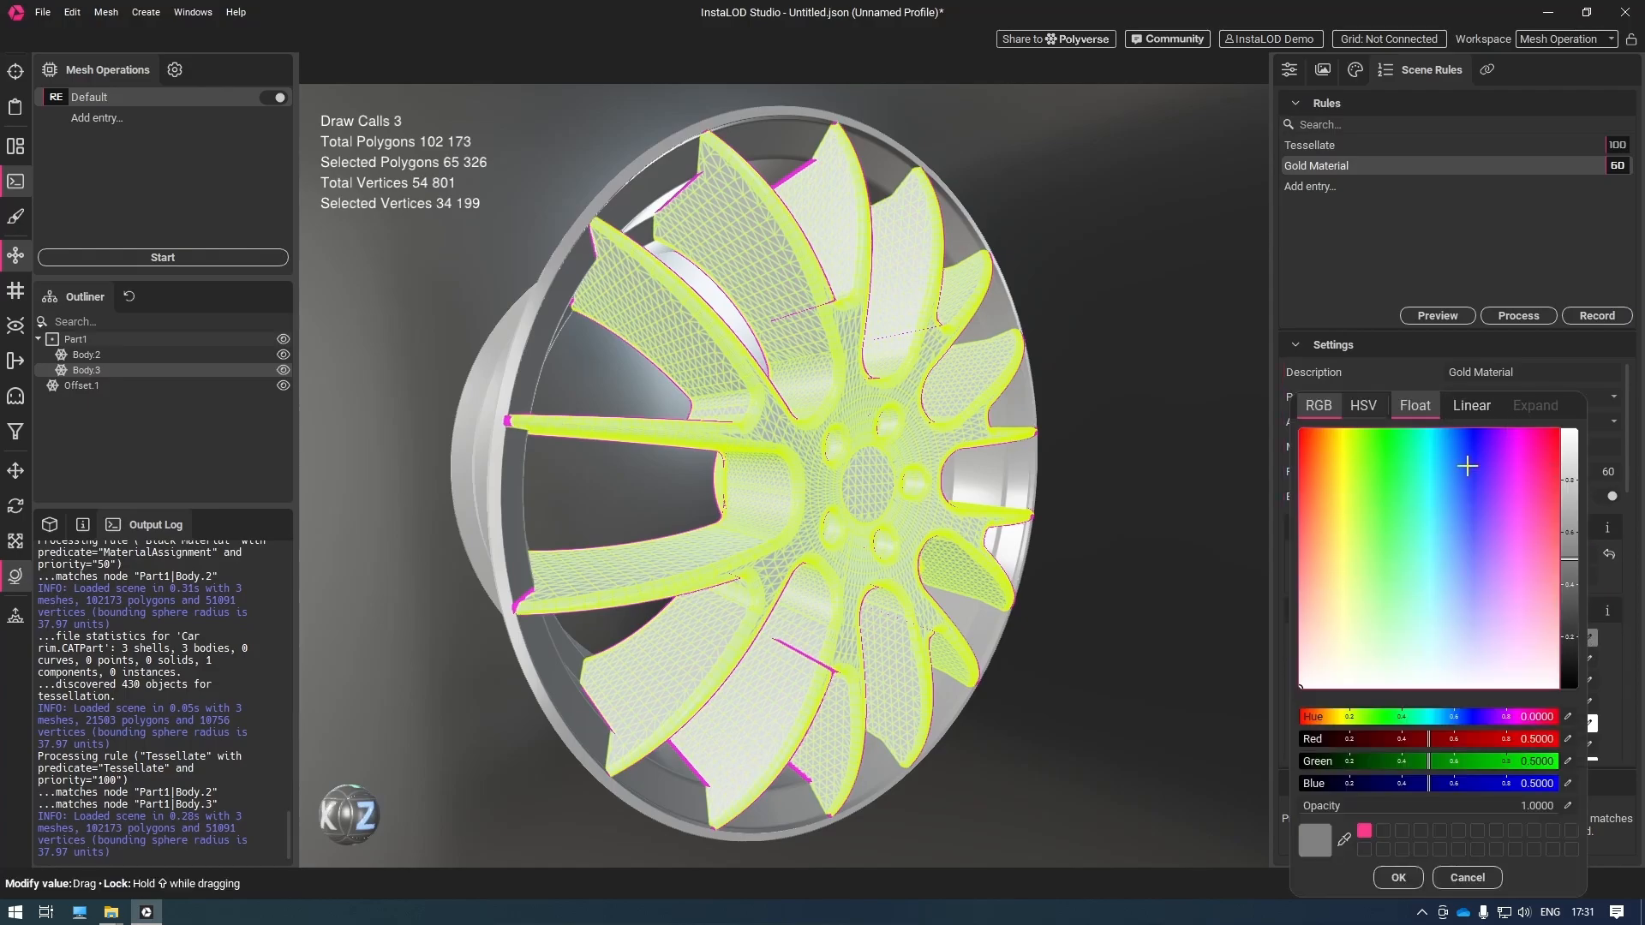
drag(1339, 459, 1325, 421)
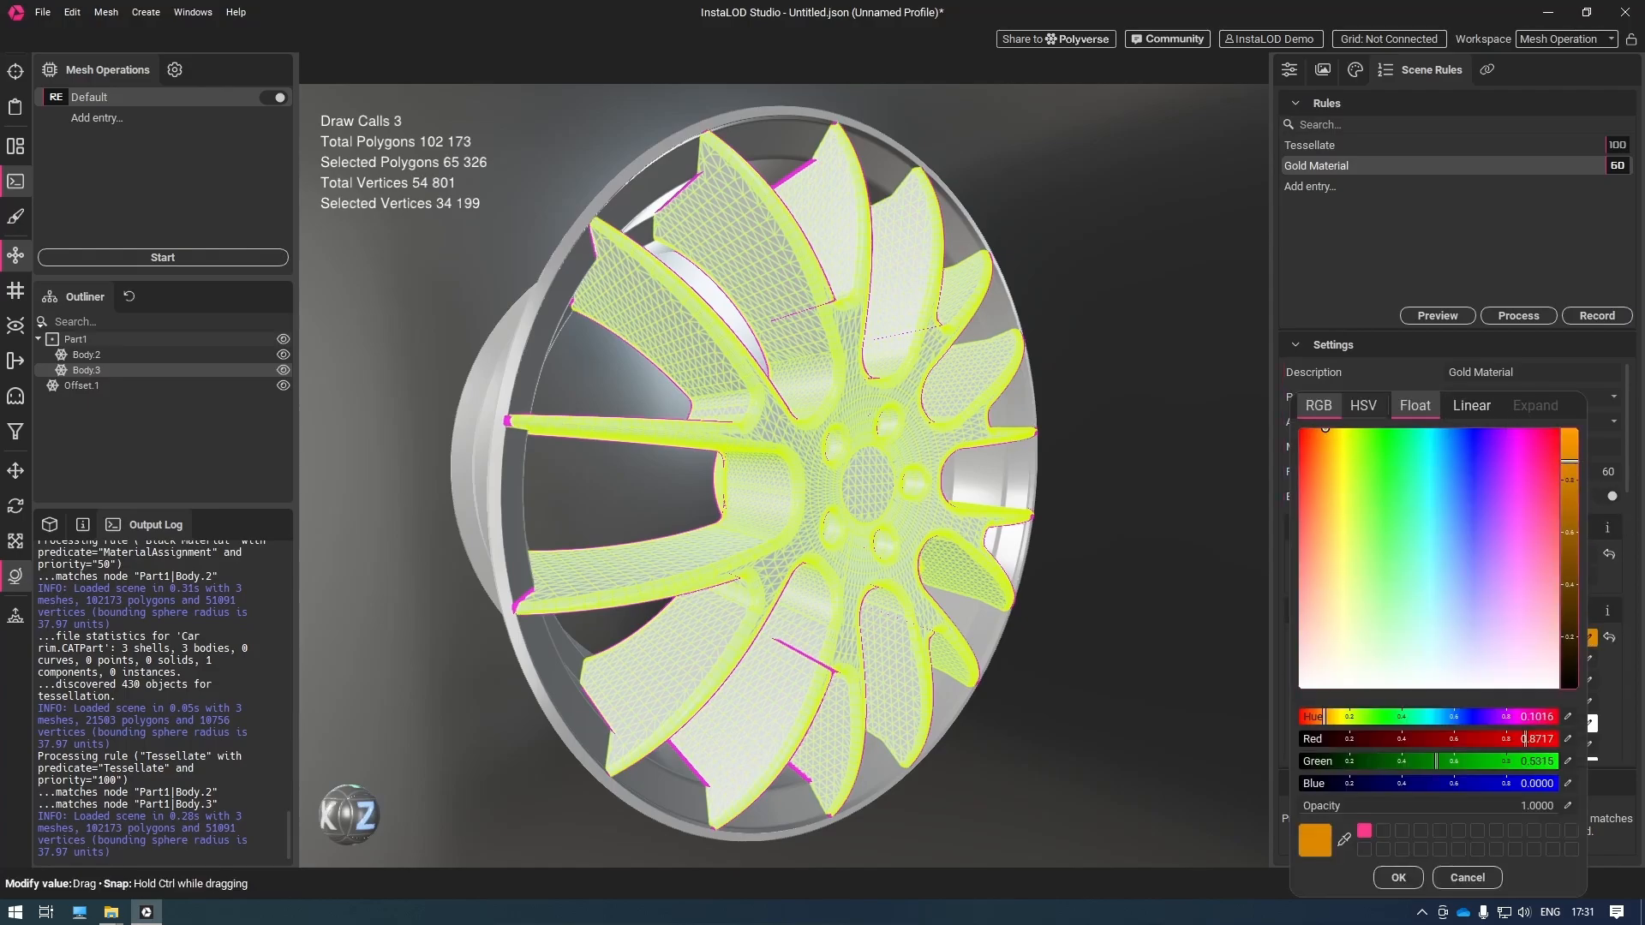
click(1398, 877)
mouse_move(1488, 661)
mouse_down()
mouse_move(1472, 666)
mouse_move(1485, 677)
mouse_up()
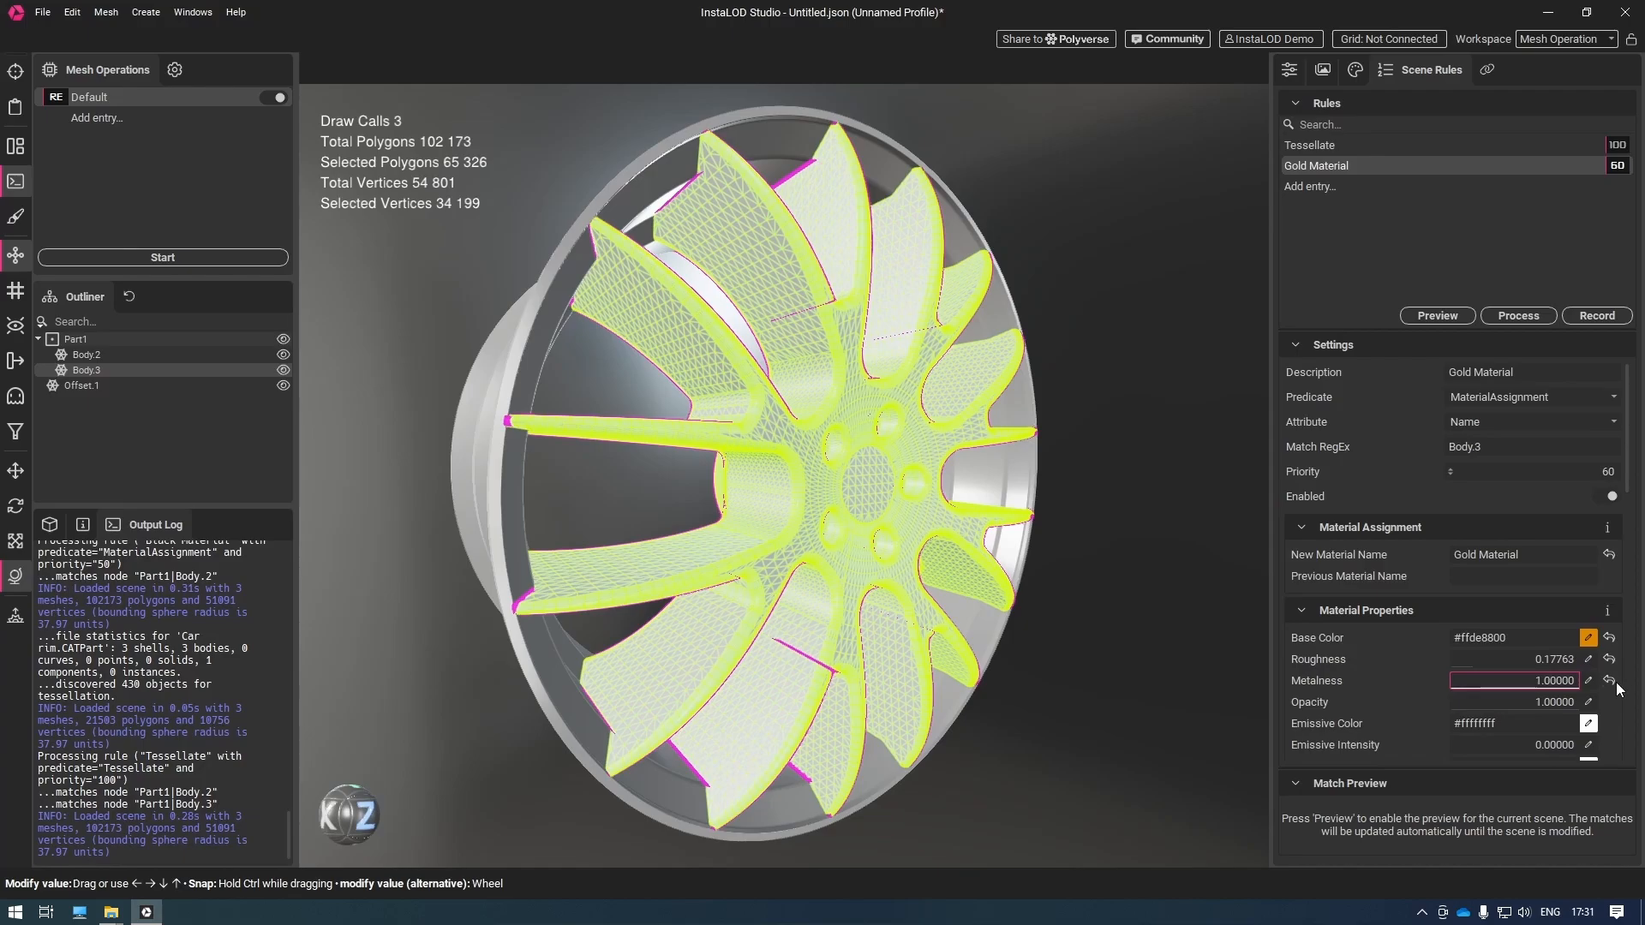
Duplicate the Gold Material rule and select the copy
right_click(1344, 172)
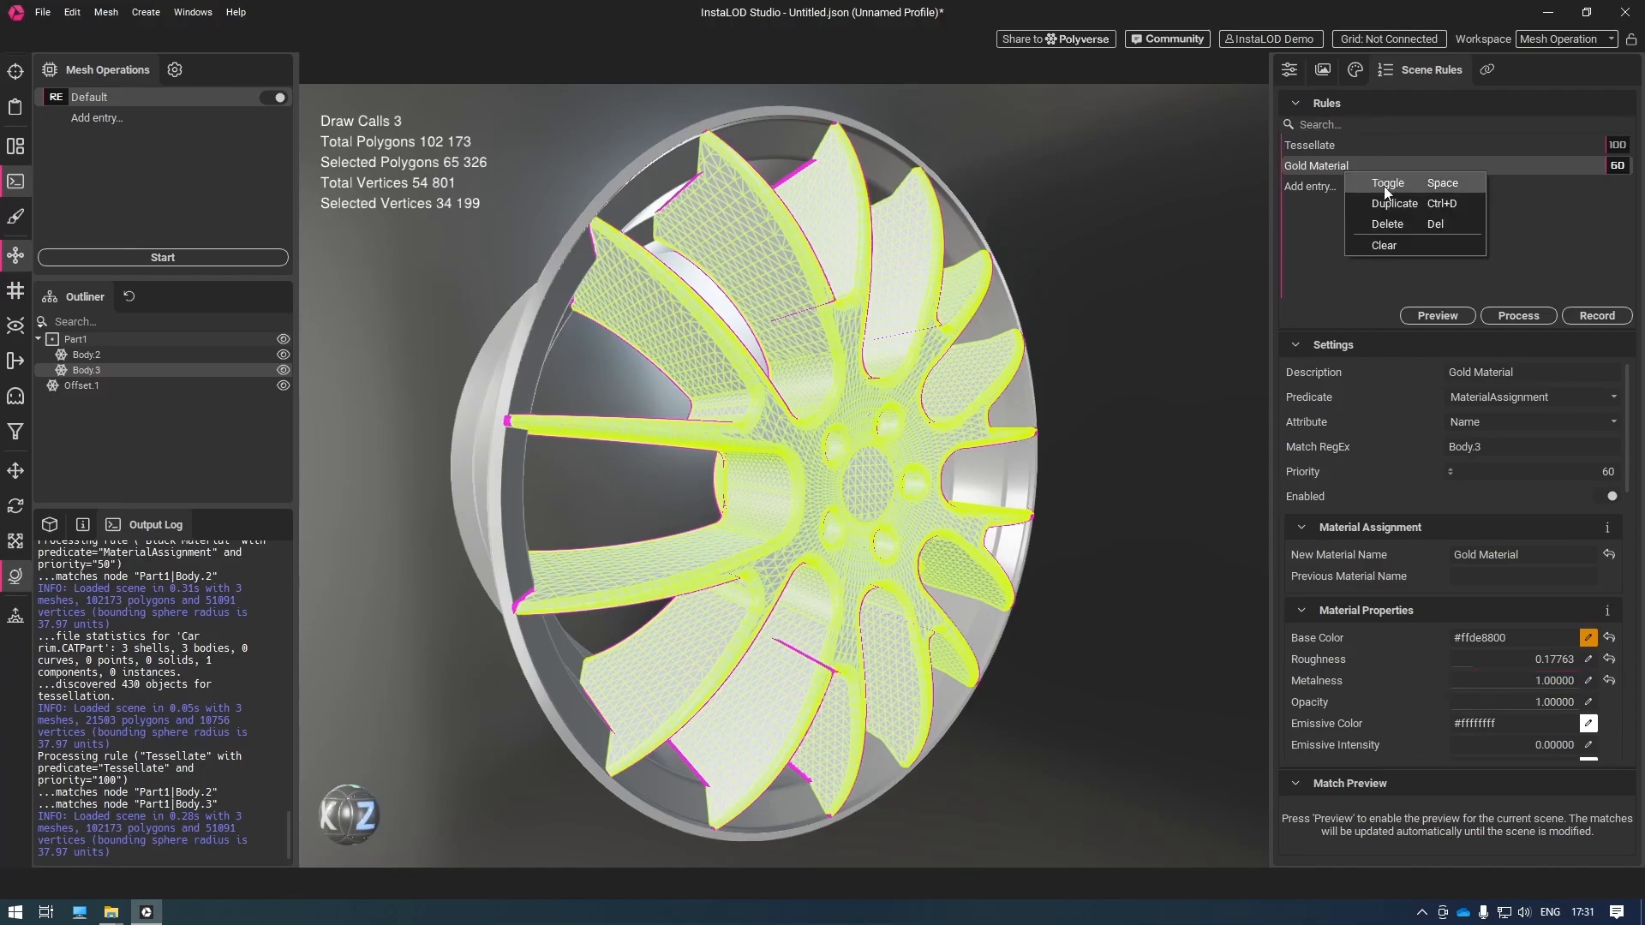
click(1390, 196)
click(1320, 188)
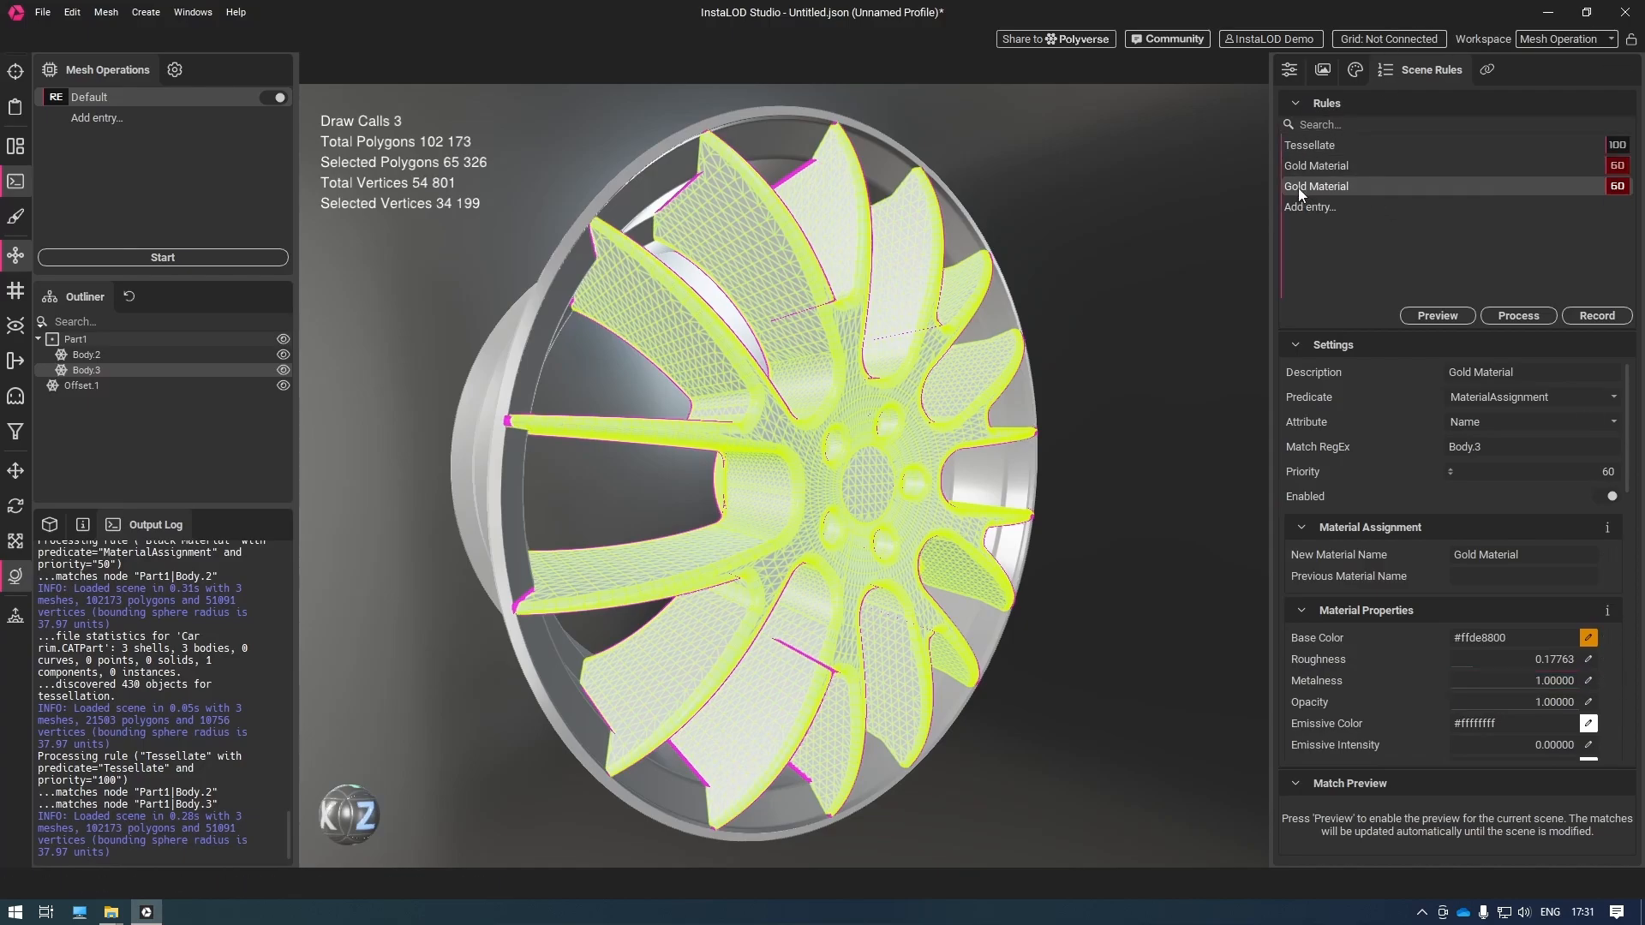
Rename the duplicated Gold Material rule to Black Material
double_click(1298, 188)
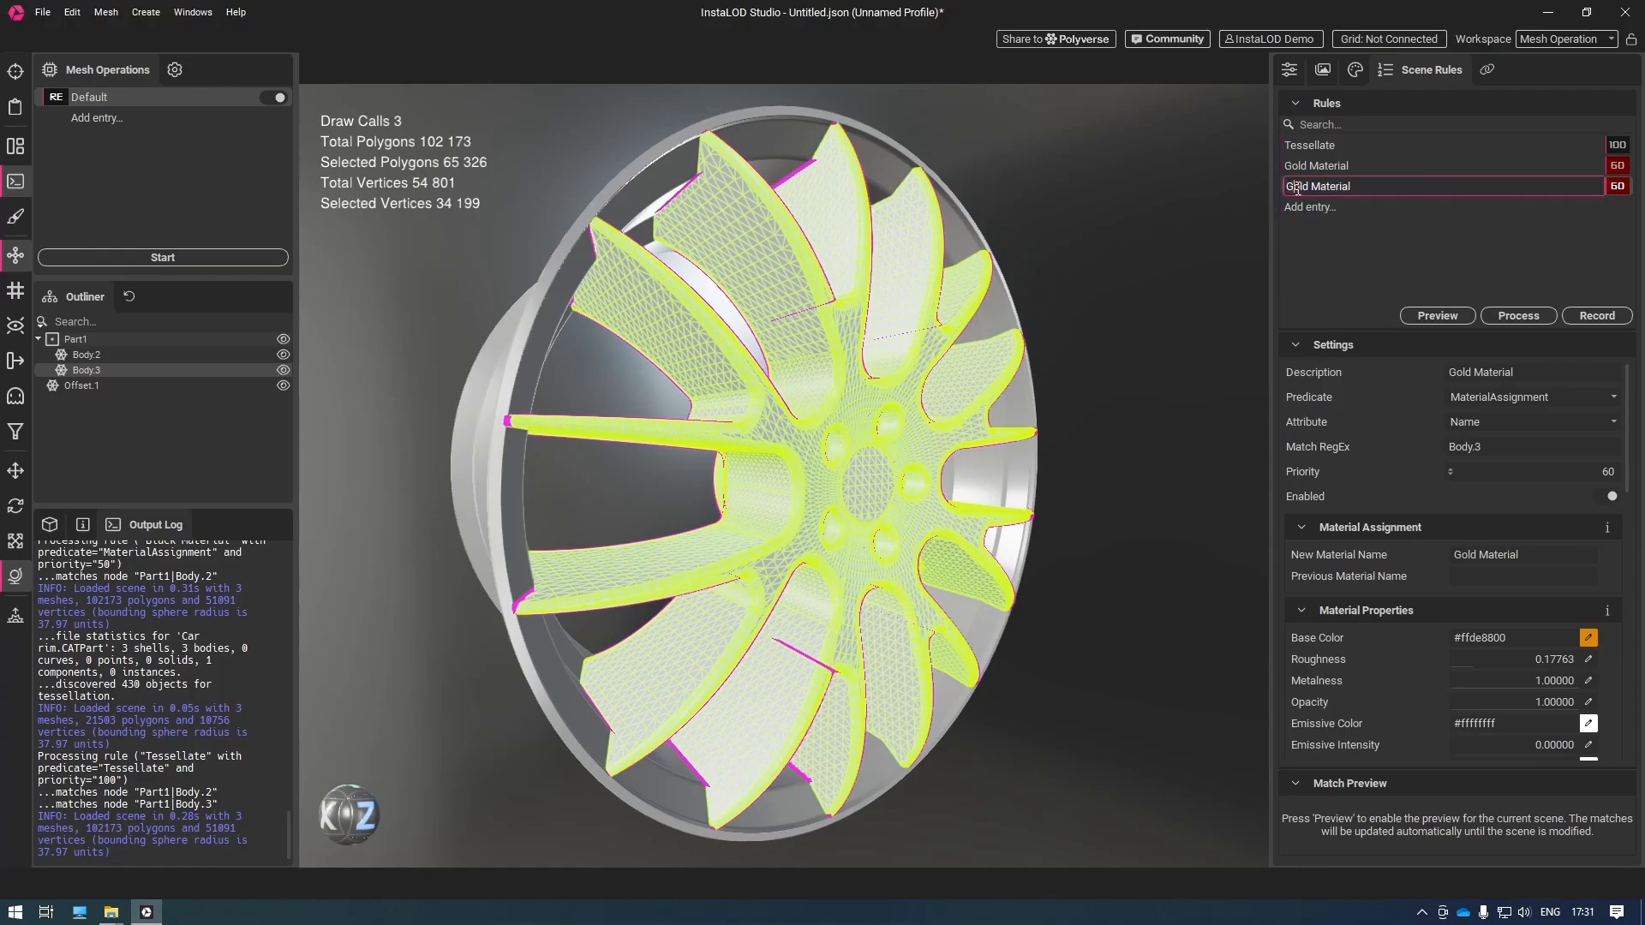
double_click(1298, 188)
text(Black)
key(Return)
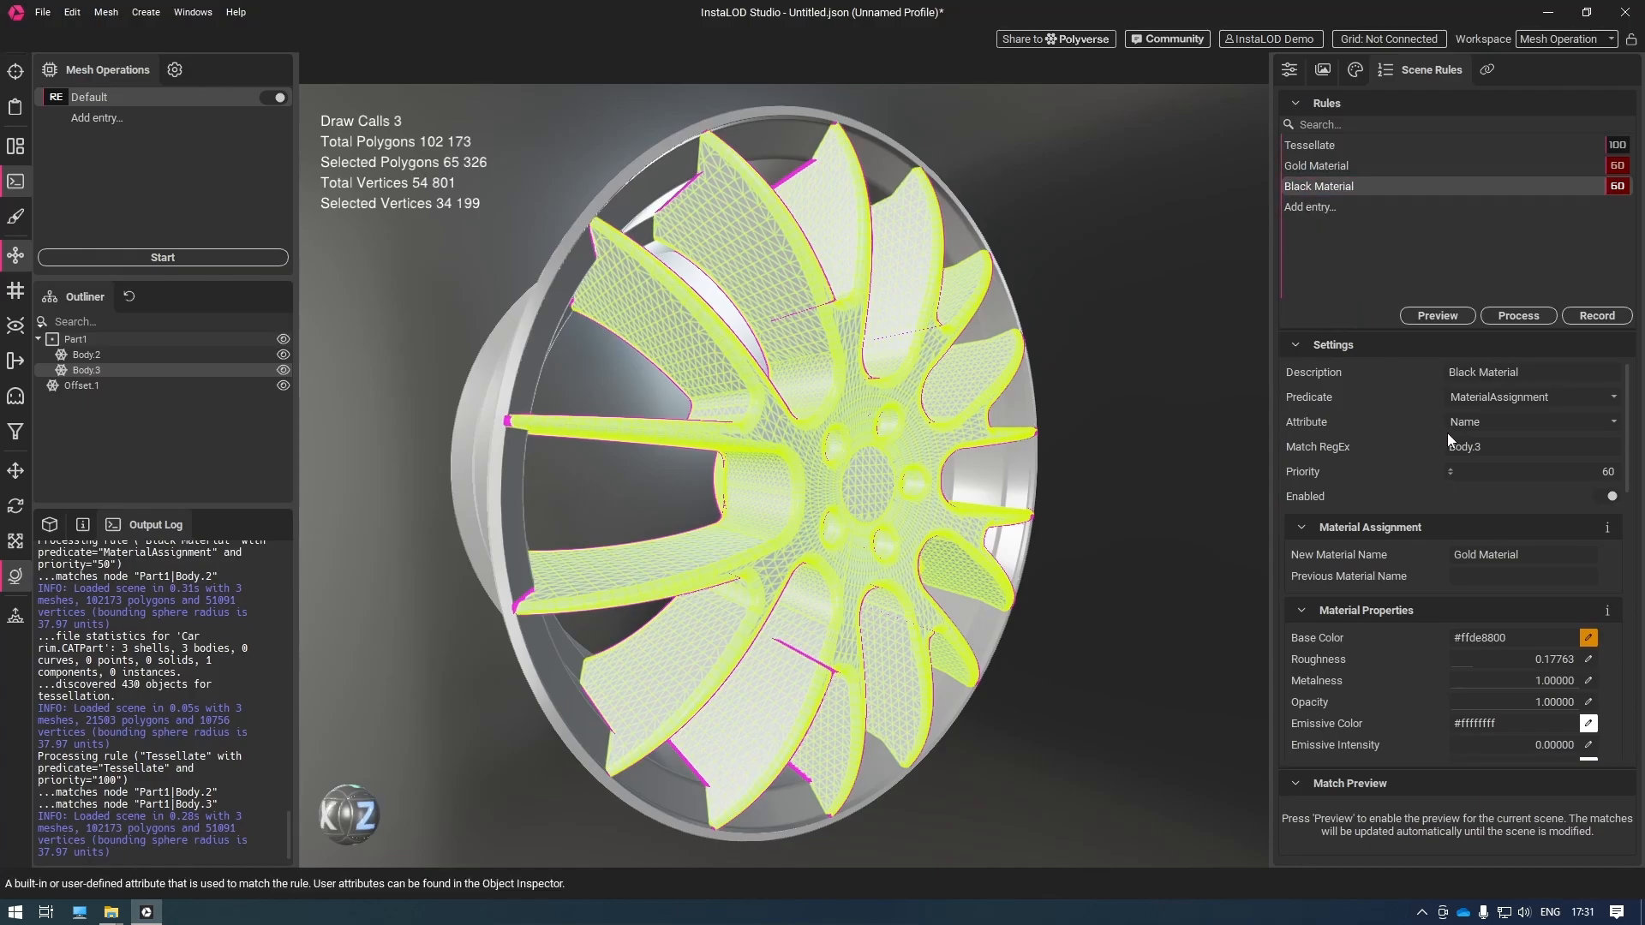
Make the Black Material rule match Body.2 and set its priority to 50
click(1488, 441)
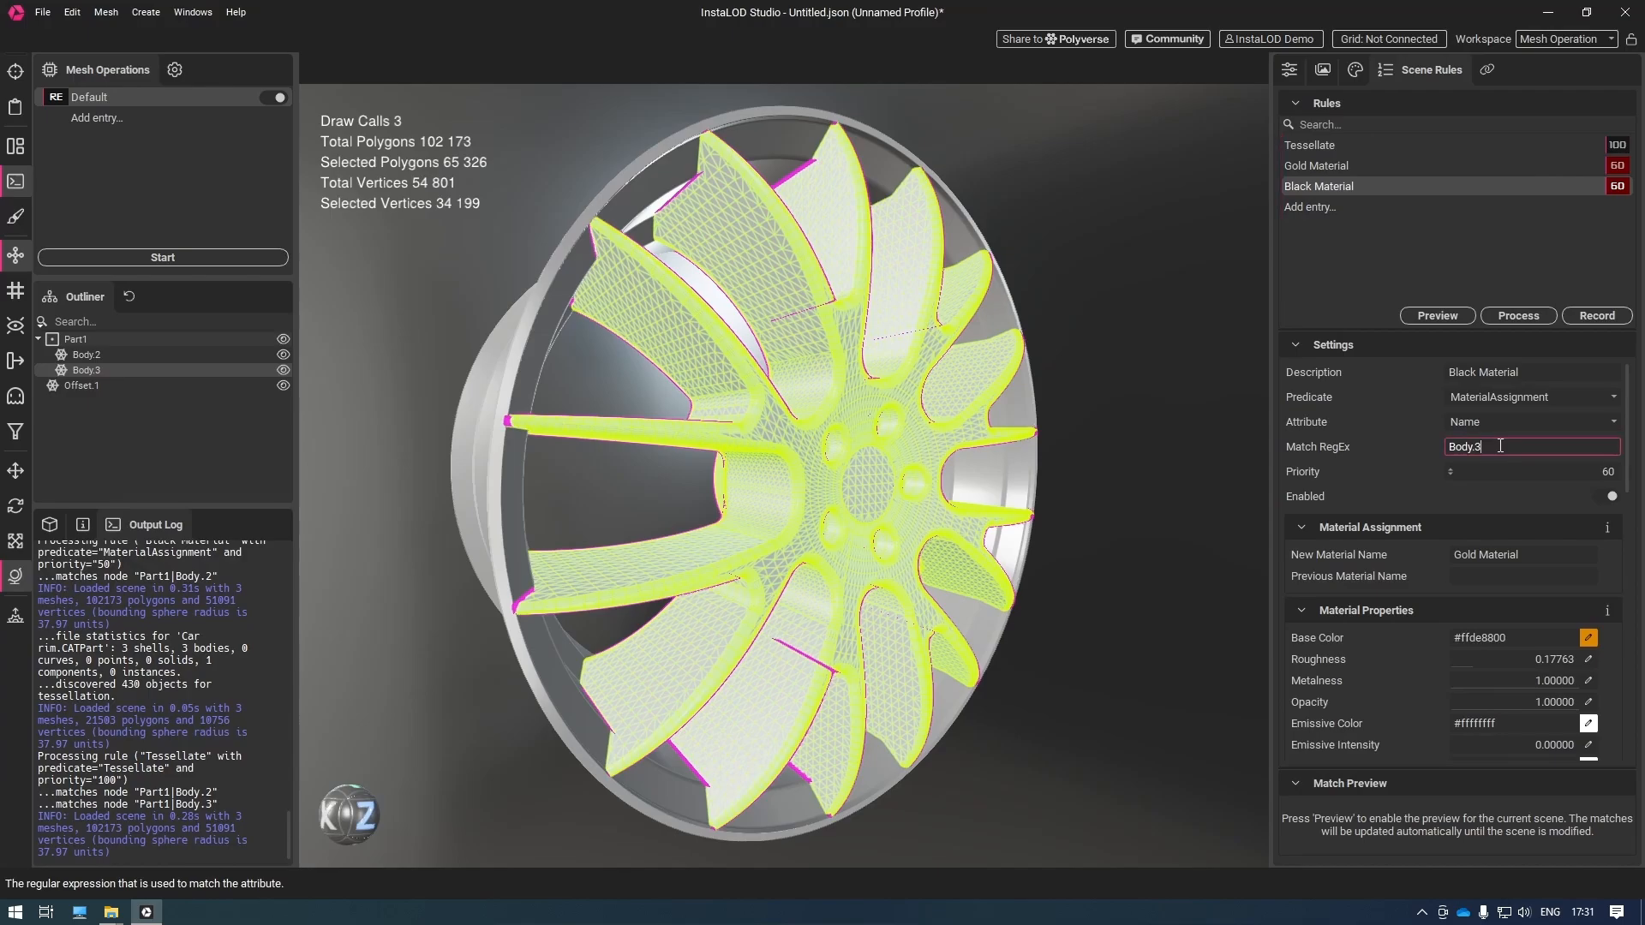
key(BackSpace)
text(2)
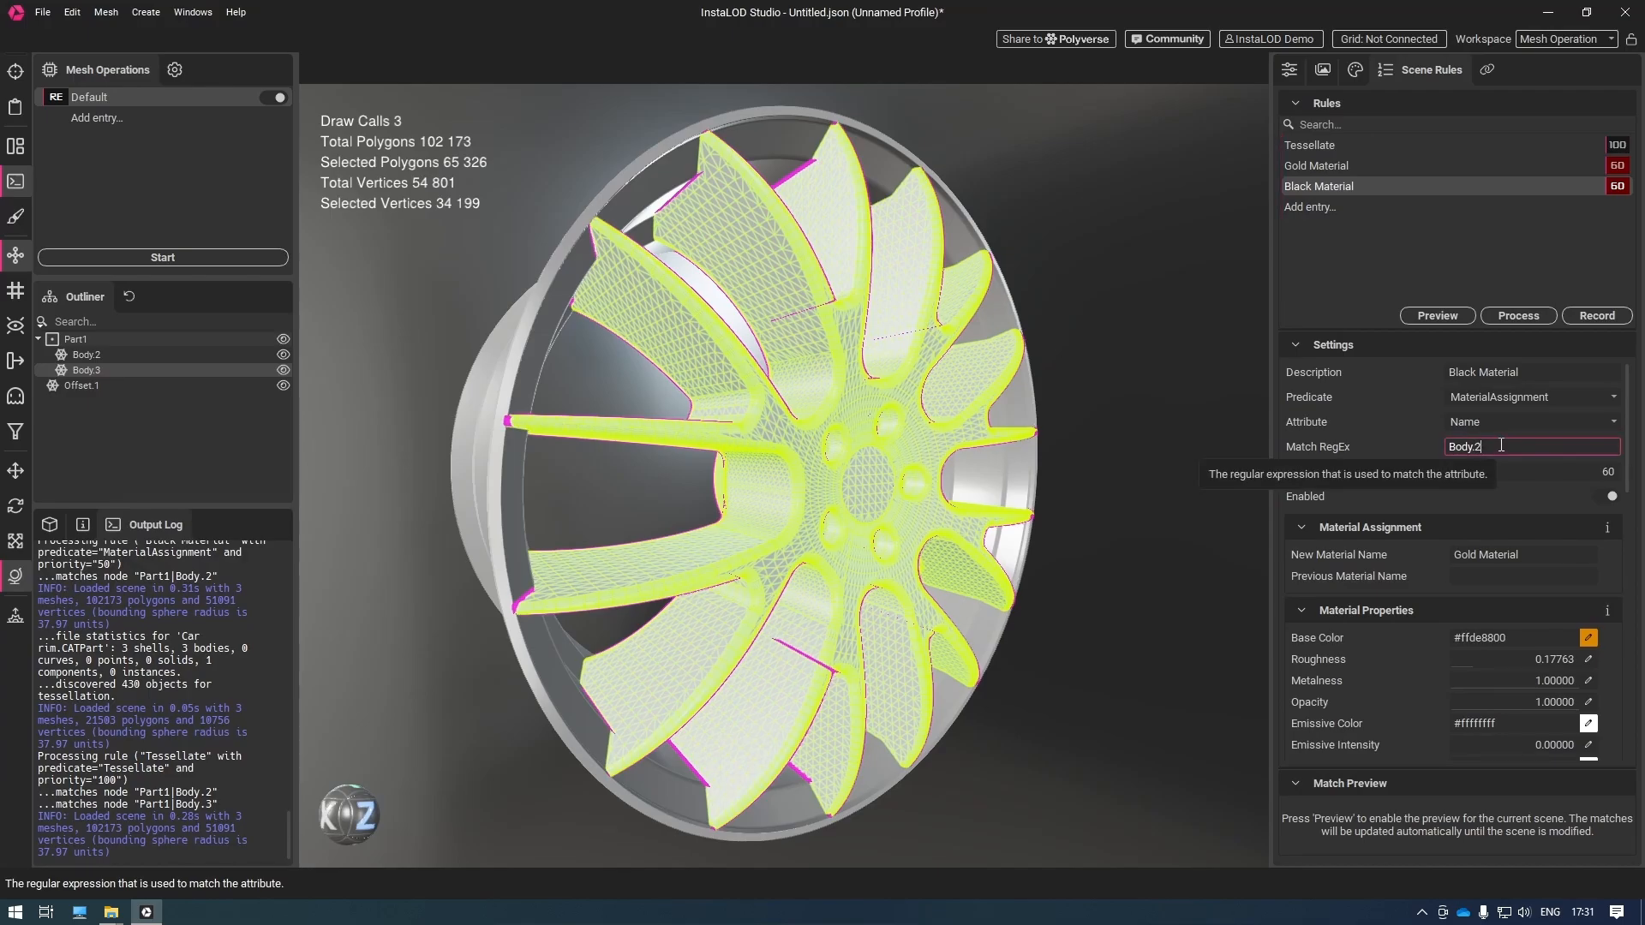
click(1621, 473)
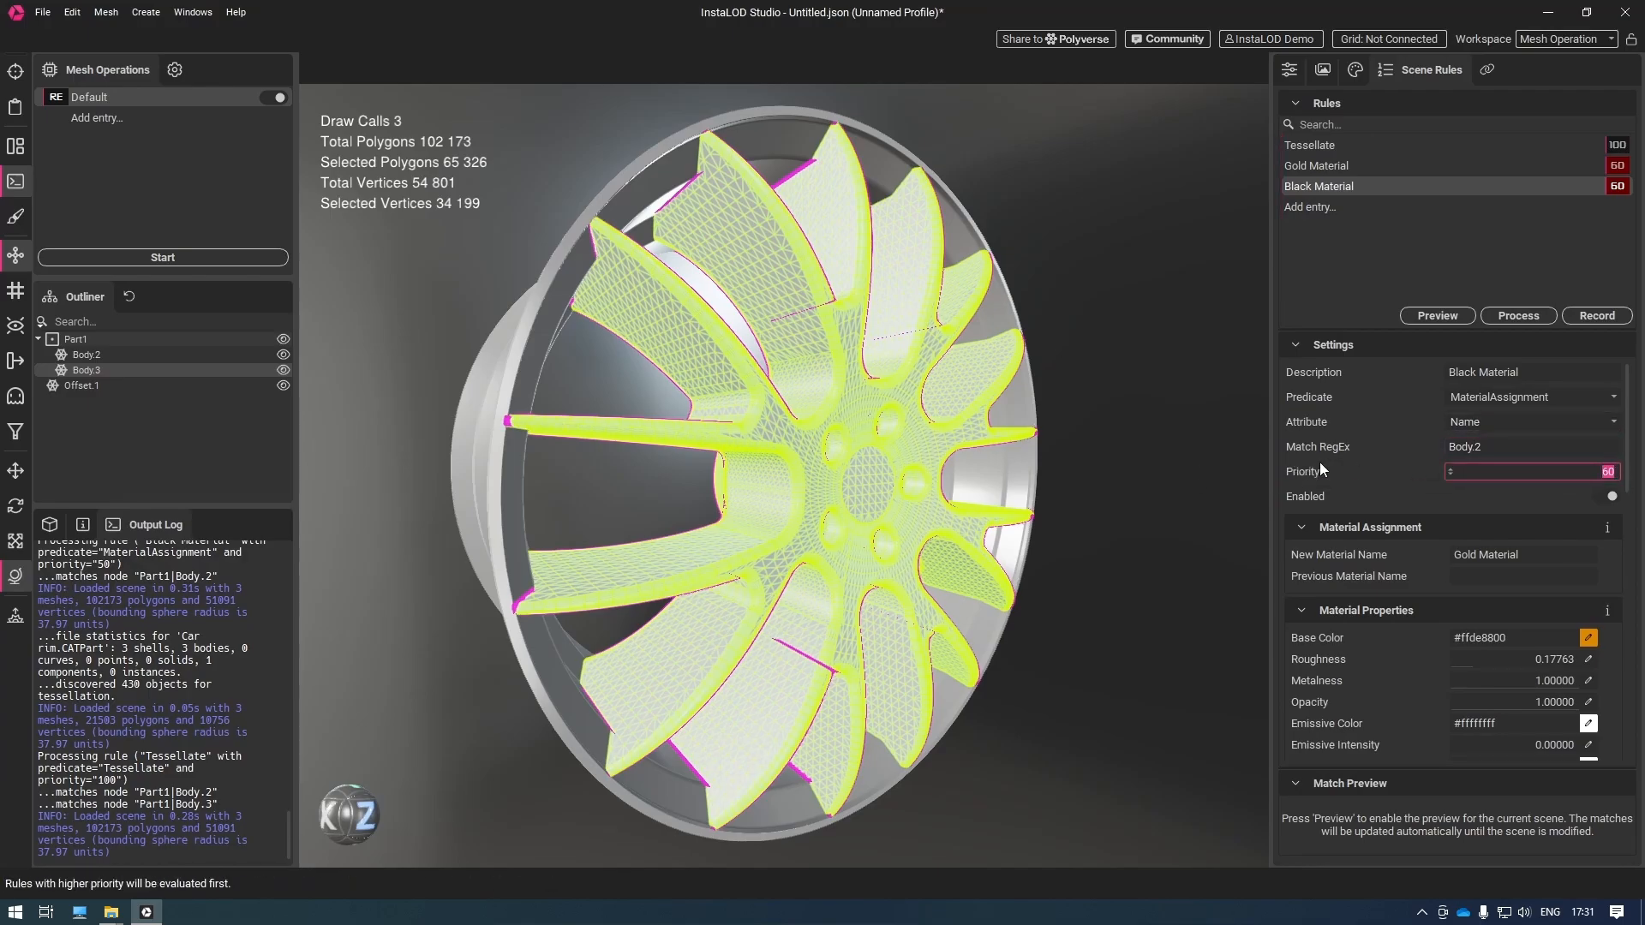
text(50)
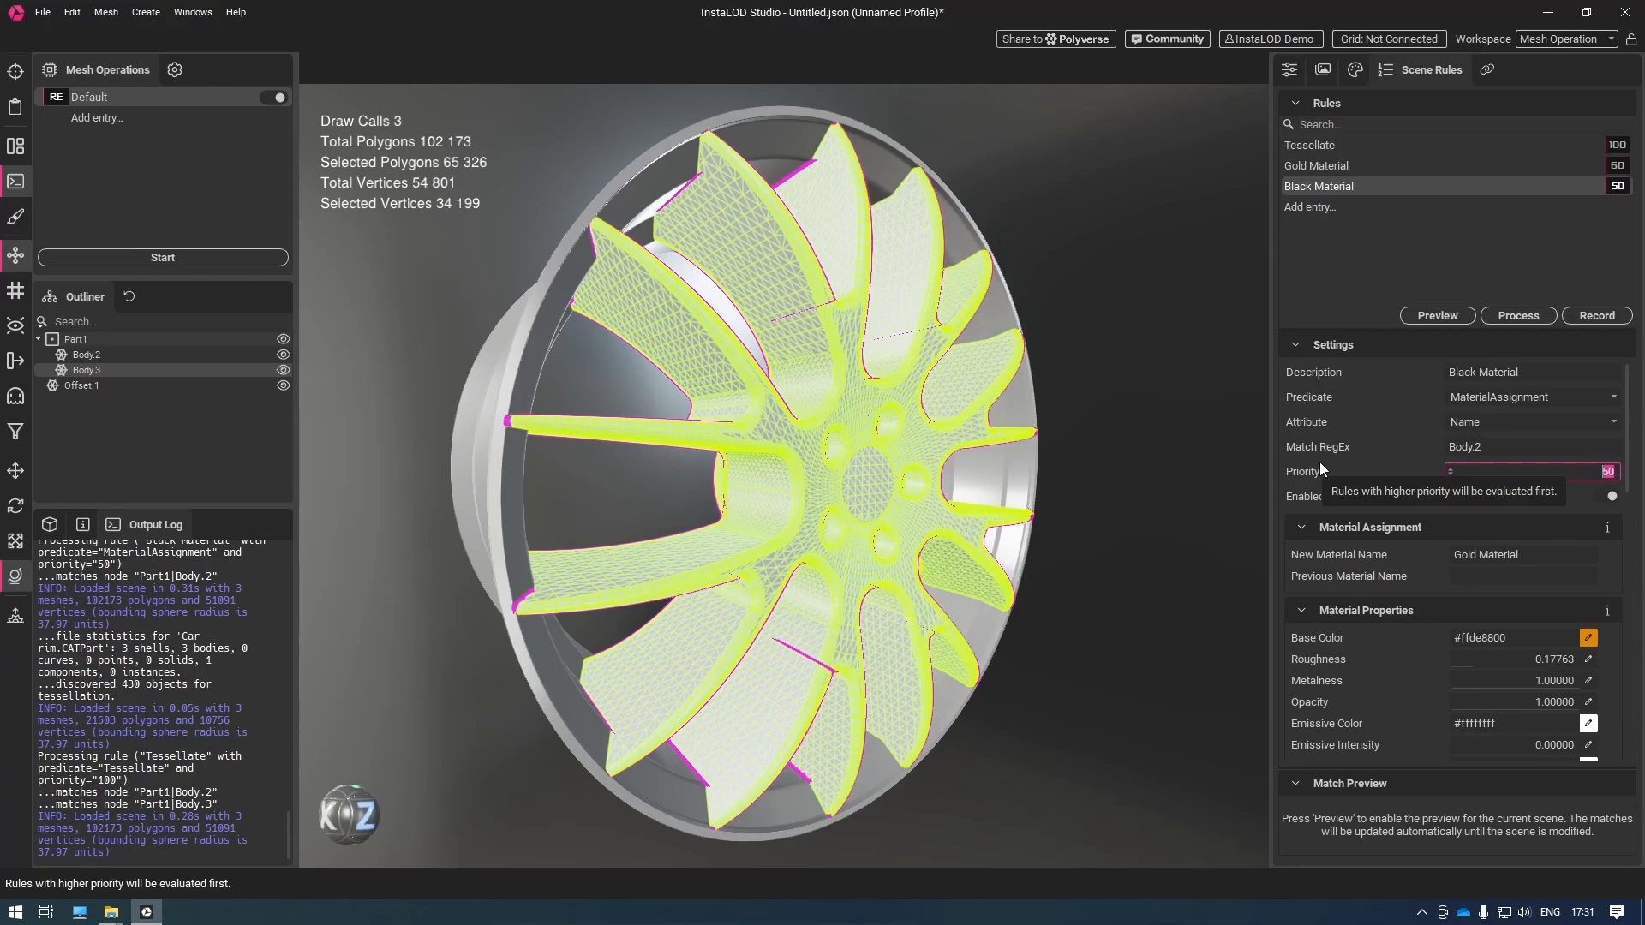
Change the Black Material rule's new material name to Schwarz Material
click(1463, 556)
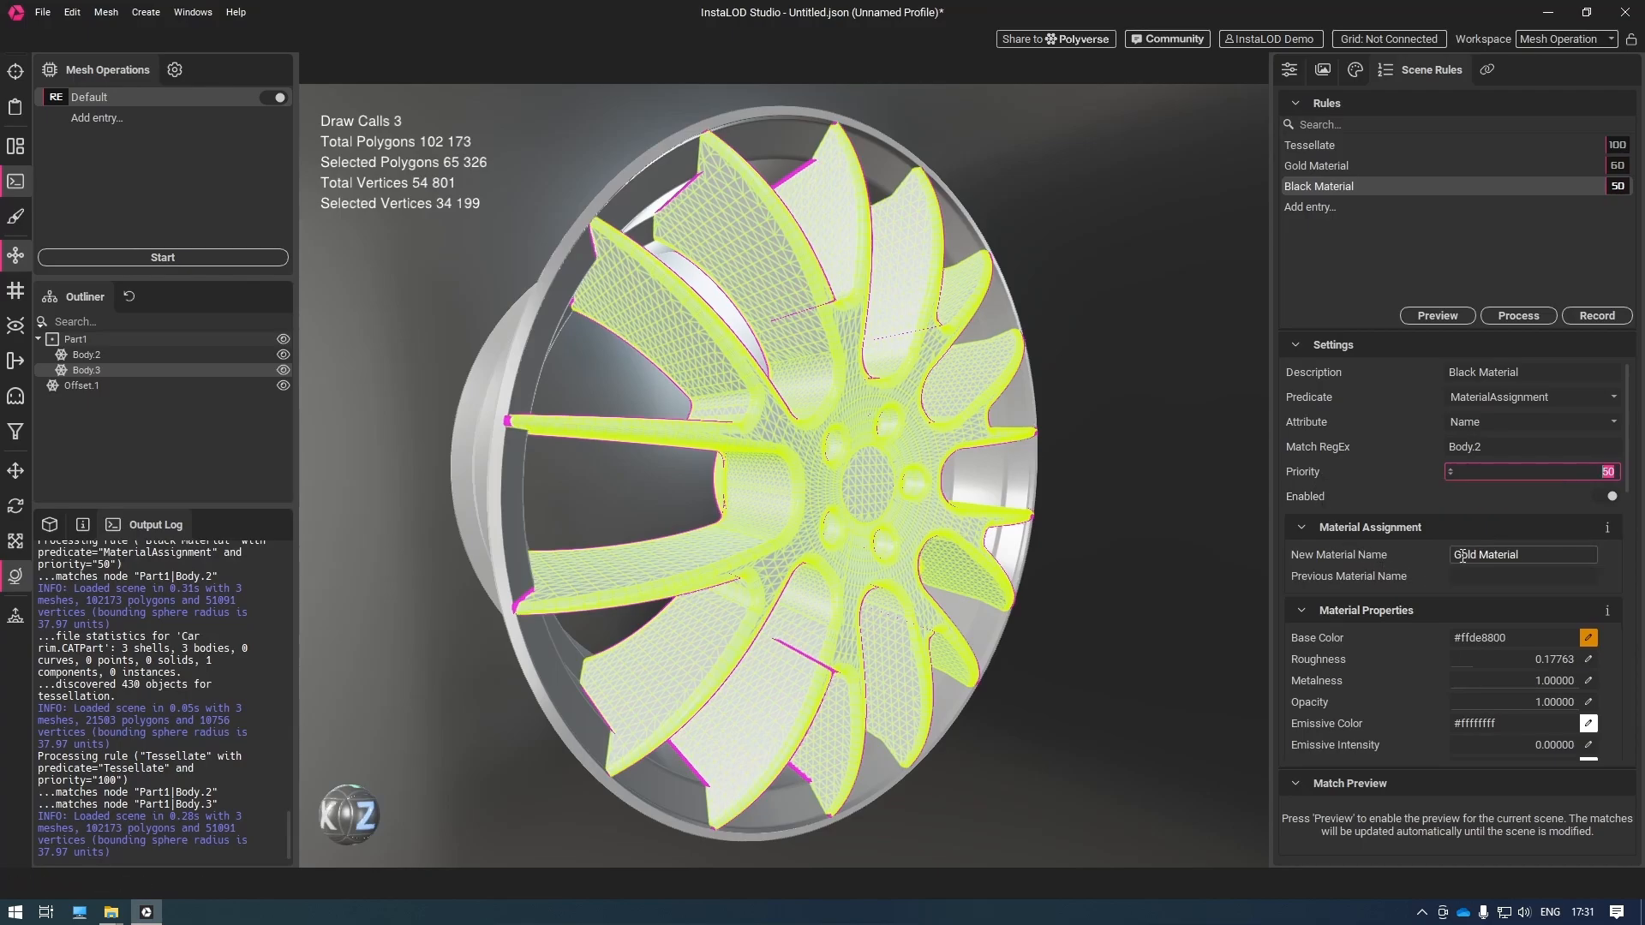
double_click(1463, 555)
text(Schwarz)
Set the Schwarz Material's base color to black #ff000000 and both its roughness and metalness to 0
click(1589, 637)
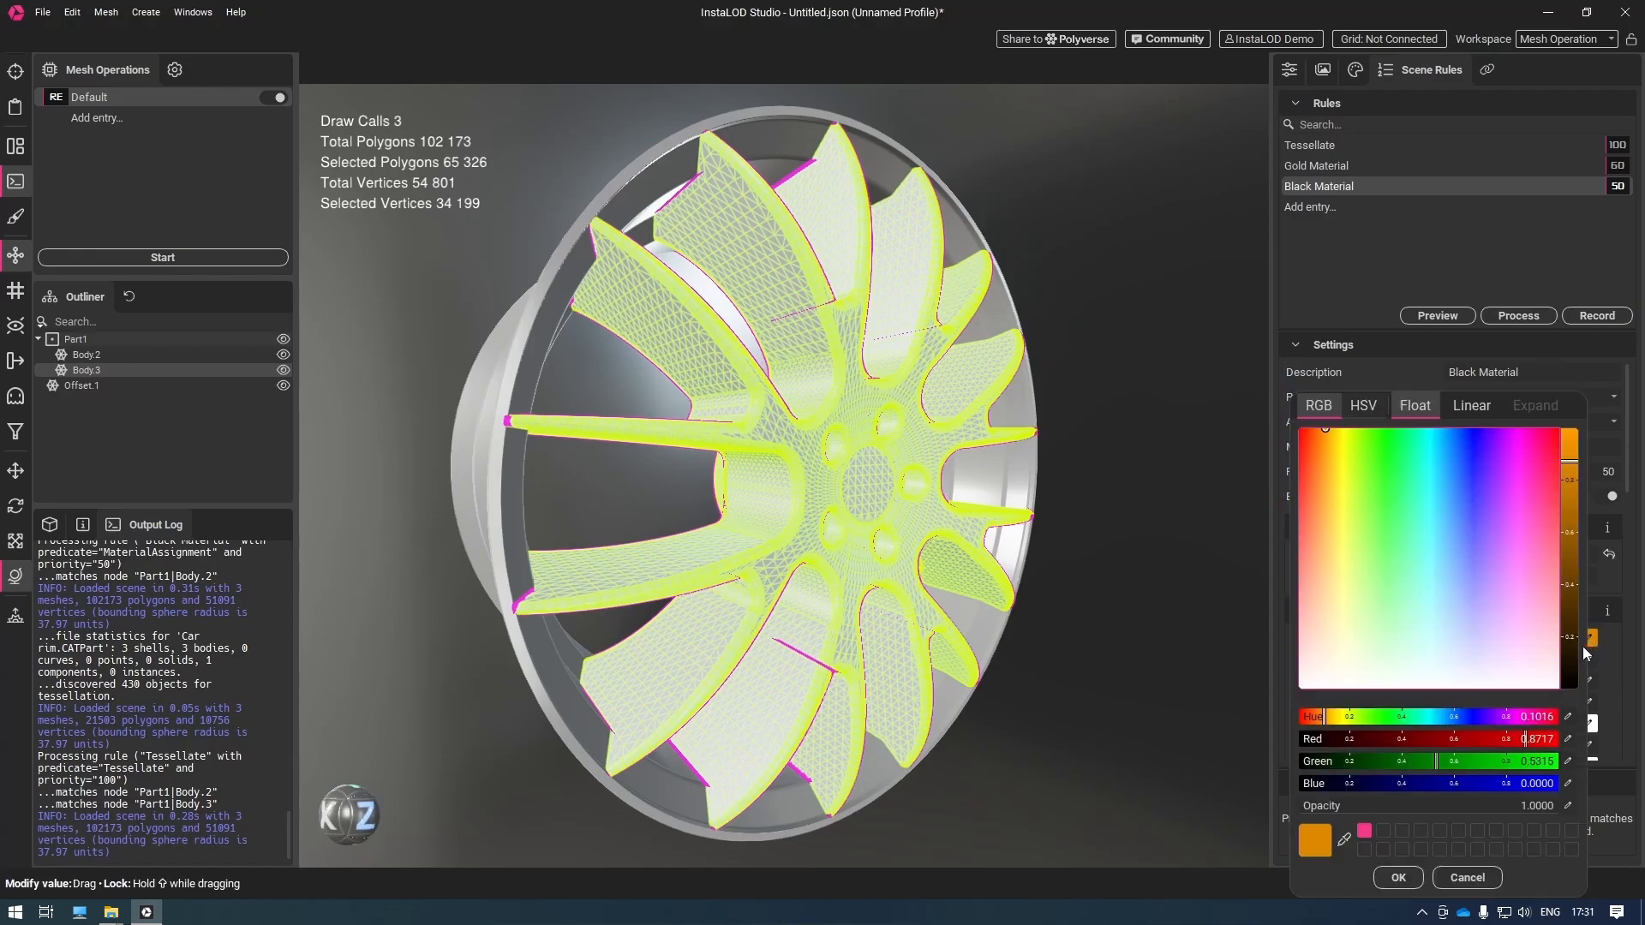
click(1399, 877)
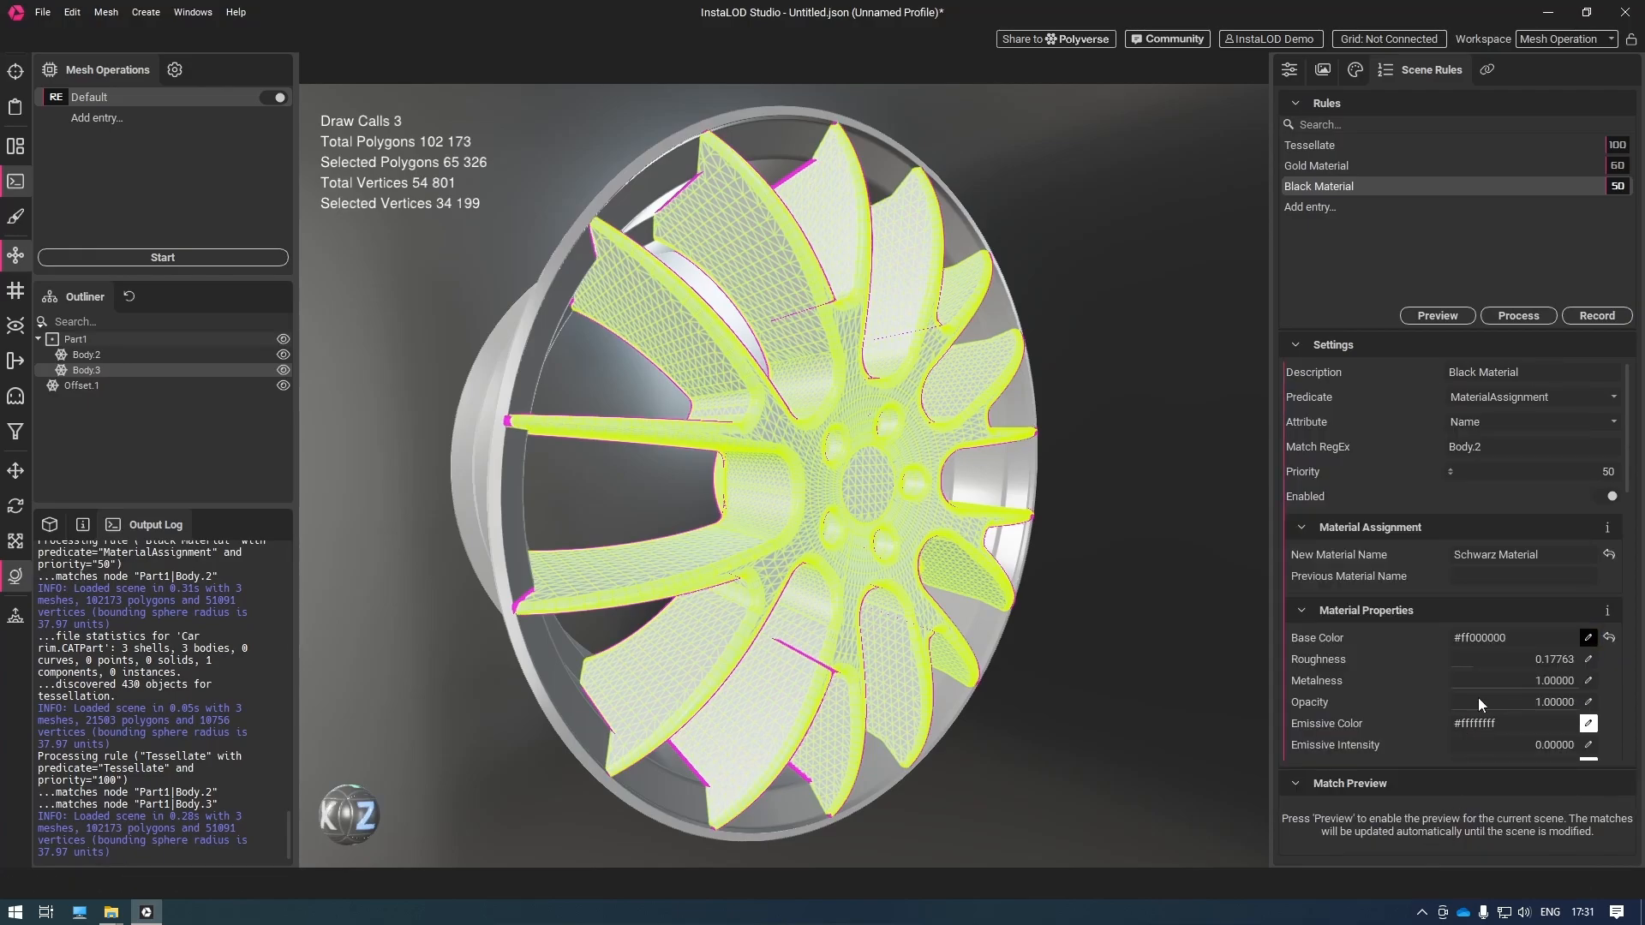
drag(1474, 662, 1378, 680)
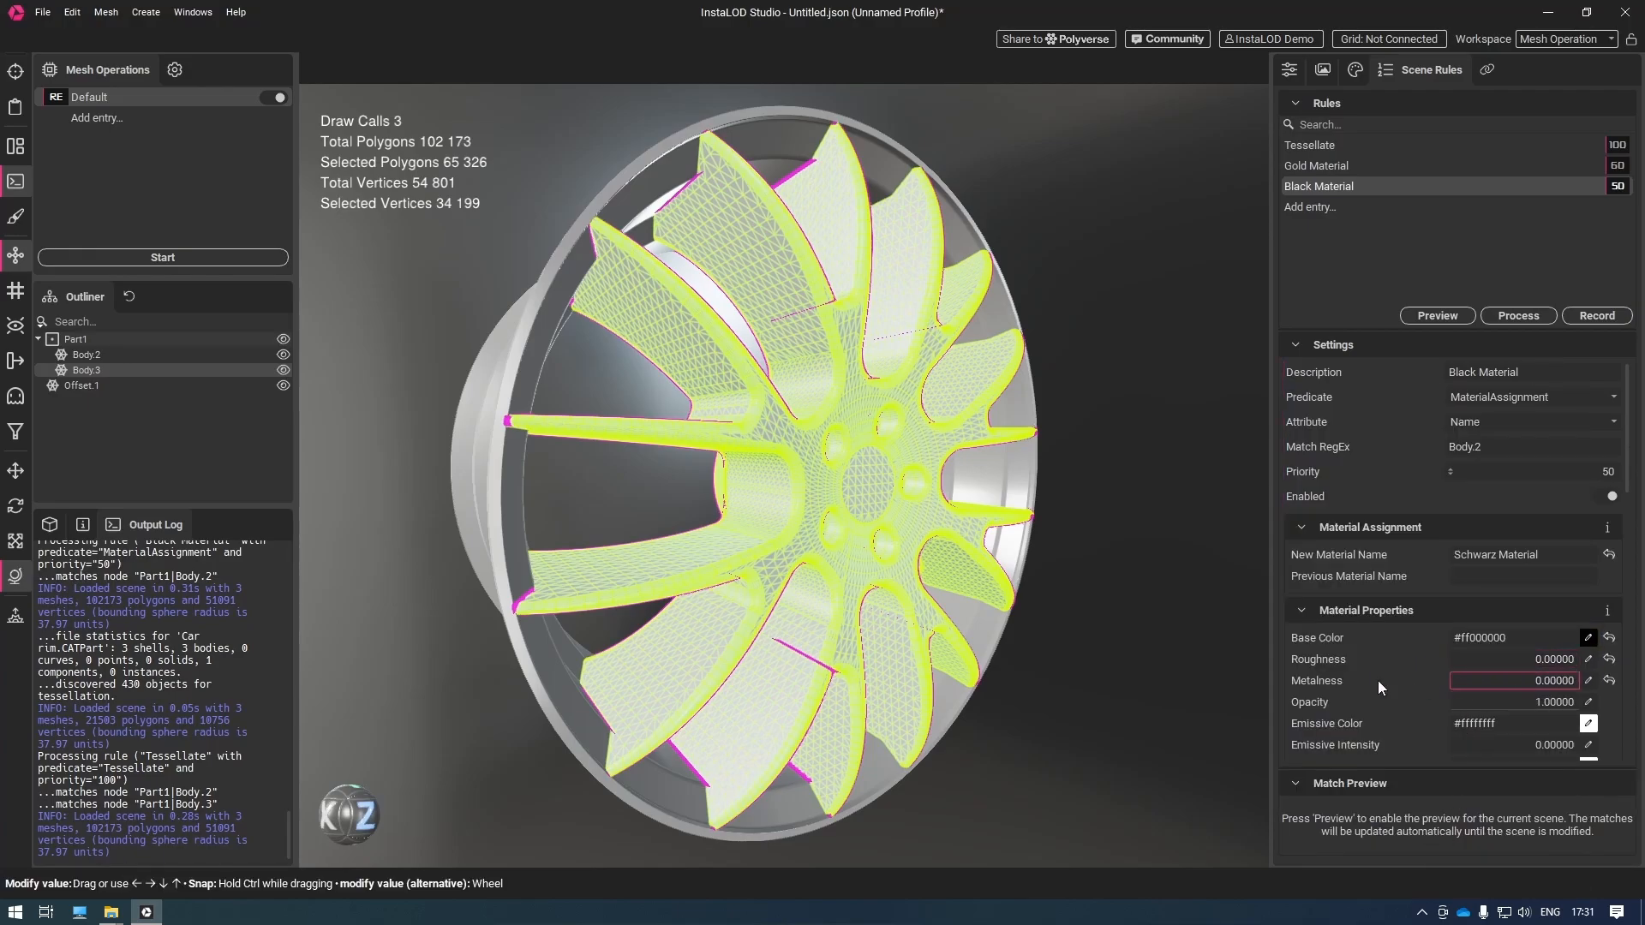
click(1121, 392)
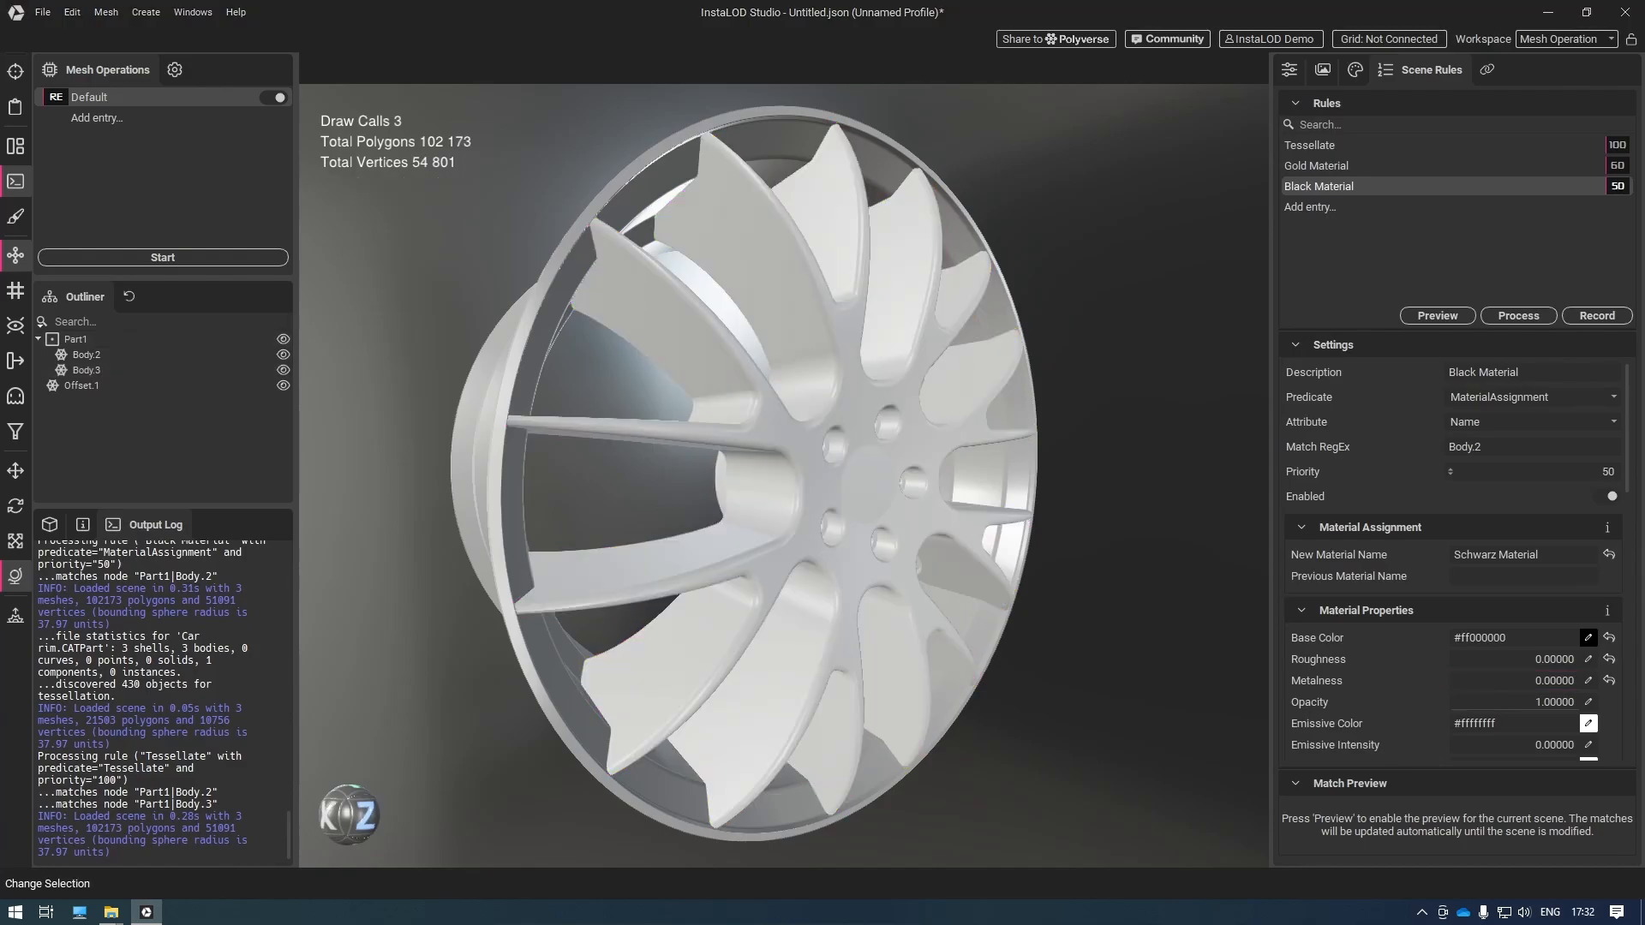
Load Car rim.CATPart into a new scene, discarding the current changes and processing the profile's import rules
drag(0, 500, 636, 408)
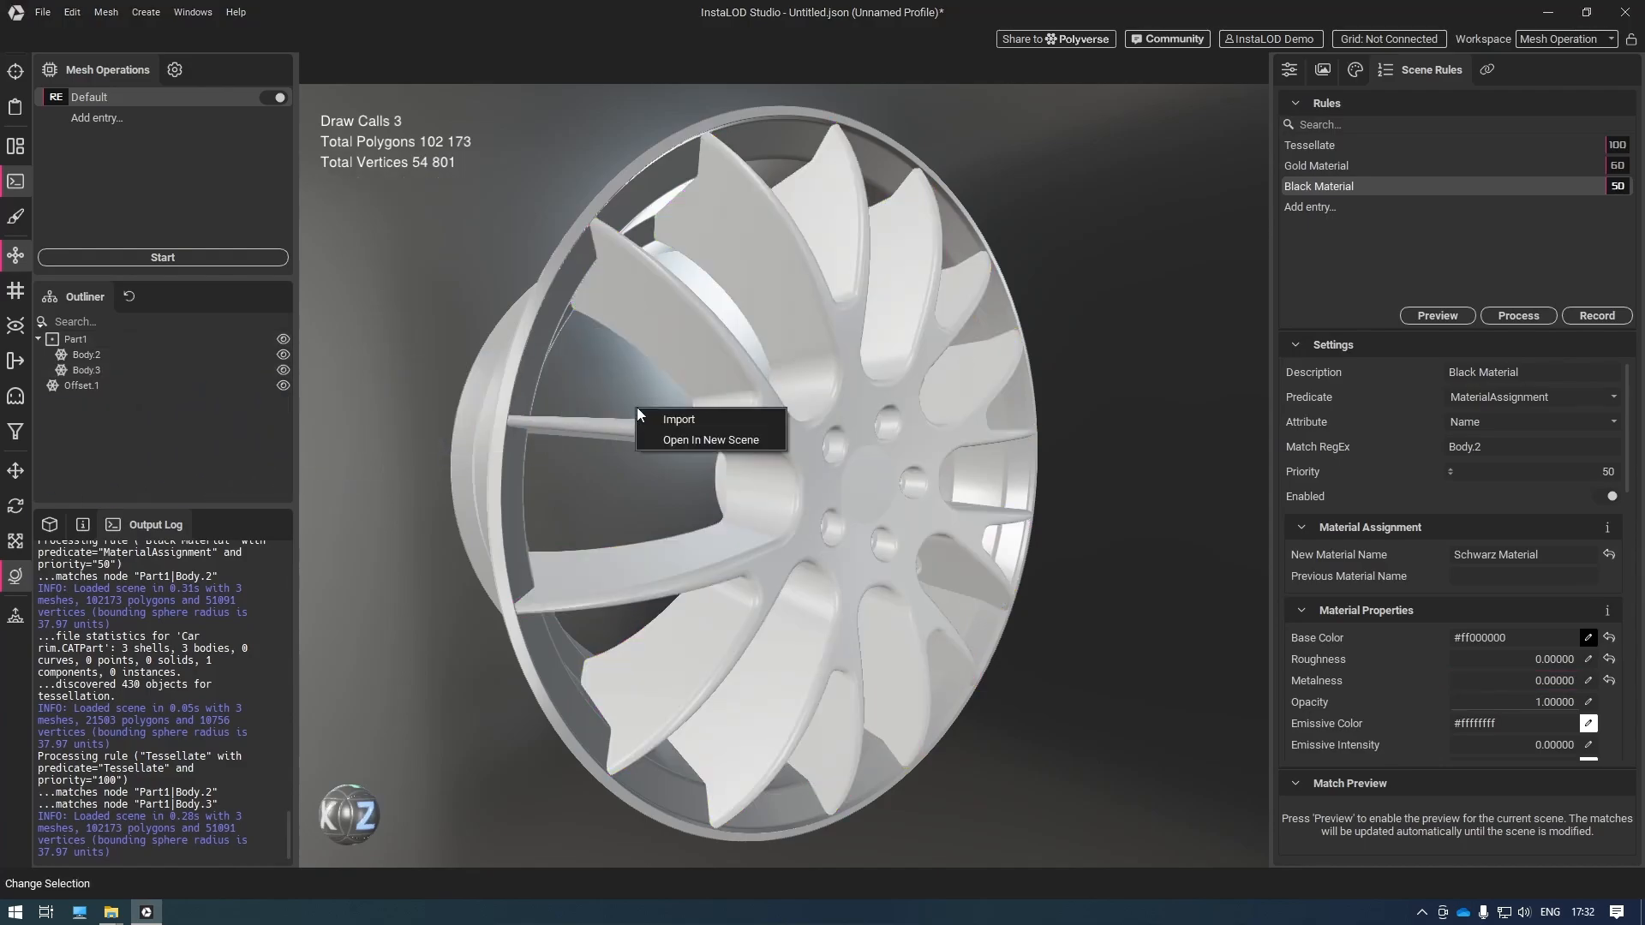
click(686, 440)
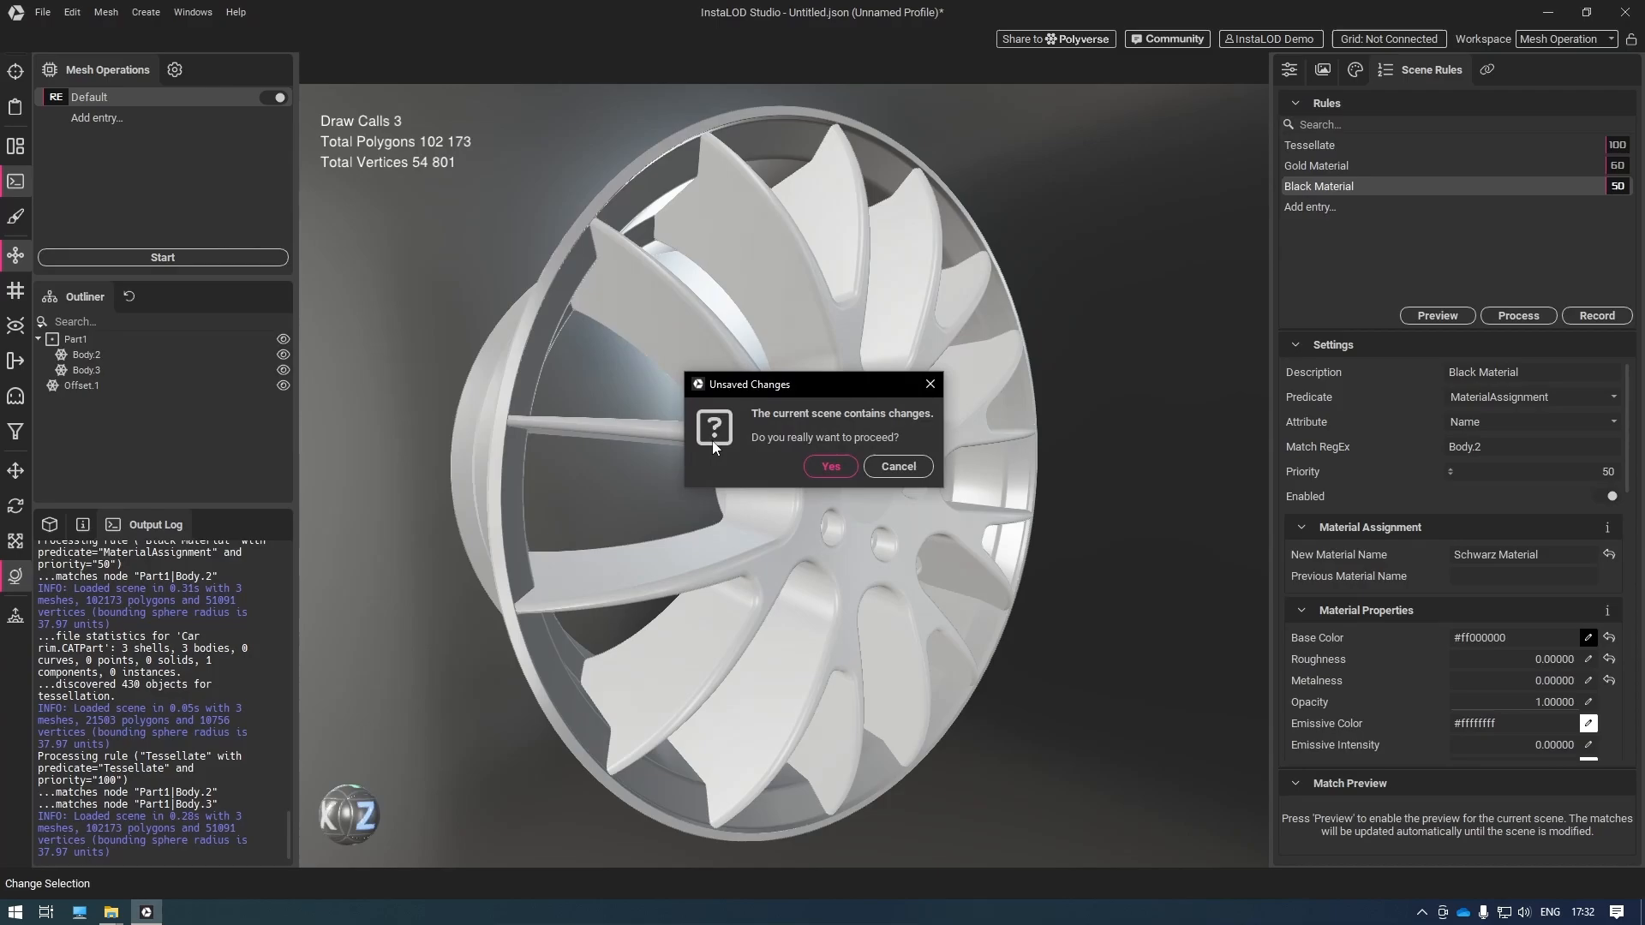
click(821, 470)
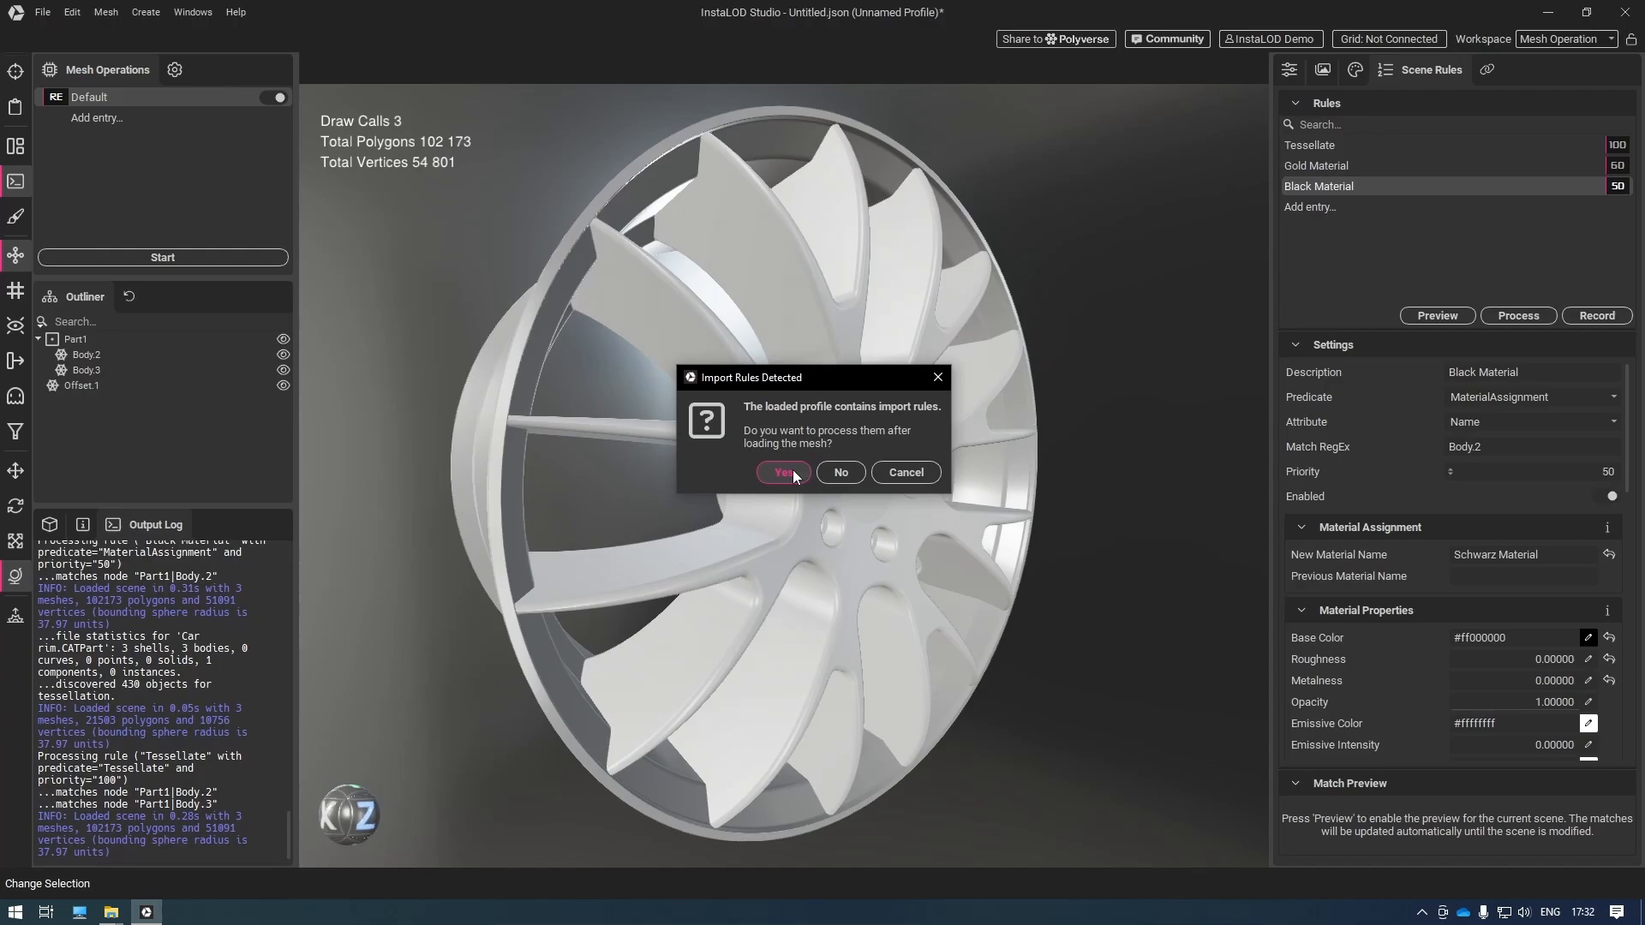
click(783, 473)
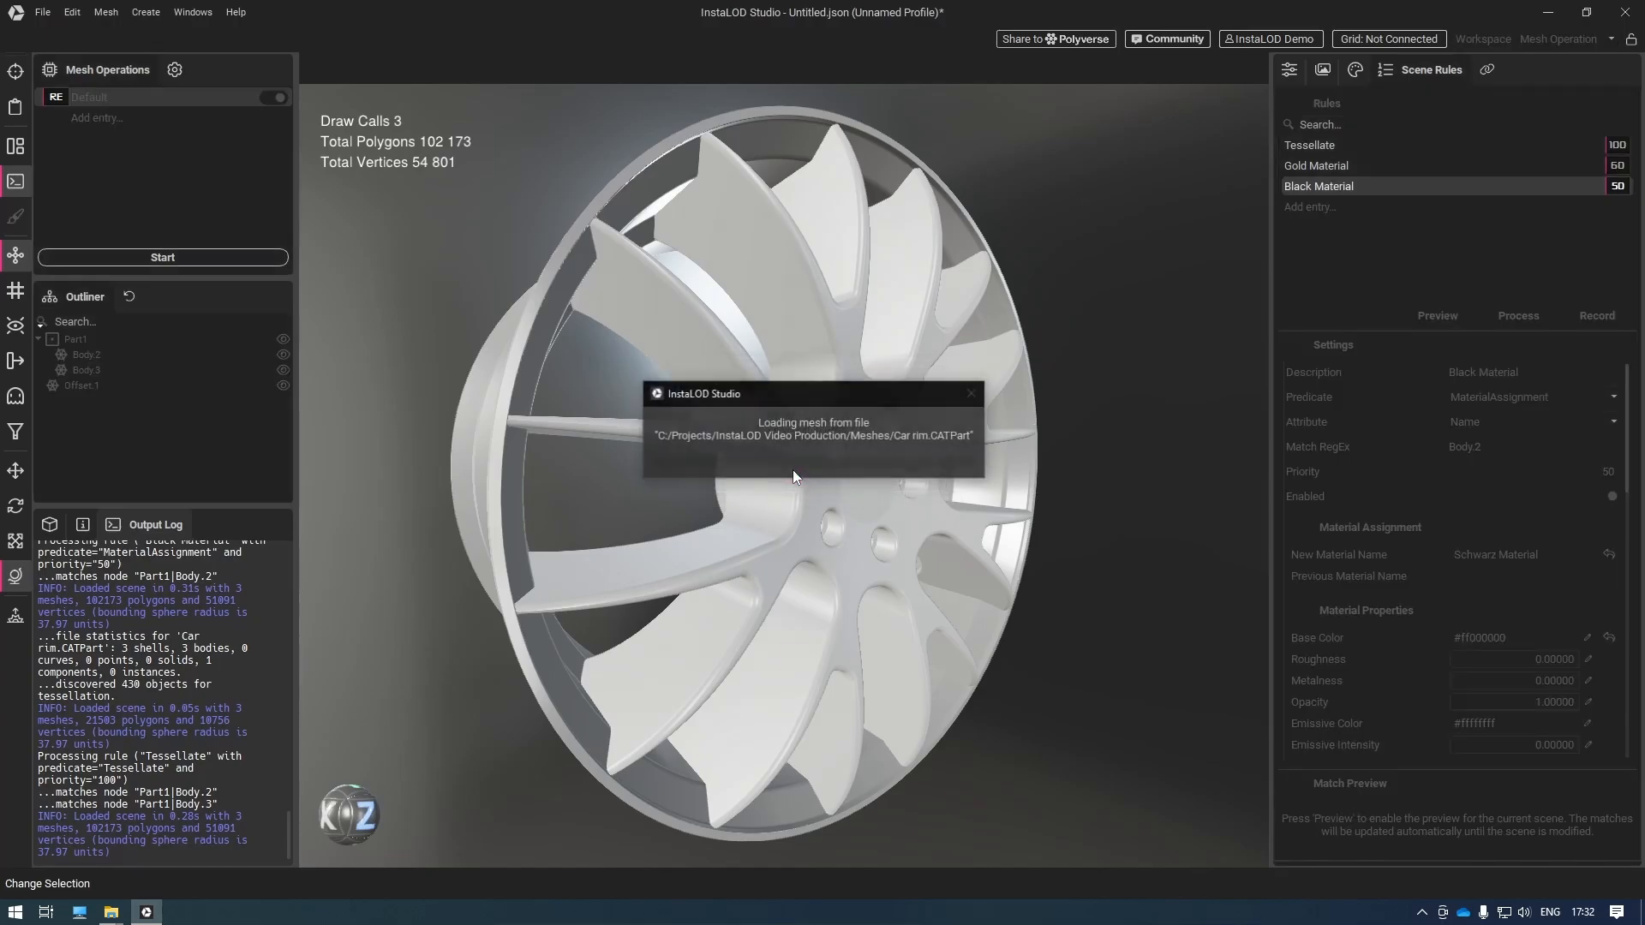
click(1054, 725)
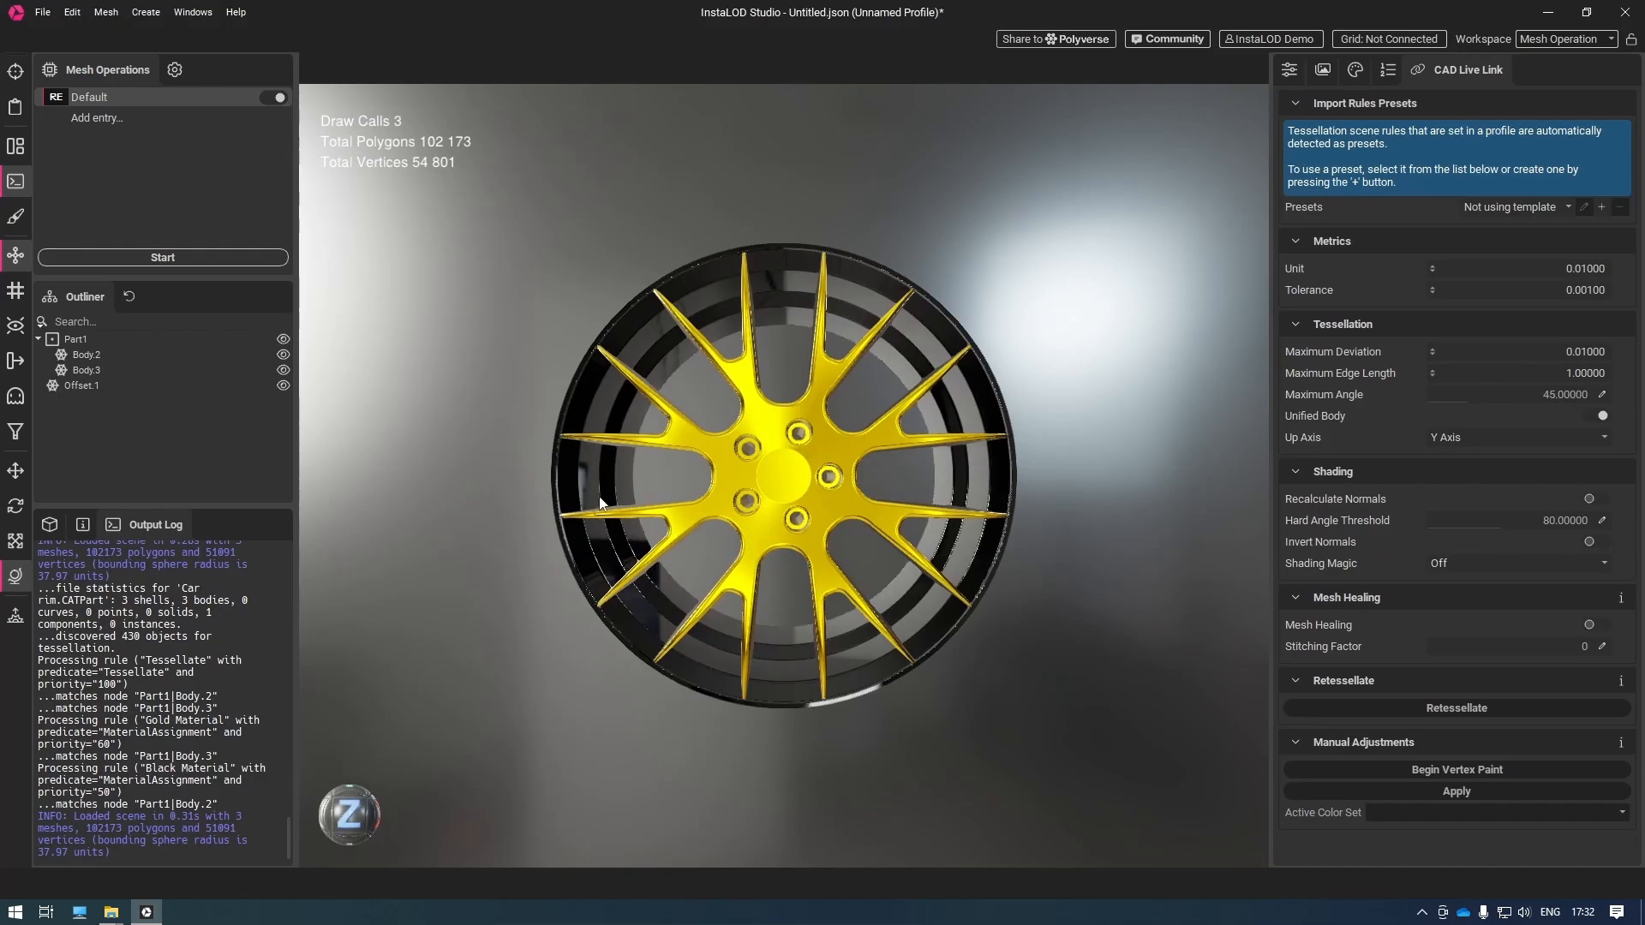
Examine the materials assigned to the reloaded rim's spokes and outer ring from an angled view
drag(604, 505, 672, 499)
scroll(672, 499, up, 5)
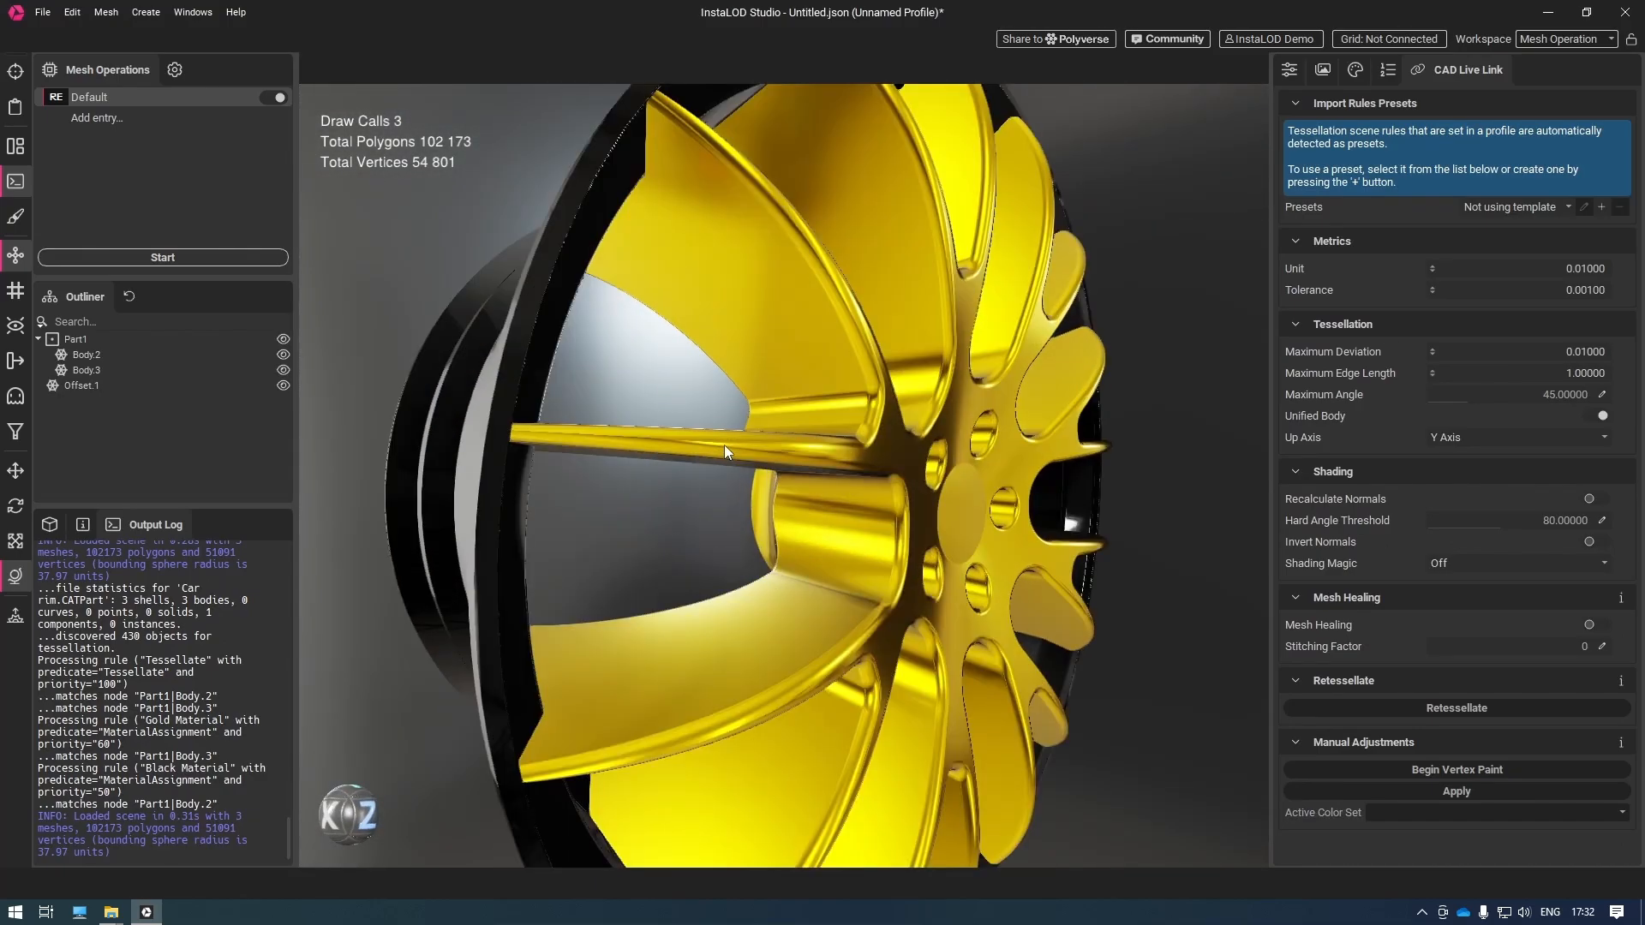
drag(723, 445, 669, 501)
key(ctrl+a)
scroll(732, 499, down, 3)
click(692, 486)
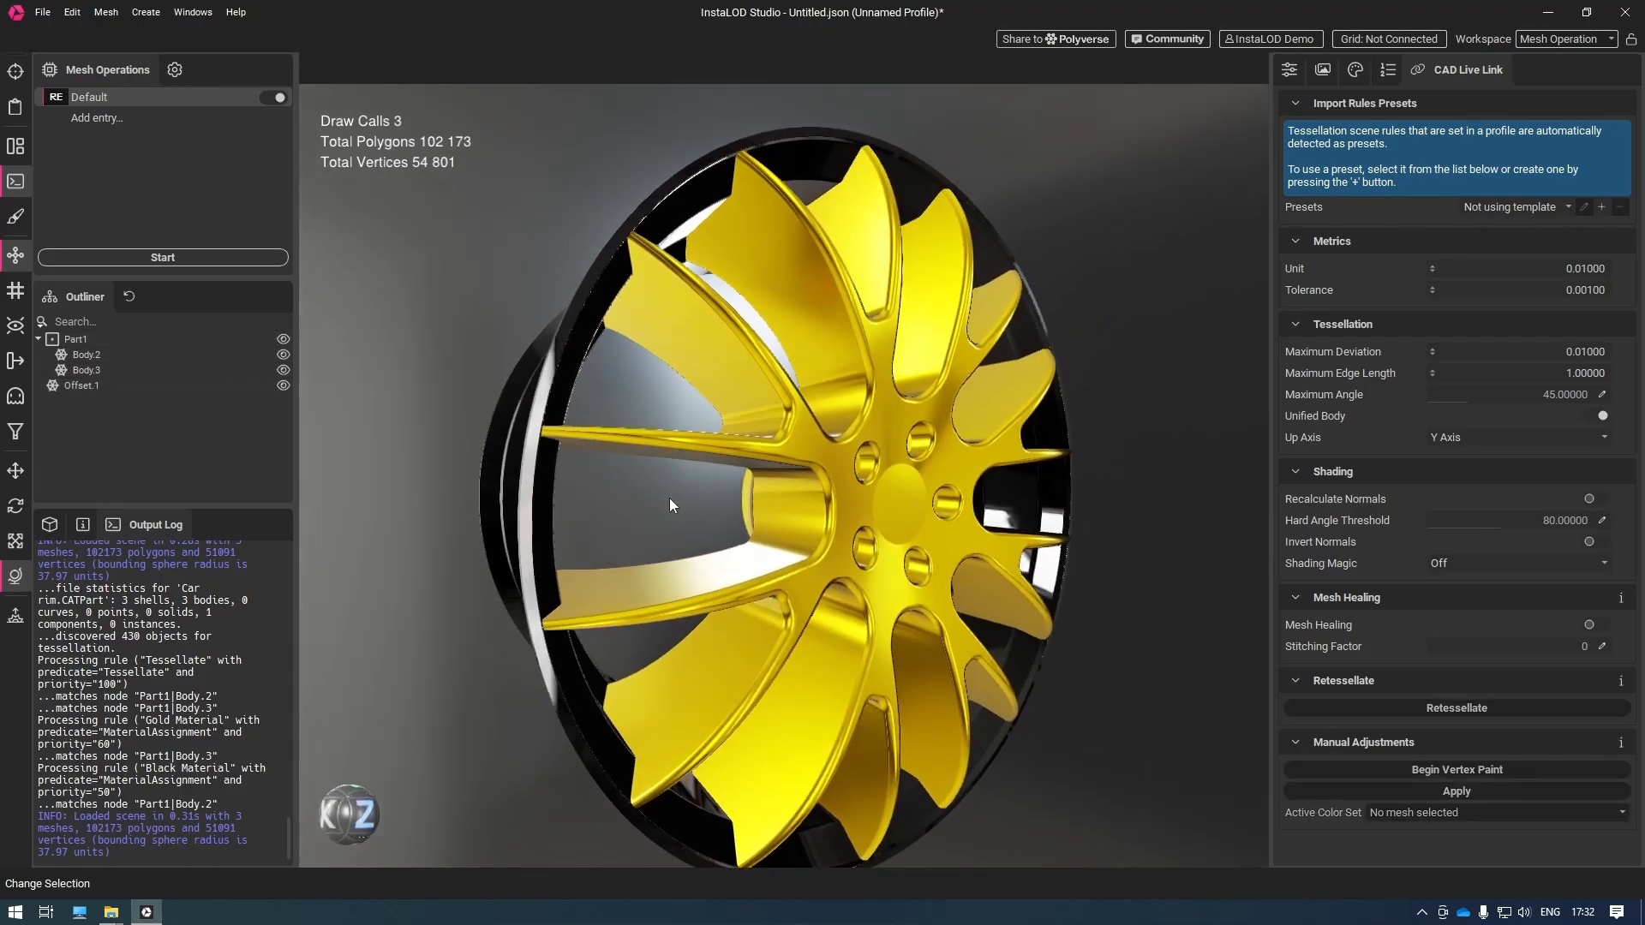
Add a new scene rule named Move below the Black Material rule
click(1386, 72)
click(1336, 208)
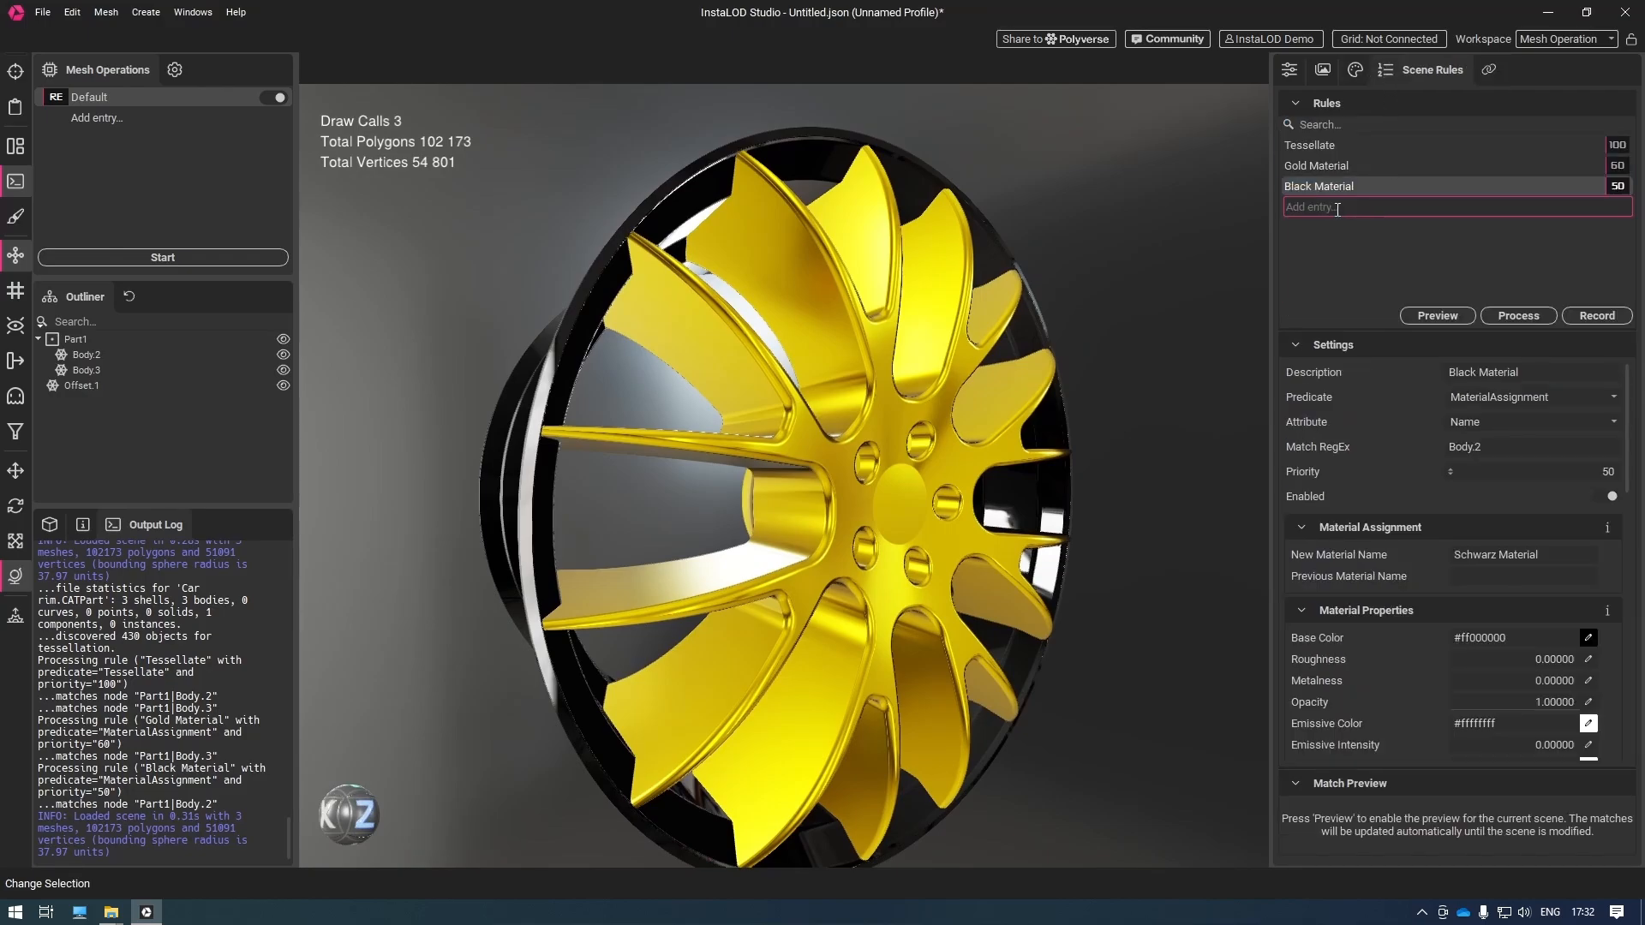
text(Move)
key(Return)
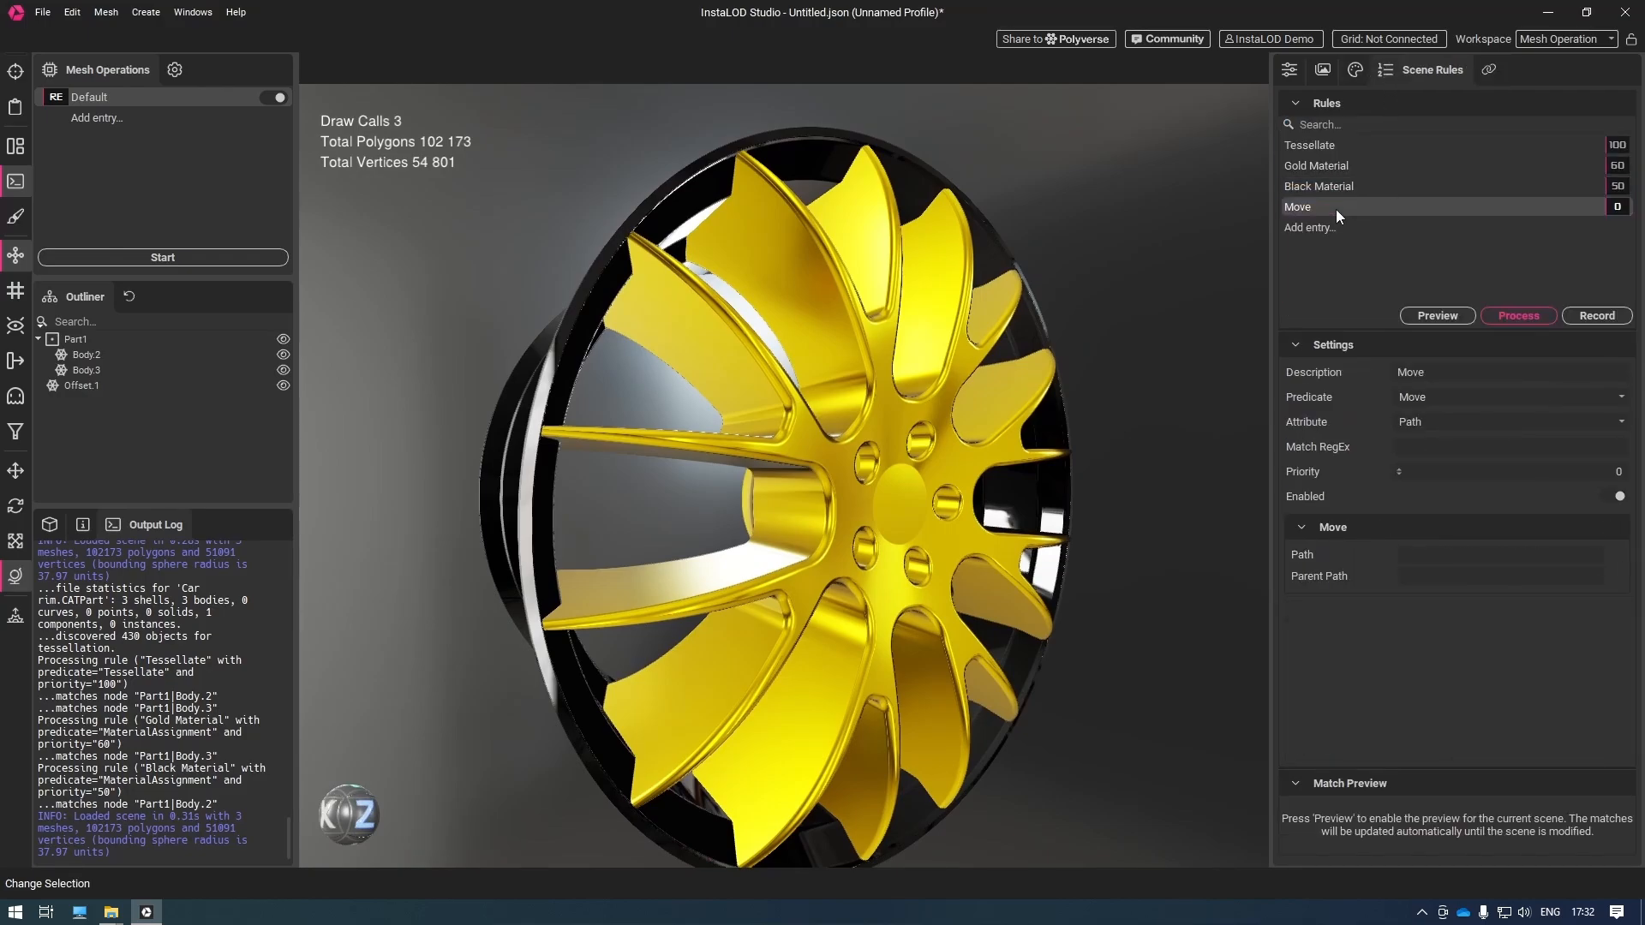
Check which rim parts Body.2 and Body.3 represent and set the Move rule's matching attribute to Name
click(107, 355)
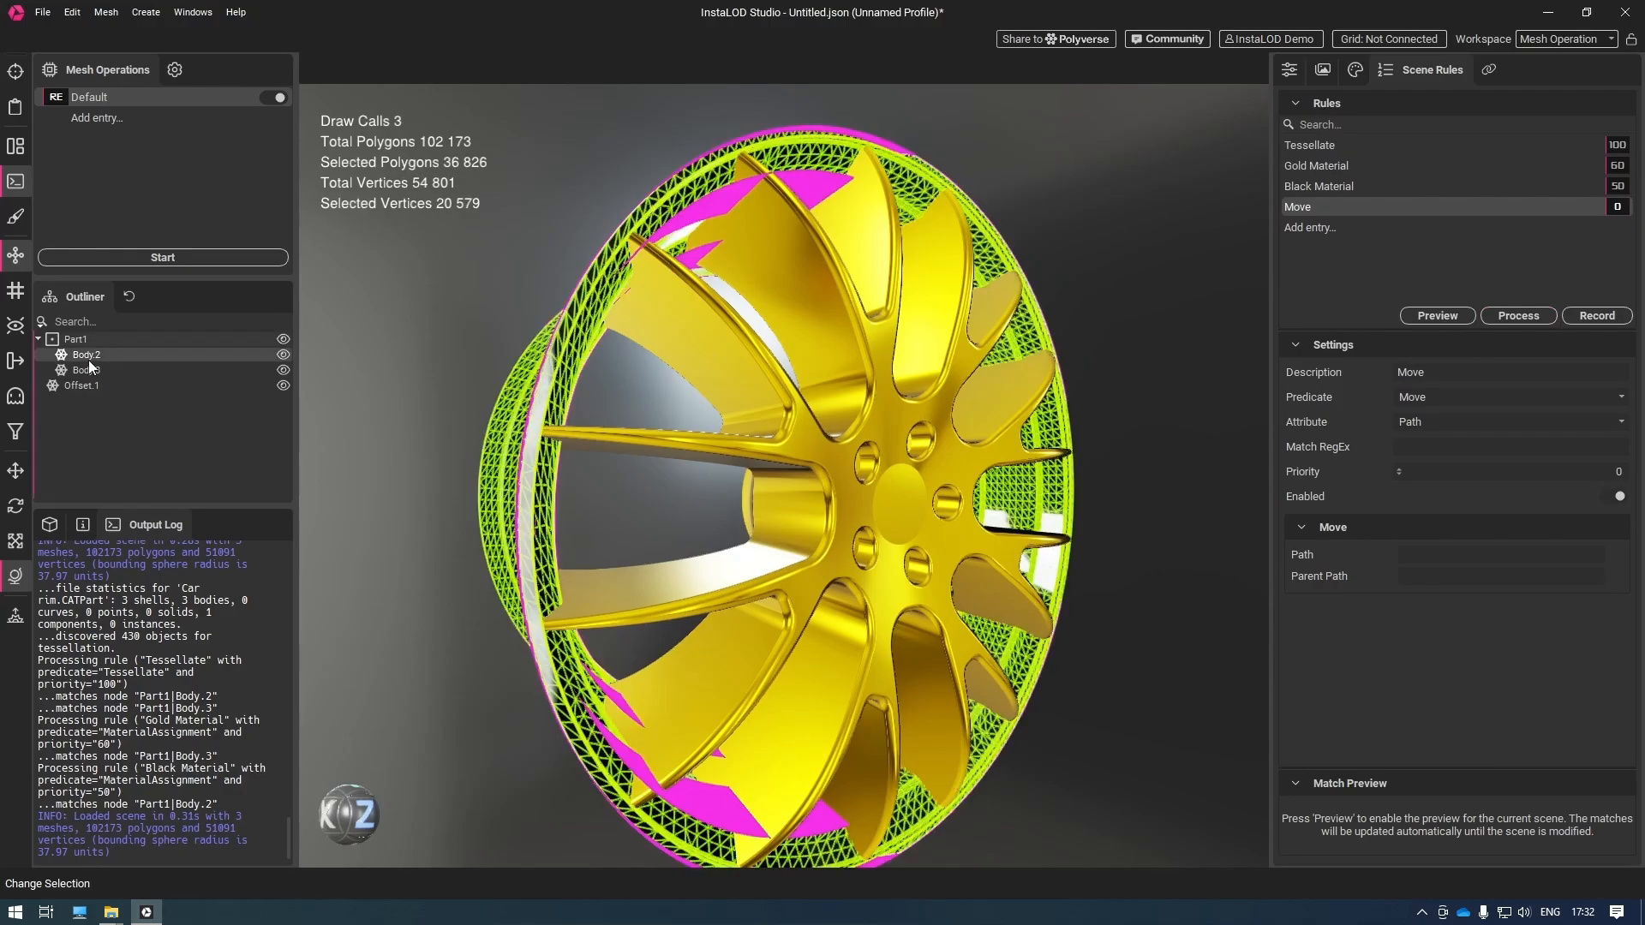
click(91, 371)
click(95, 355)
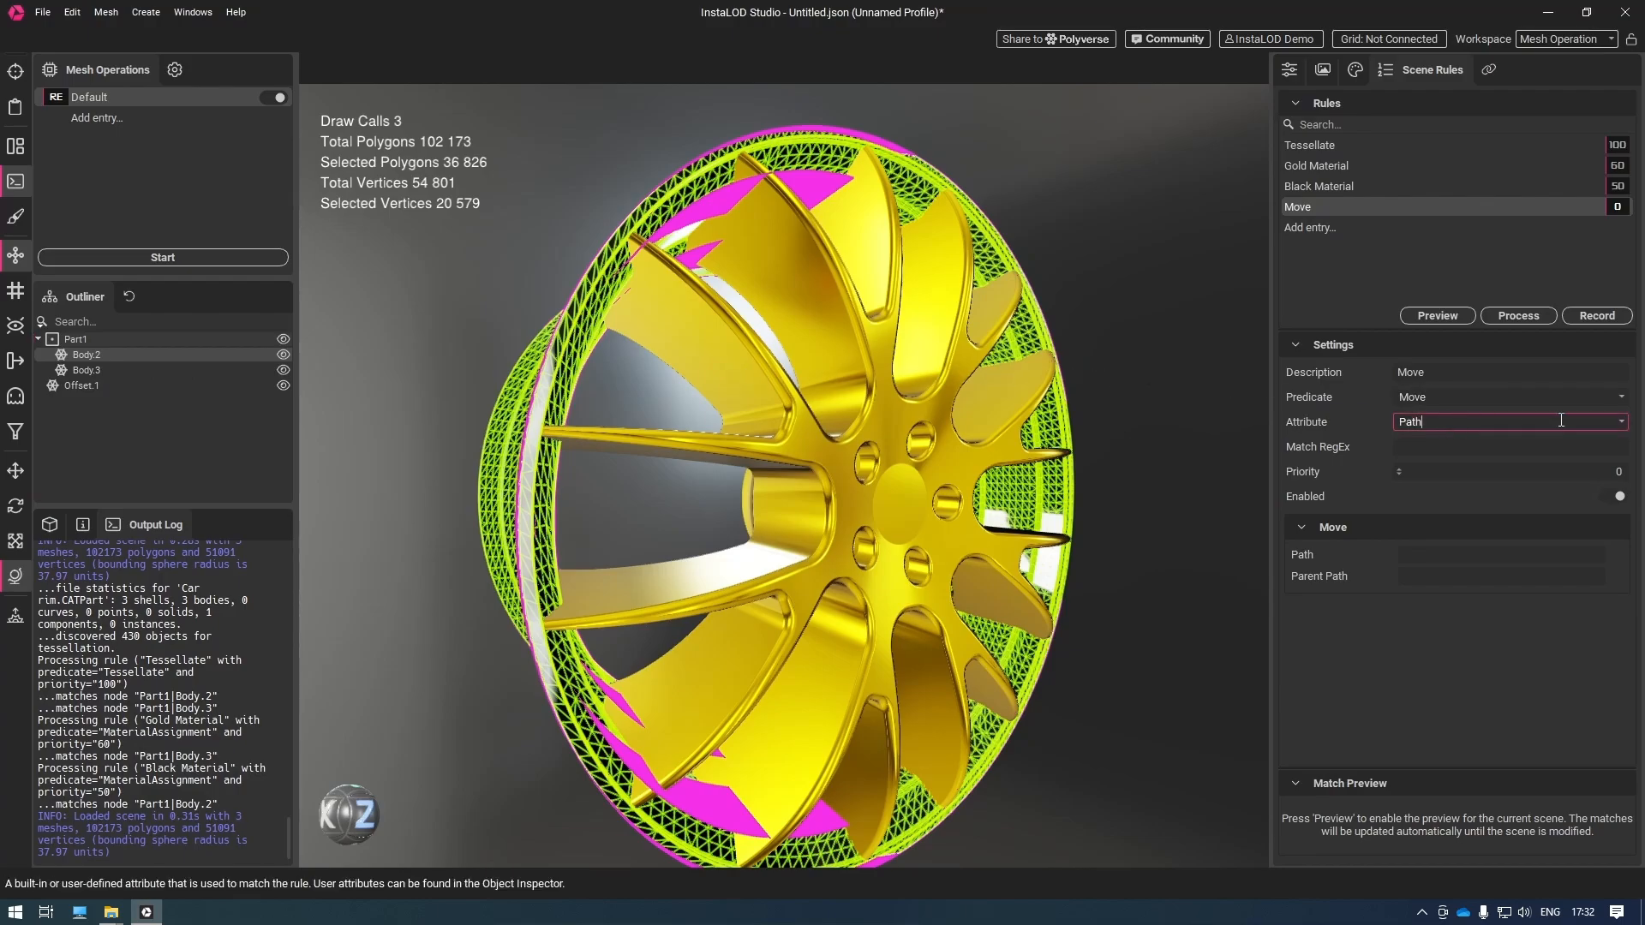
click(1628, 422)
click(1568, 469)
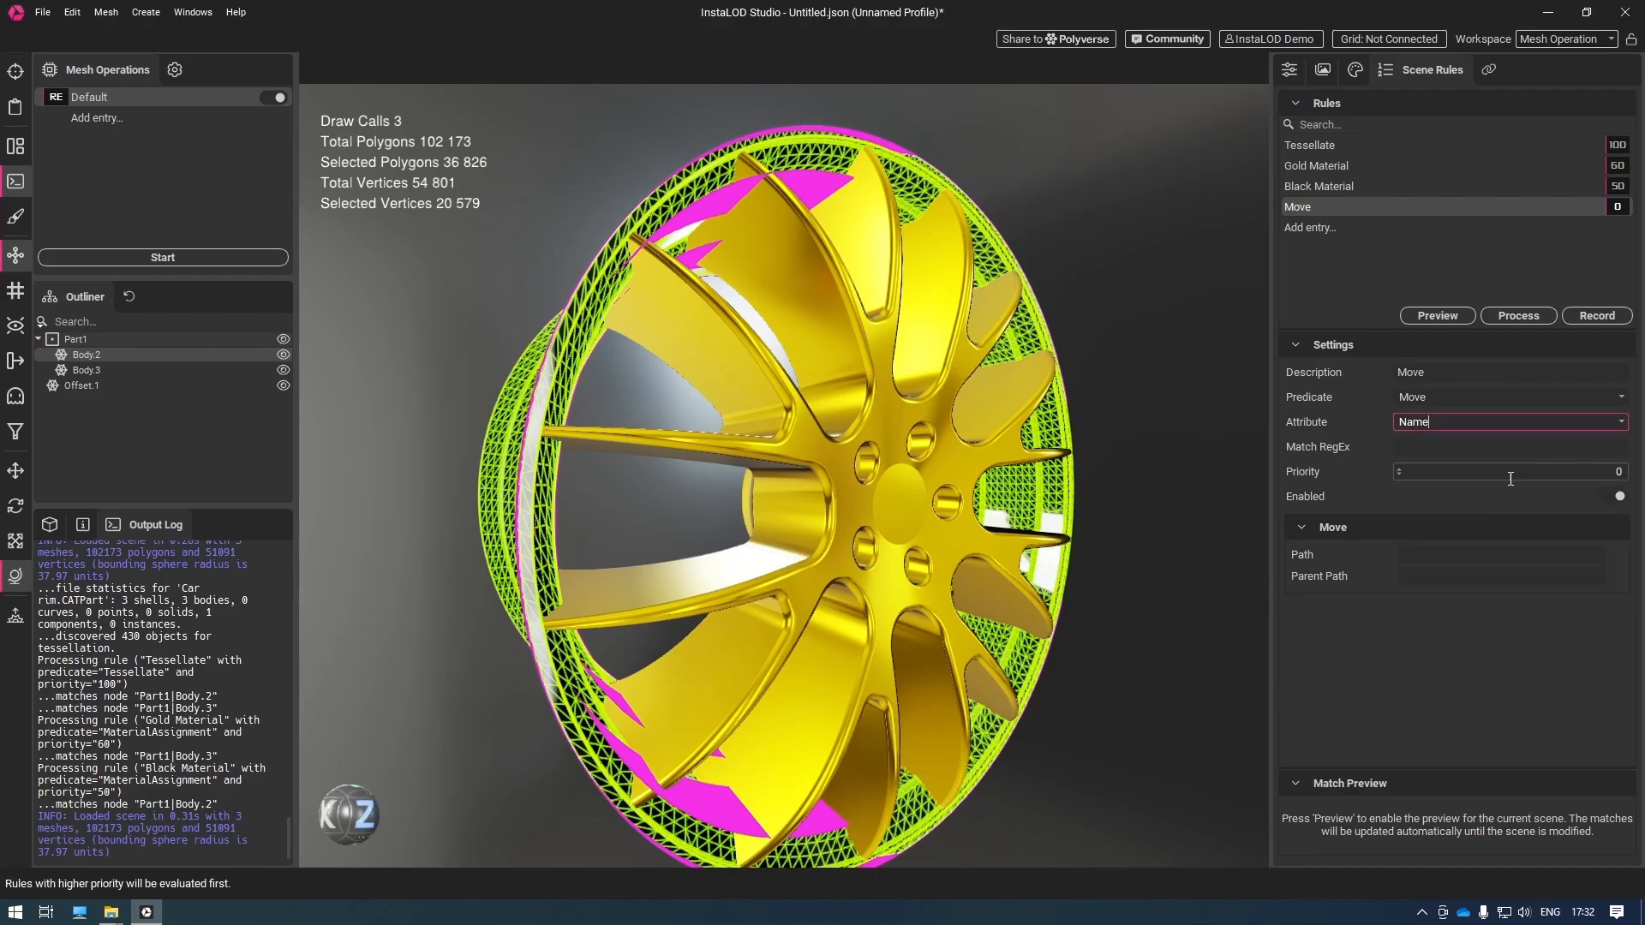
click(1480, 448)
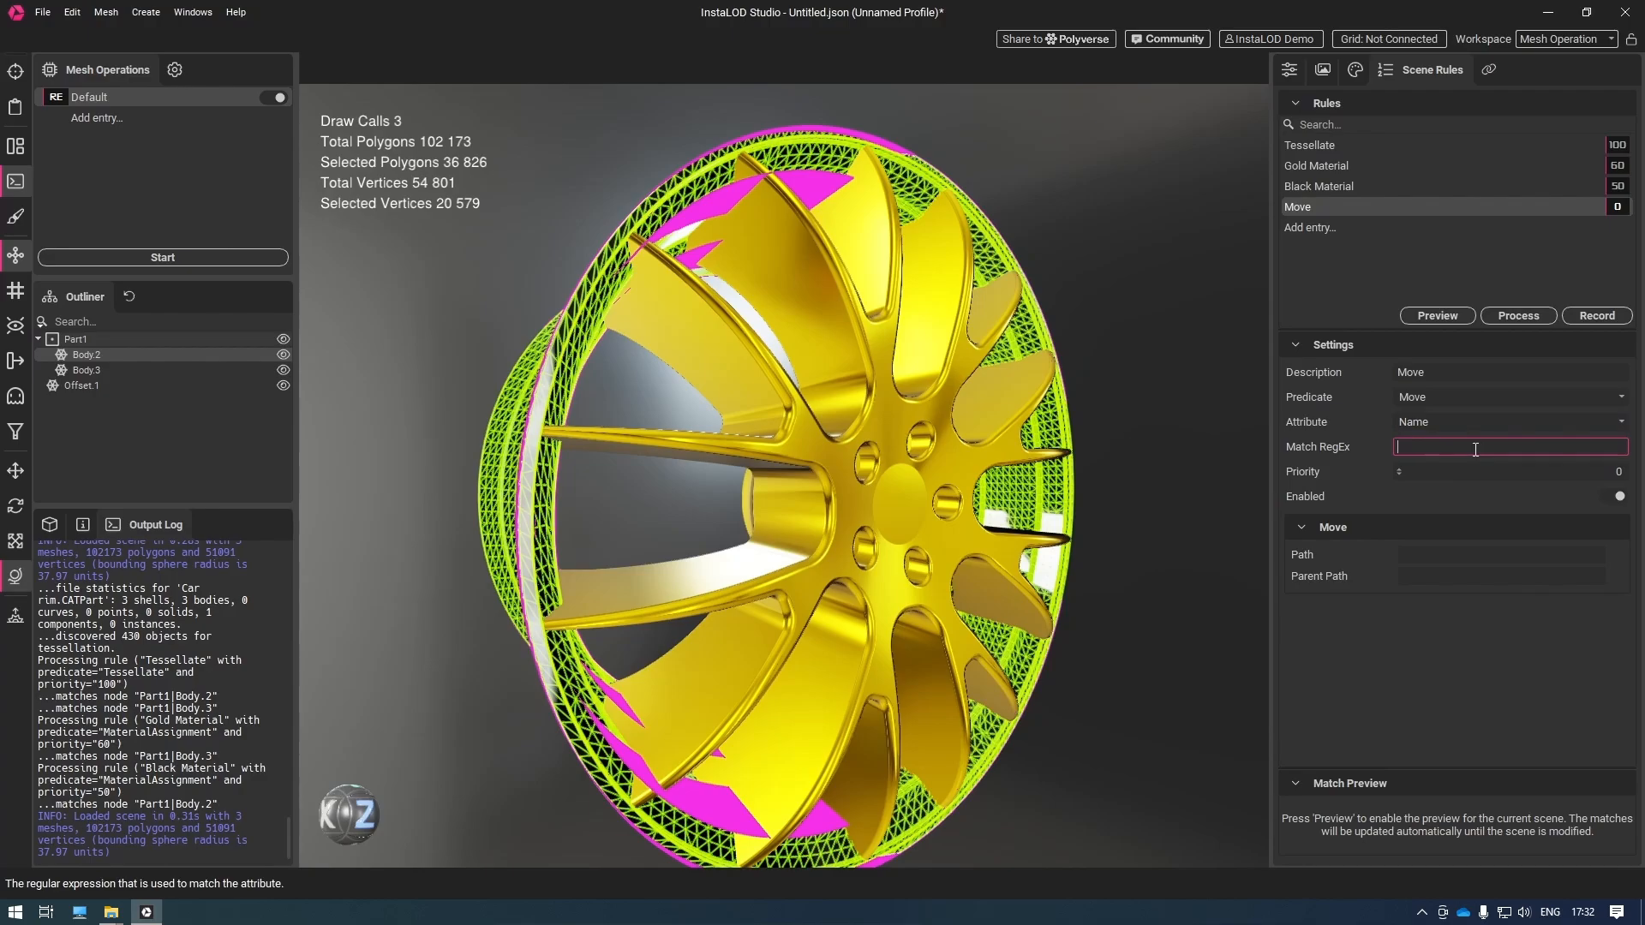
Rename the Move rule to Move Inner
double_click(1357, 209)
click(1320, 207)
text(Inner)
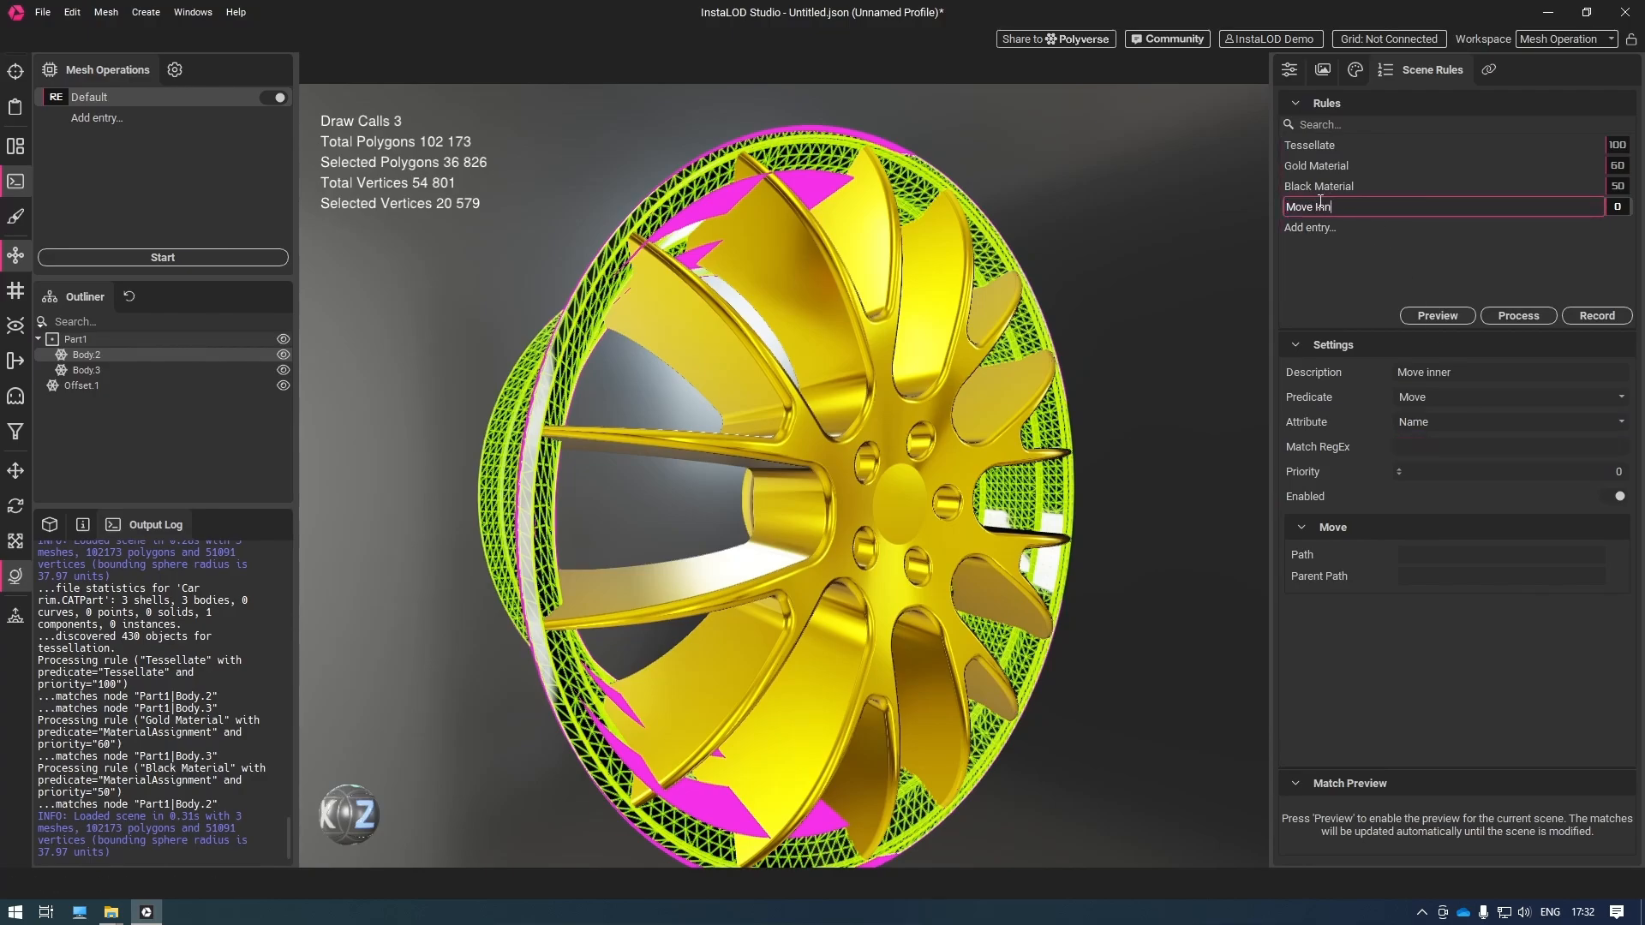
key(Return)
Make the Move Inner rule match the spoke mesh Body.3 and set its priority to 40
click(851, 395)
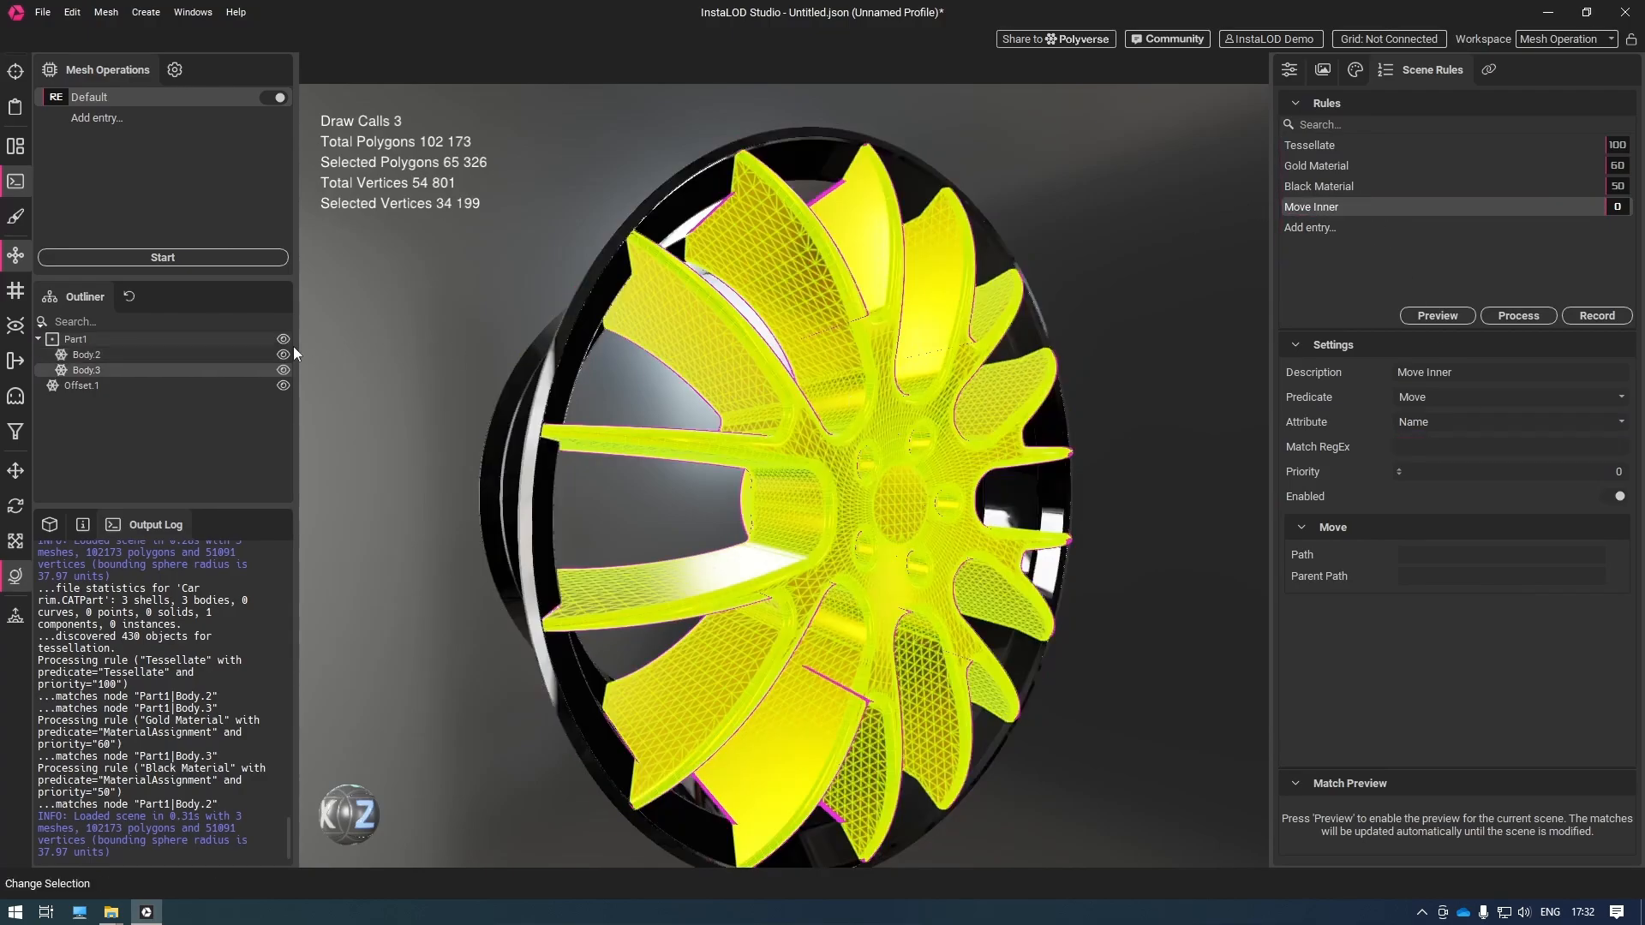
right_click(208, 369)
click(274, 482)
click(1465, 447)
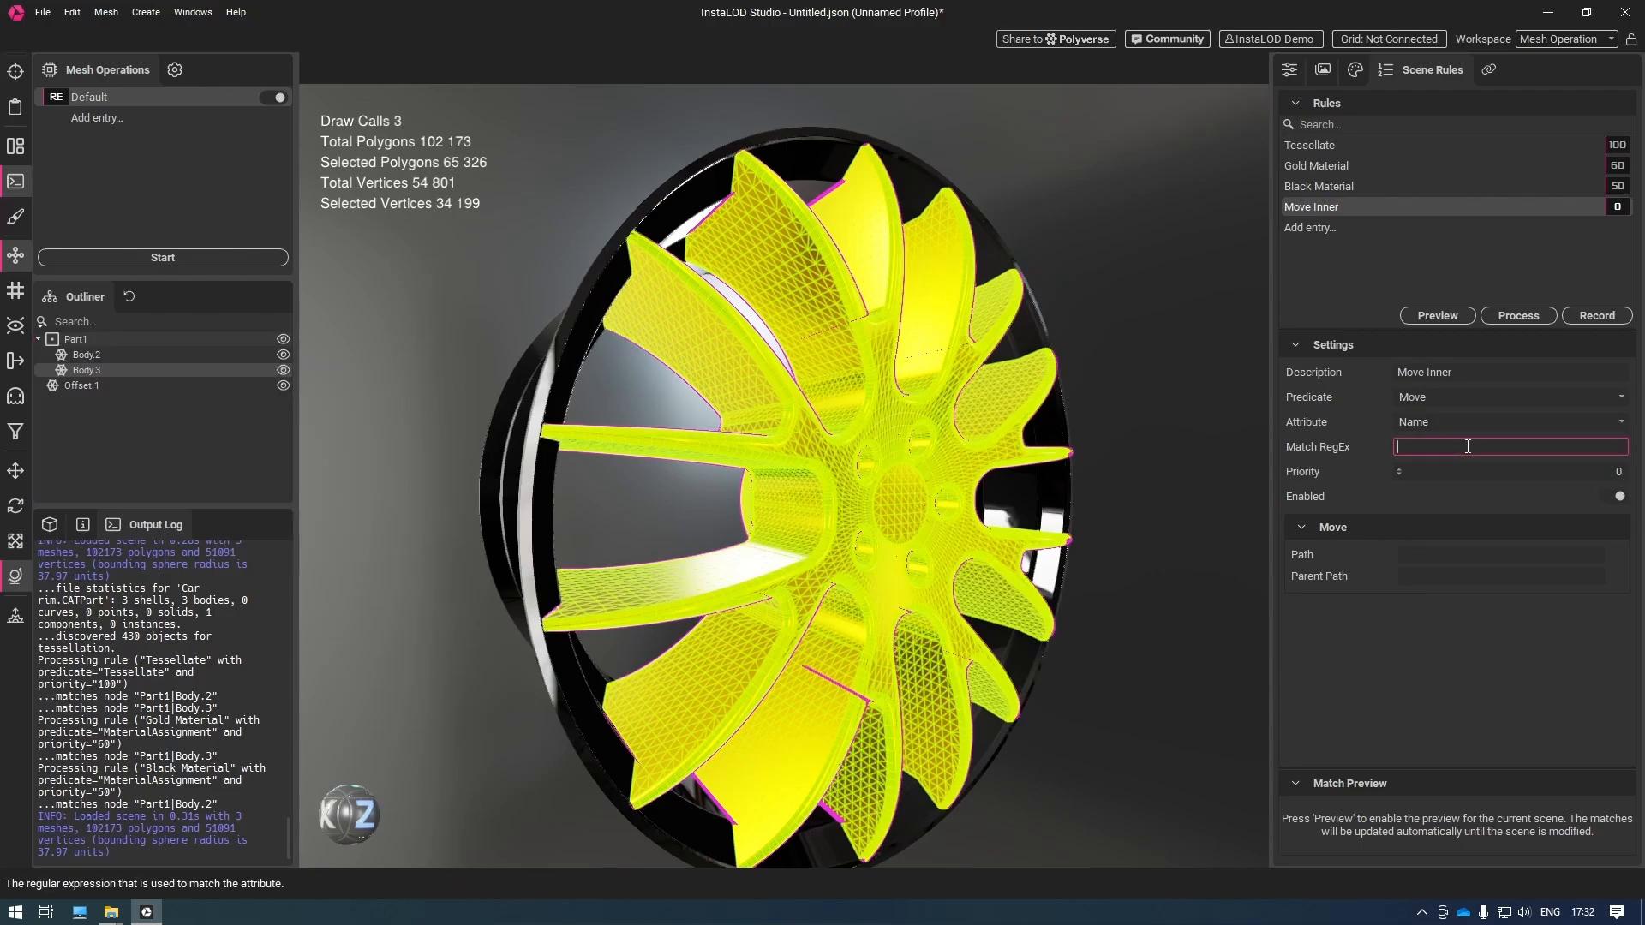
text(Body.3)
key(Tab)
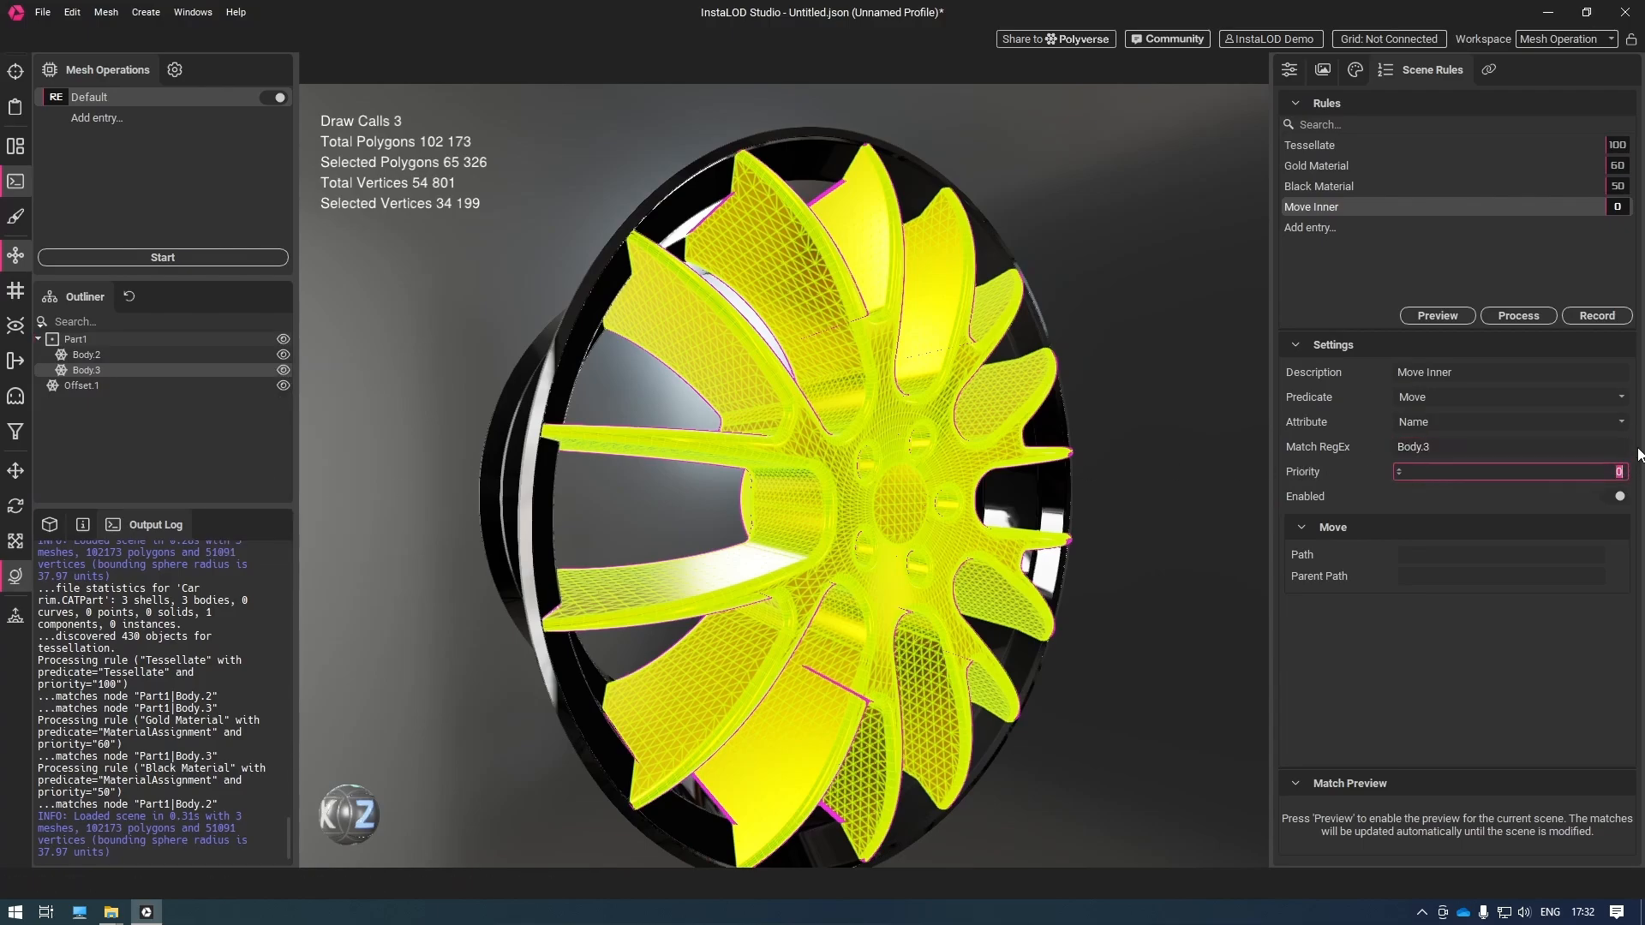
text(40)
Set the Move Inner rule's destination path to RIM|Inner
click(1432, 554)
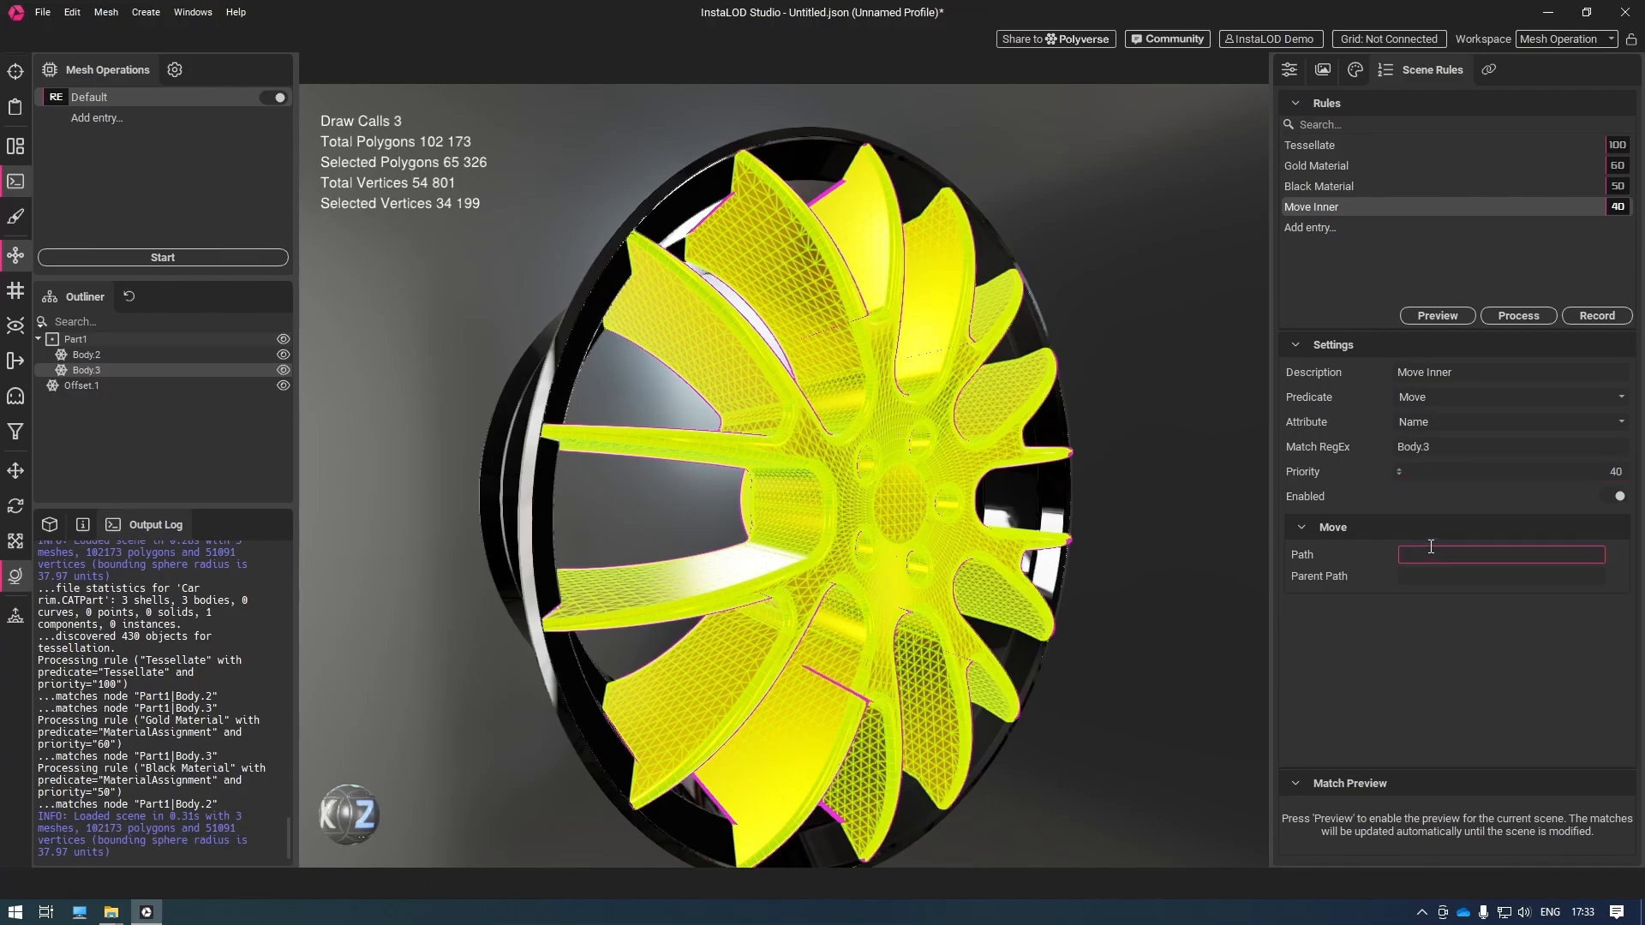
text(RIM)
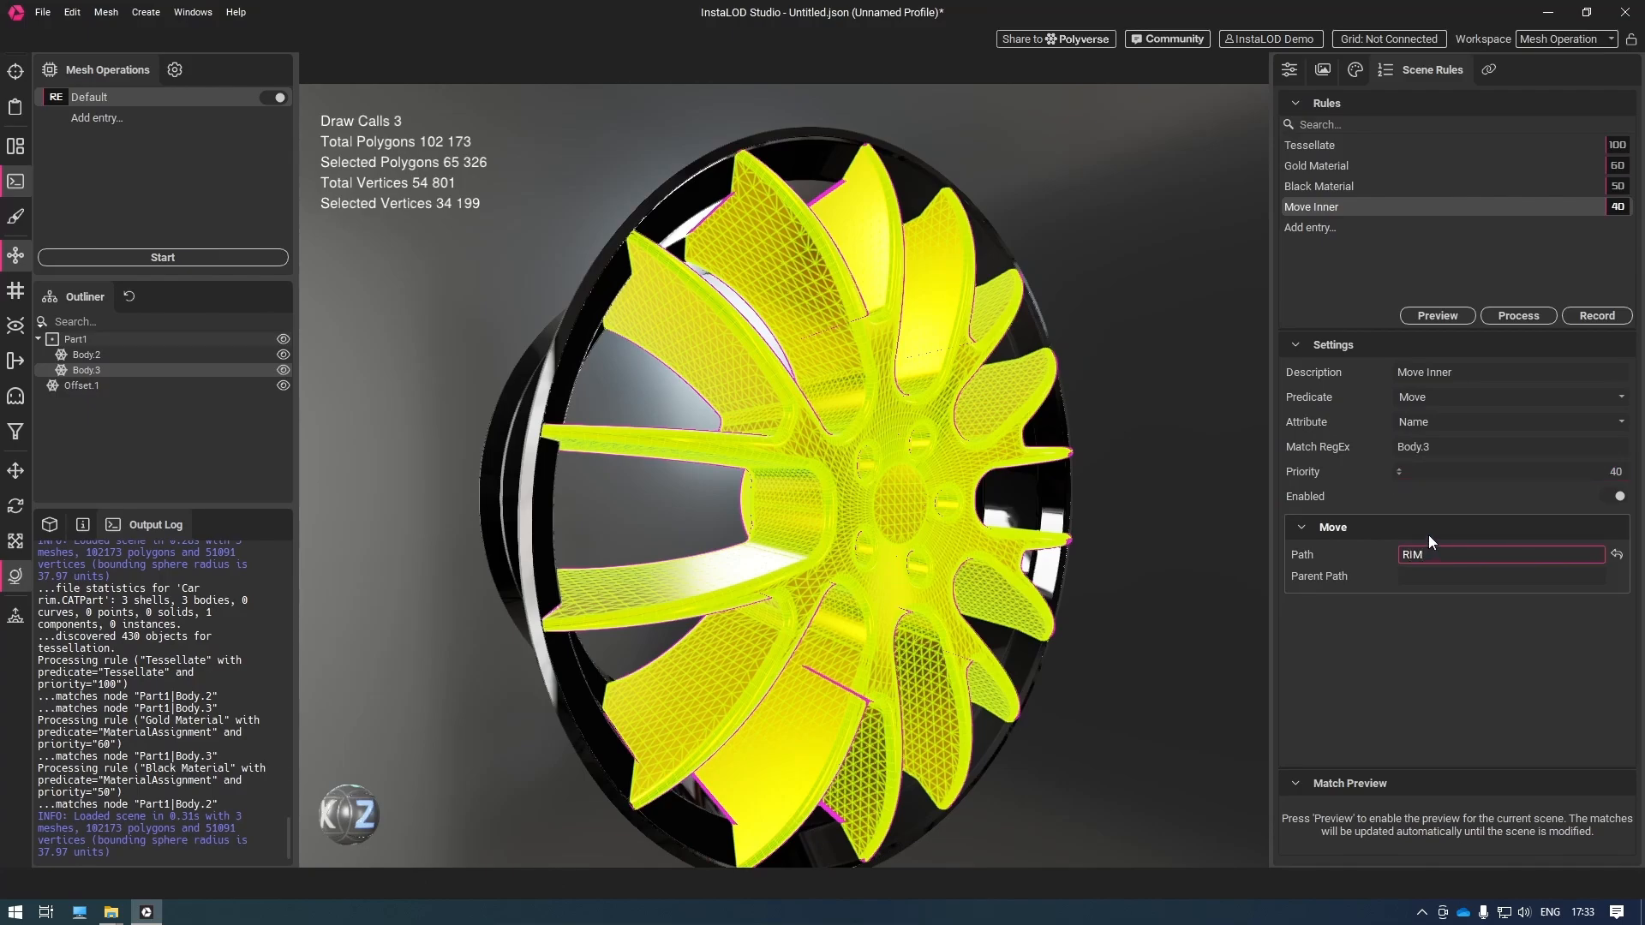
text(|Inner)
key(Return)
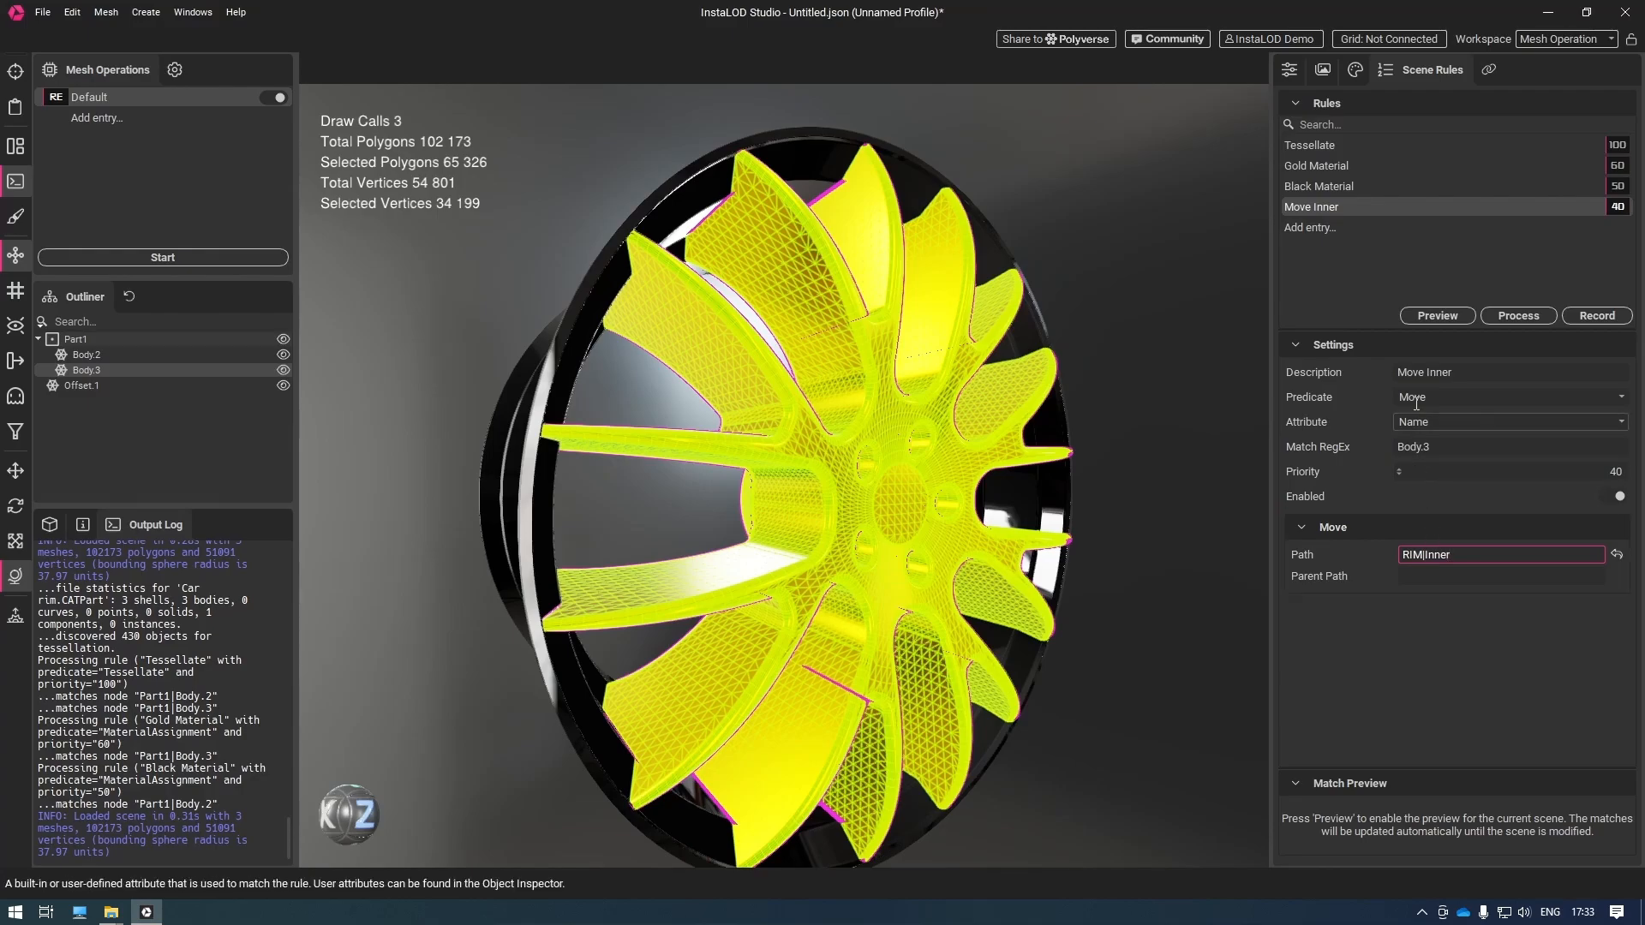
Duplicate the Move Inner rule and rename the copy to Move Outer
right_click(1345, 207)
click(1387, 242)
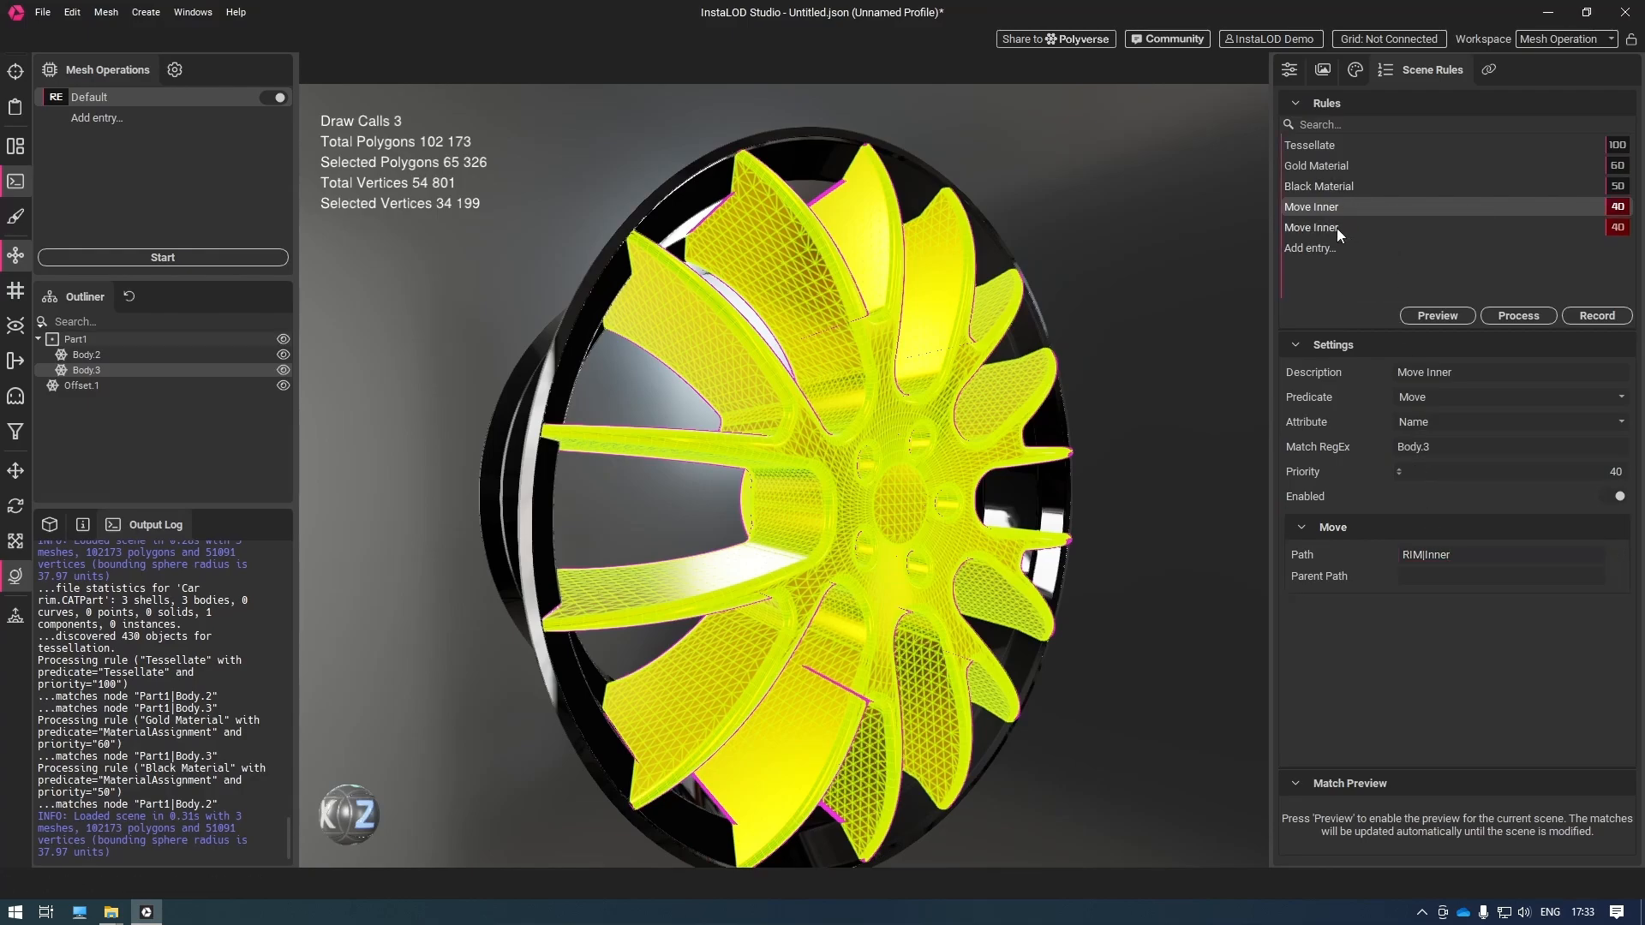
double_click(1337, 228)
double_click(1339, 229)
text(Outer)
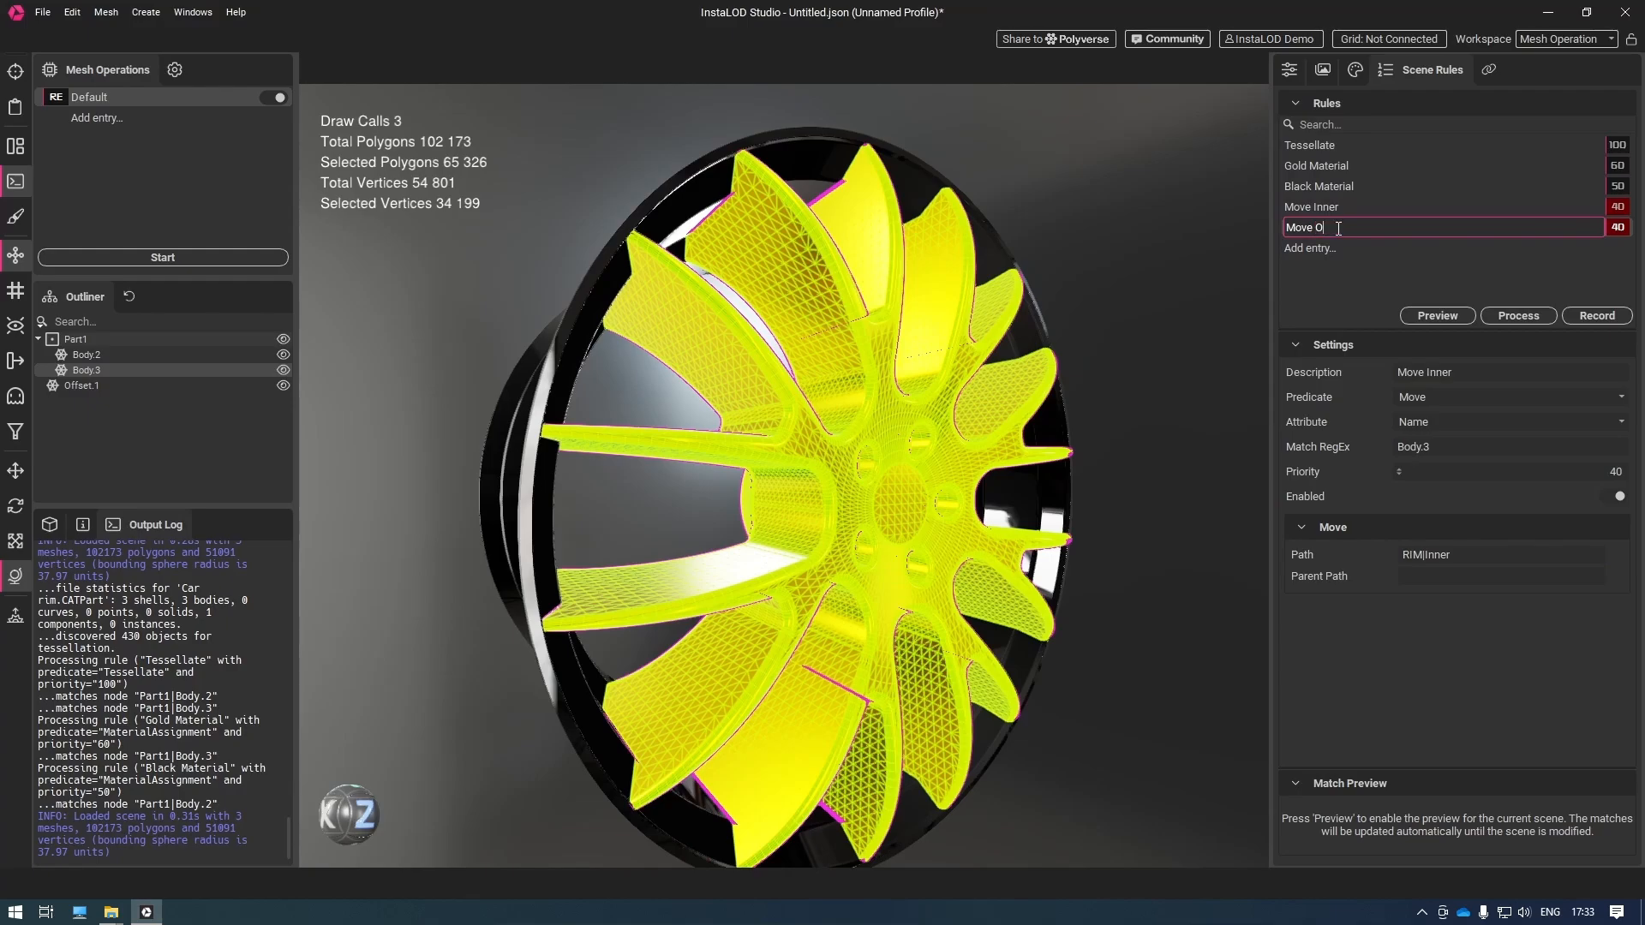
key(Return)
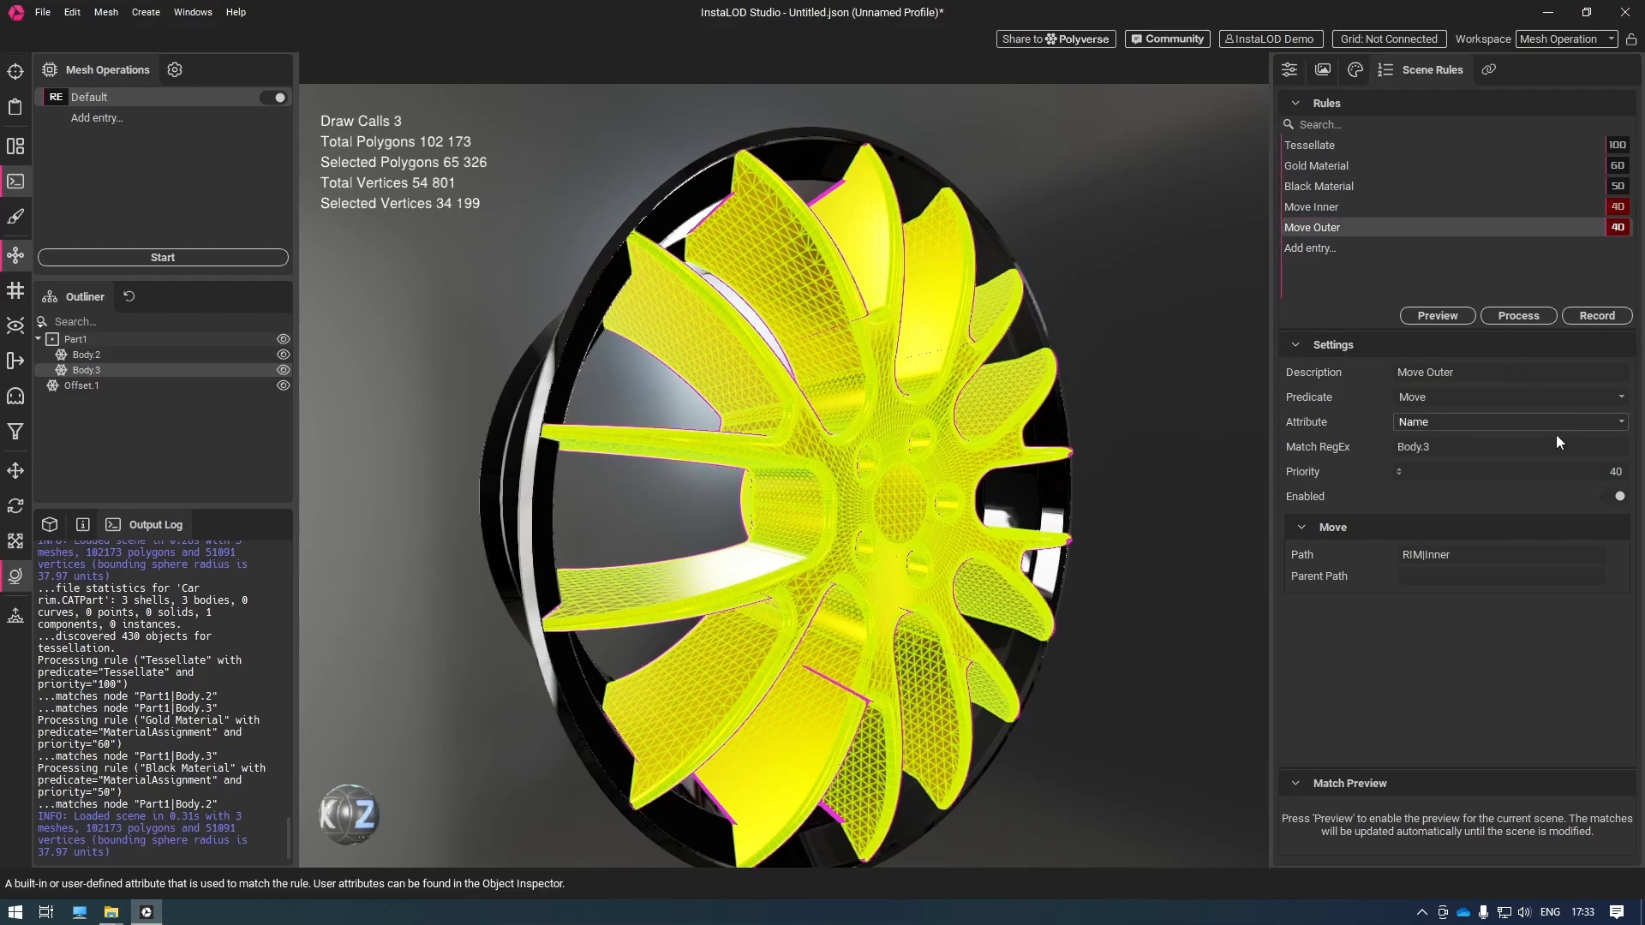
Set the Move Outer rule's priority to 30 and make it match Body.2
double_click(1623, 472)
text(30)
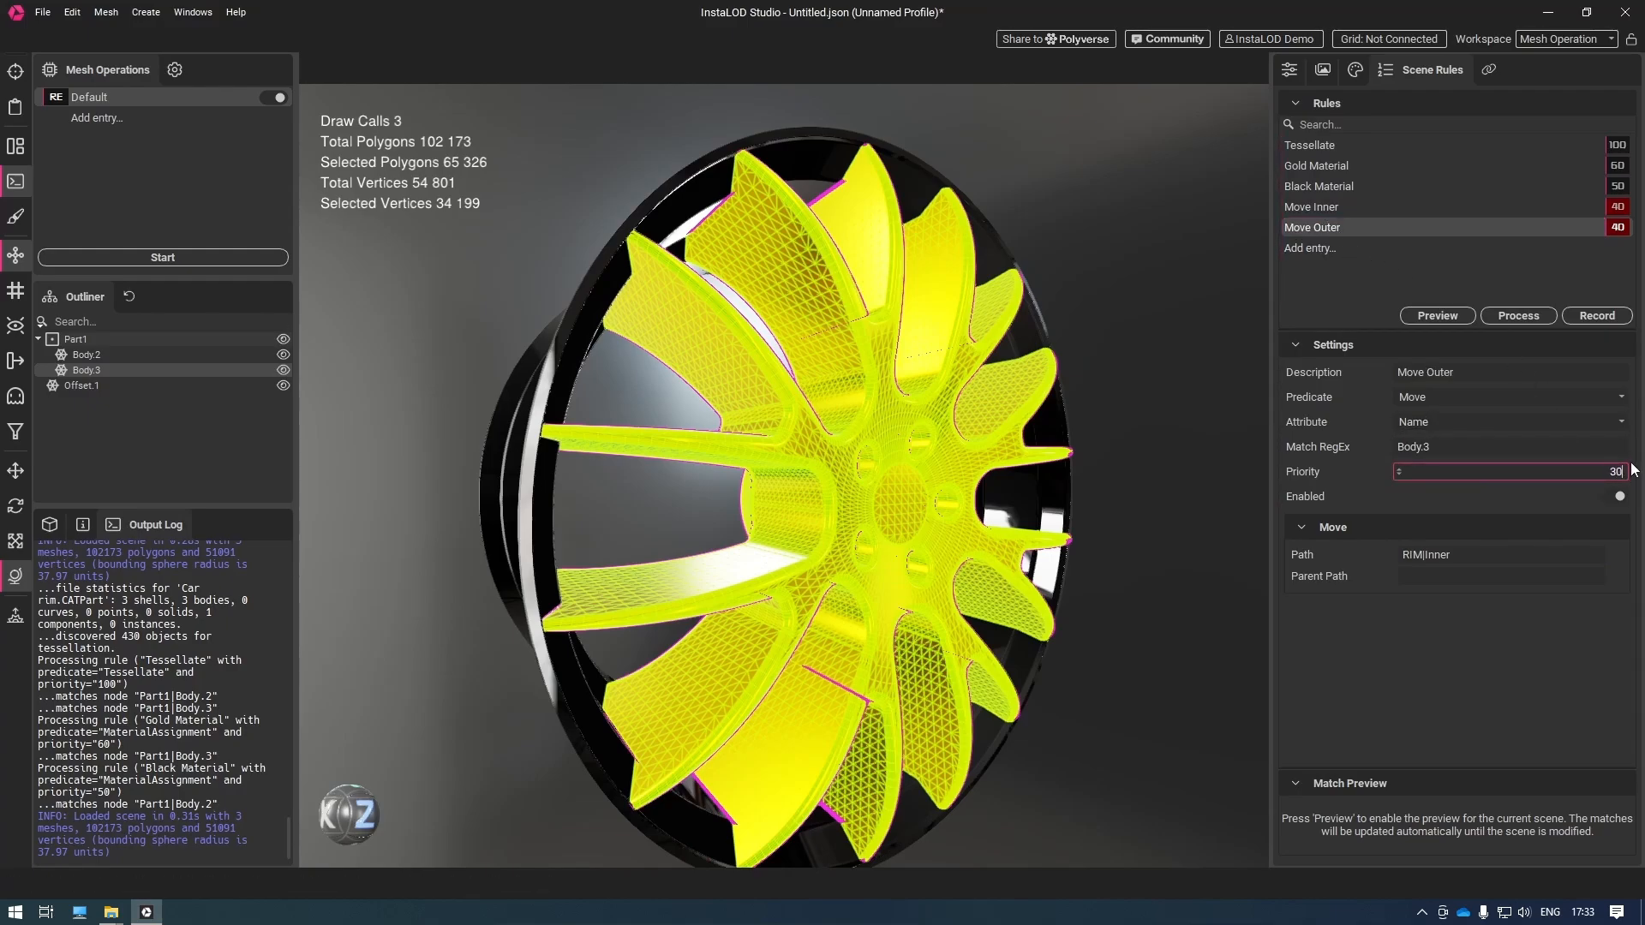
click(1507, 449)
key(BackSpace)
text(2)
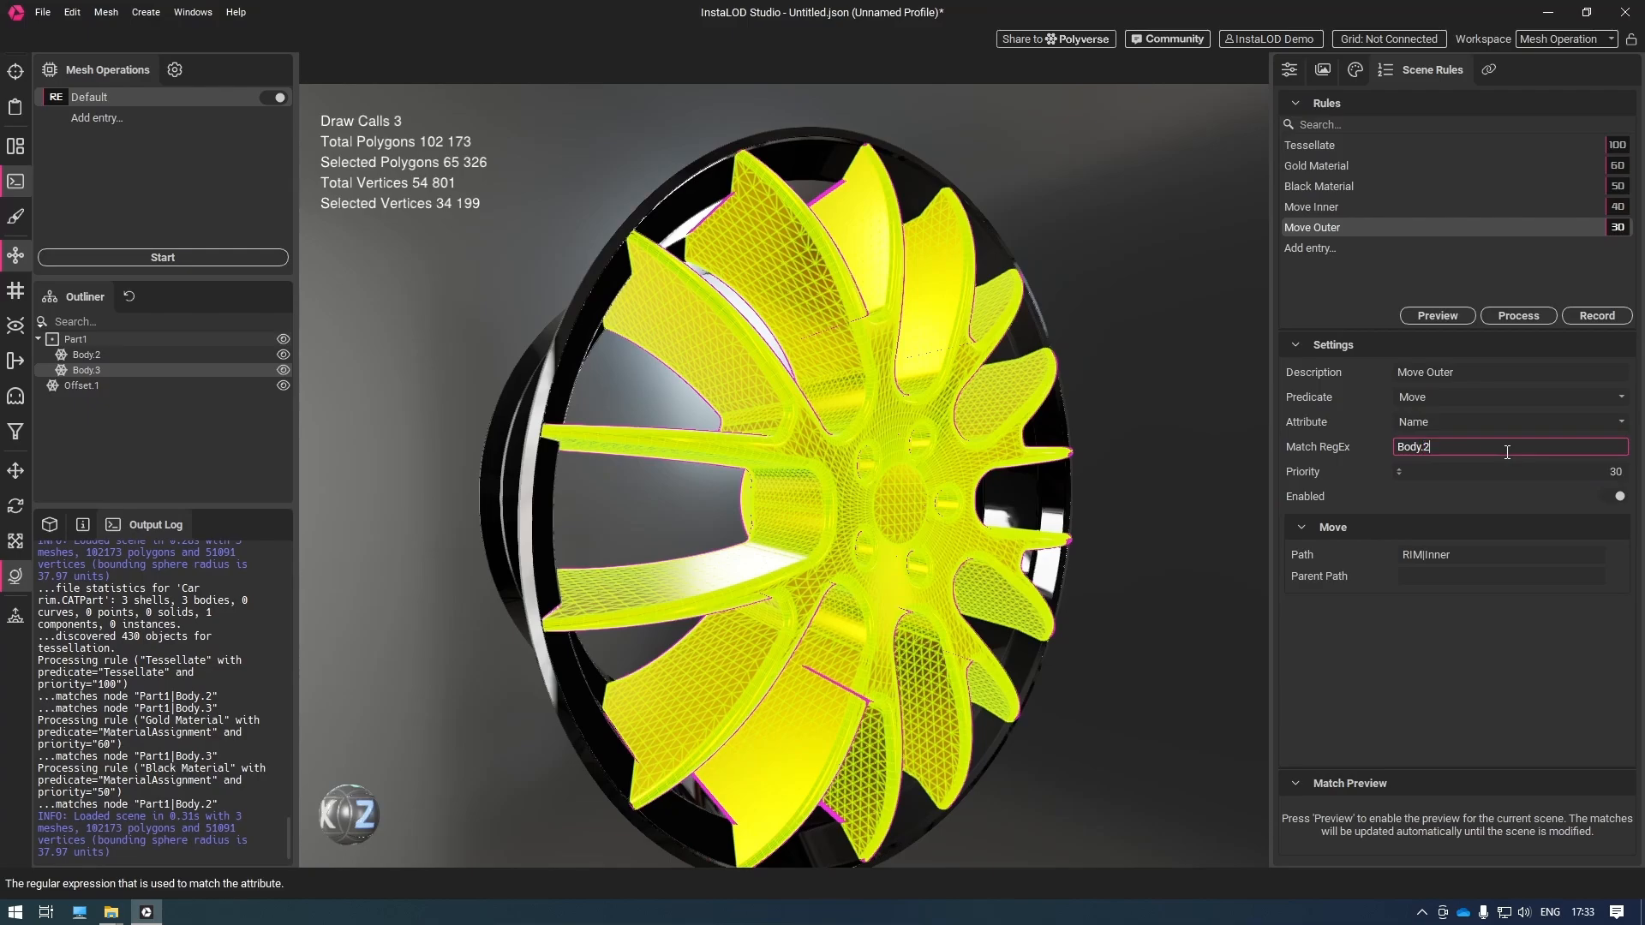
Set the Move Outer rule's destination path to RIM|Outer and process the scene rules
double_click(1446, 555)
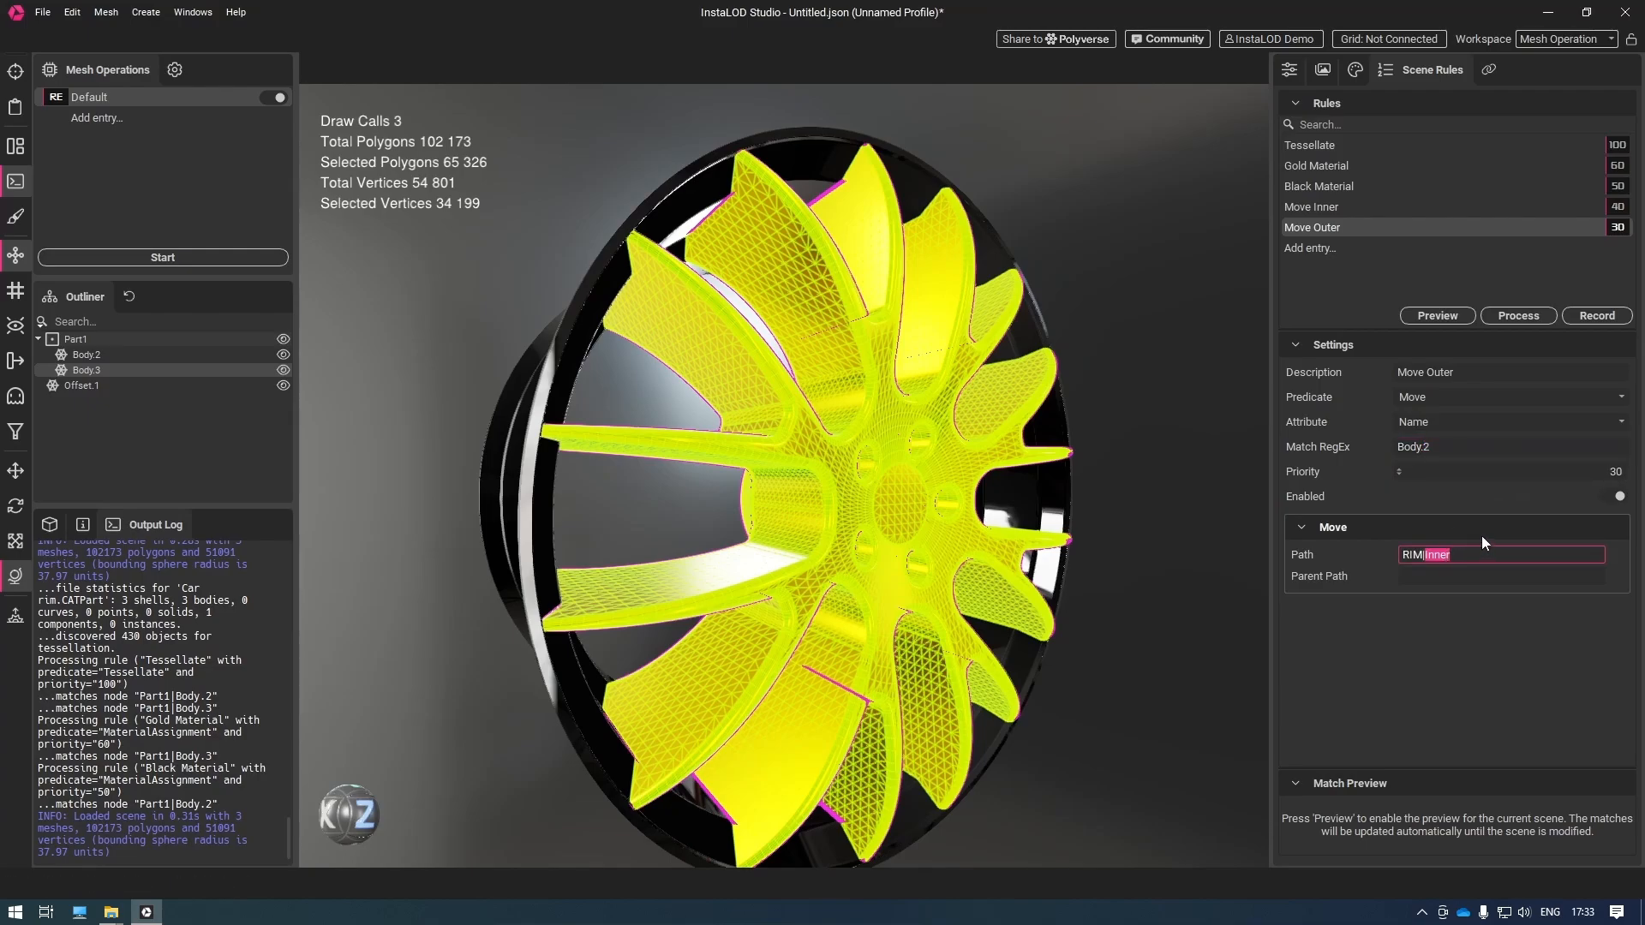
text(Out)
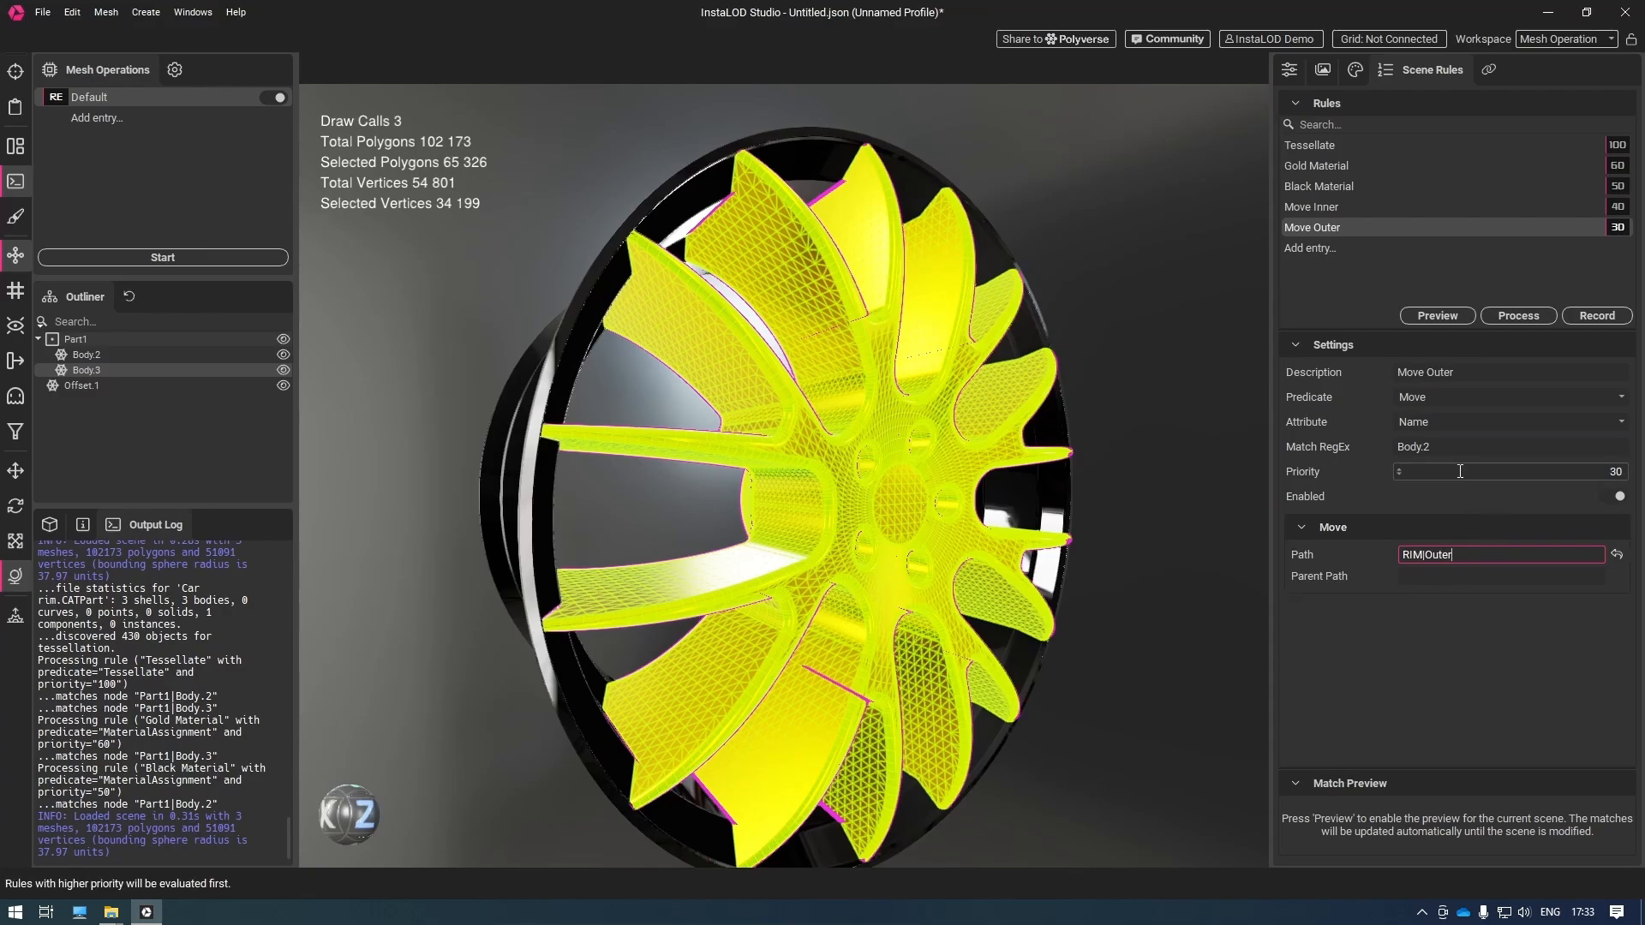
click(1515, 321)
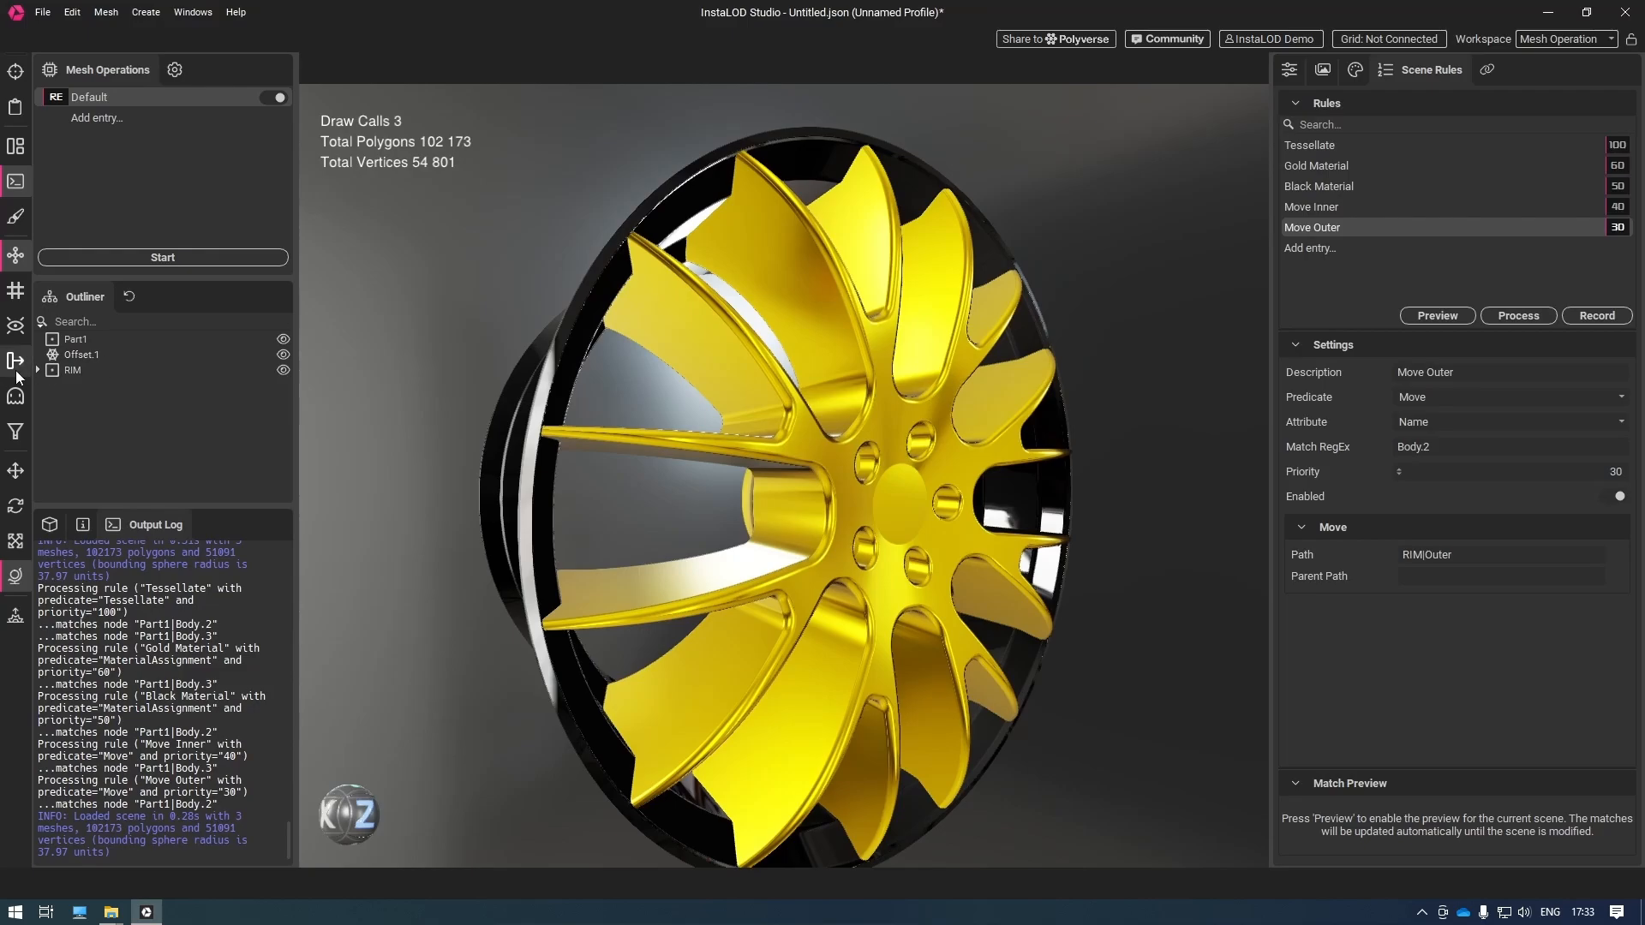
Expand the RIM node and examine which meshes its Inner and Outer children contain
click(38, 370)
click(104, 388)
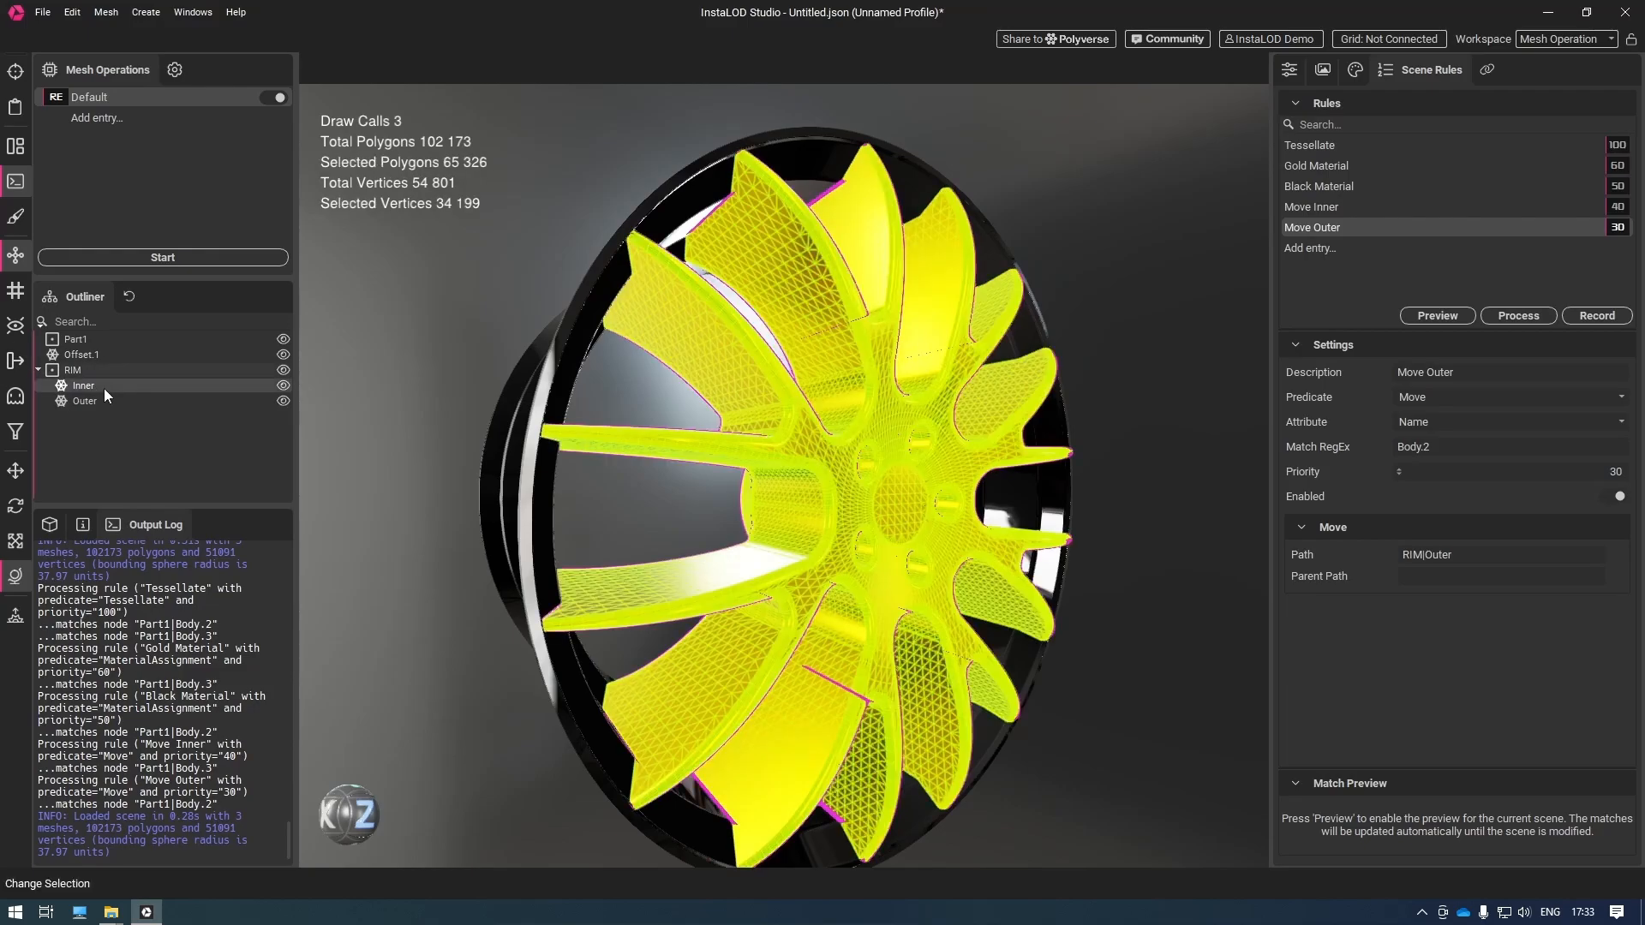
click(105, 400)
click(107, 384)
click(94, 401)
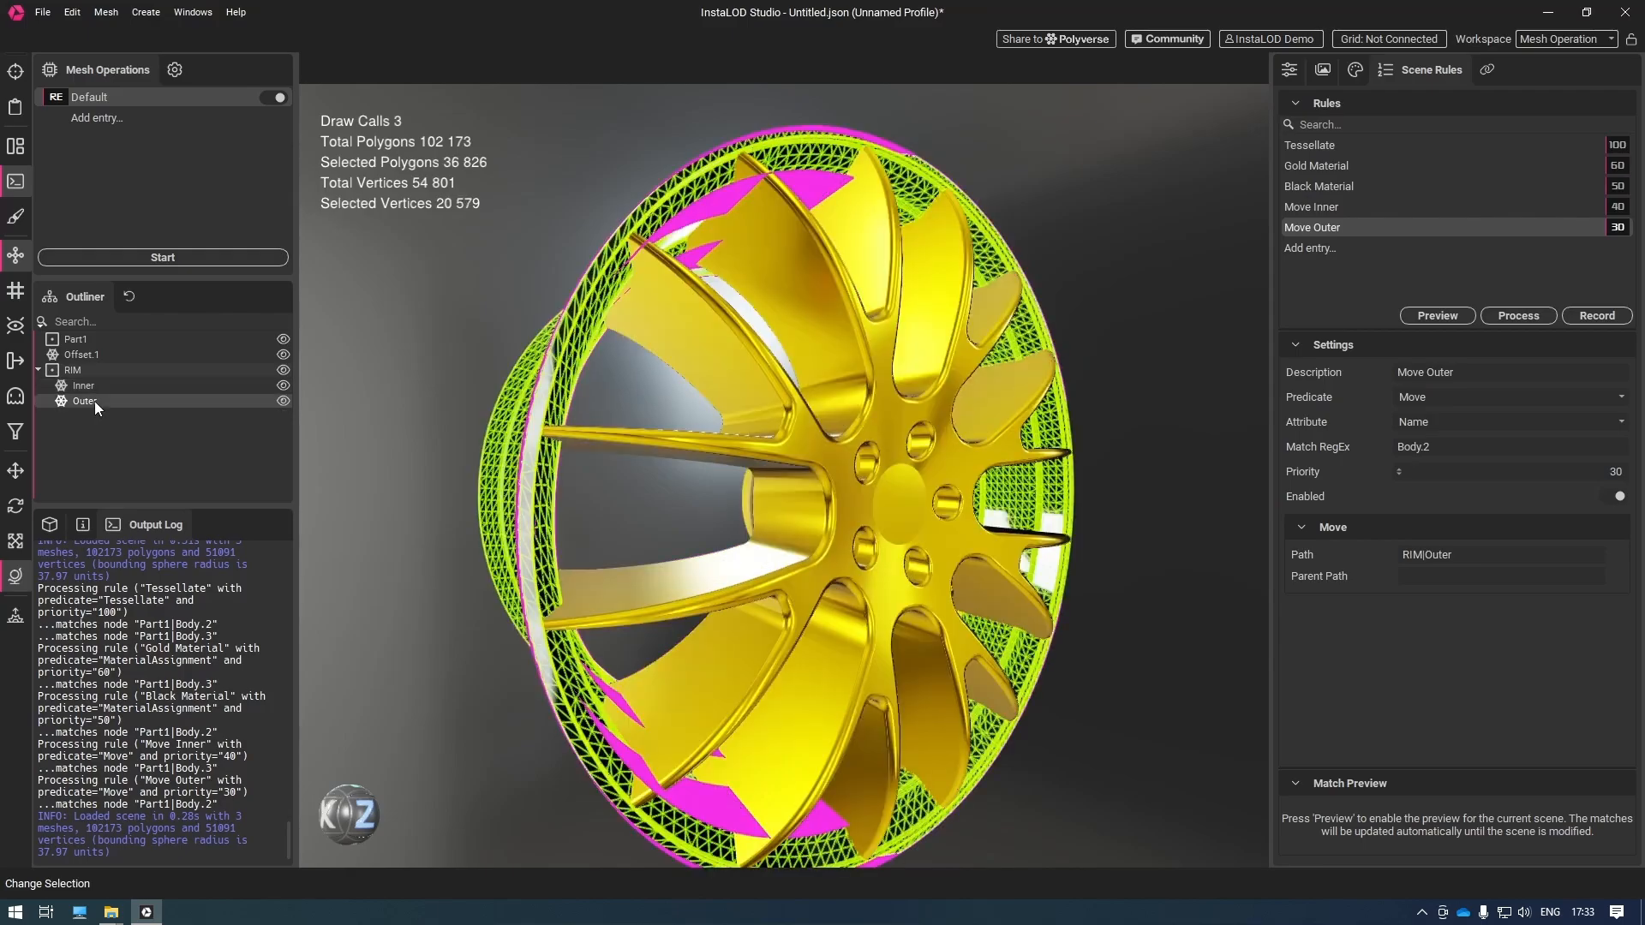
click(96, 391)
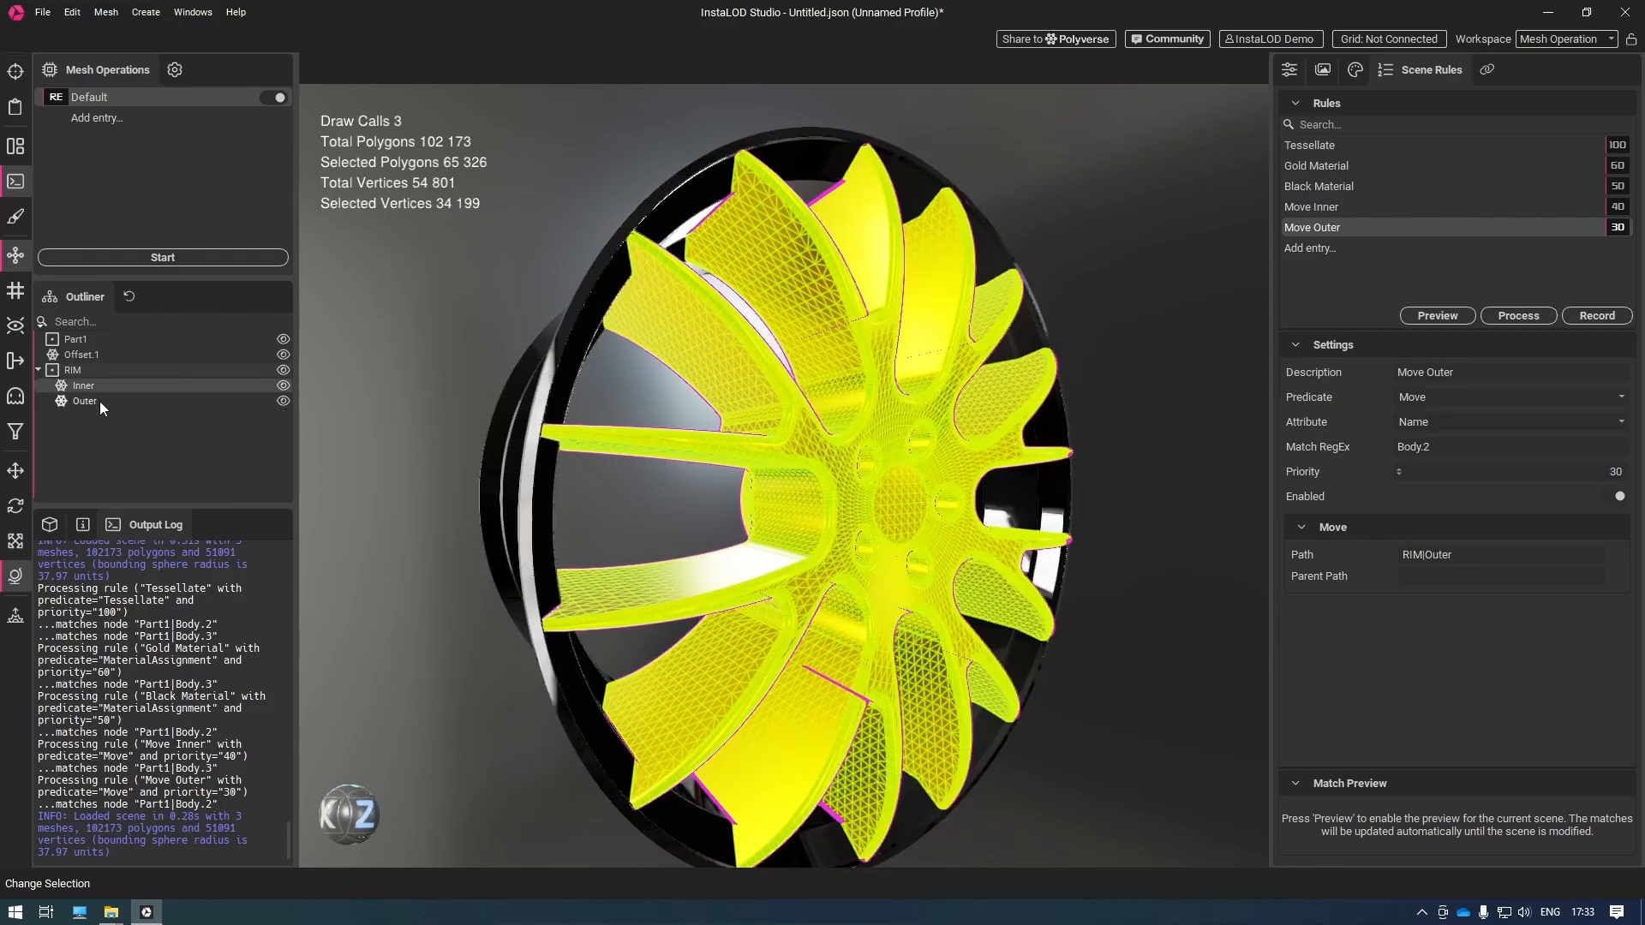
click(99, 401)
Examine the leftover Part1 and Offset.1 nodes, hiding RIM temporarily to isolate their geometry
click(96, 352)
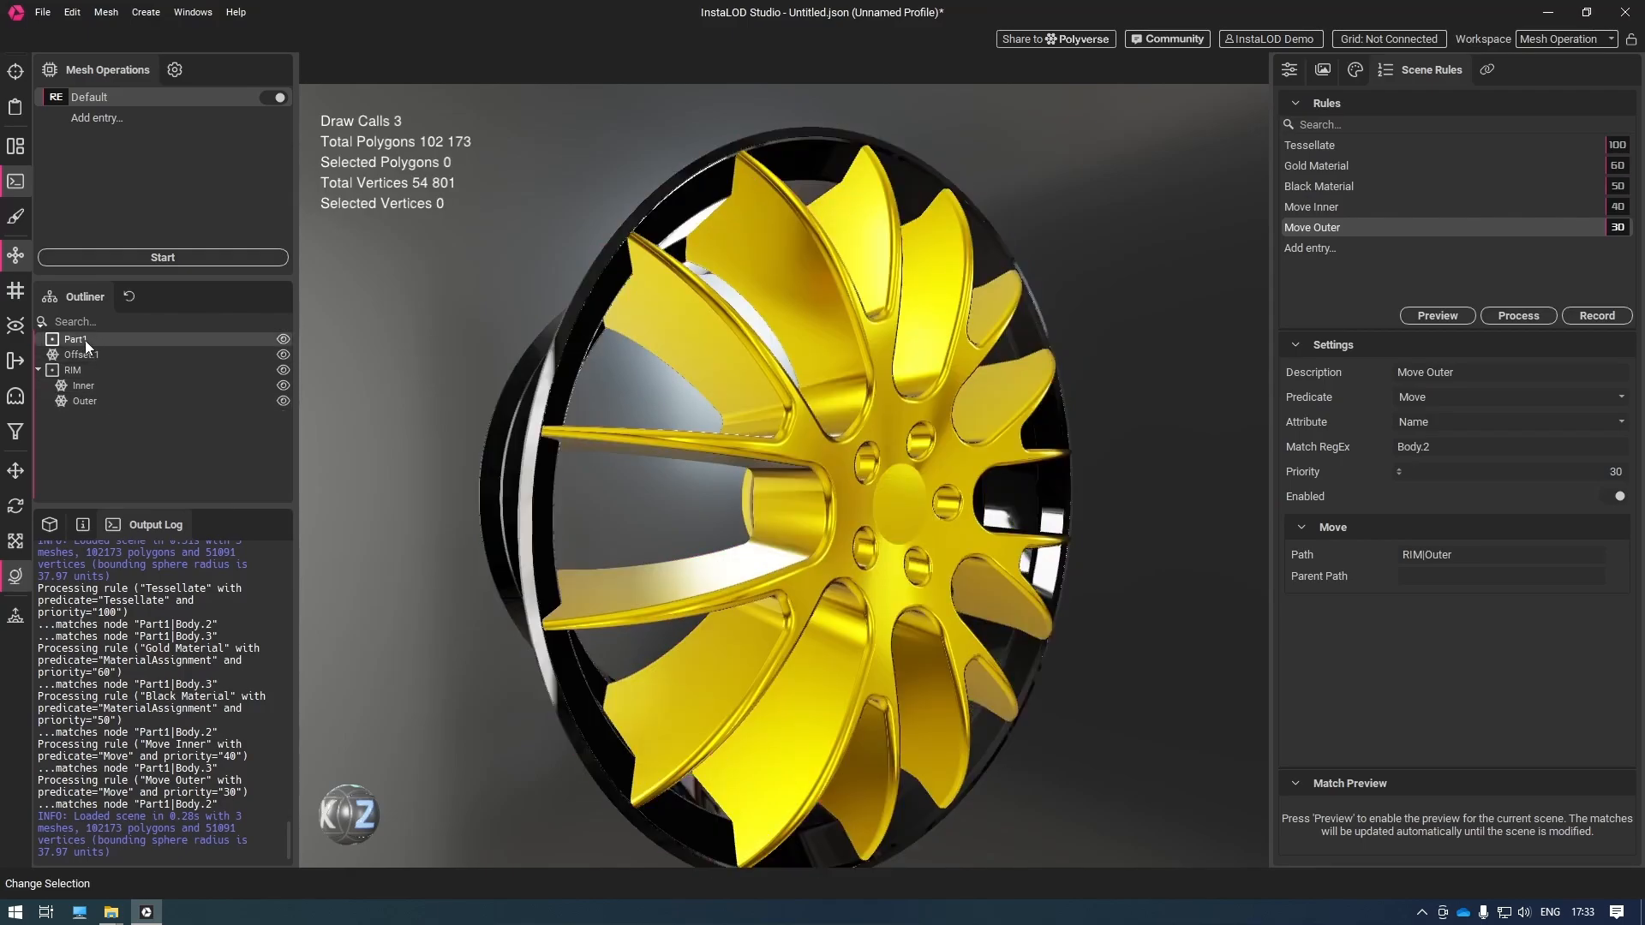
click(96, 352)
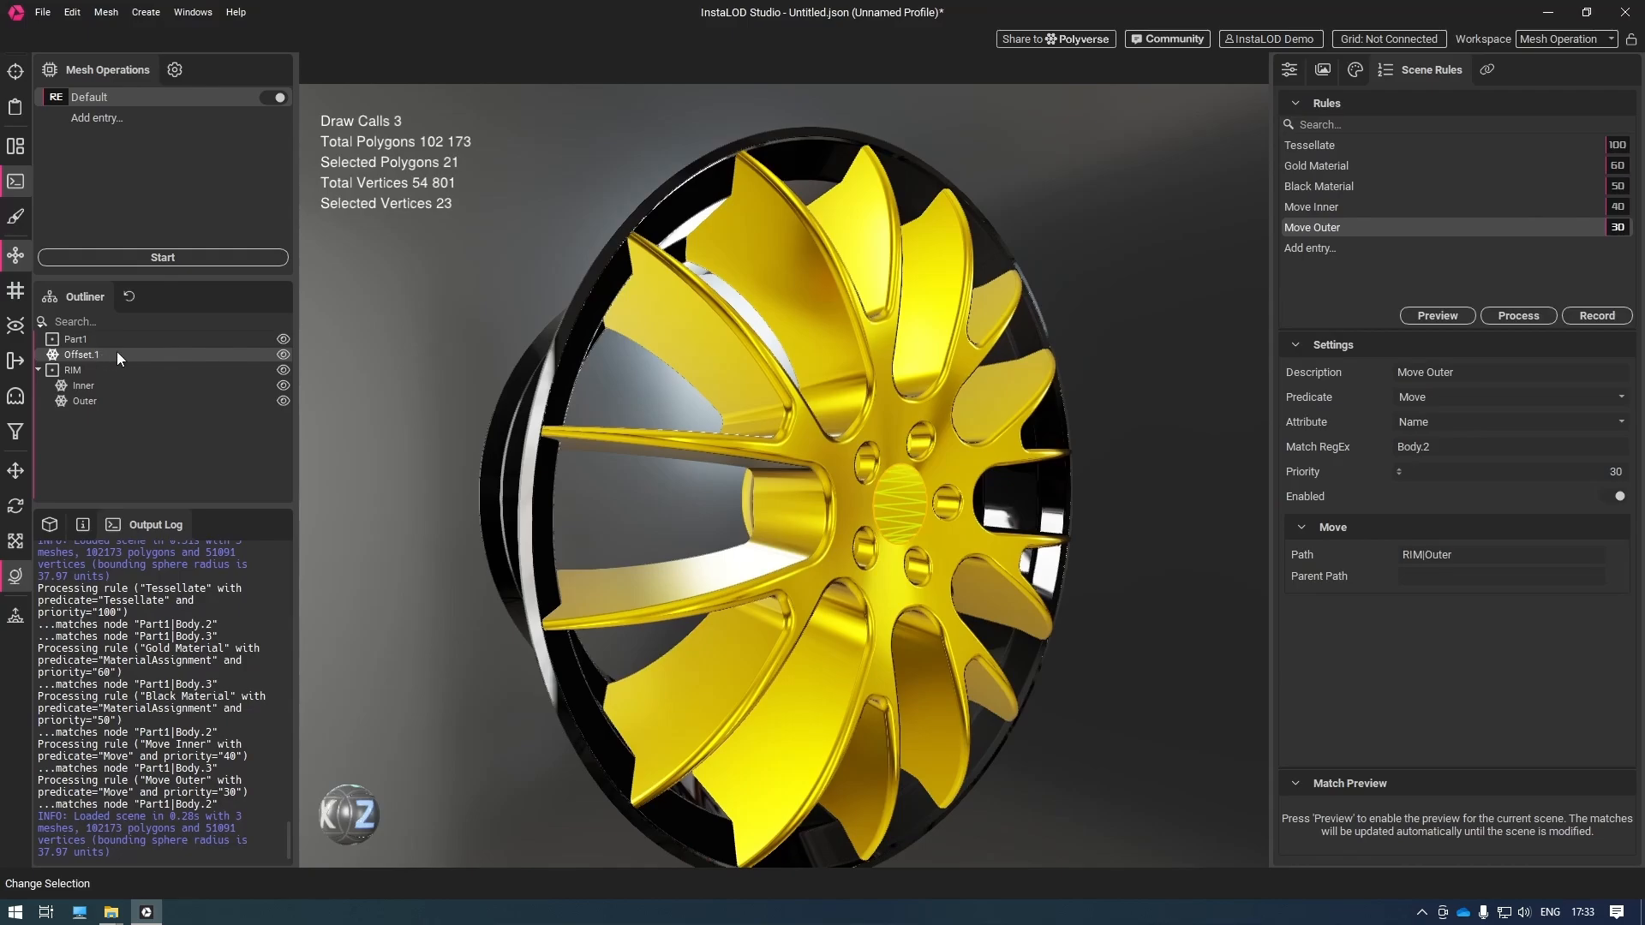
click(283, 370)
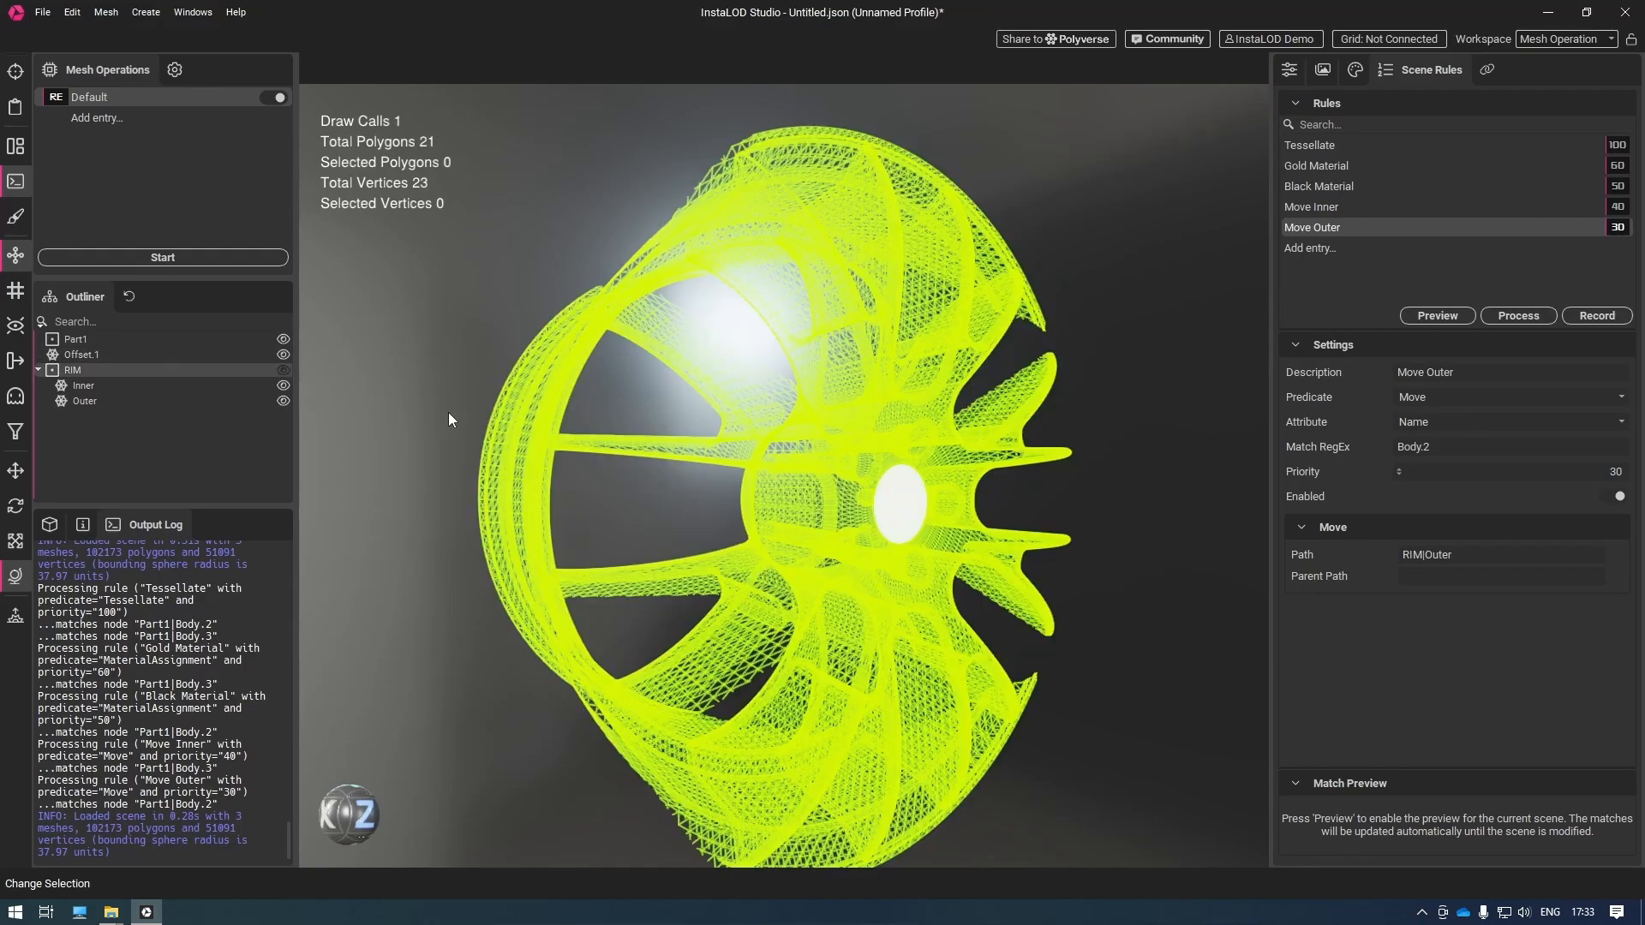
drag(759, 393, 756, 397)
click(283, 370)
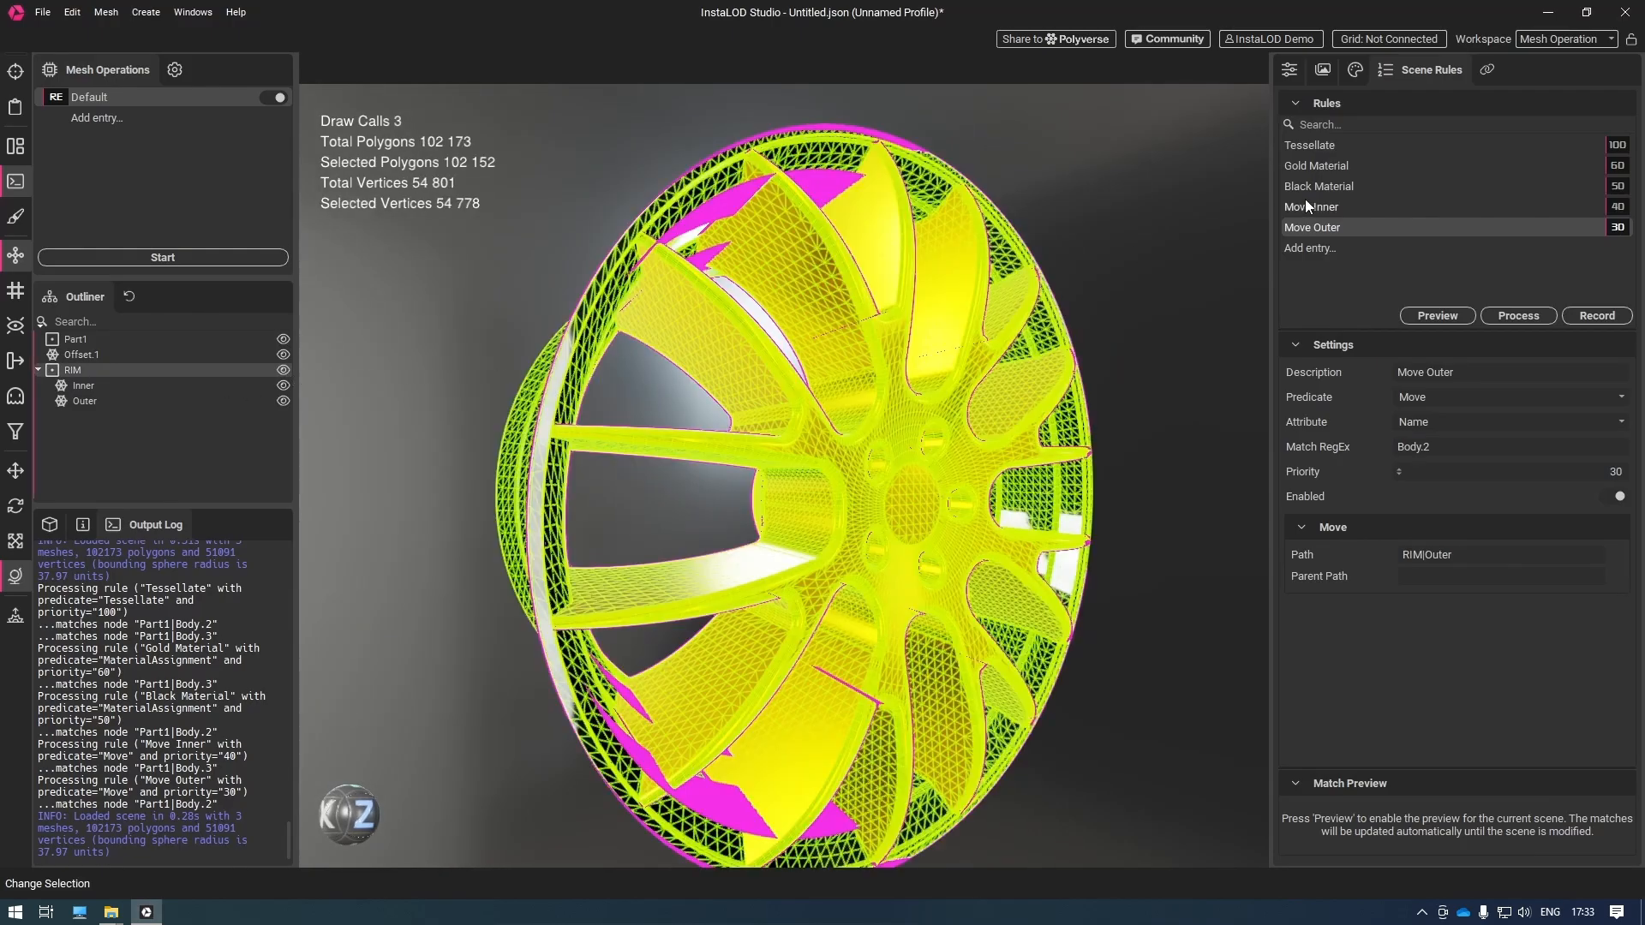
Add a new scene rule named Remove Junk
click(1351, 249)
text(R)
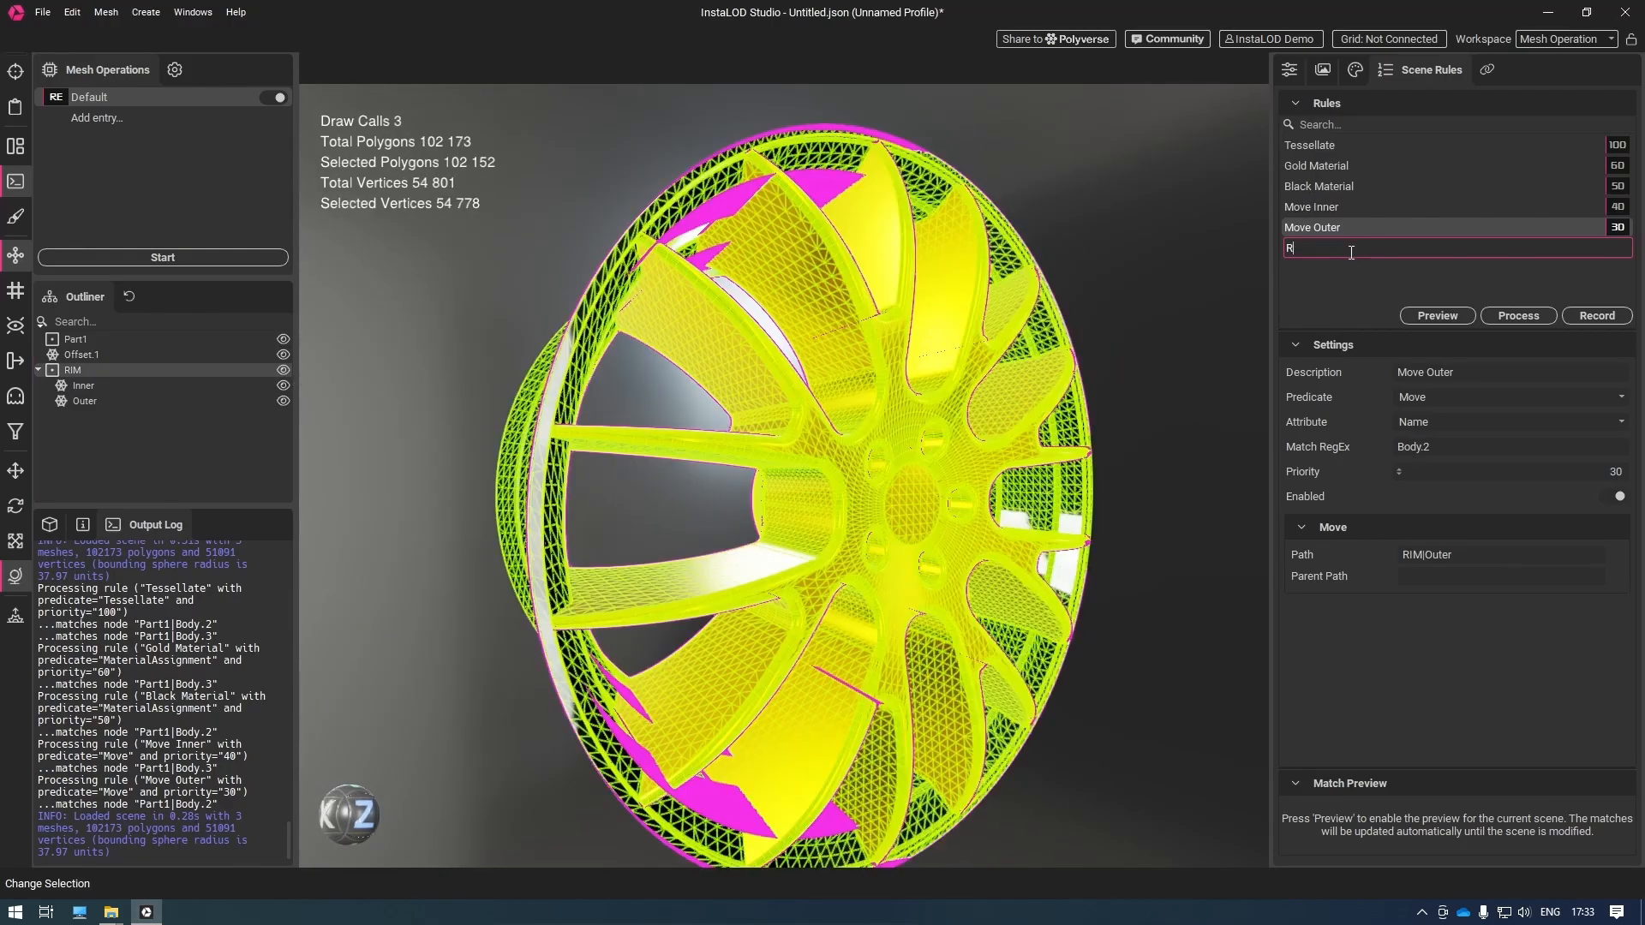
text(emove Junk)
key(Return)
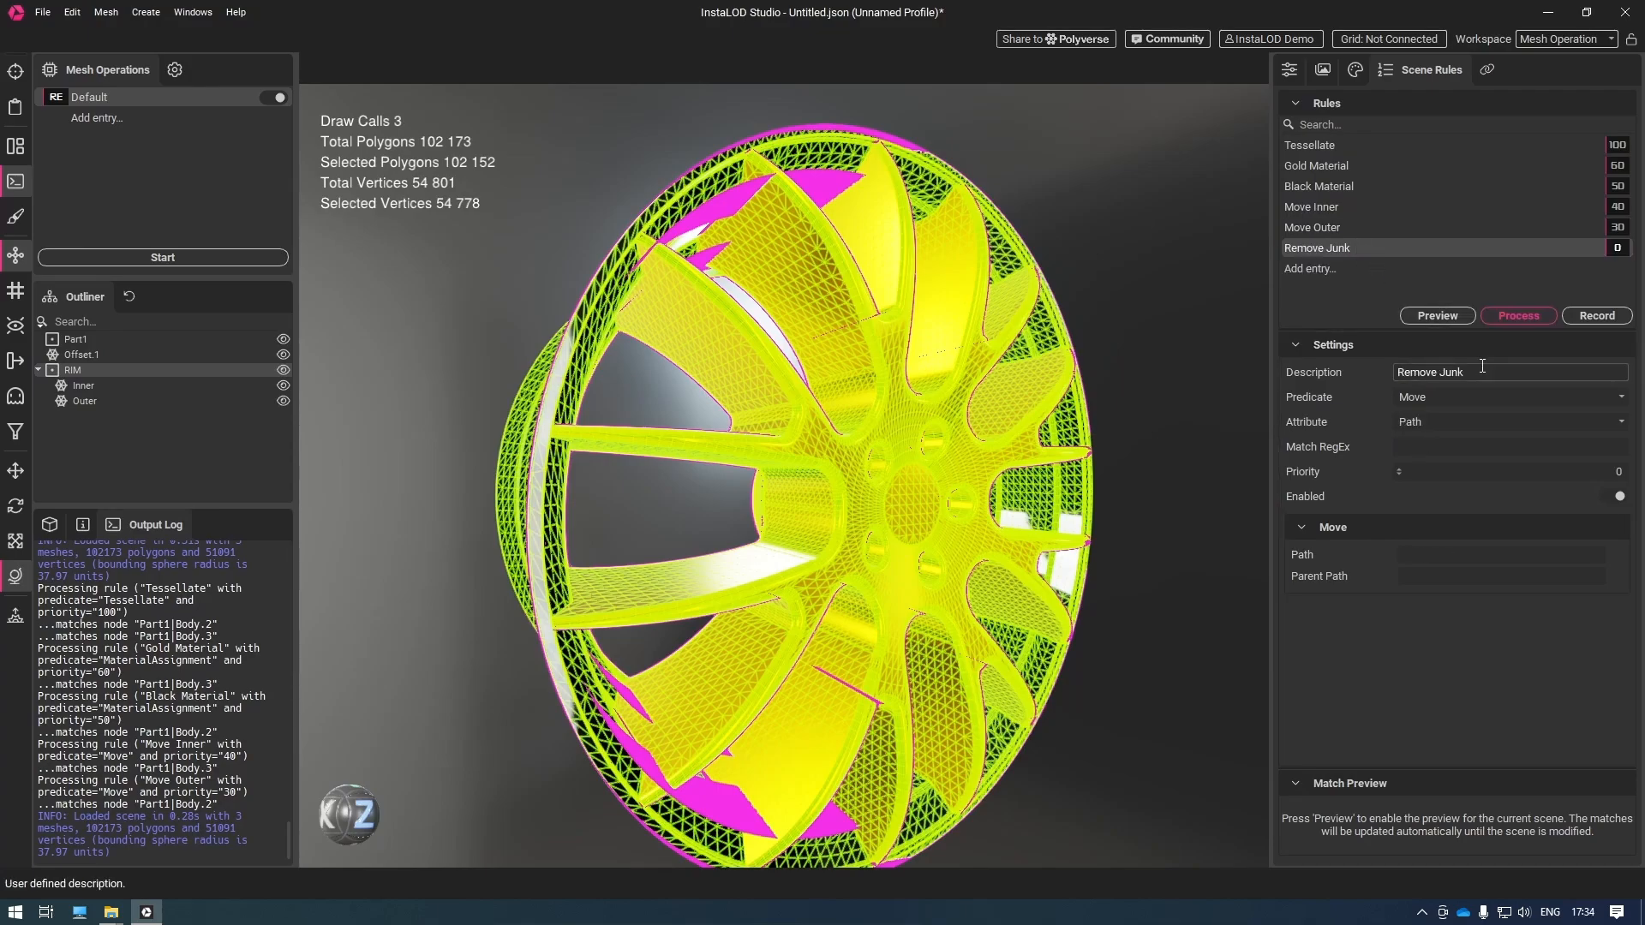
Make the Remove Junk rule match on the Name attribute with the expression Part1|Offset.1
click(1603, 422)
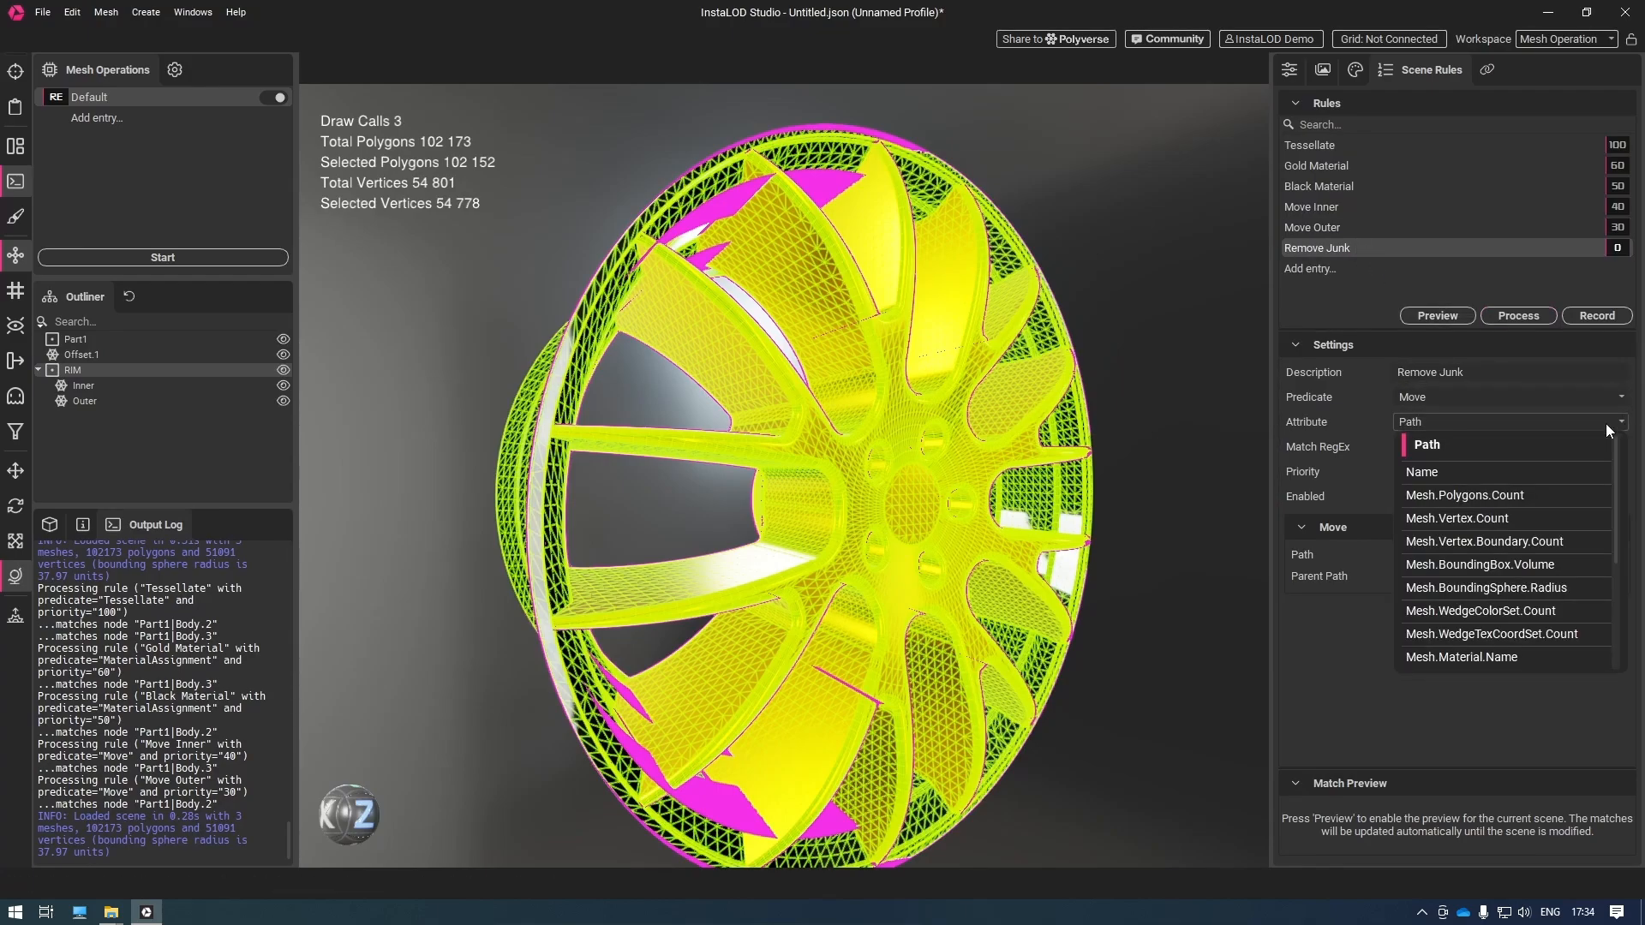
click(1548, 471)
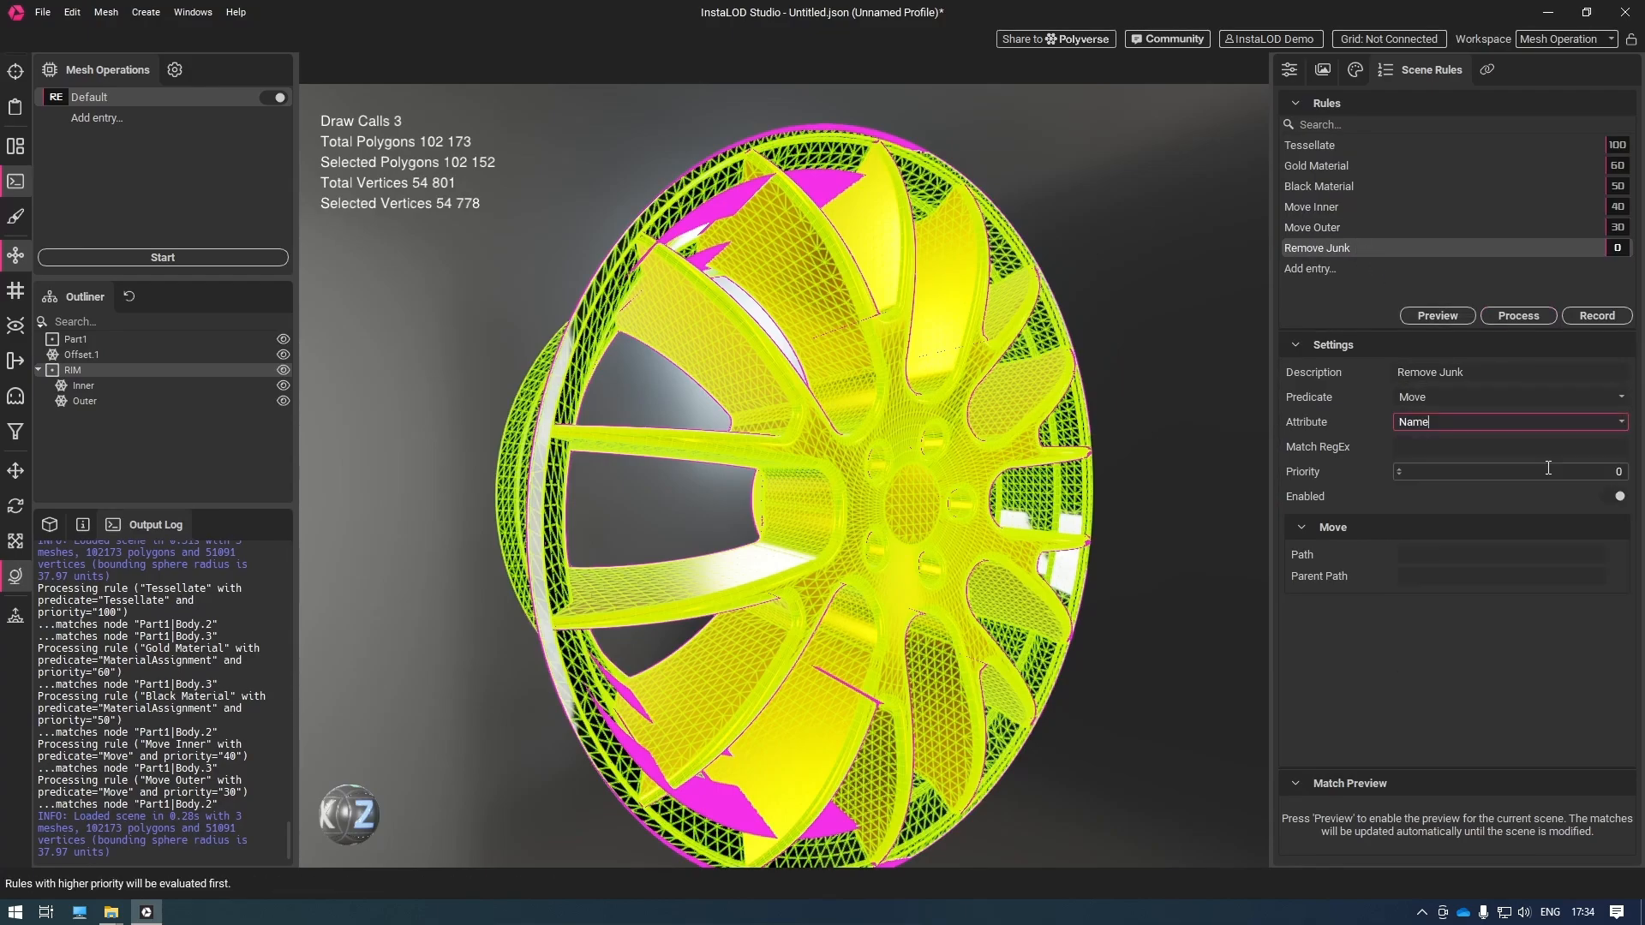
click(105, 340)
right_click(104, 340)
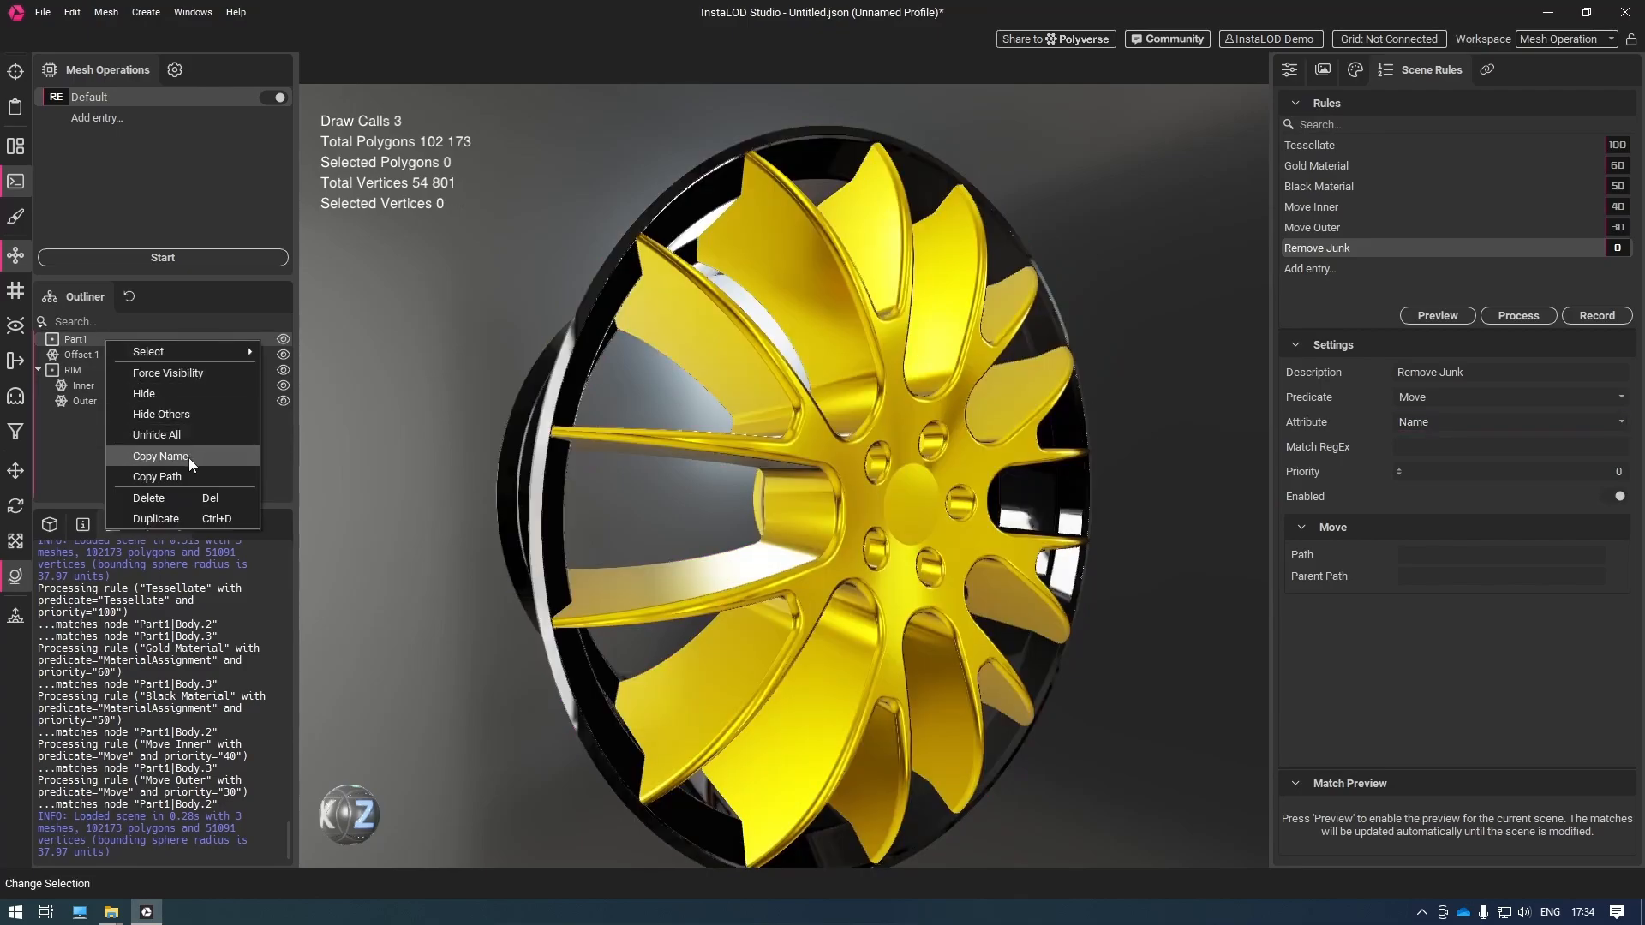
click(188, 457)
click(1429, 447)
text(Part1)
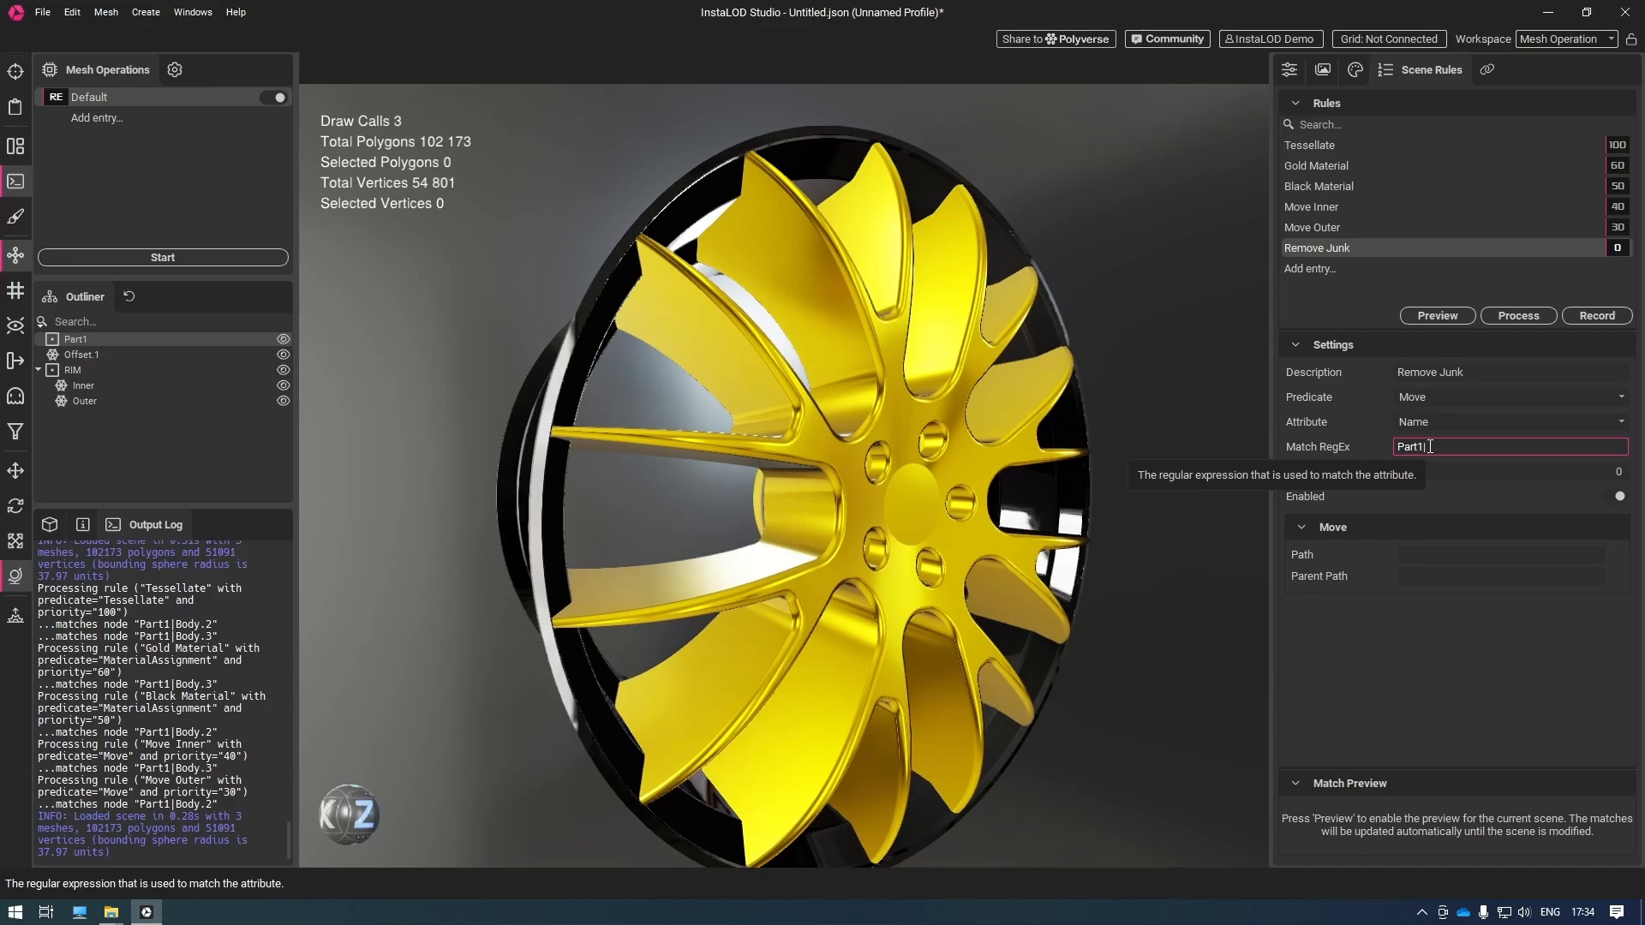
text(|Offset.1)
Set the Remove Junk rule's predicate to Delete
click(1440, 397)
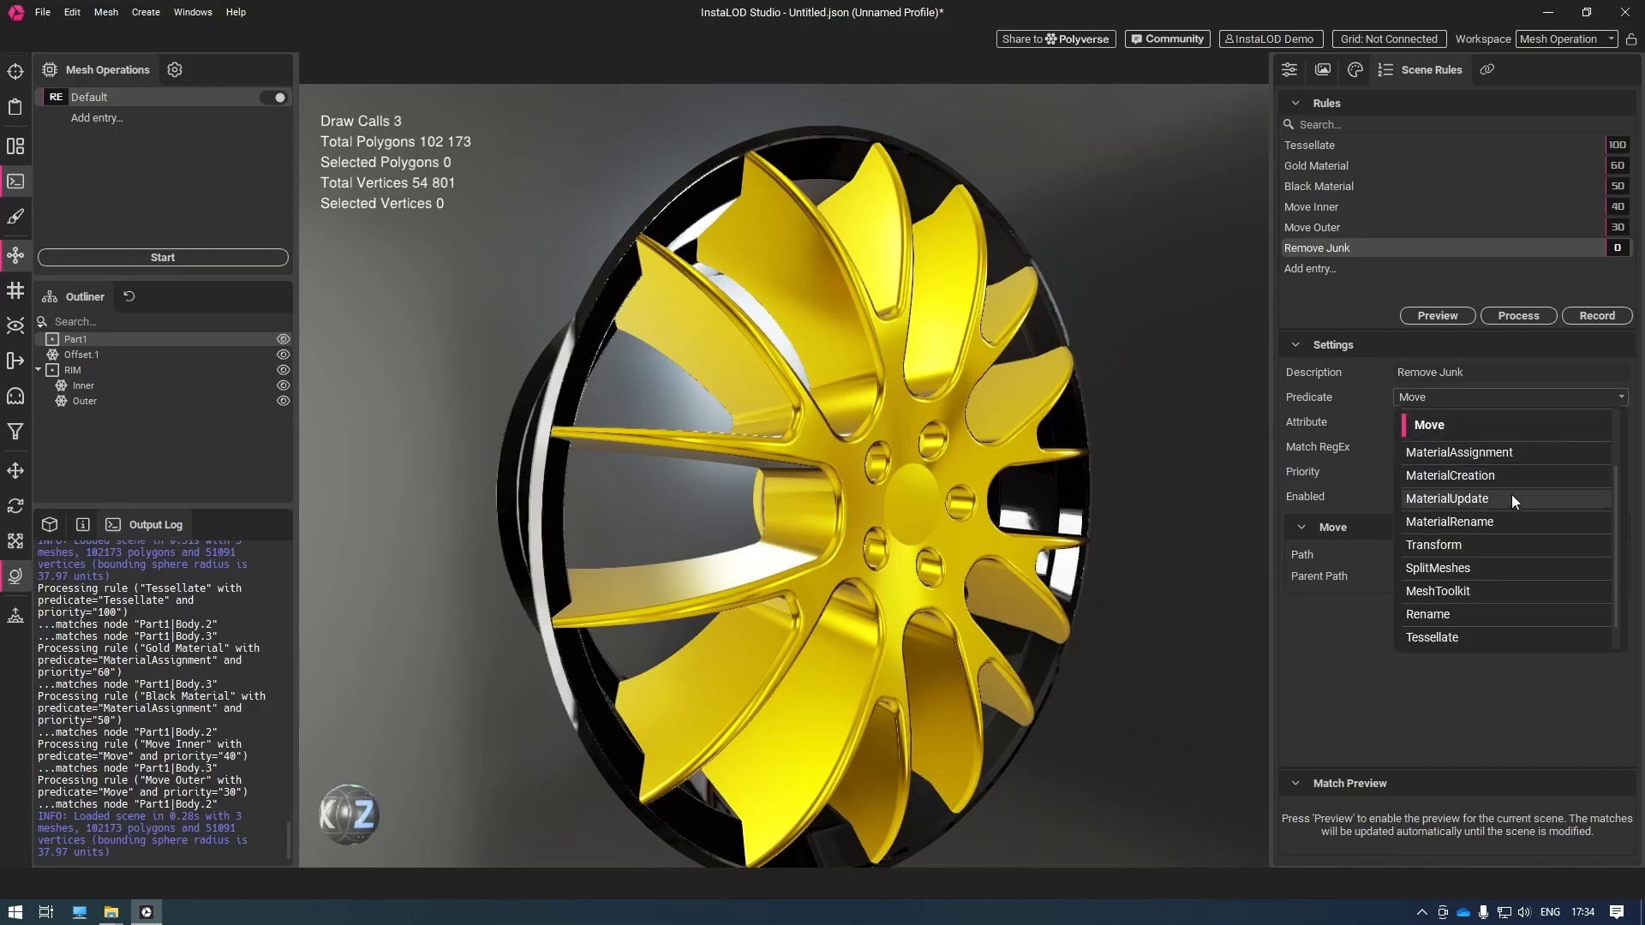
scroll(1469, 613, down, 1)
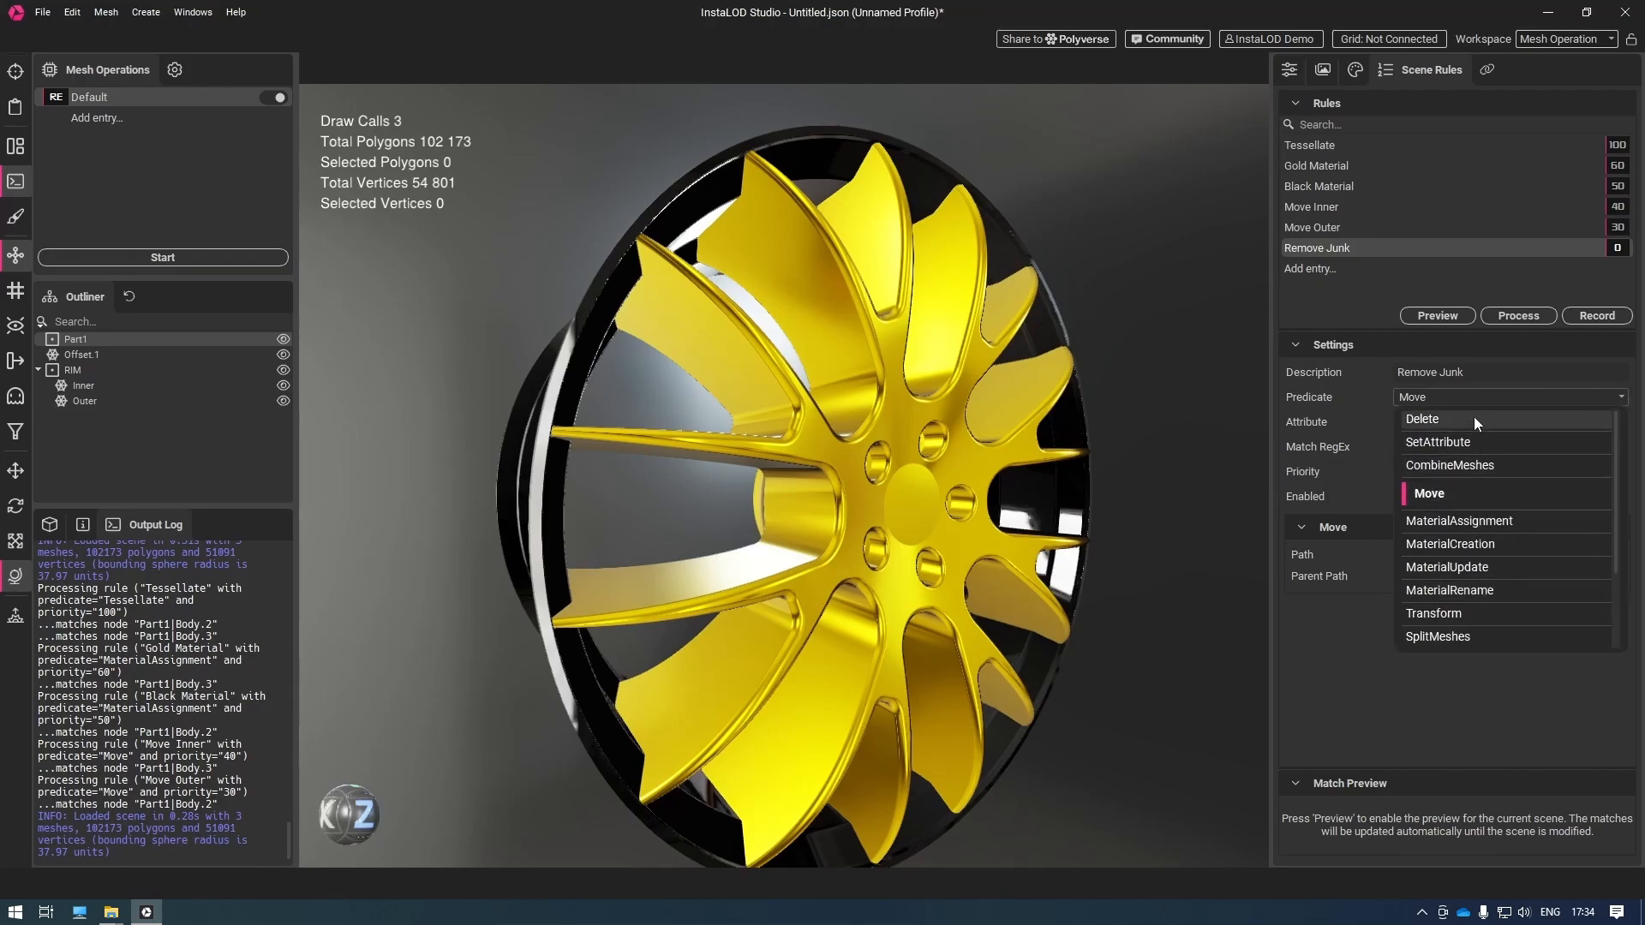
click(1474, 417)
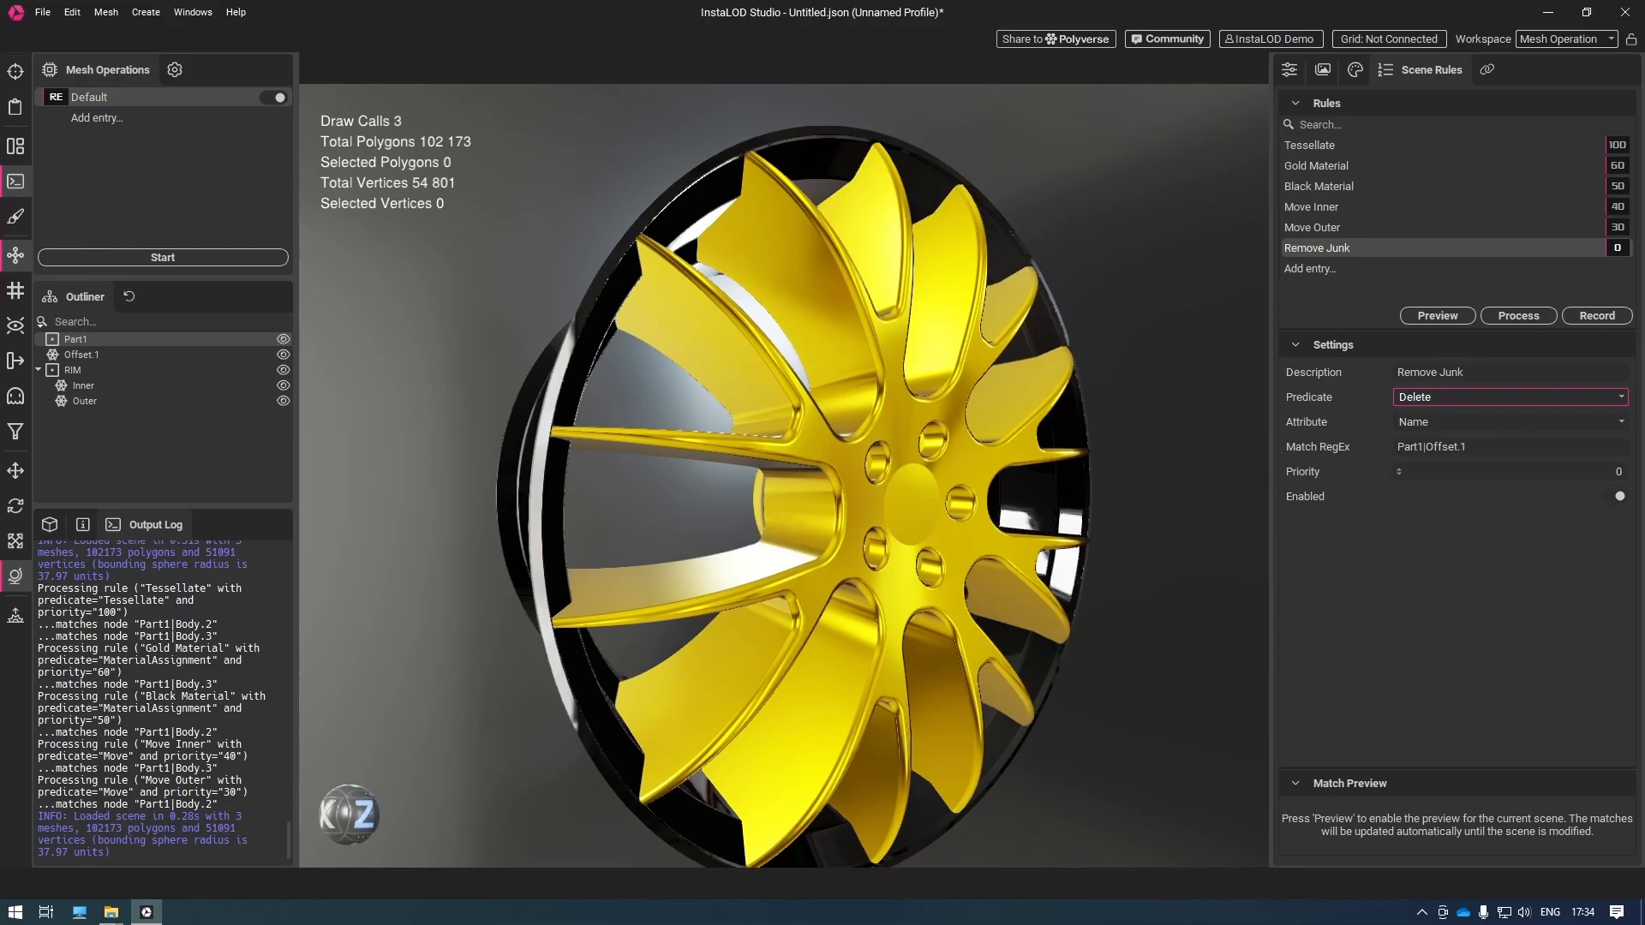
Reimport Car rim.CATPart with all its nodes and process the profile's import rules on loading
drag(0, 480, 586, 429)
click(629, 459)
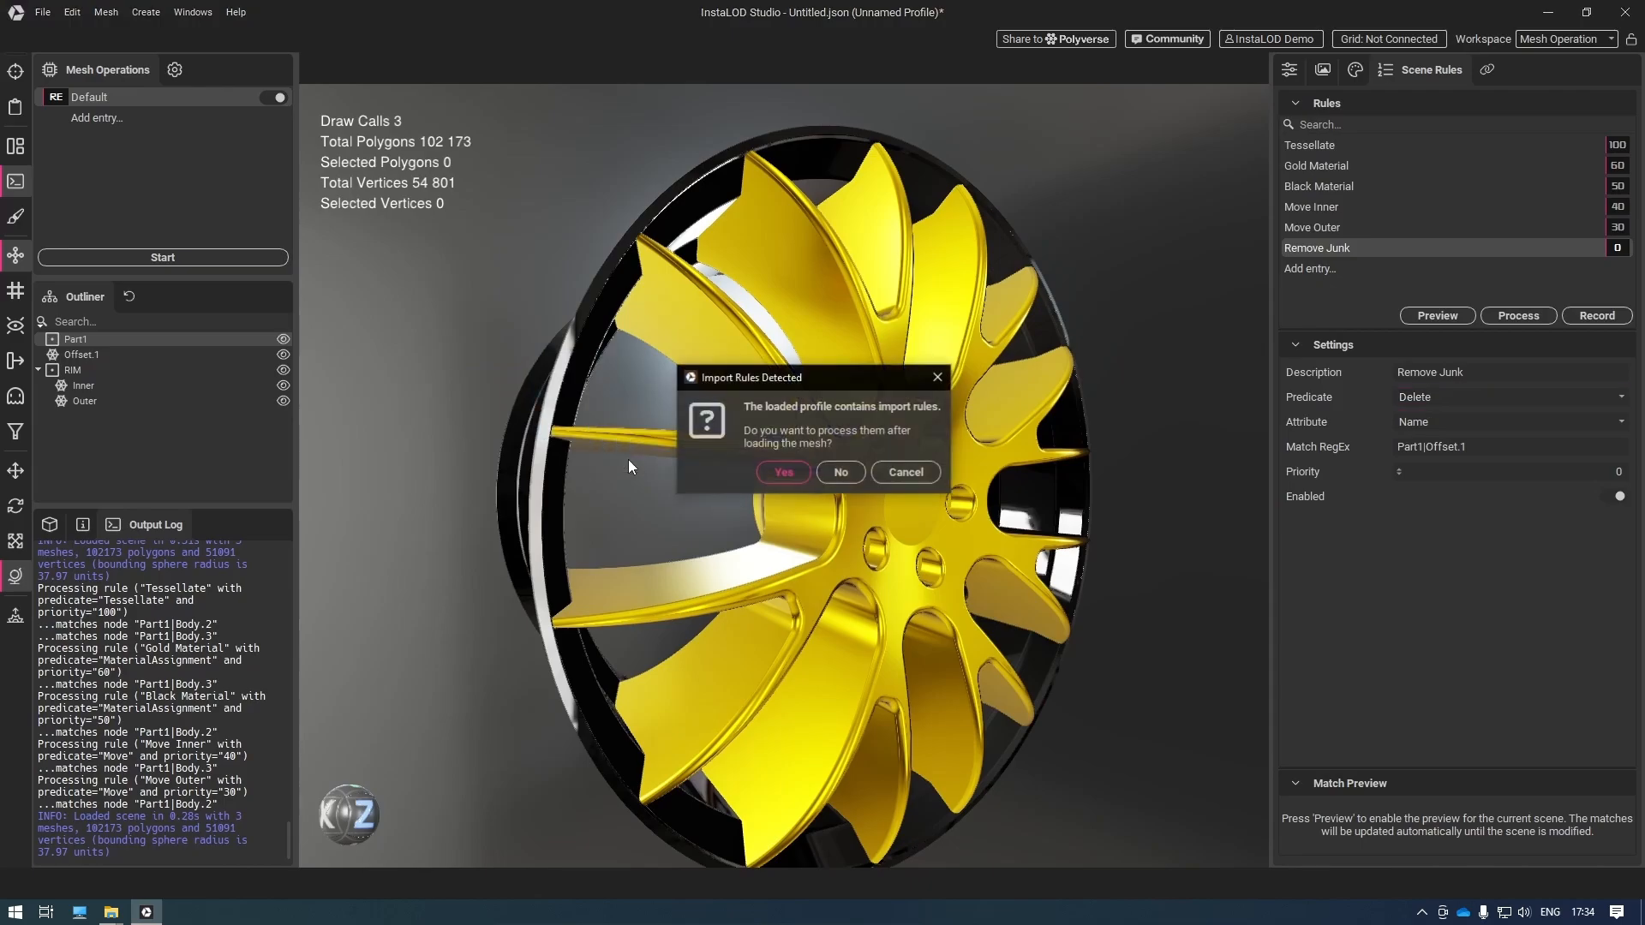
click(767, 472)
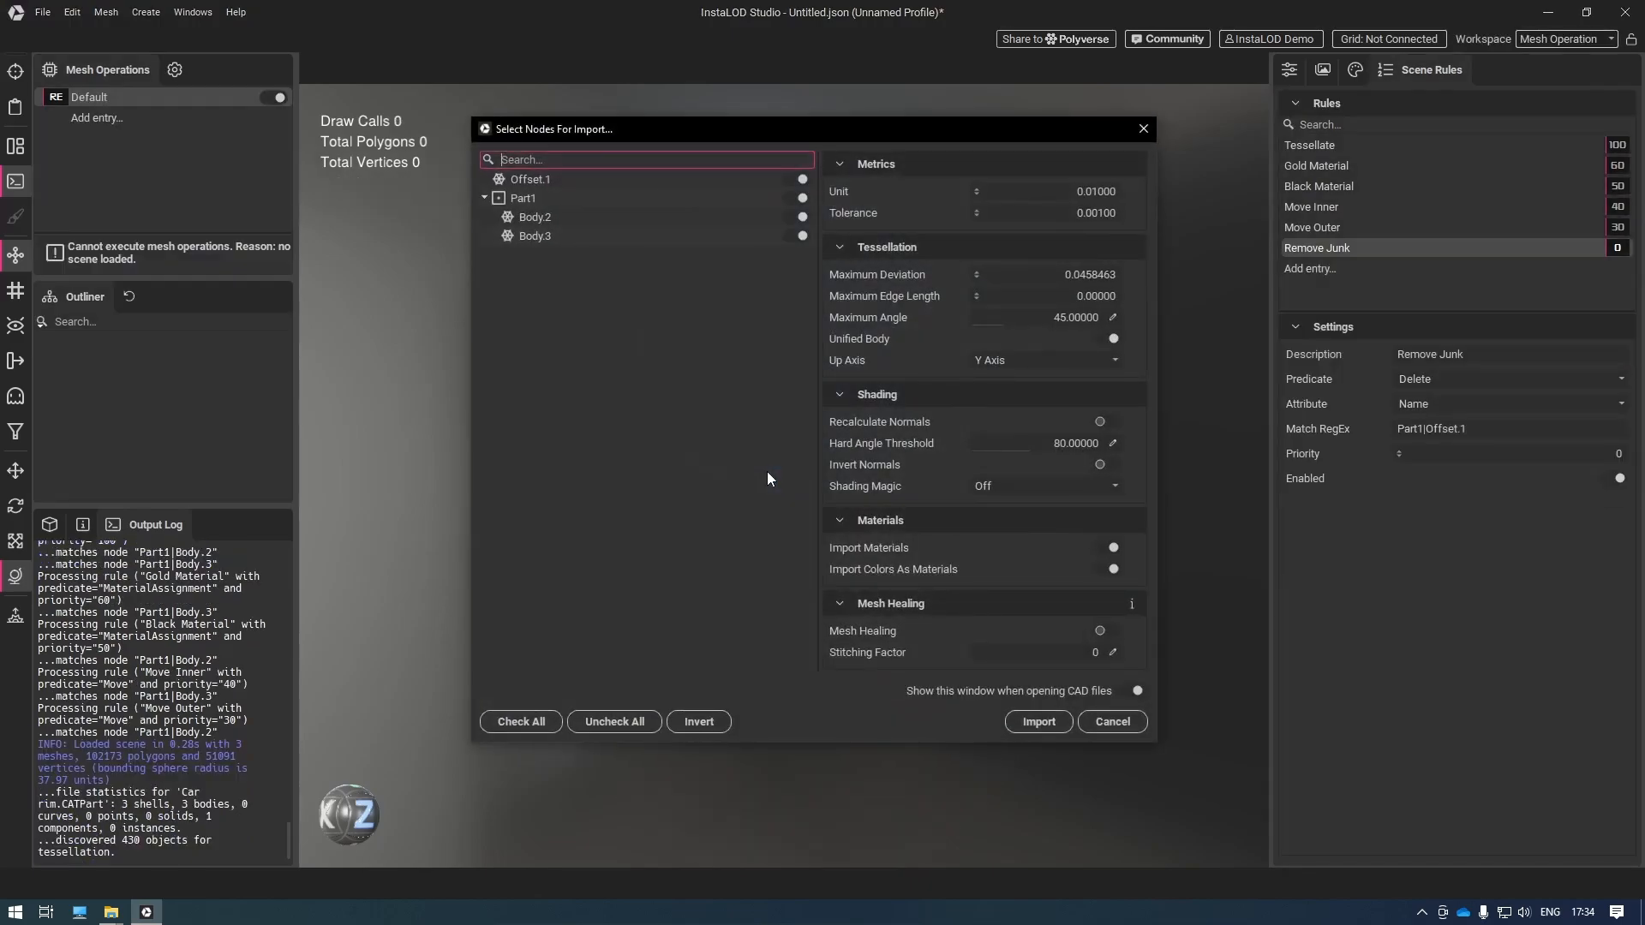
click(1056, 720)
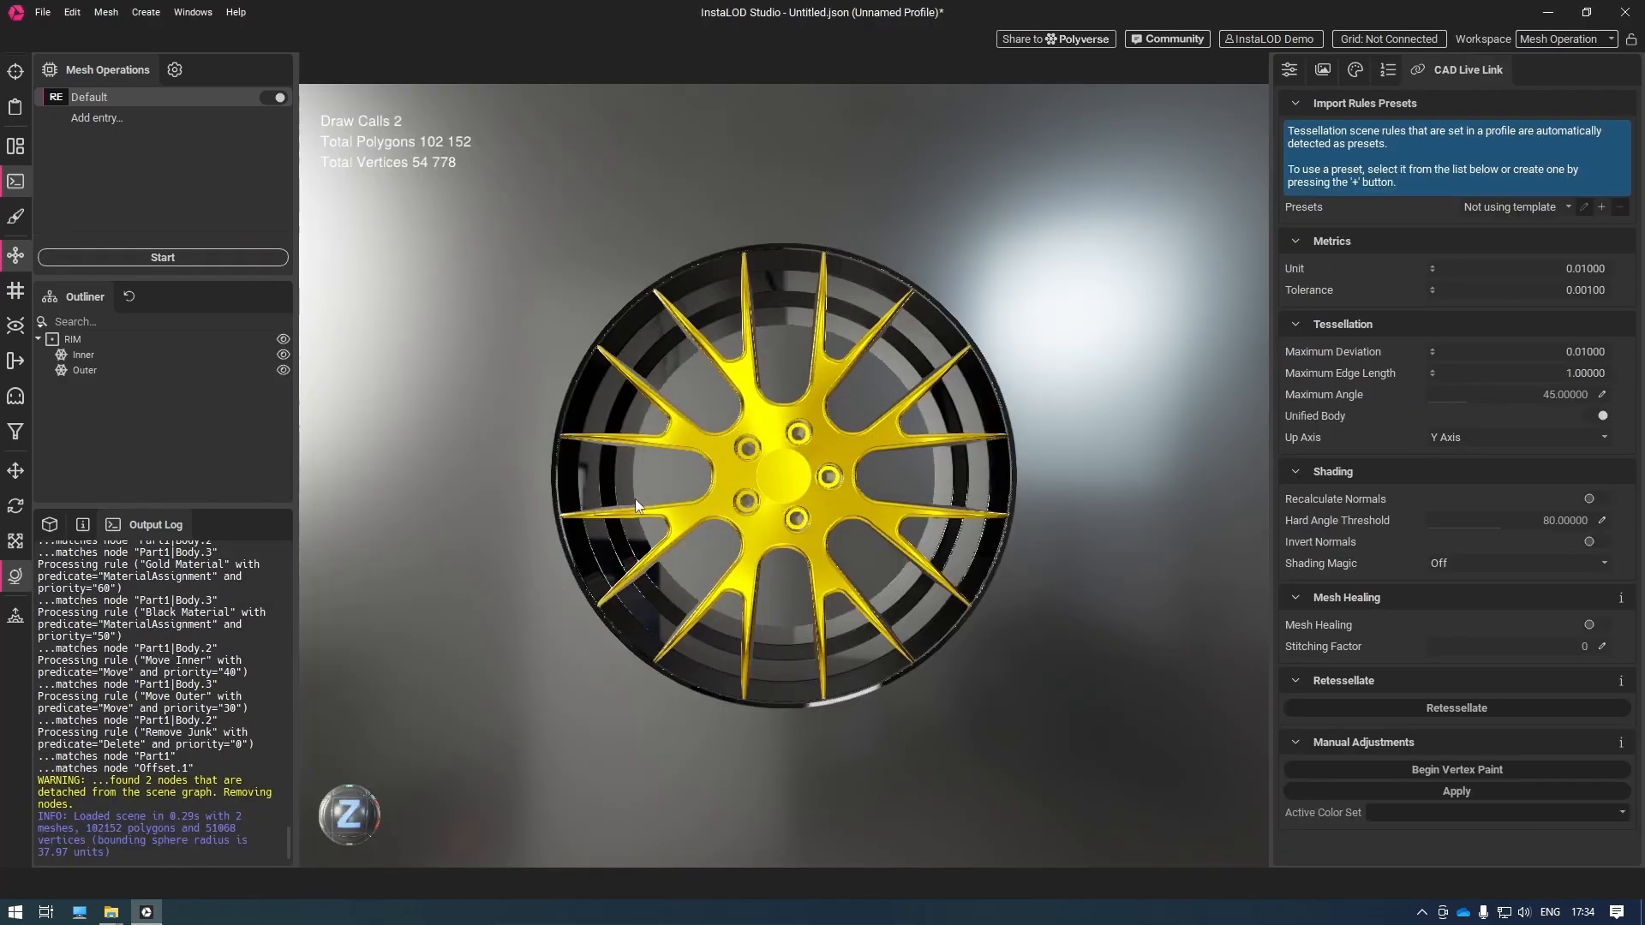
Examine the reimported rim from several angles and check the RIM node's Inner and Outer meshes
drag(503, 500, 576, 497)
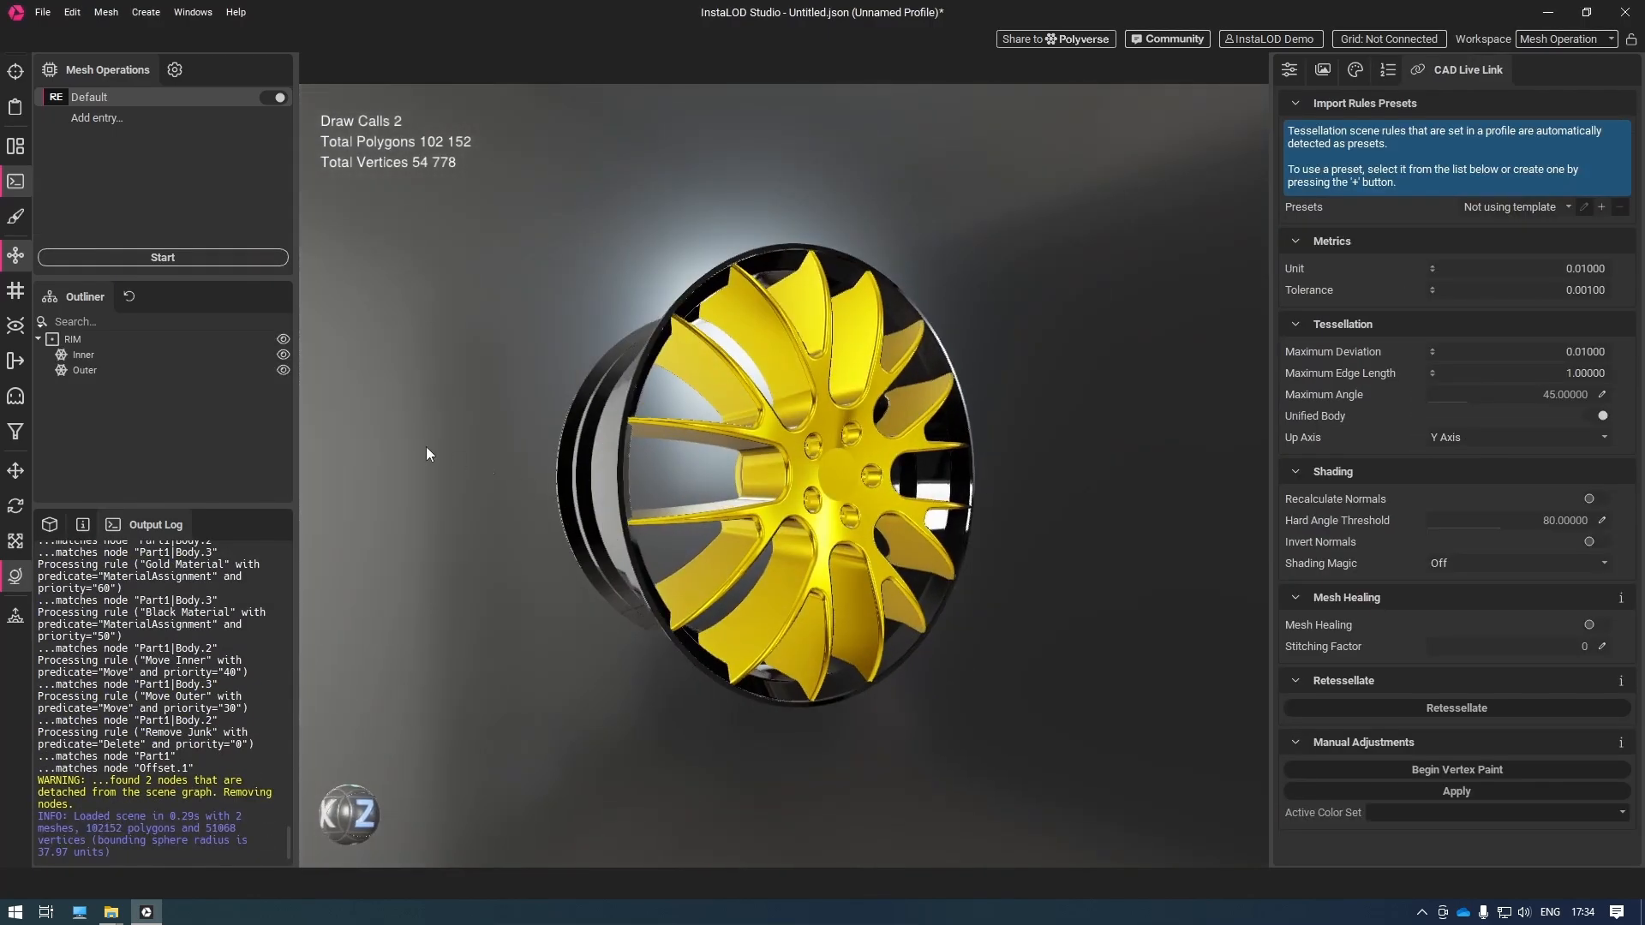
click(69, 341)
click(95, 358)
click(100, 373)
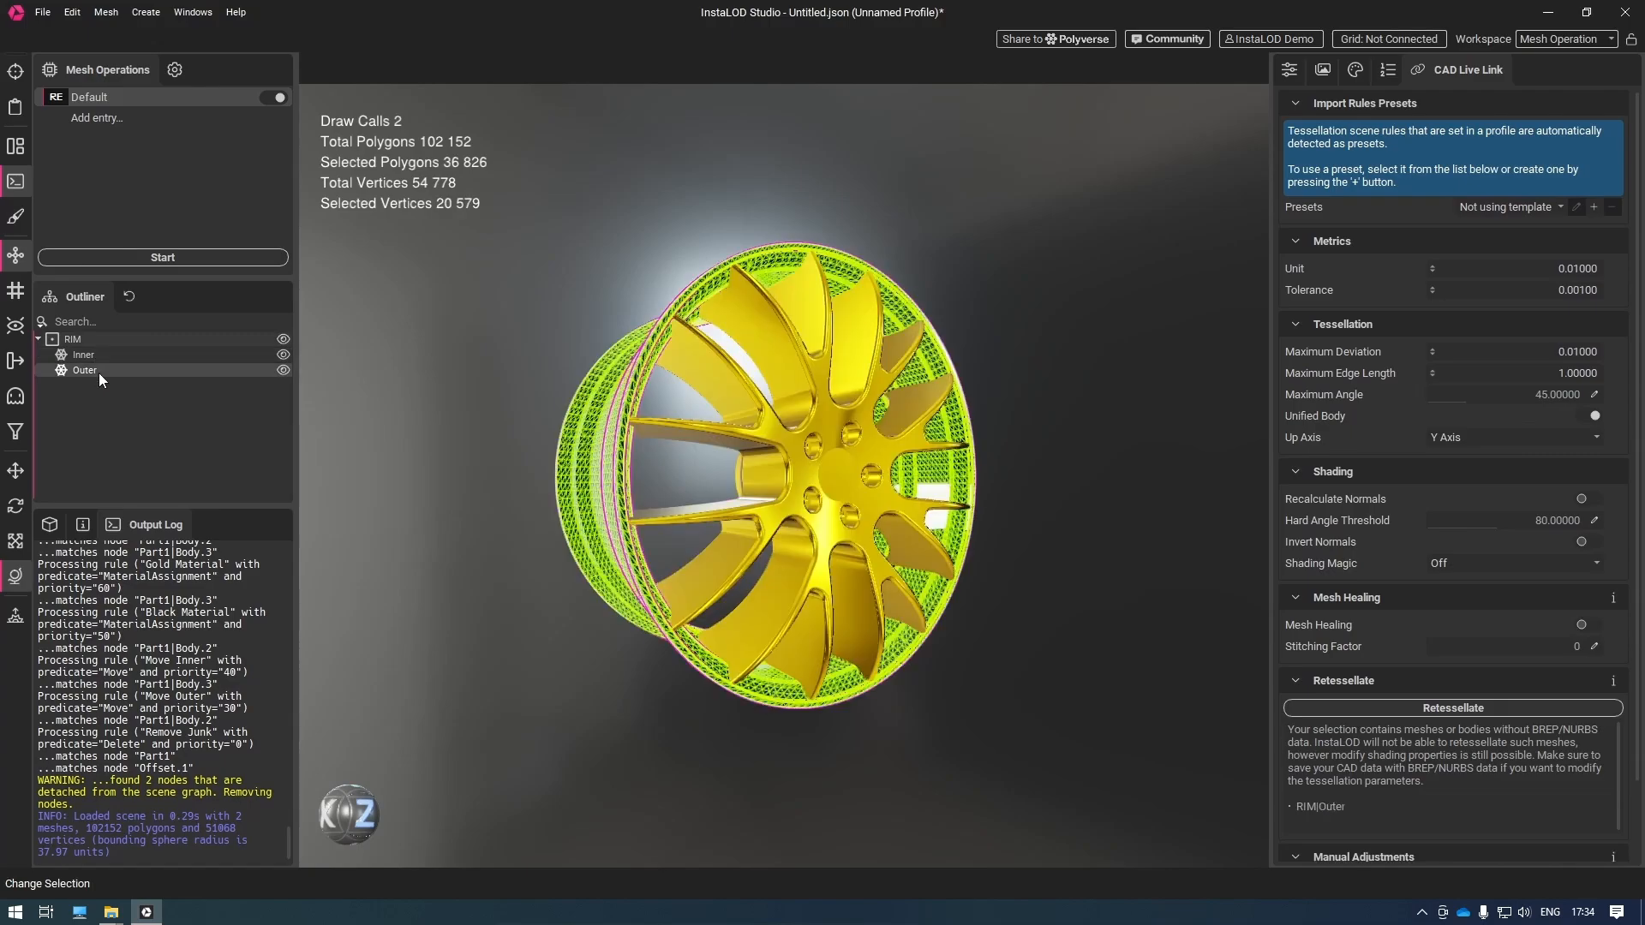
click(537, 435)
drag(642, 463, 805, 454)
scroll(784, 449, up, 4)
key(ctrl+a)
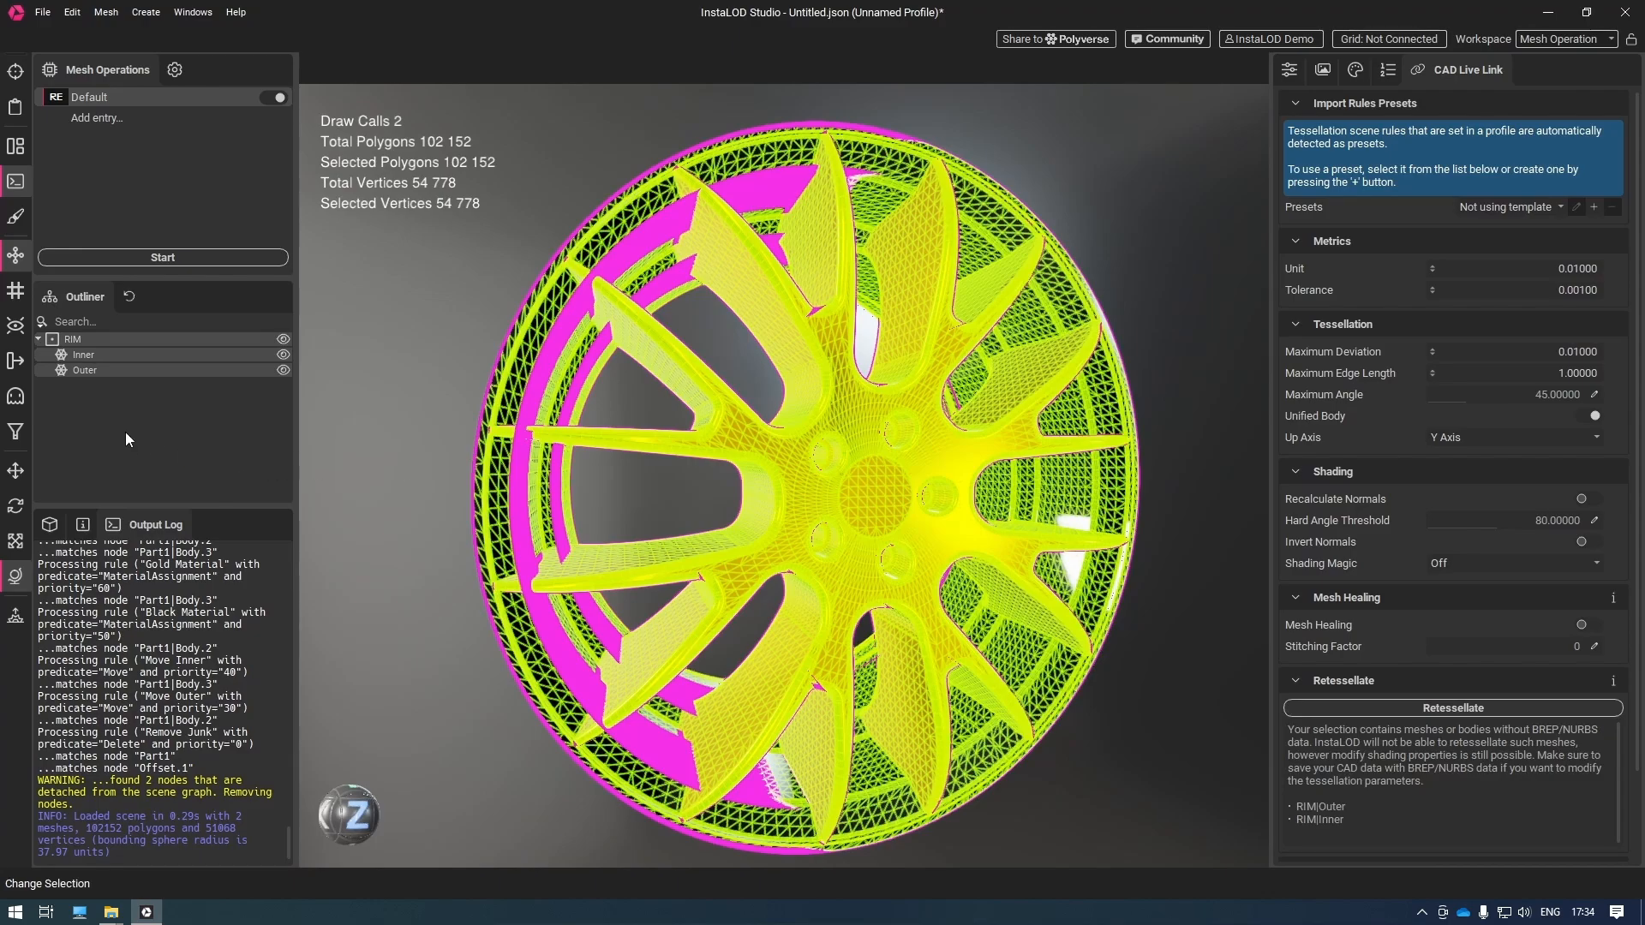
click(106, 368)
click(105, 357)
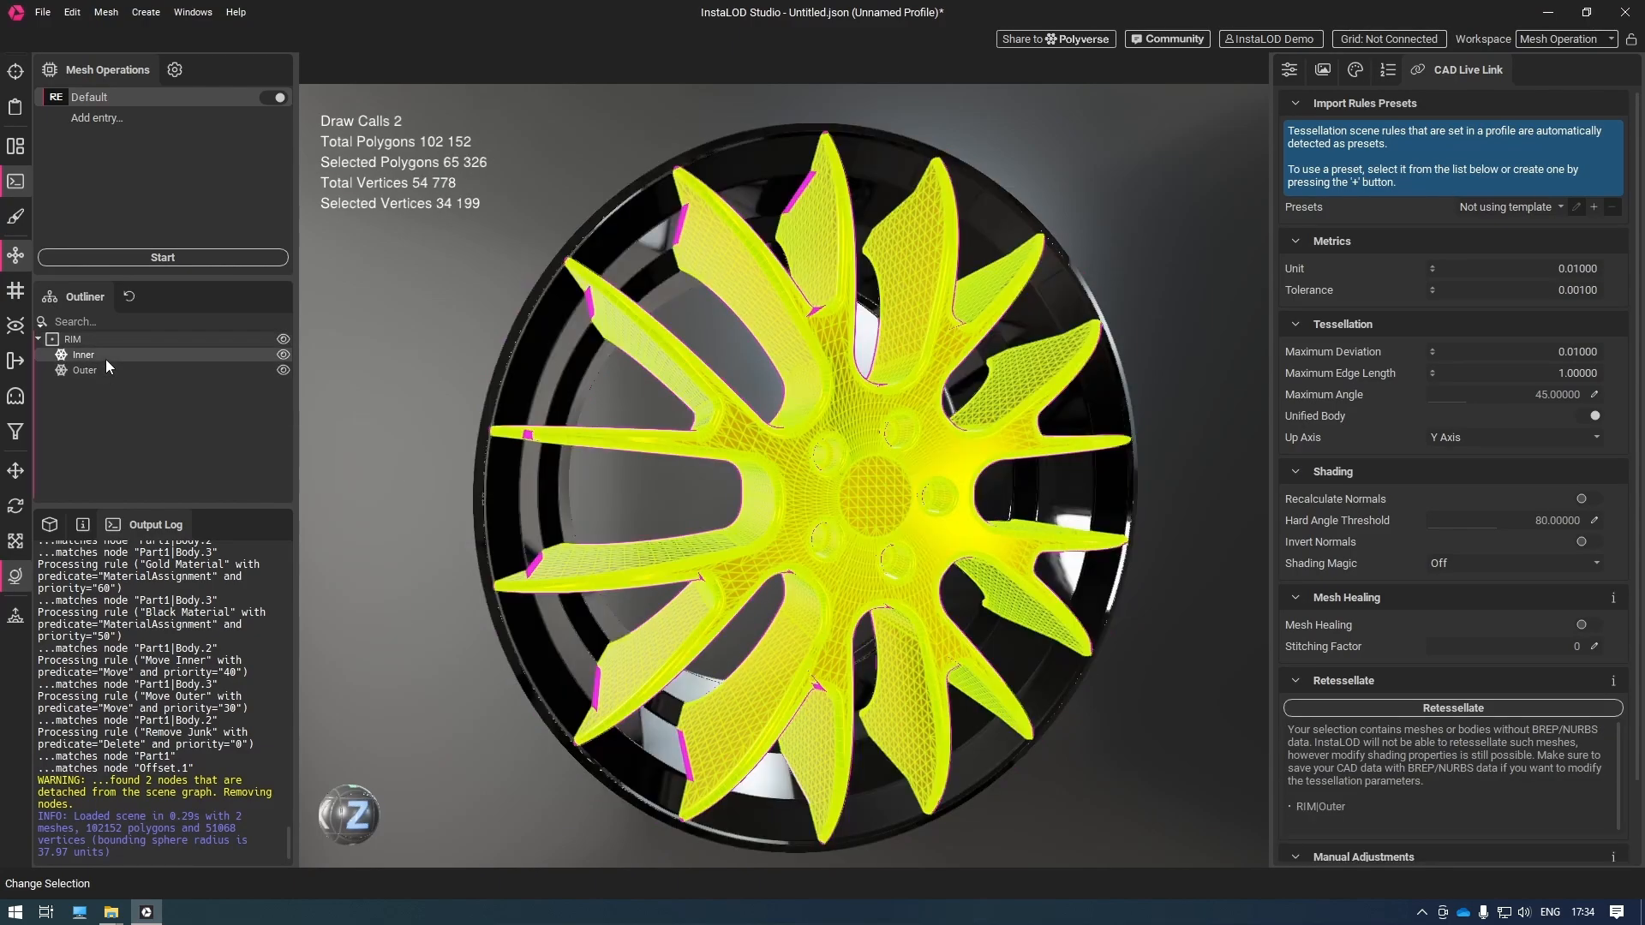
click(105, 368)
click(106, 394)
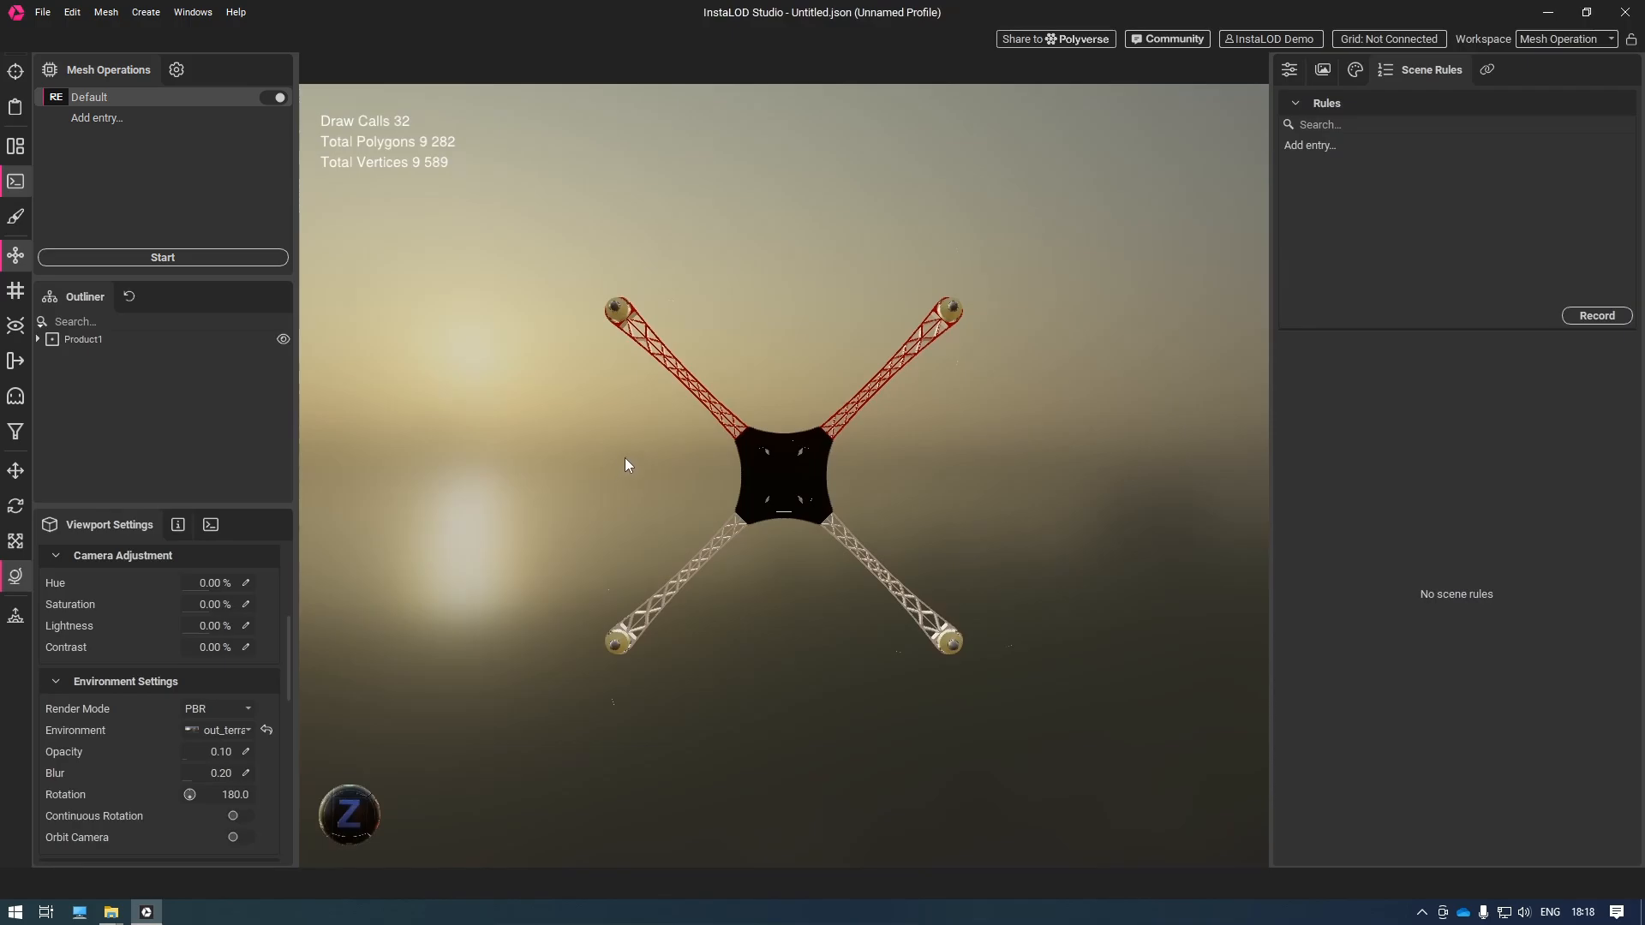
Examine the drone model, its frame Part2 and a propeller blade, and the child nodes of the motor assemblies
drag(625, 456, 856, 485)
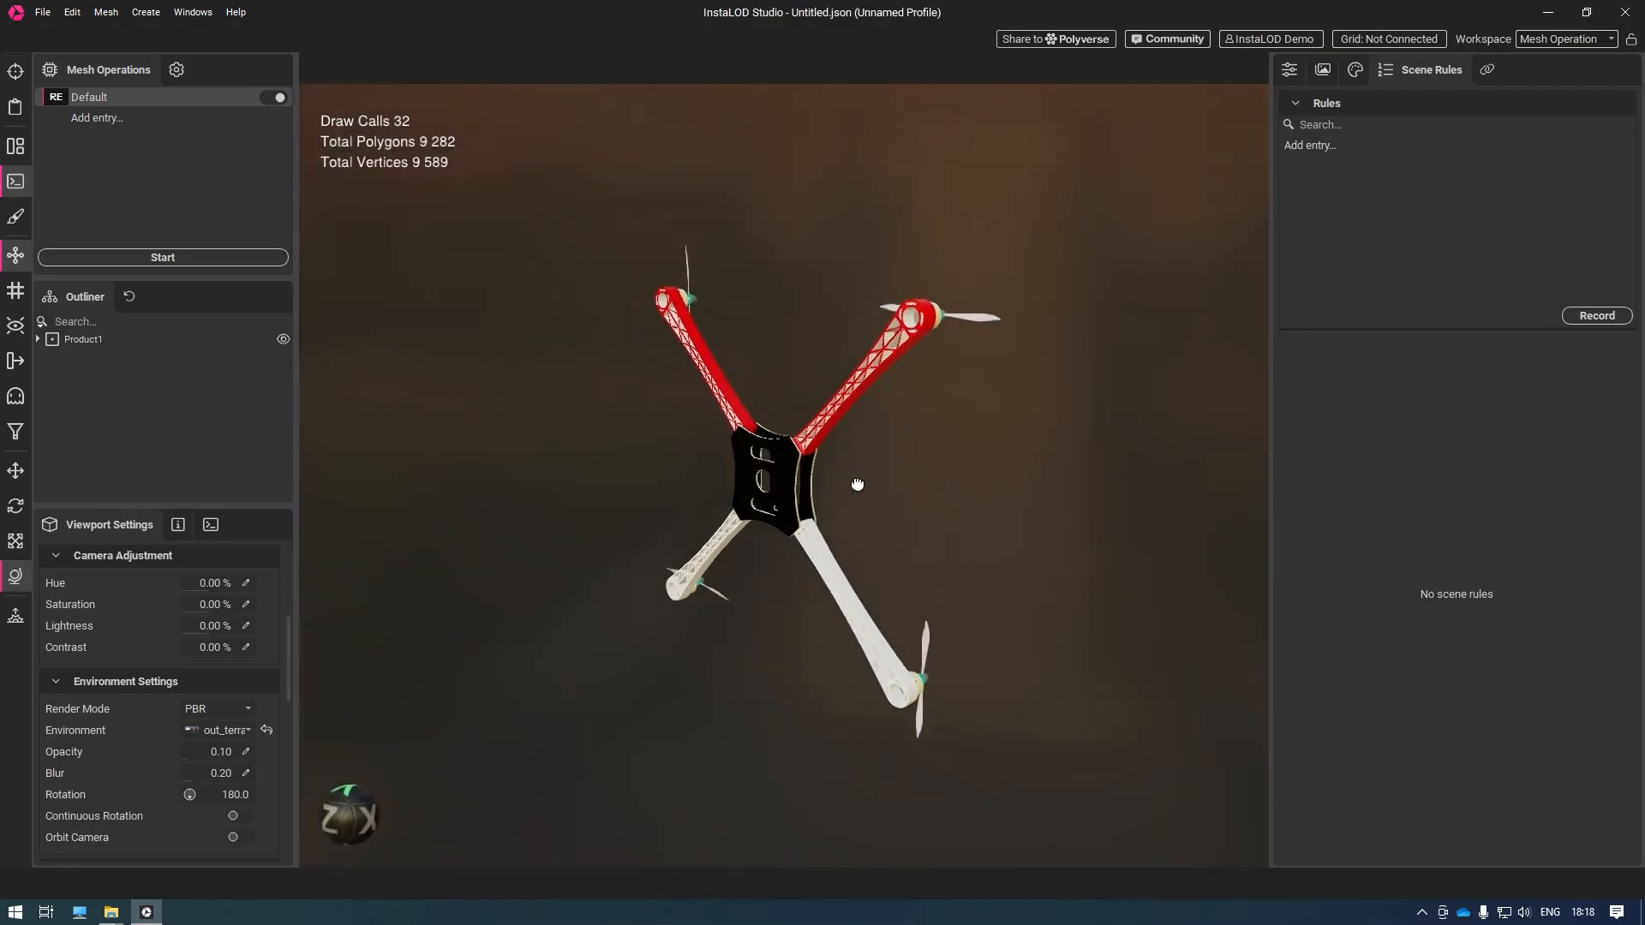
click(985, 320)
drag(987, 423, 759, 416)
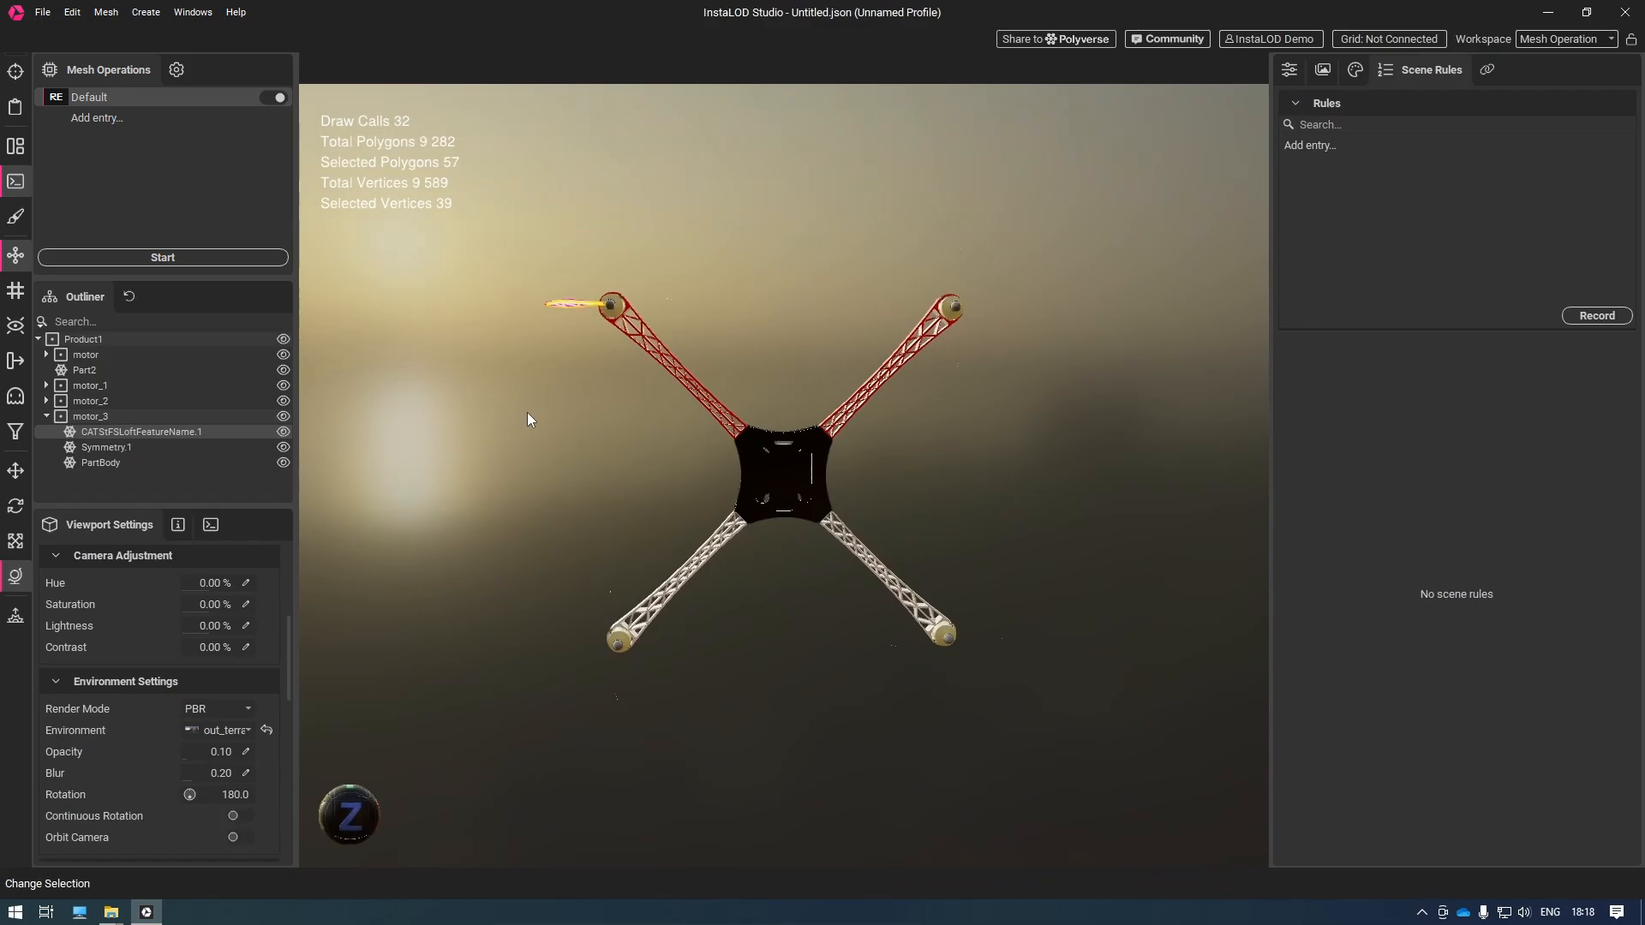
click(83, 370)
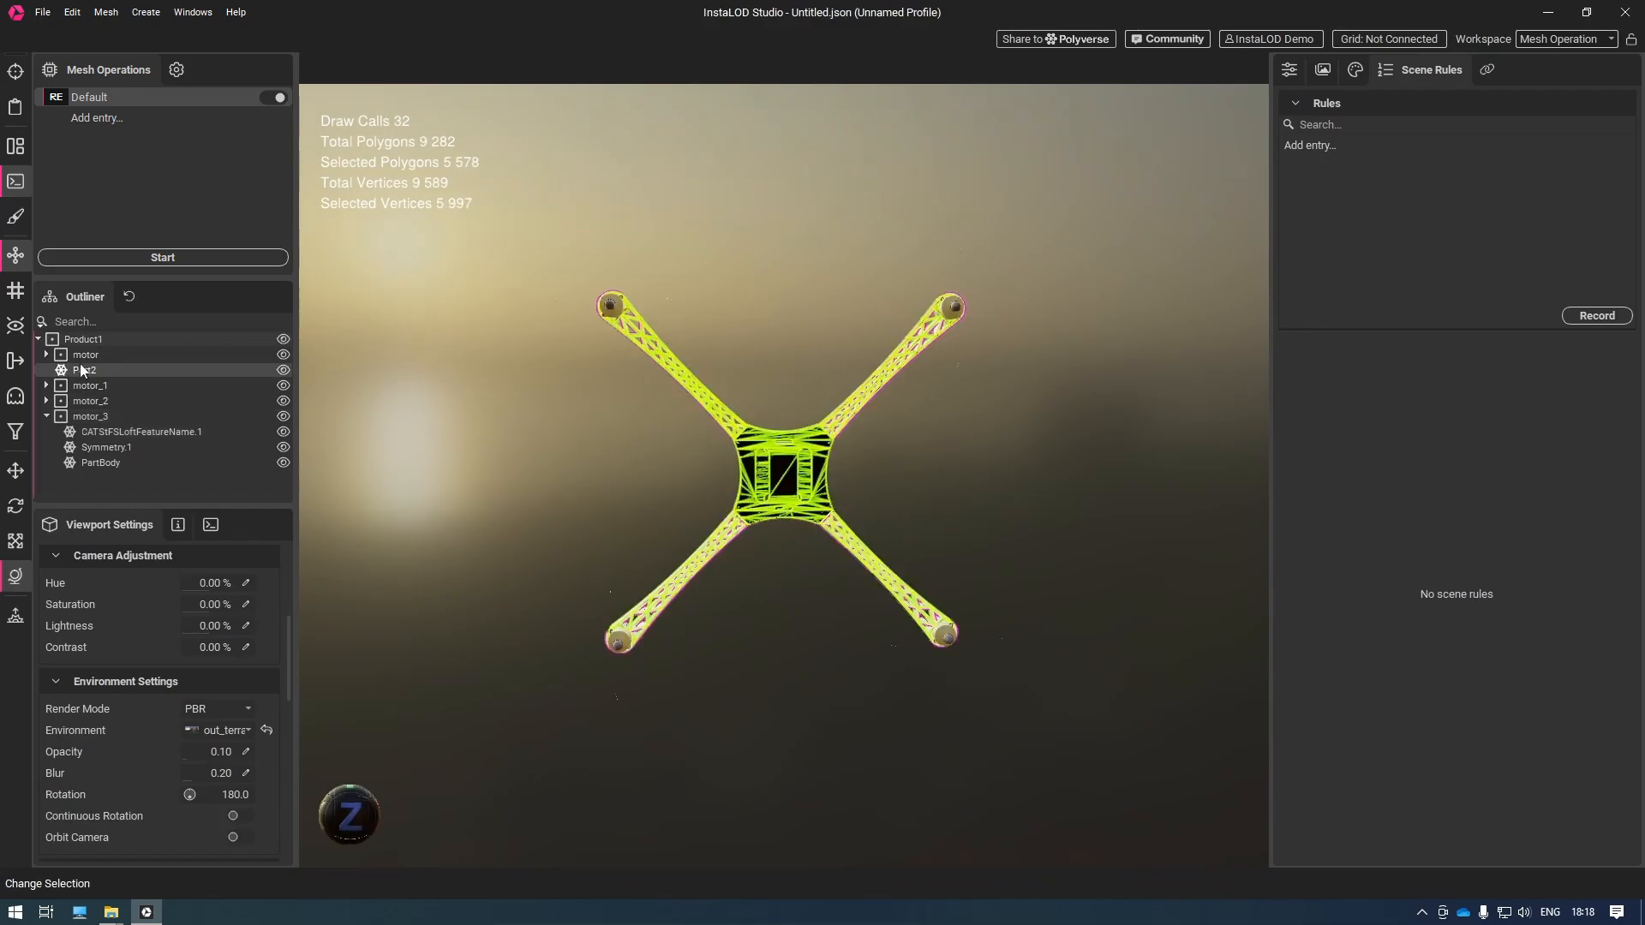
click(62, 354)
click(46, 355)
click(47, 431)
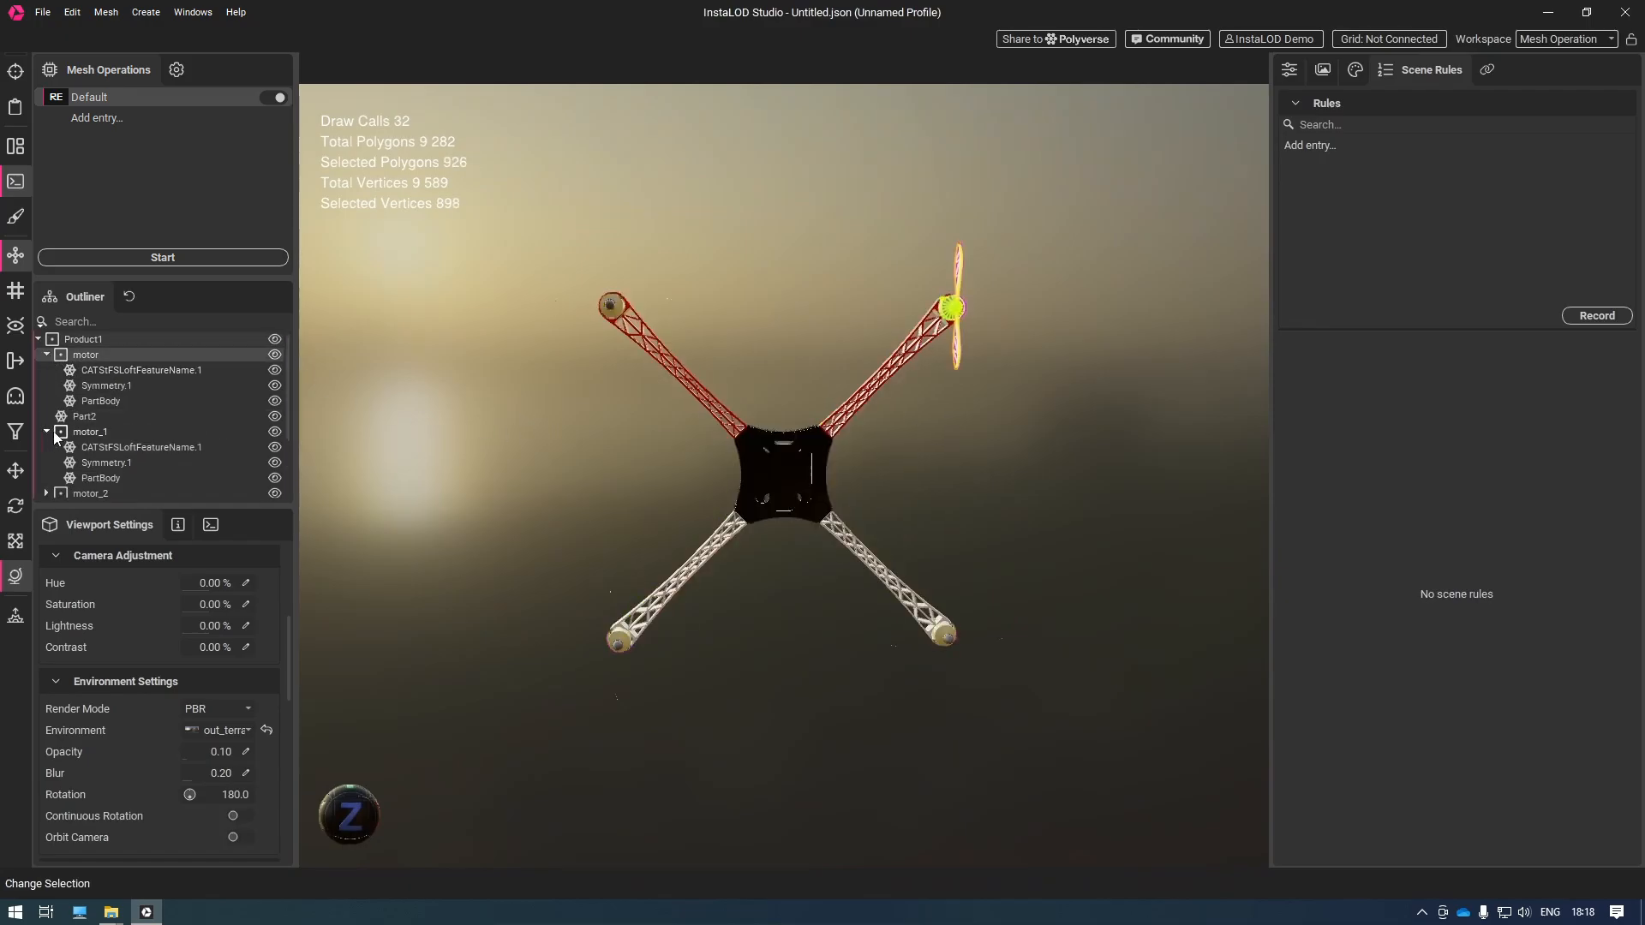
scroll(54, 432, down, 3)
click(47, 417)
scroll(88, 432, down, 2)
scroll(88, 435, up, 3)
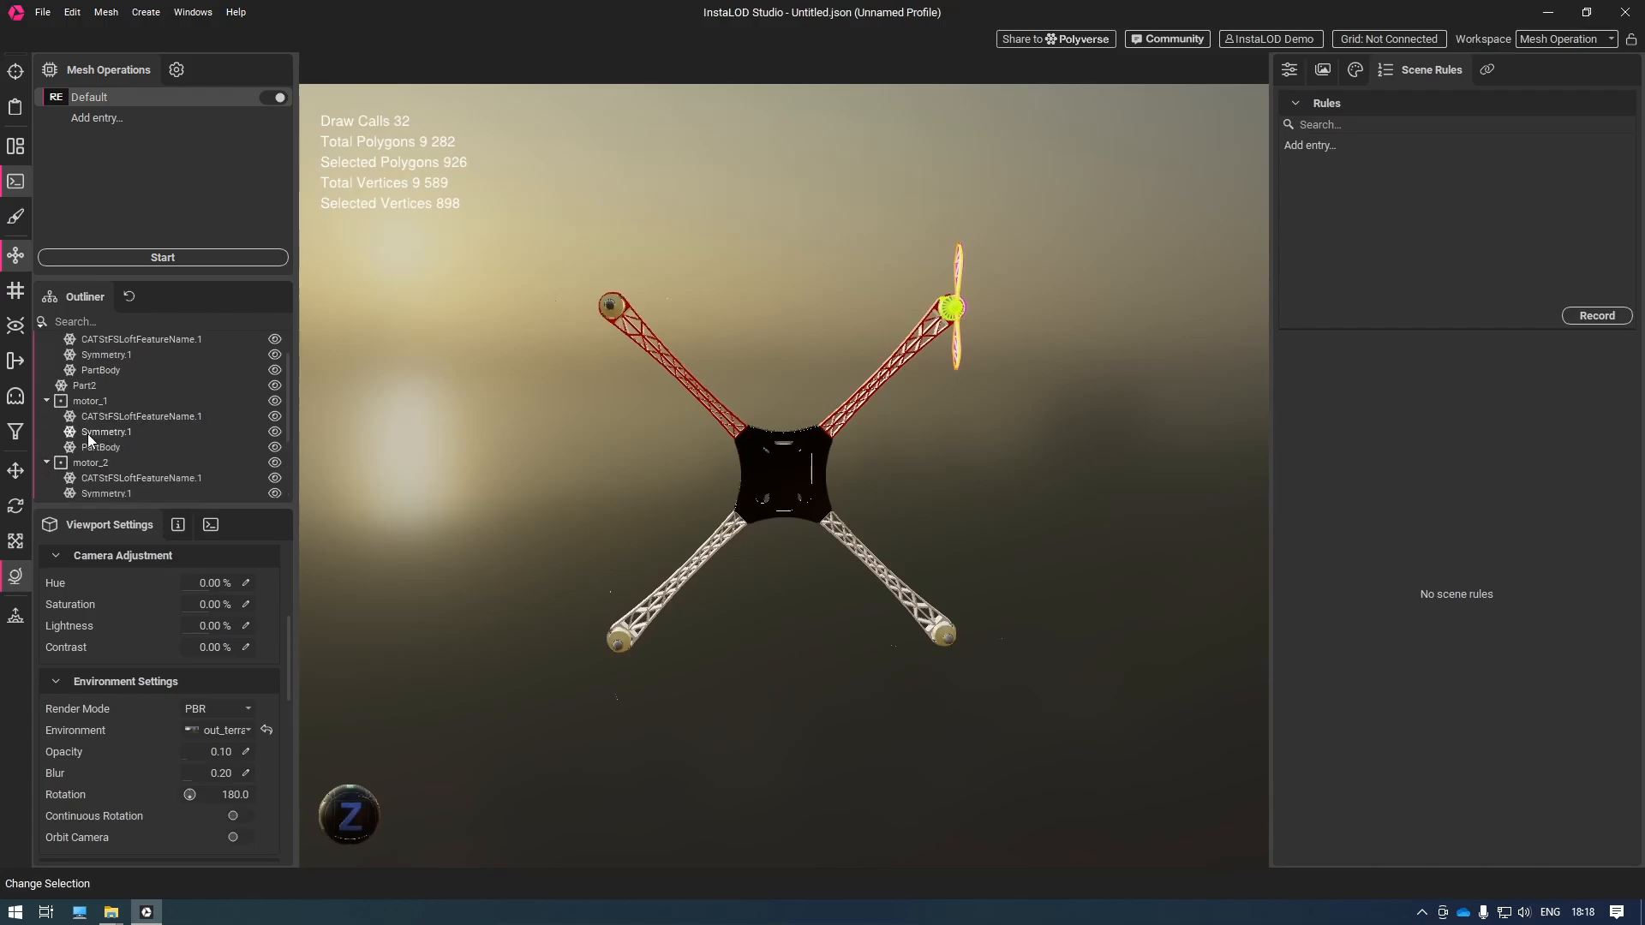
scroll(87, 434, up, 1)
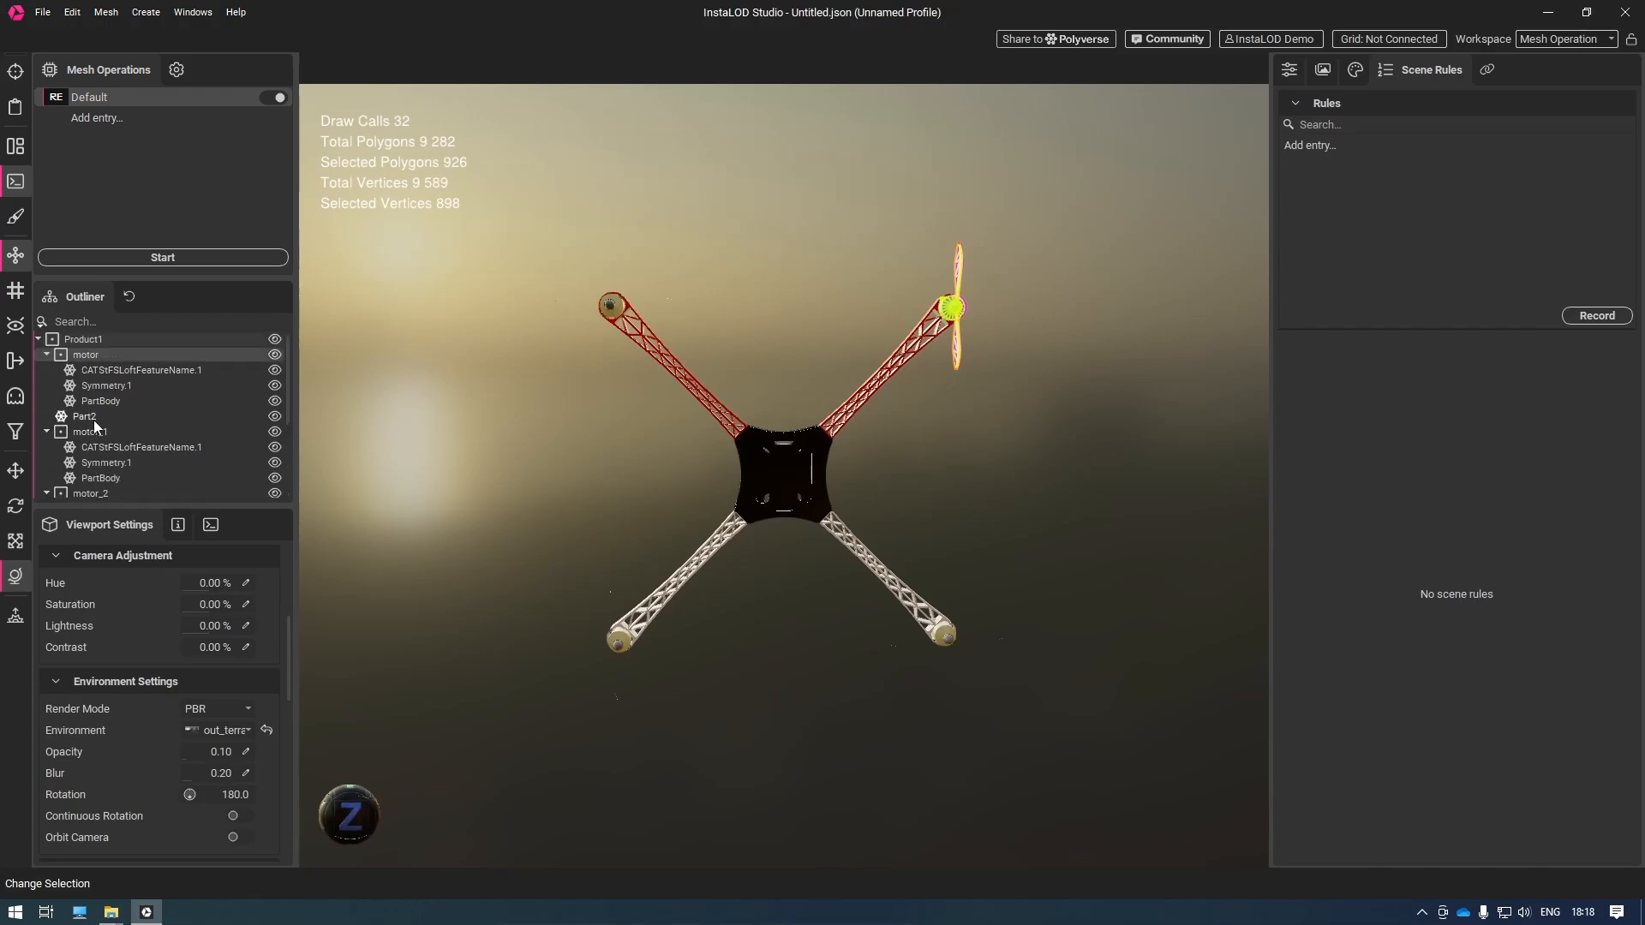
Add a scene rule called Flip Rotors with the Tessellate predicate and Name as its match attribute
click(782, 271)
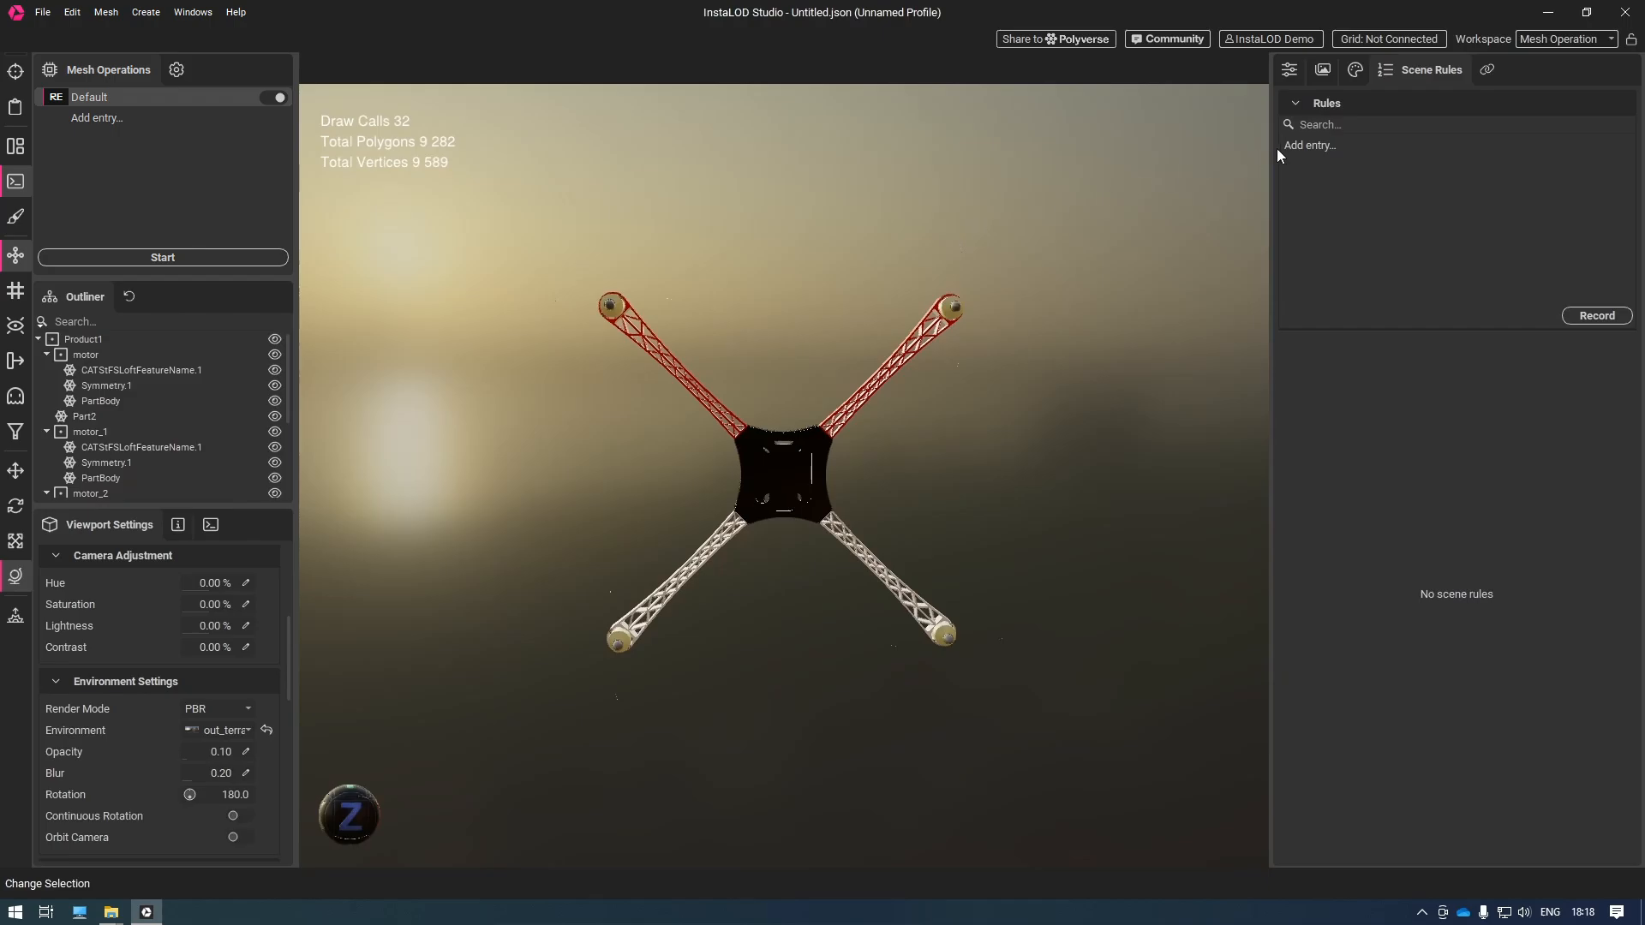
click(1299, 147)
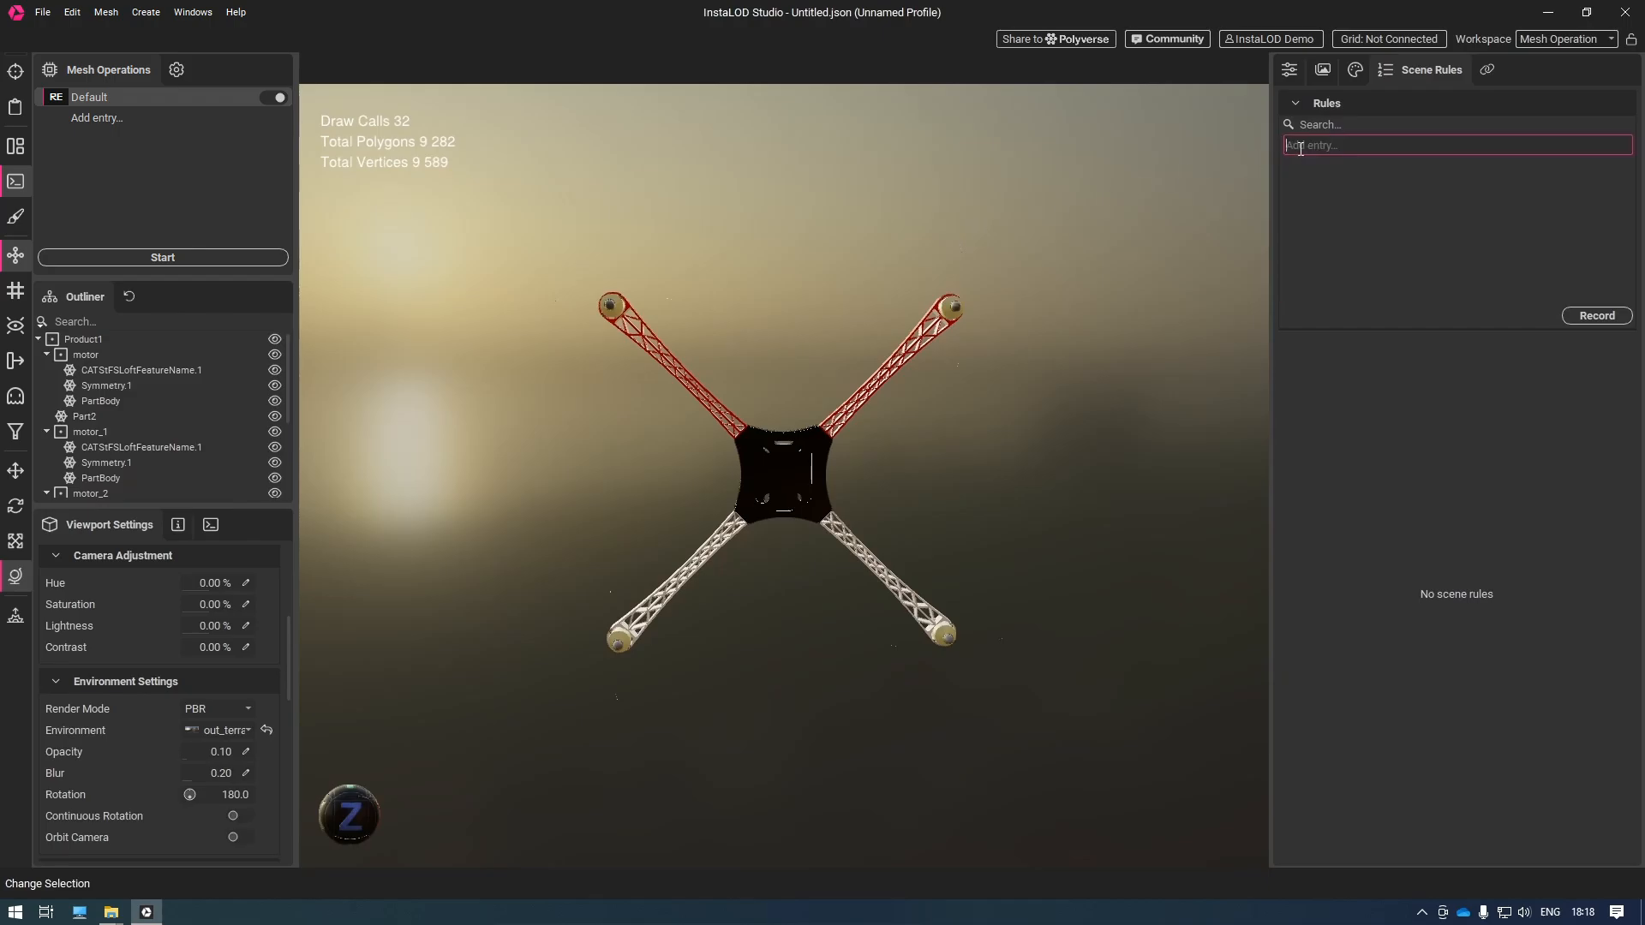
text(Flip Rotors)
key(Return)
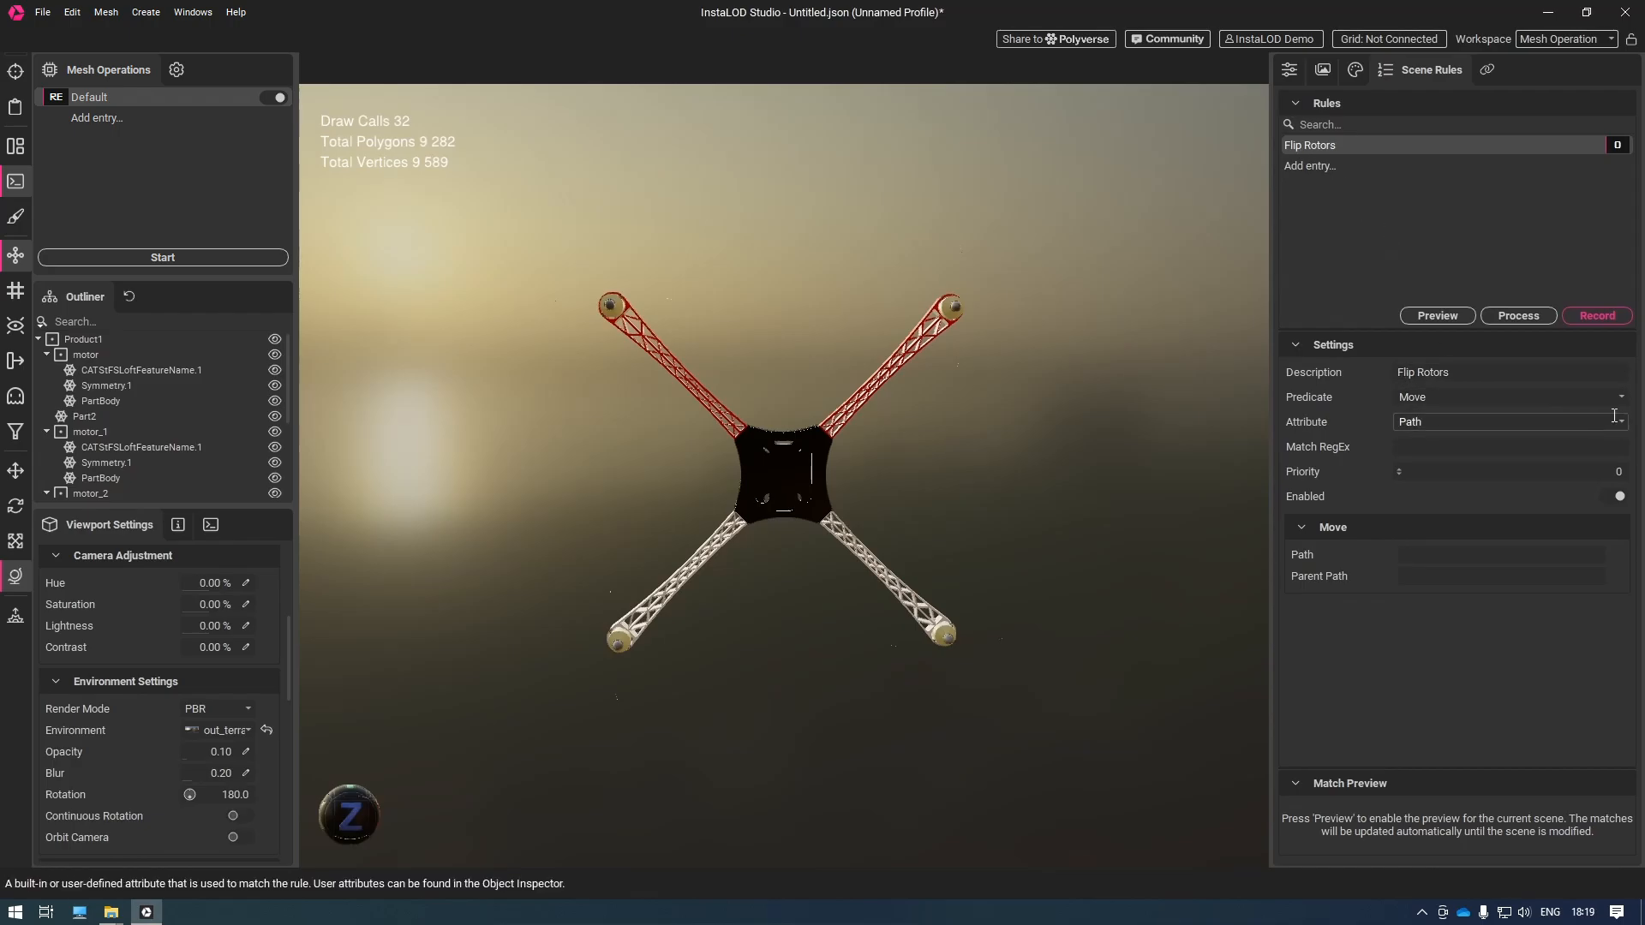
click(1522, 399)
scroll(1519, 463, down, 3)
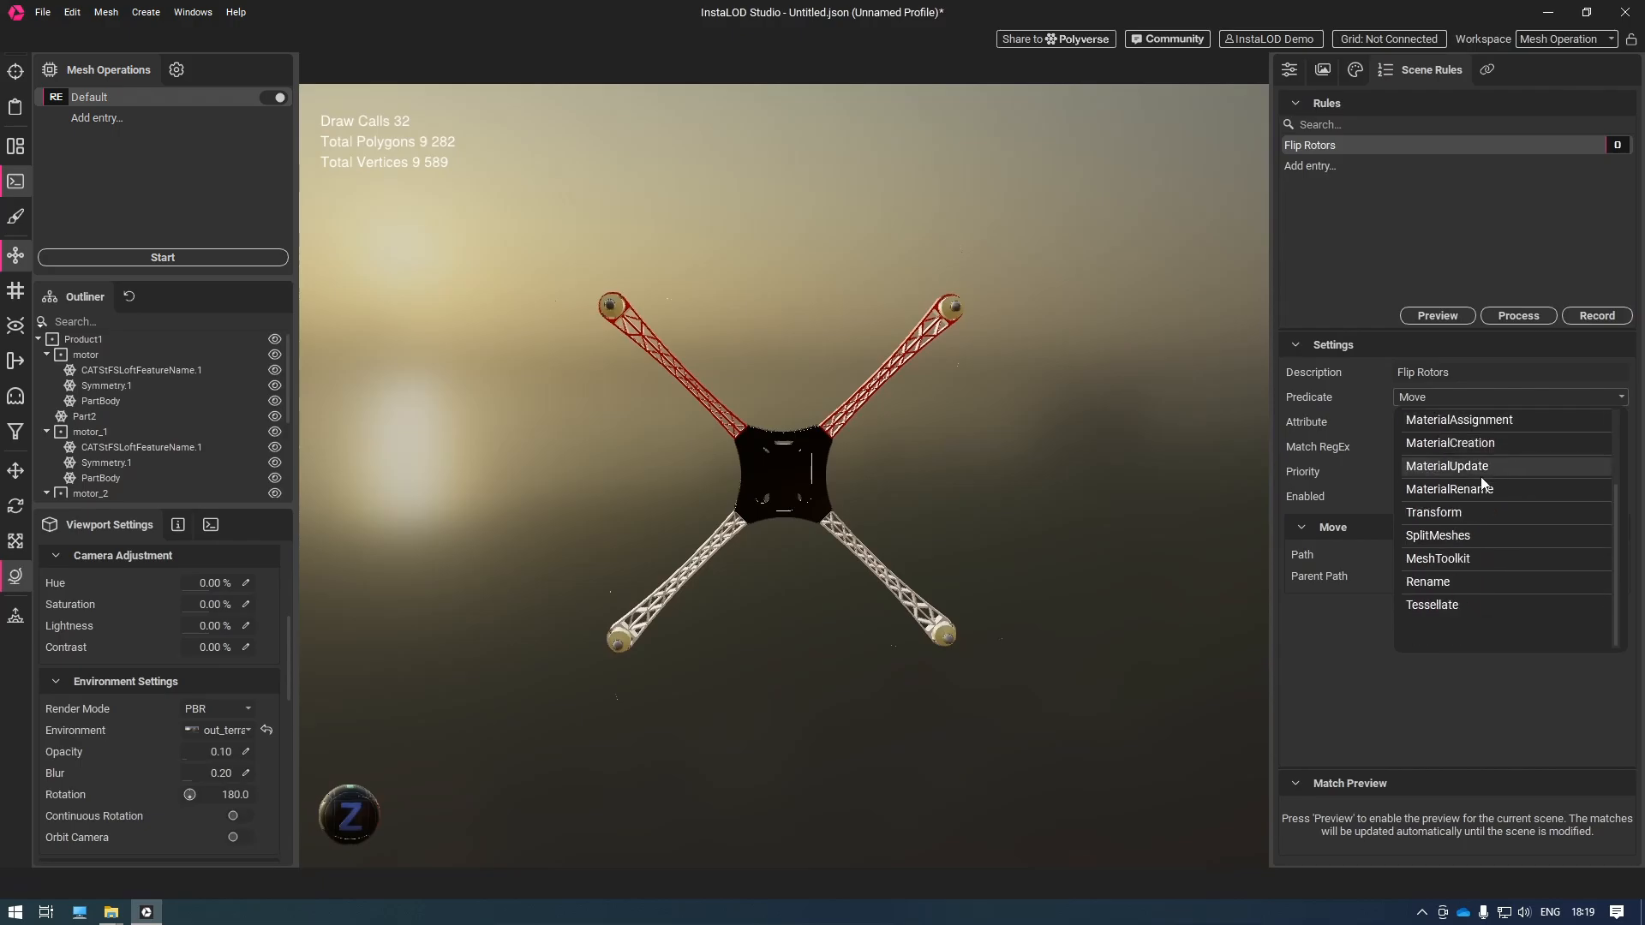
click(1427, 613)
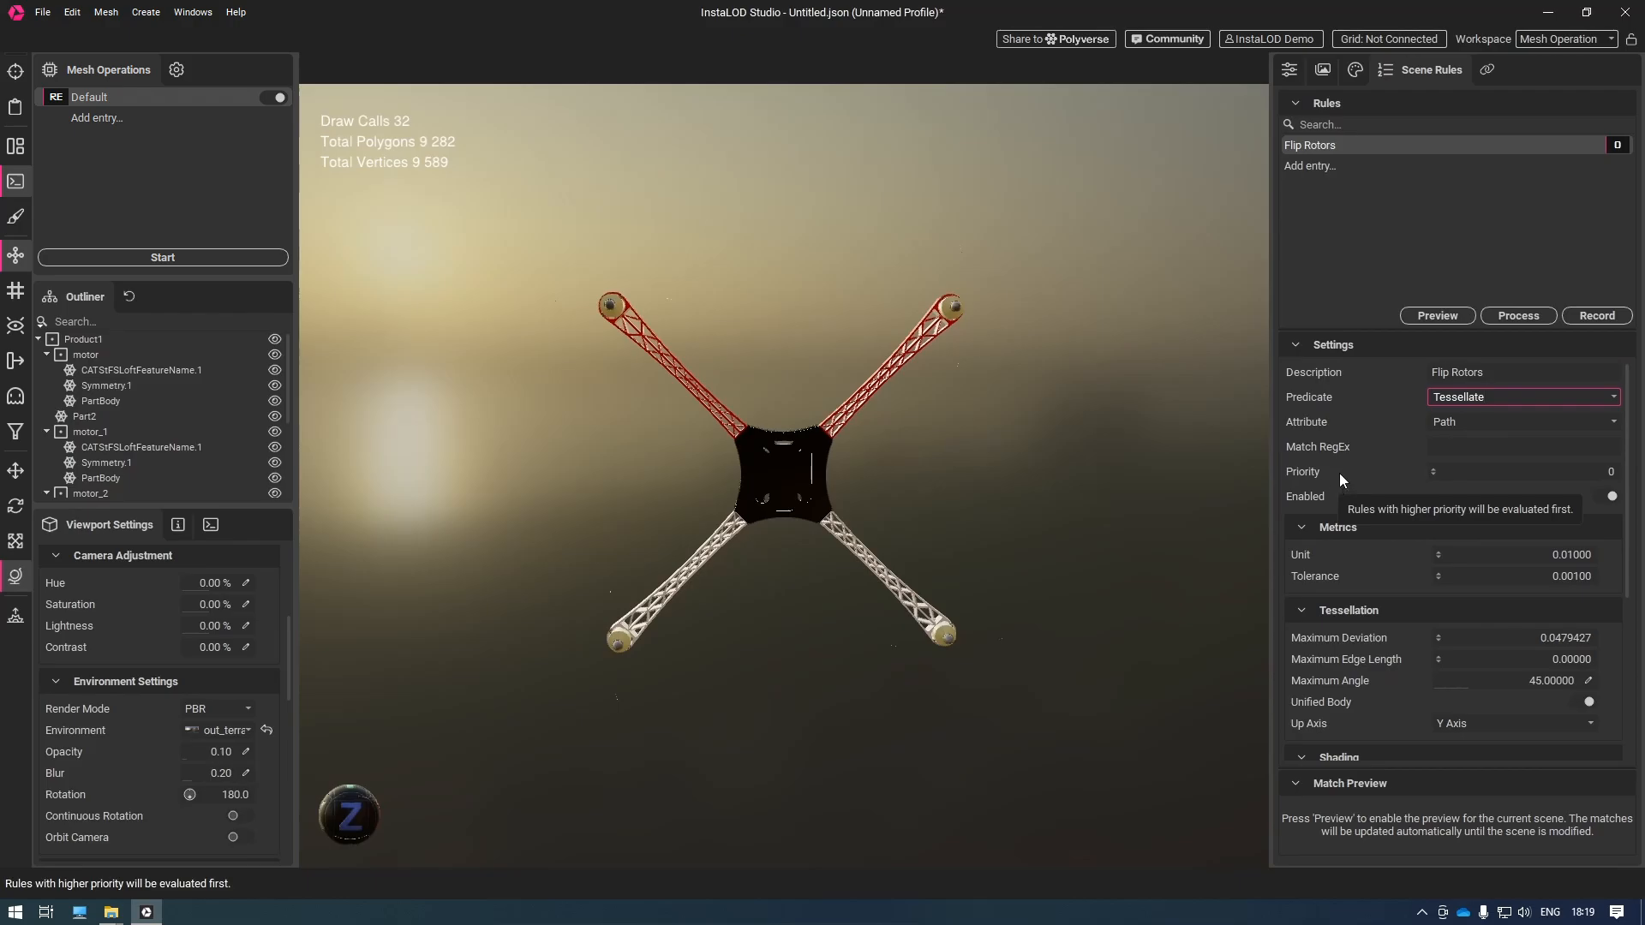
click(1580, 427)
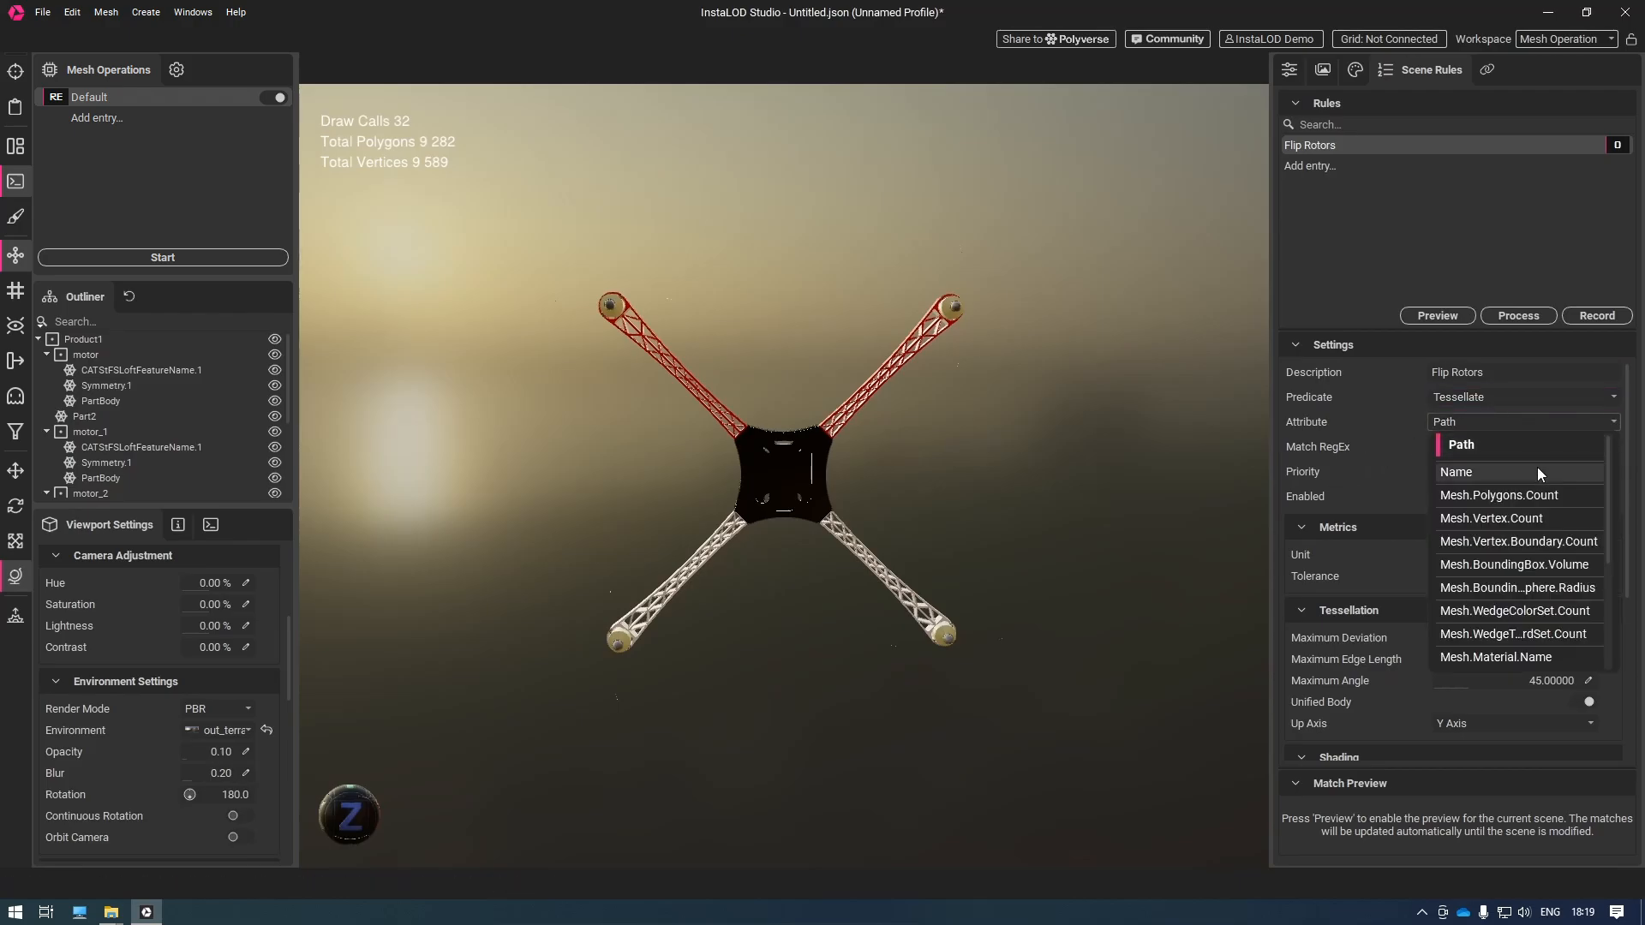
click(1508, 467)
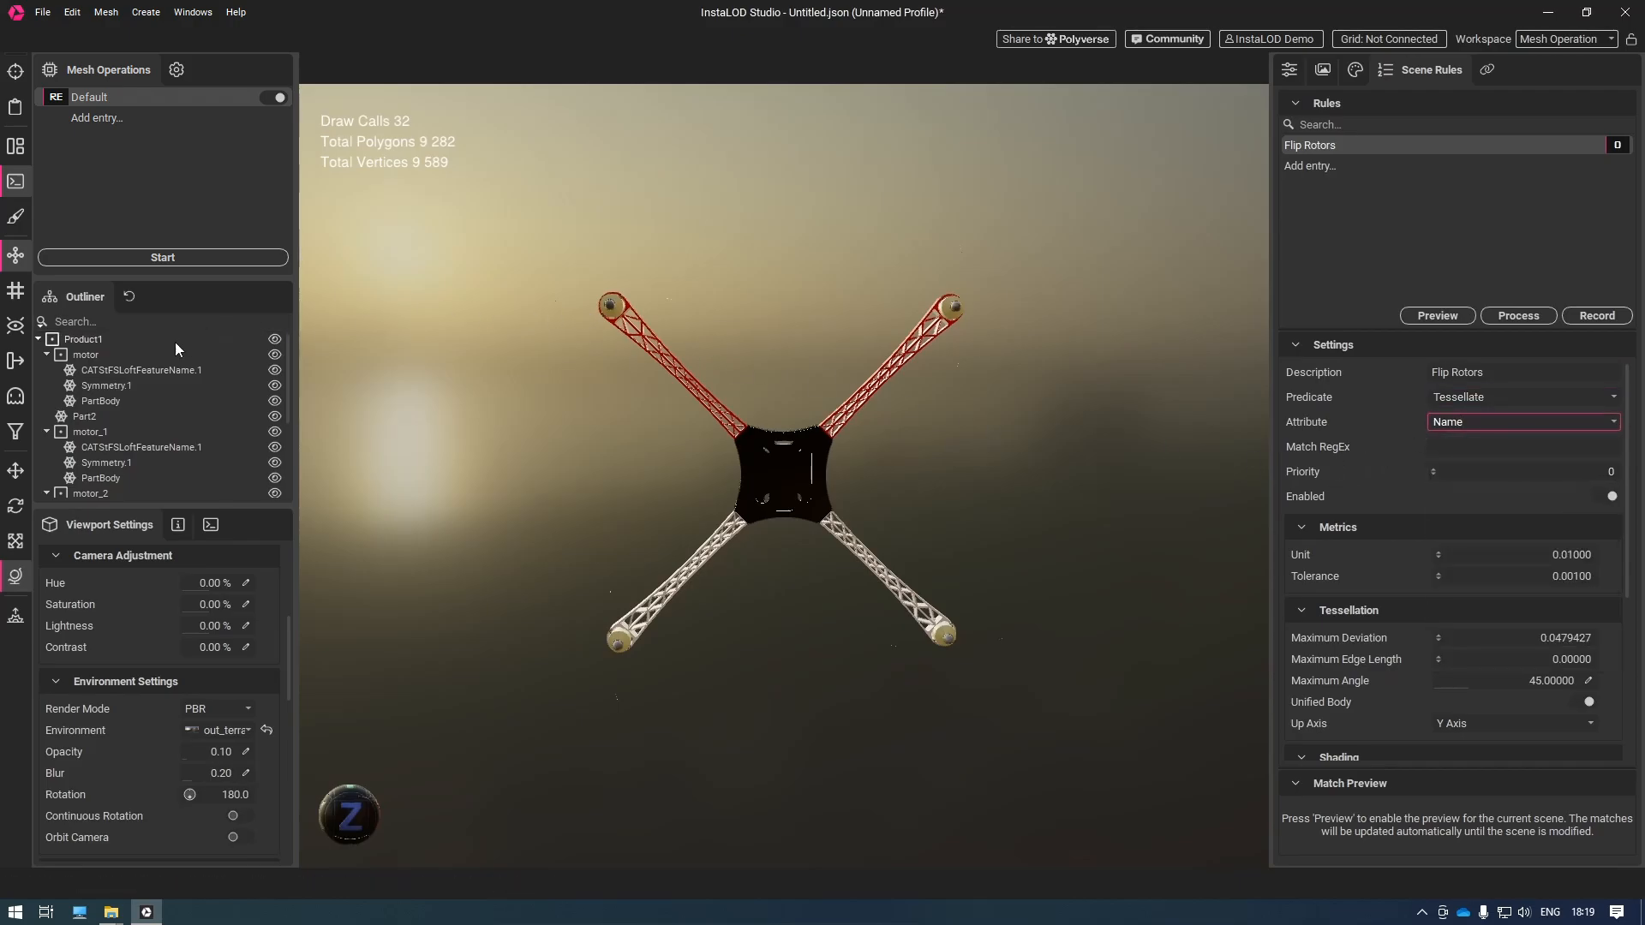
Set the Flip Rotors rule's match expression to the first motor's blade node name, CATStFSLoftFeatureName.1
click(160, 370)
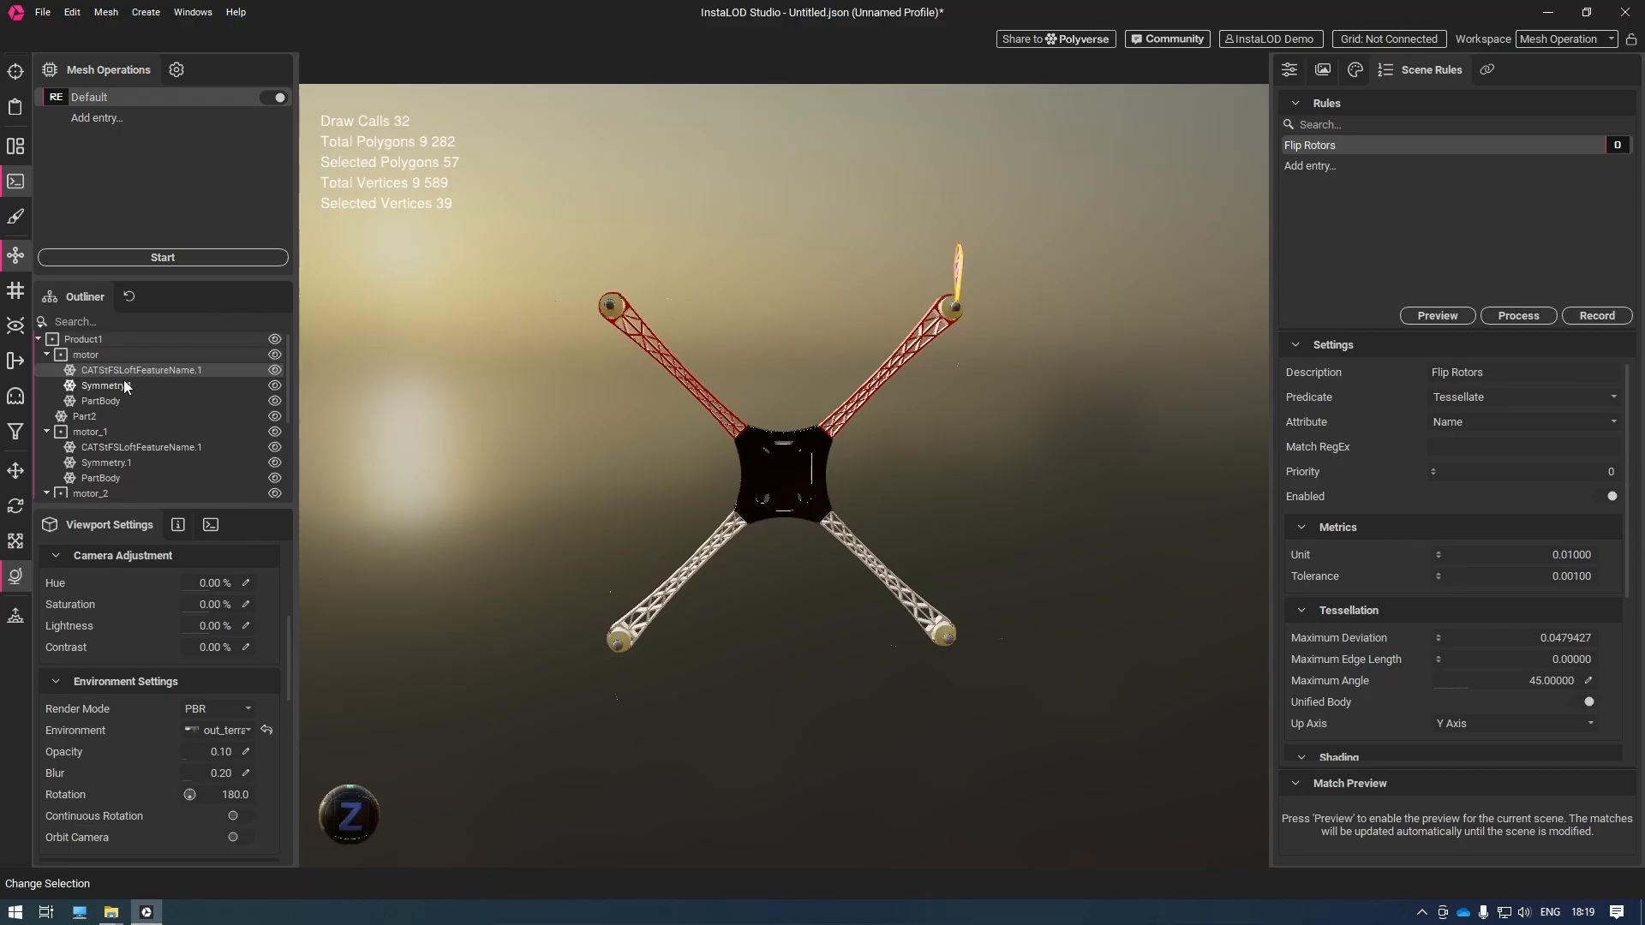
click(125, 385)
click(122, 372)
click(118, 388)
click(124, 373)
right_click(127, 374)
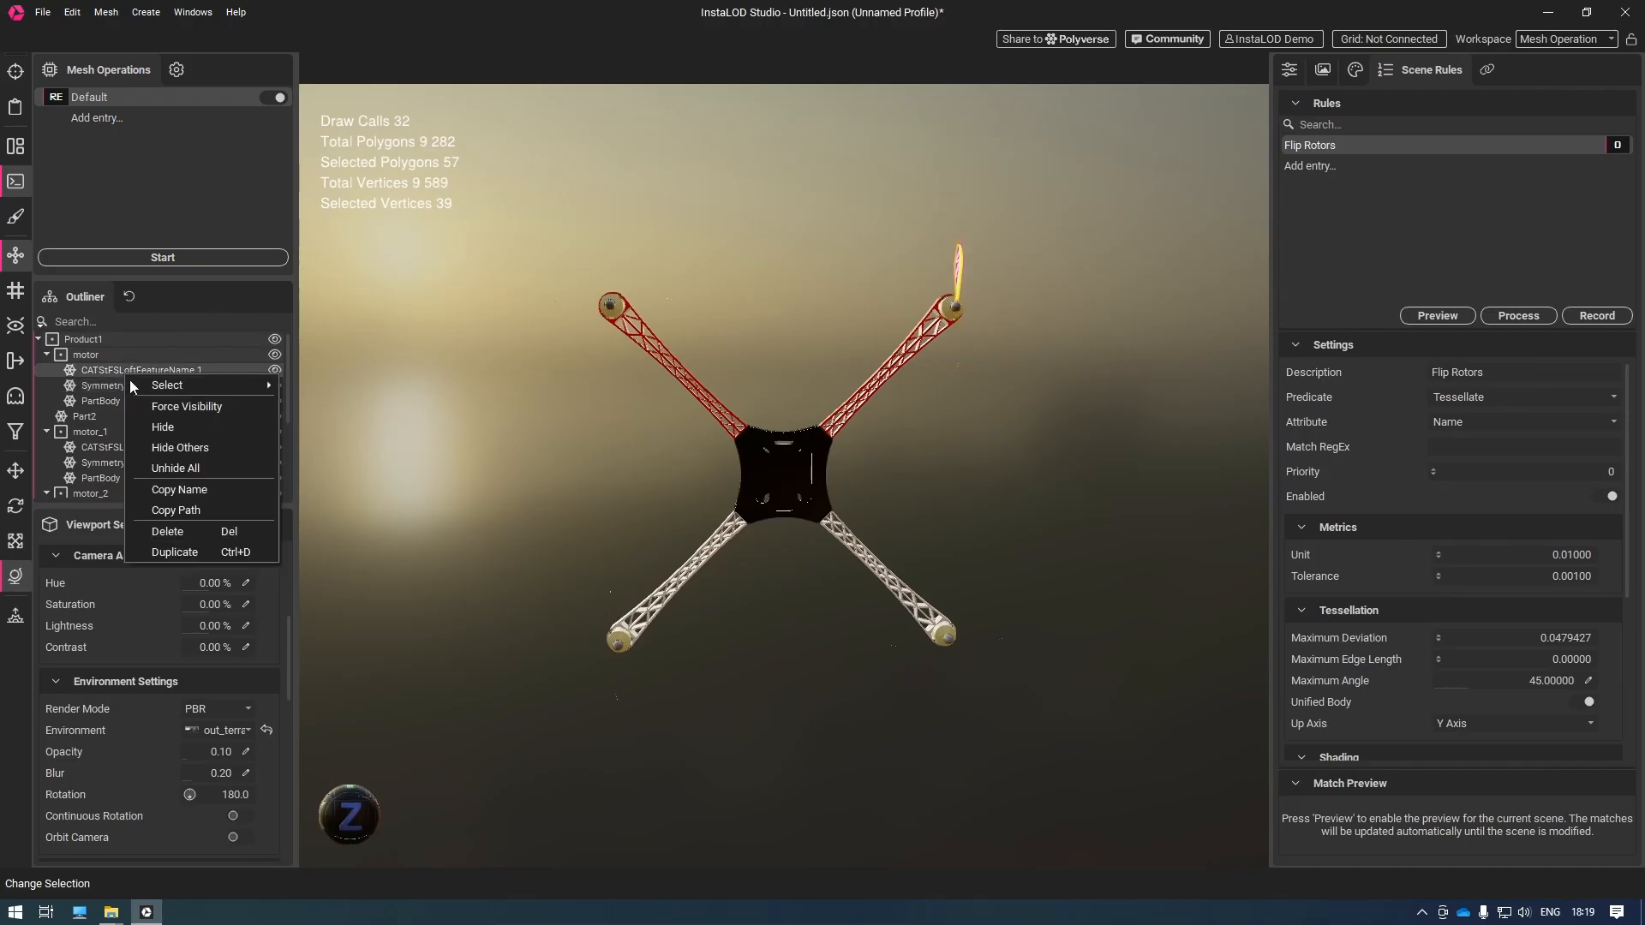
click(177, 484)
click(1502, 455)
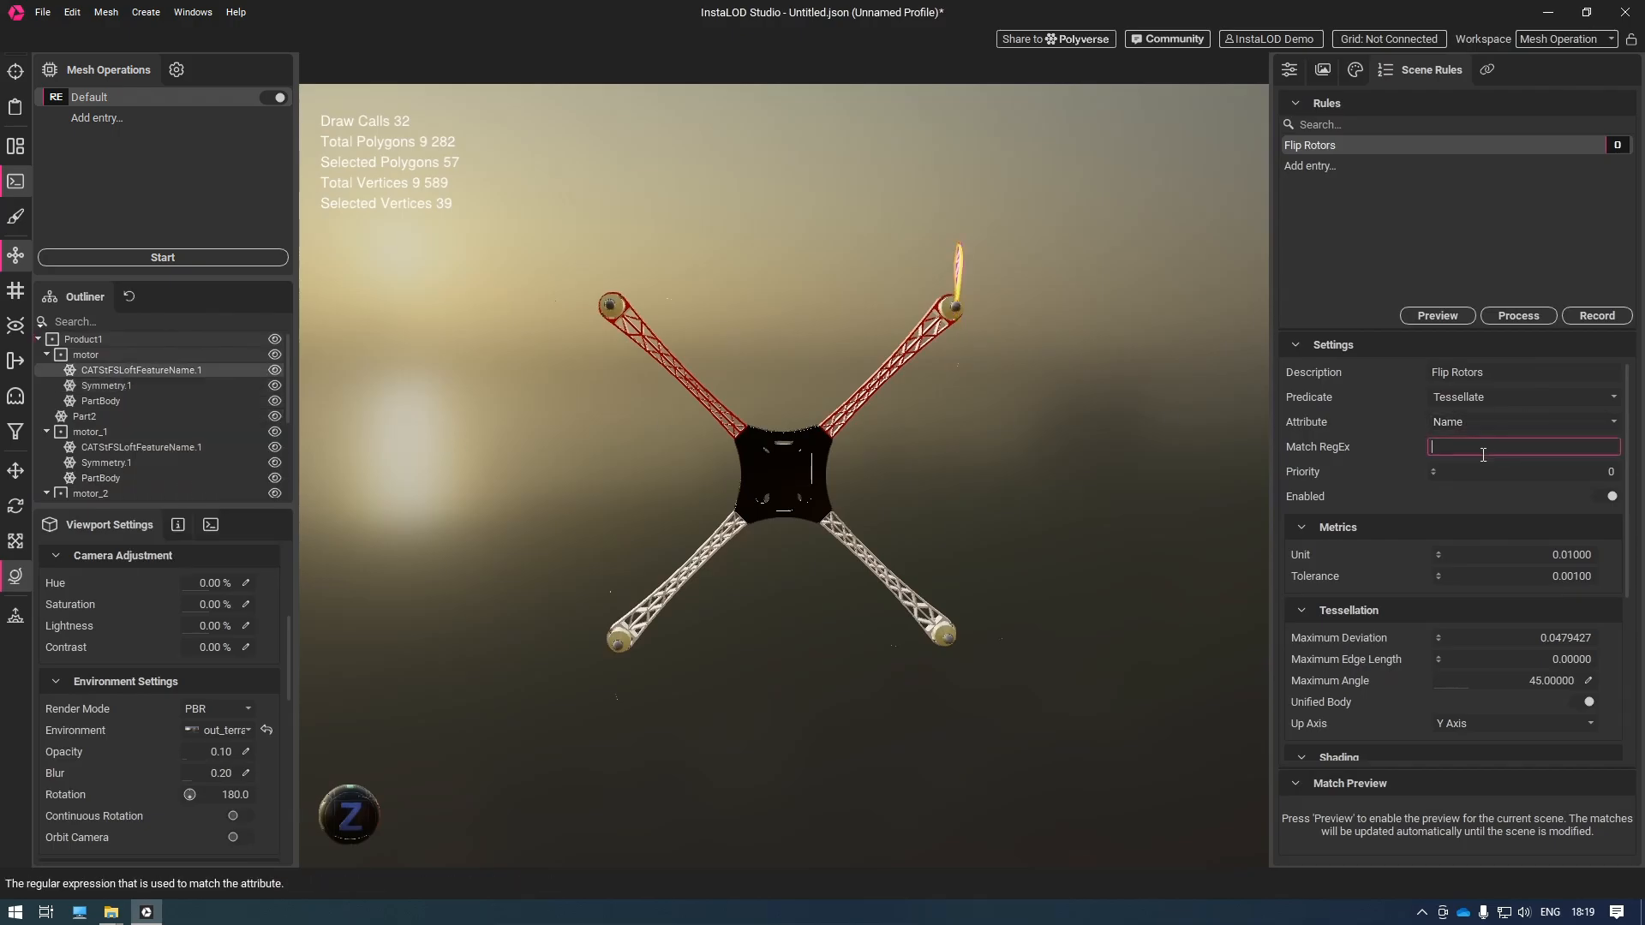
key(ctrl+v)
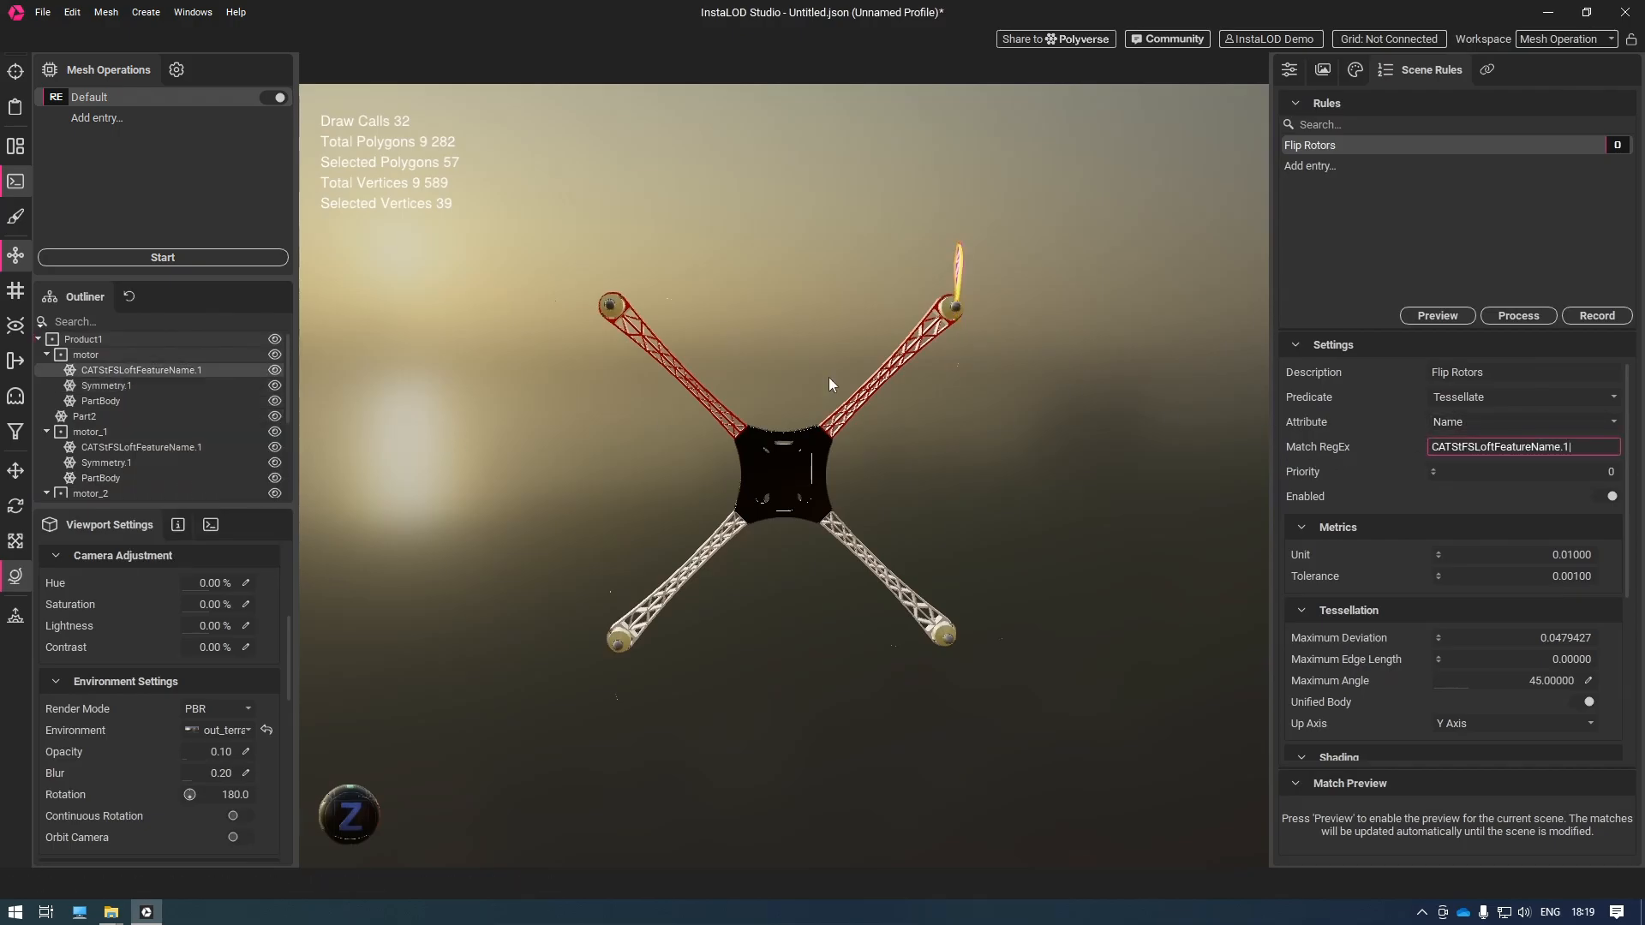
Extend the Flip Rotors match expression with the opposite blade's node name as an alternative: |Symmetry.1
click(191, 372)
click(172, 382)
right_click(172, 382)
click(311, 491)
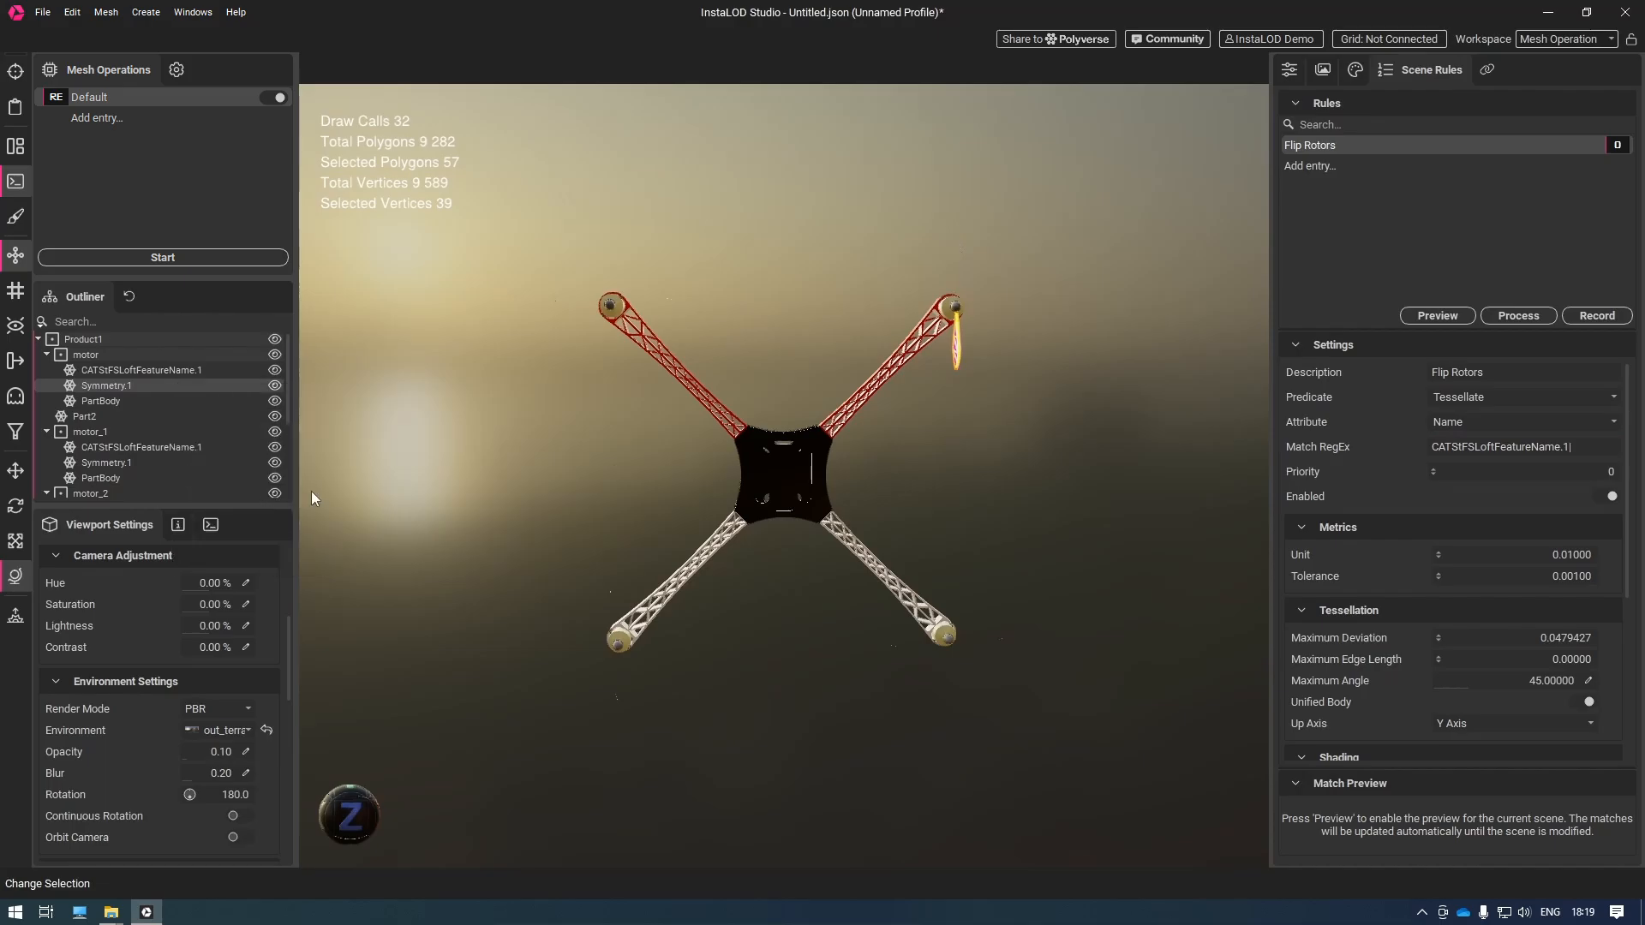
click(1467, 444)
text(|)
key(ctrl+v)
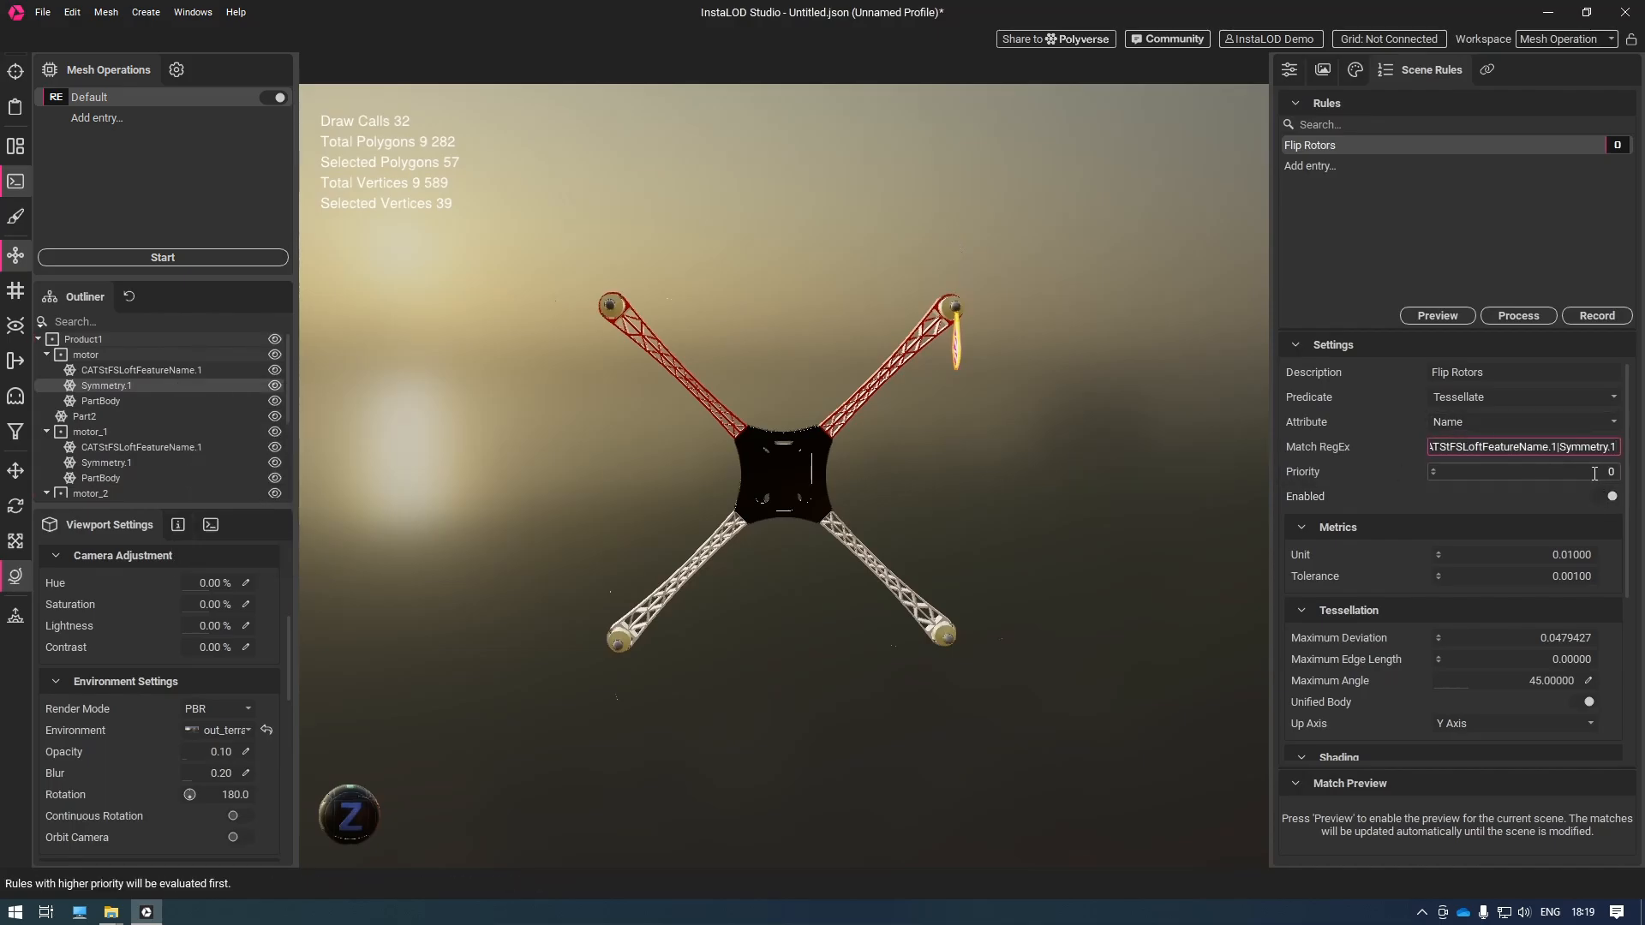
Set the Flip Rotors rule's priority to 10
drag(1594, 473, 1644, 478)
text(10)
key(Return)
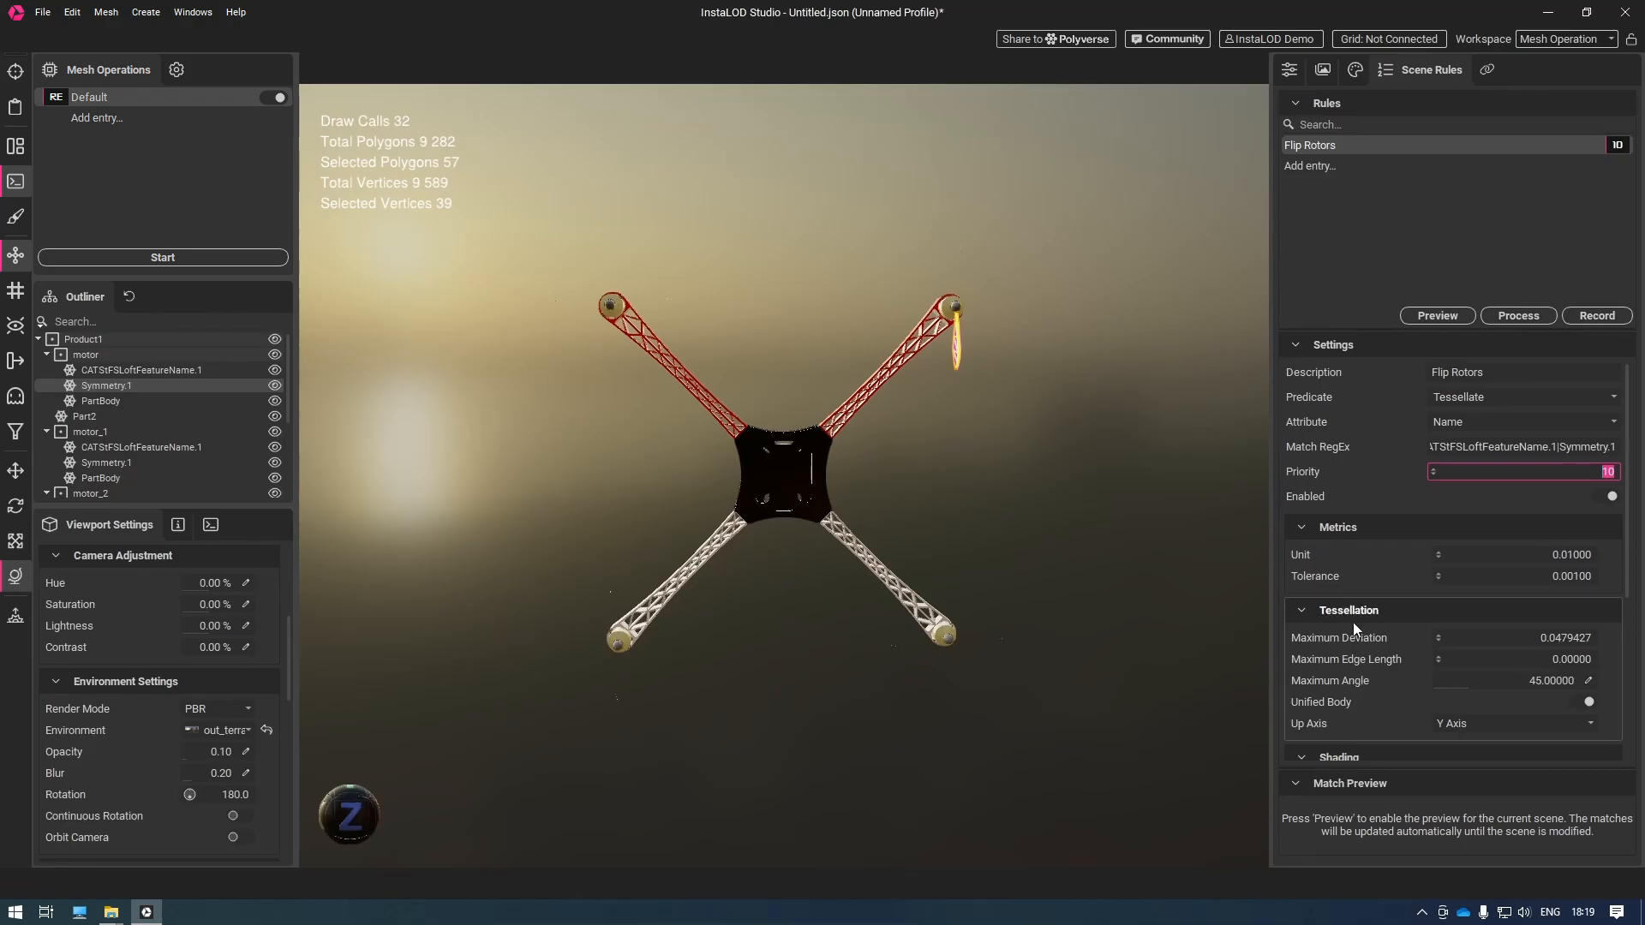
Enable Invert Normals in the Flip Rotors rule's shading settings and process the scene rules
scroll(1353, 624, down, 3)
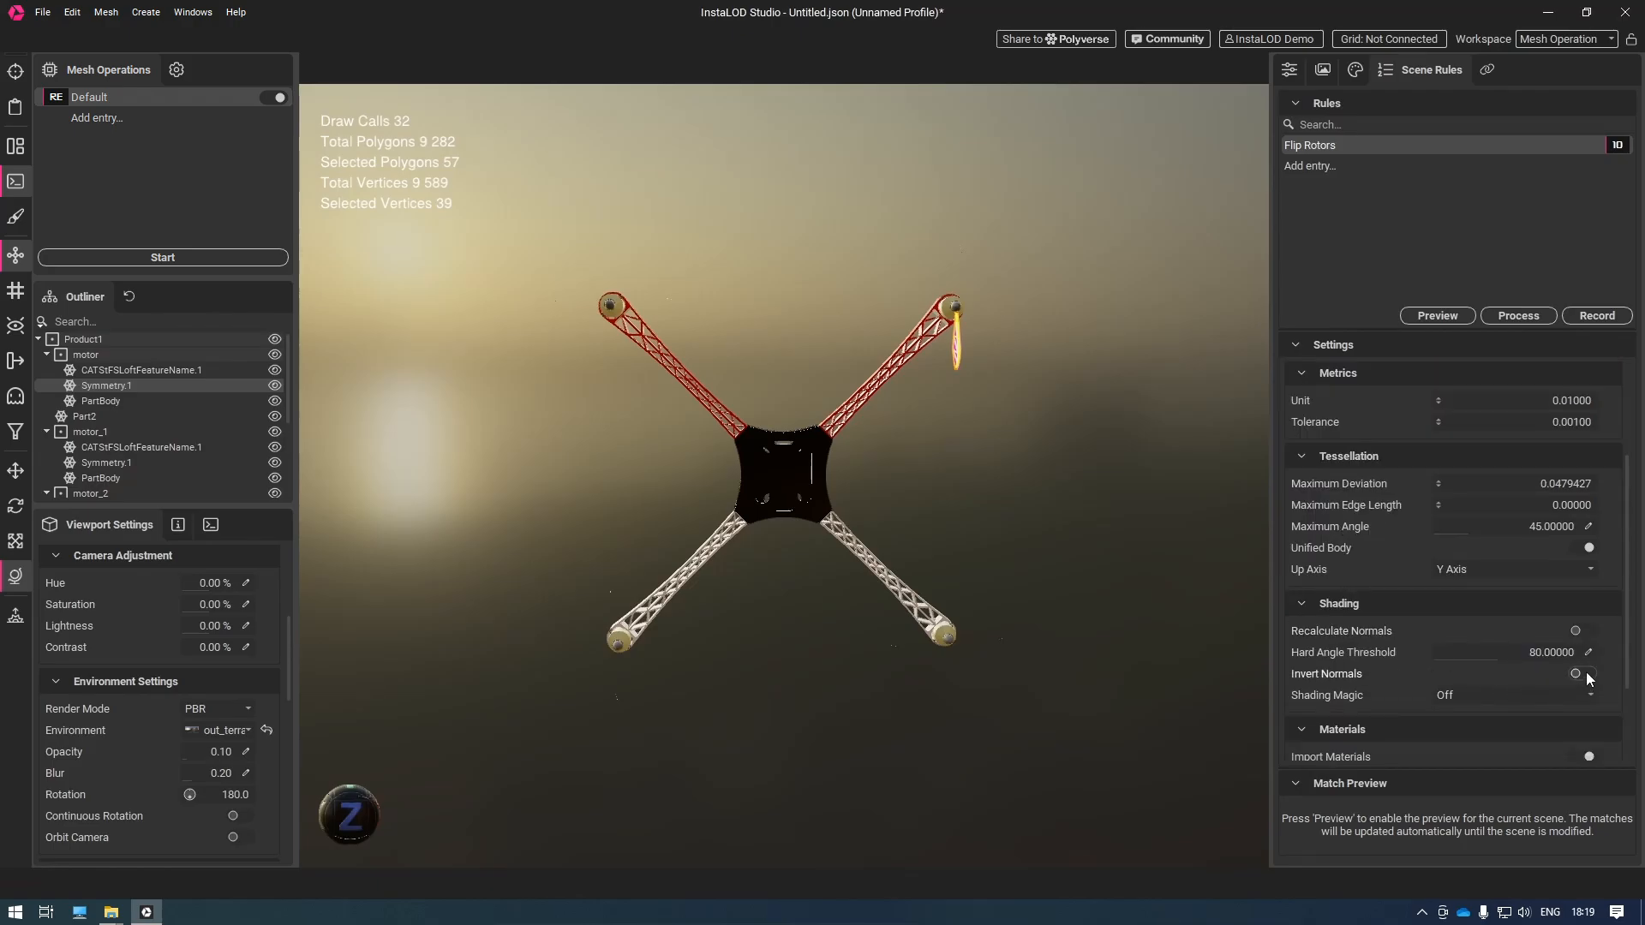
click(1588, 677)
click(1515, 316)
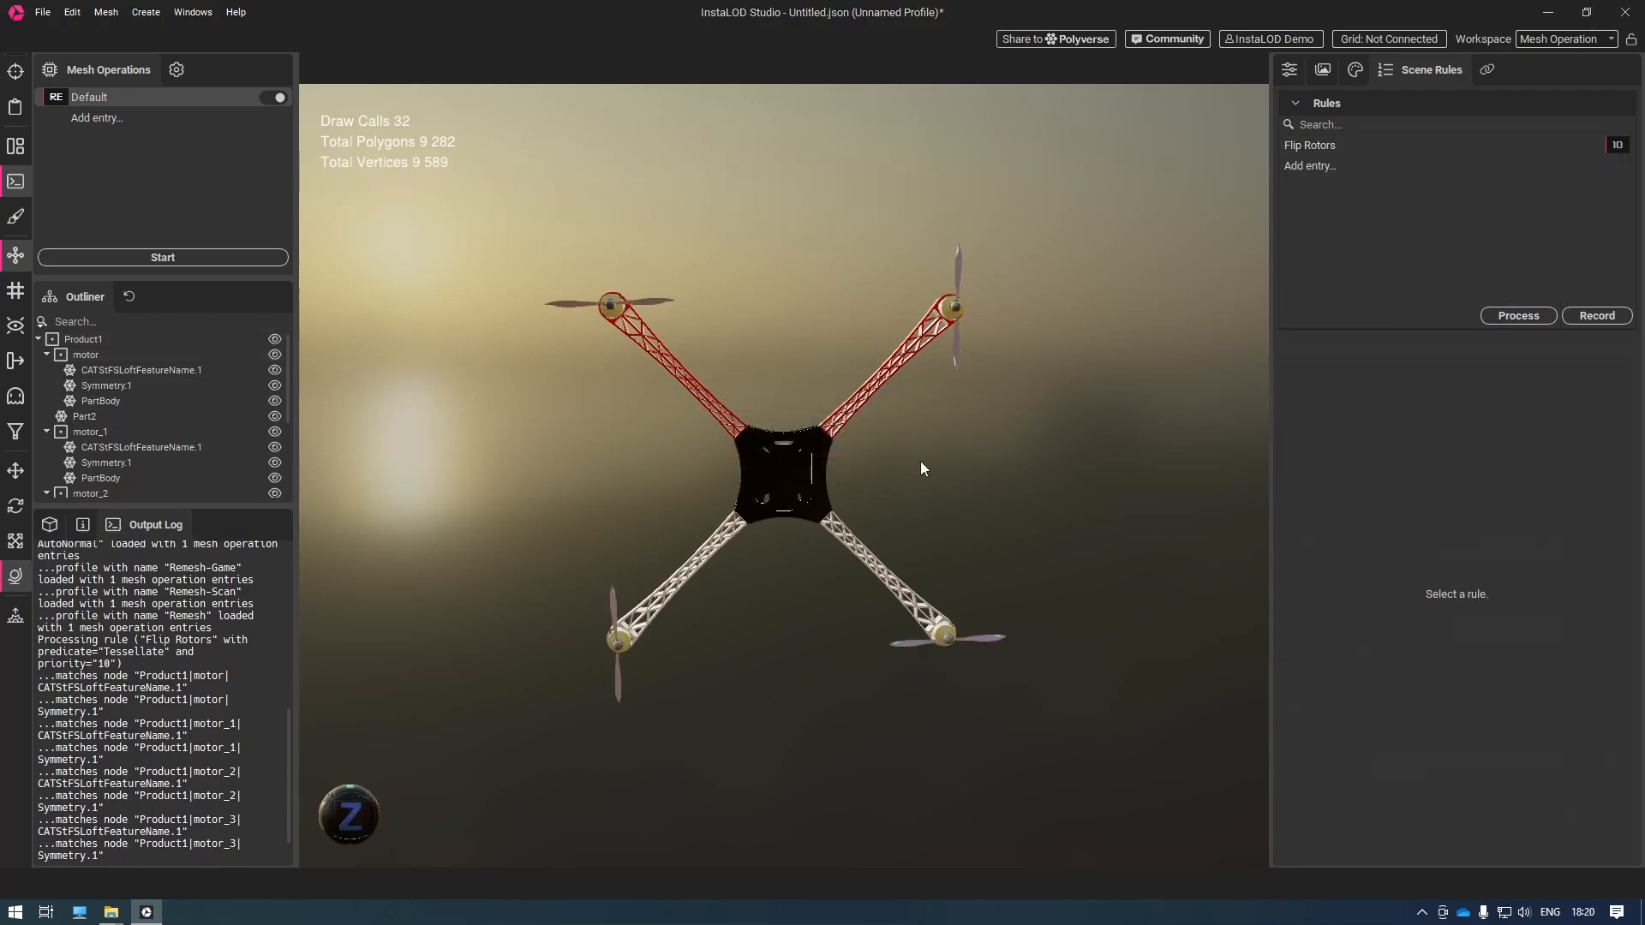
Copy the name of the drone frame node Part2 and add a scene rule called Group Body
click(807, 464)
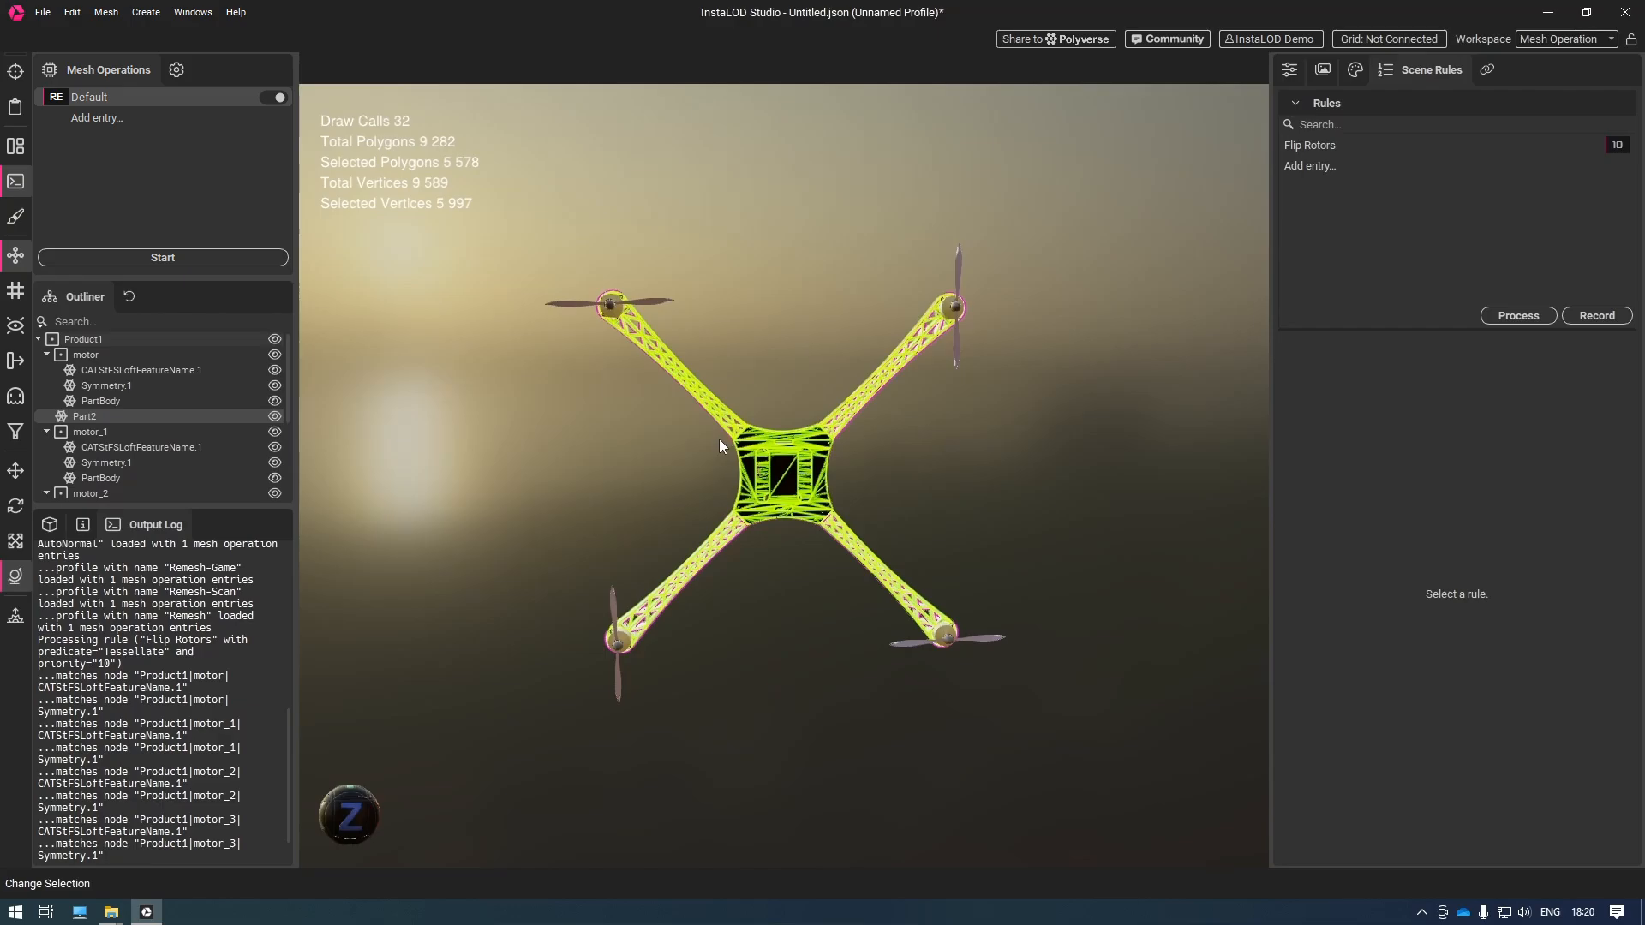
right_click(151, 419)
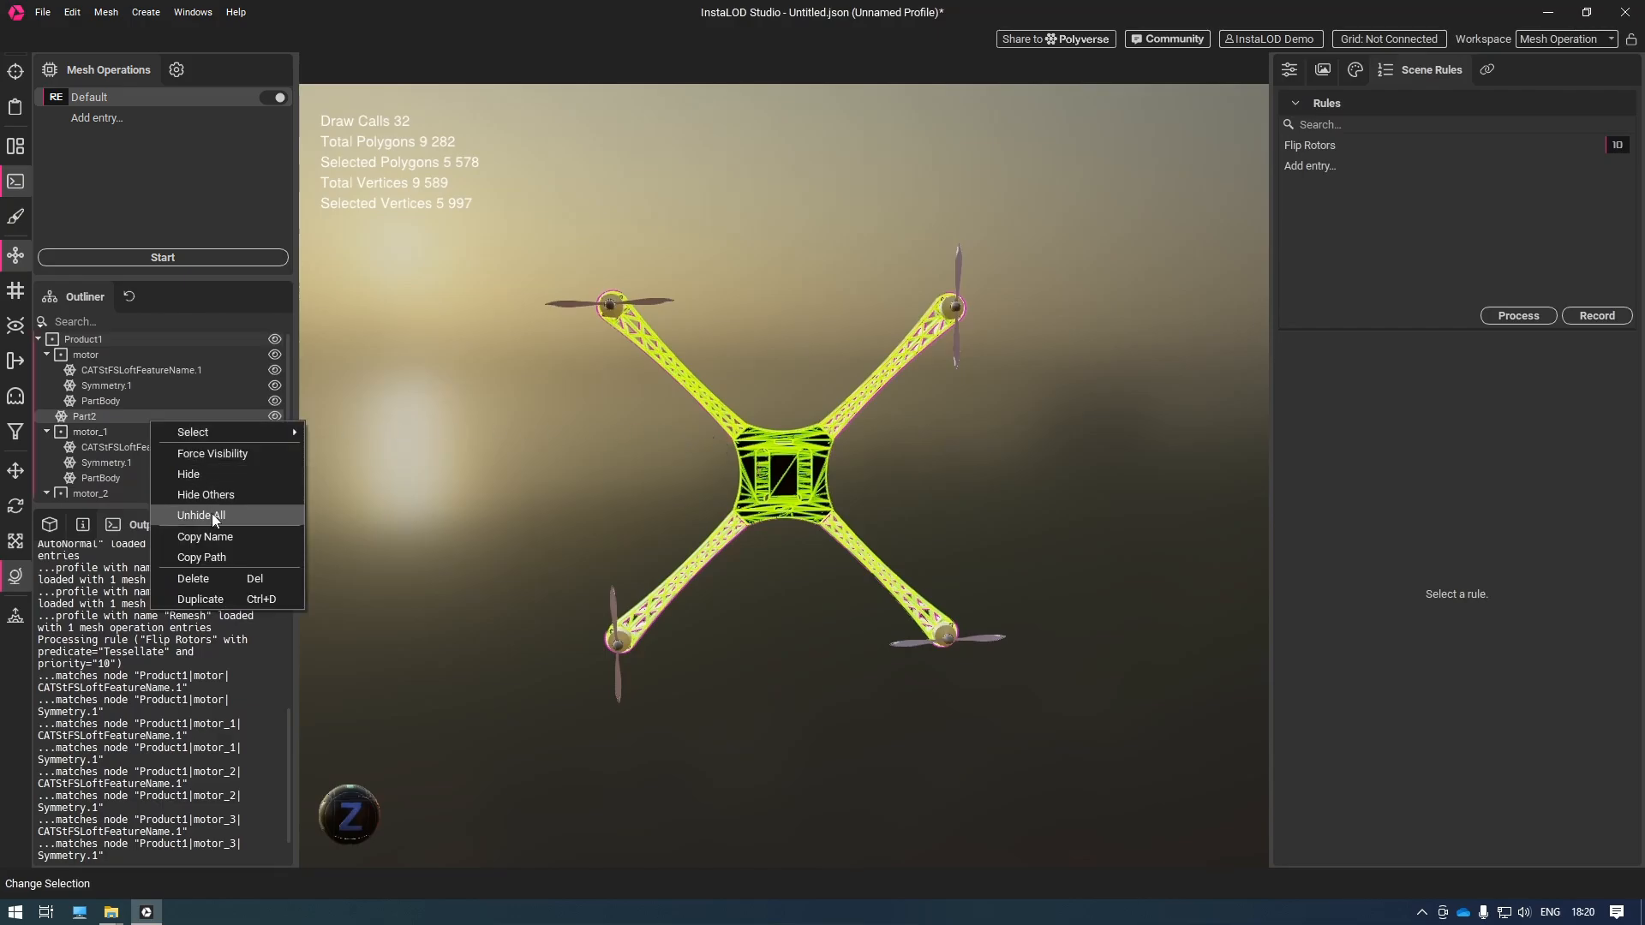
click(221, 537)
click(1319, 167)
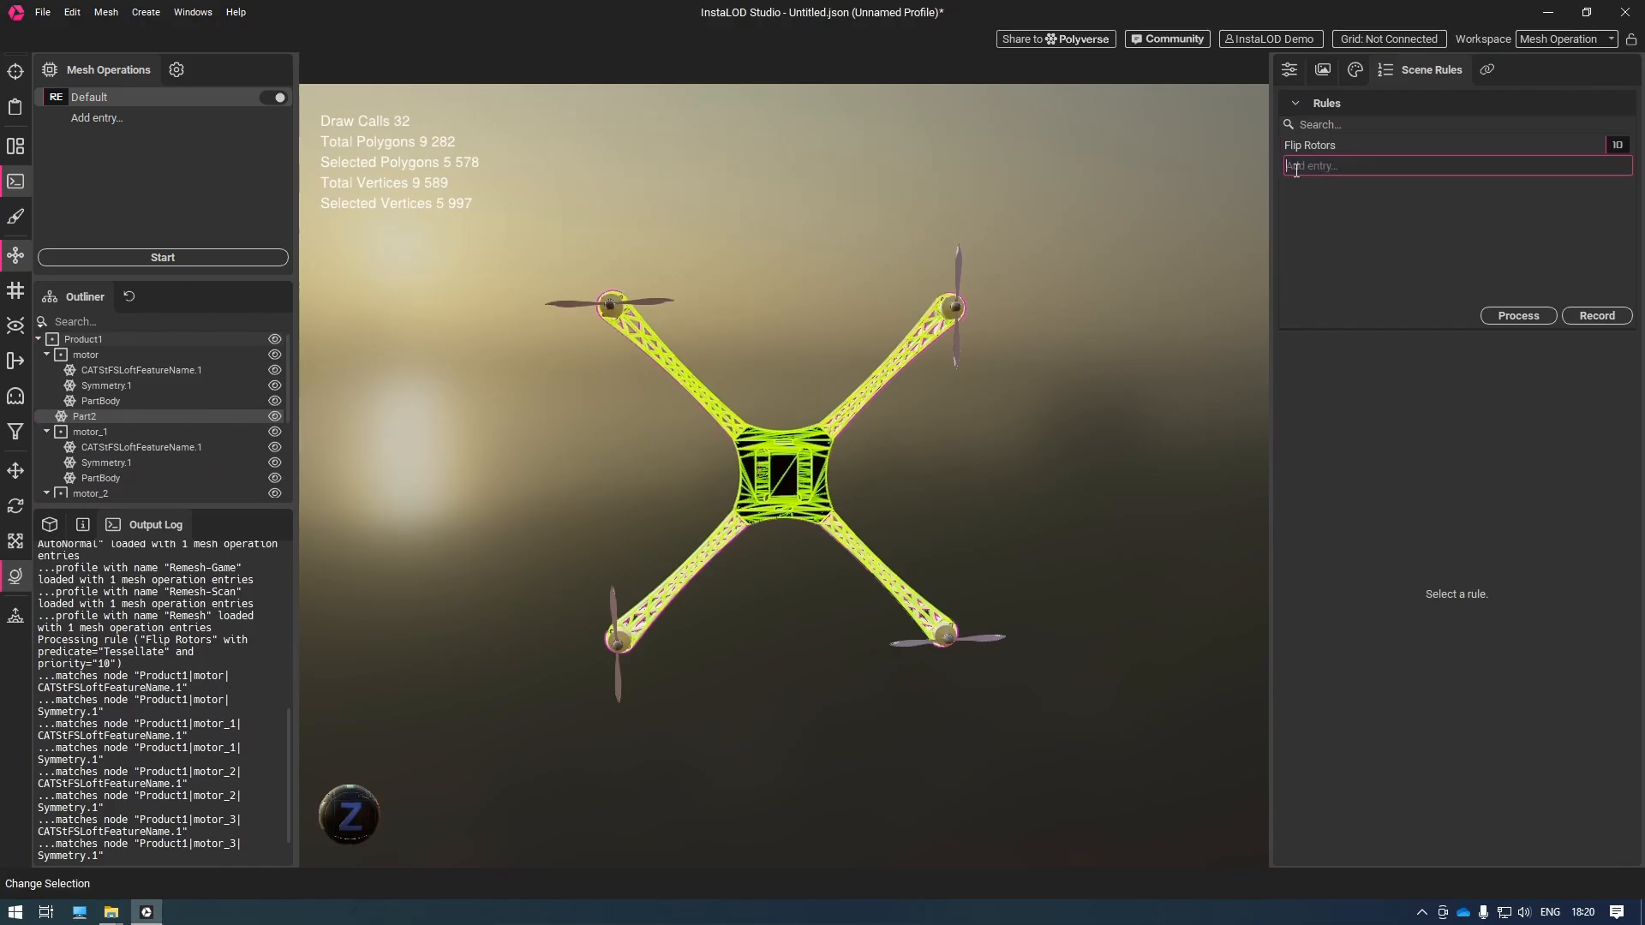
text(Group Body)
key(Return)
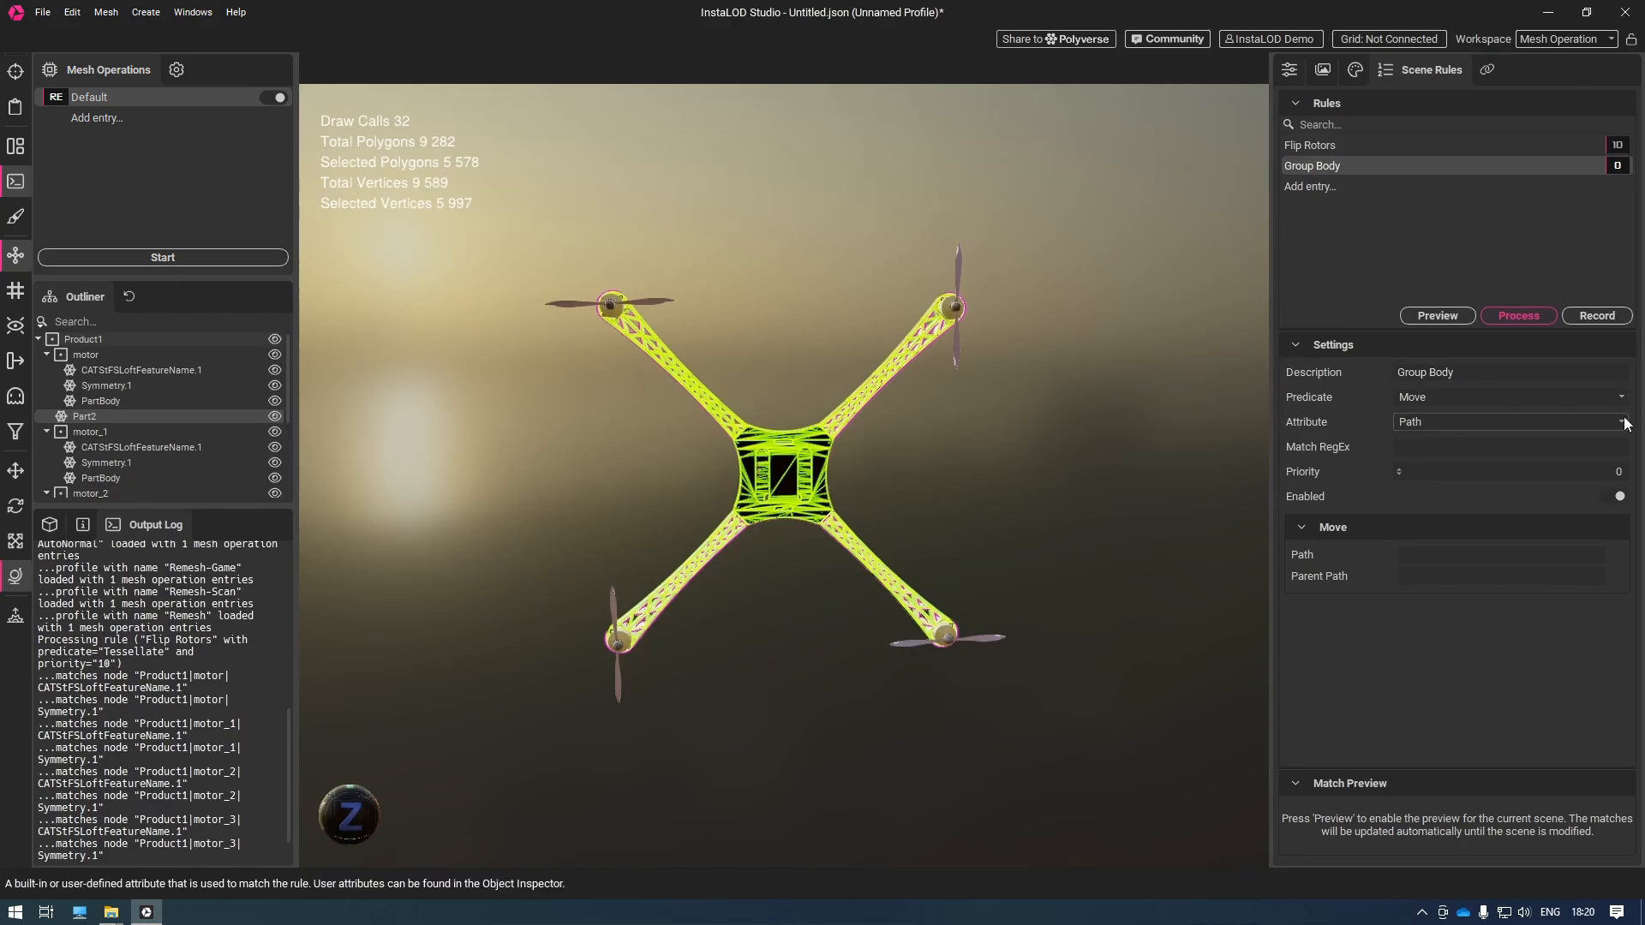
Make the Group Body rule match by Name with the expression Part2
click(1517, 421)
click(1530, 472)
click(1474, 447)
text(Part2)
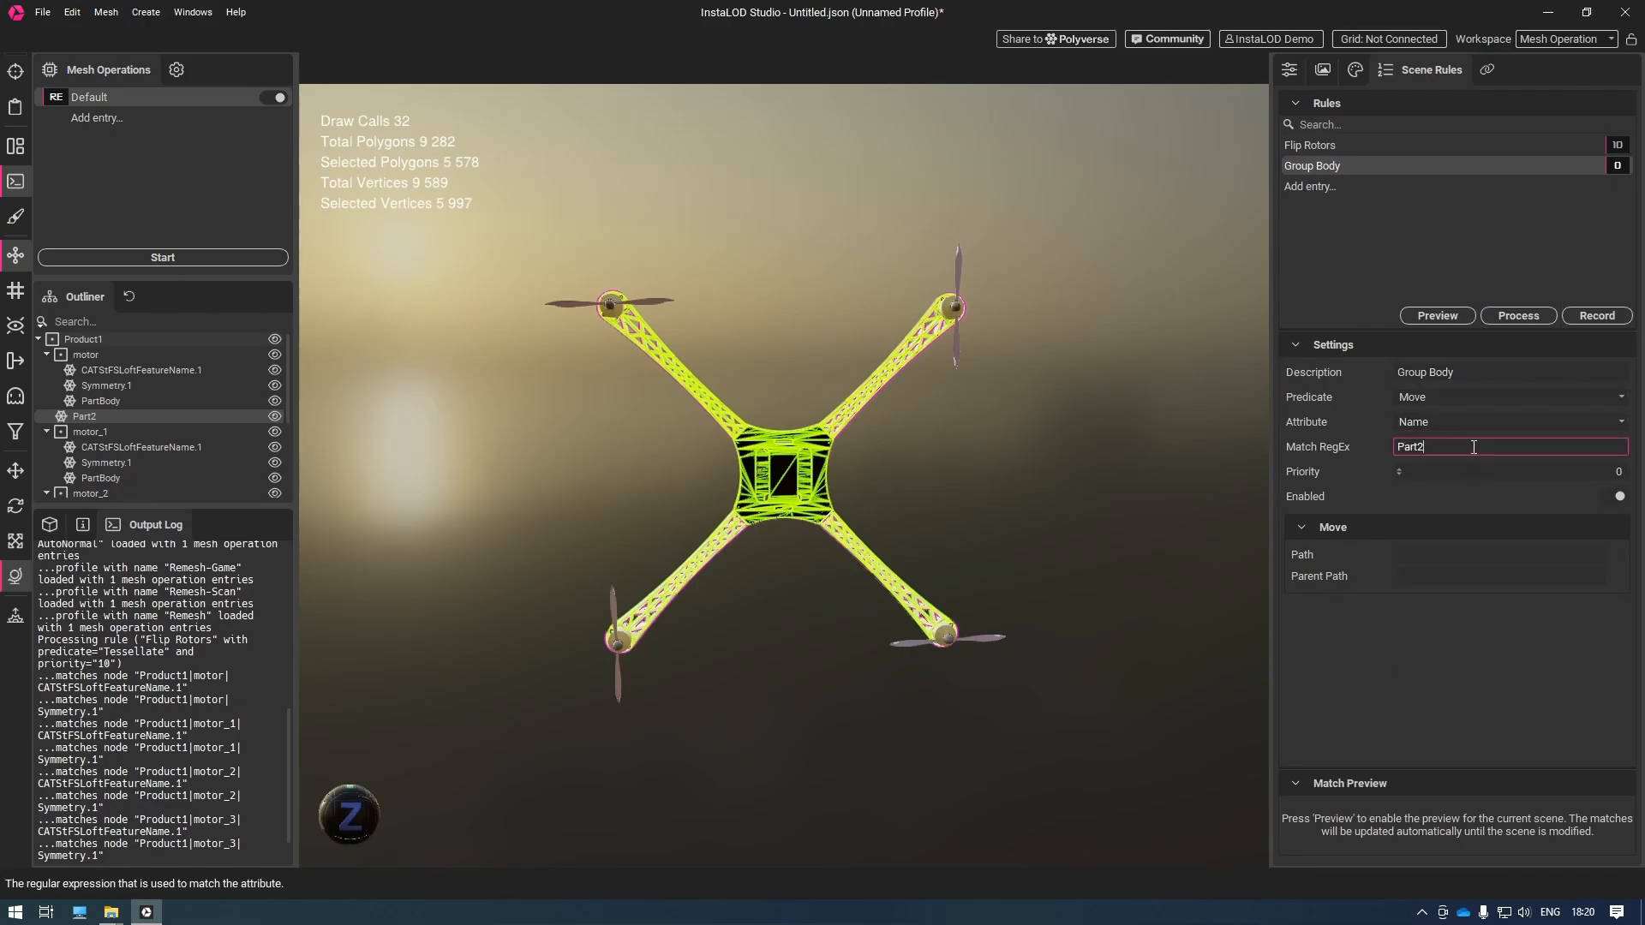
Set the Group Body rule's priority to 8 and its Move path to BodyParts|Part
click(1616, 471)
key(BackSpace)
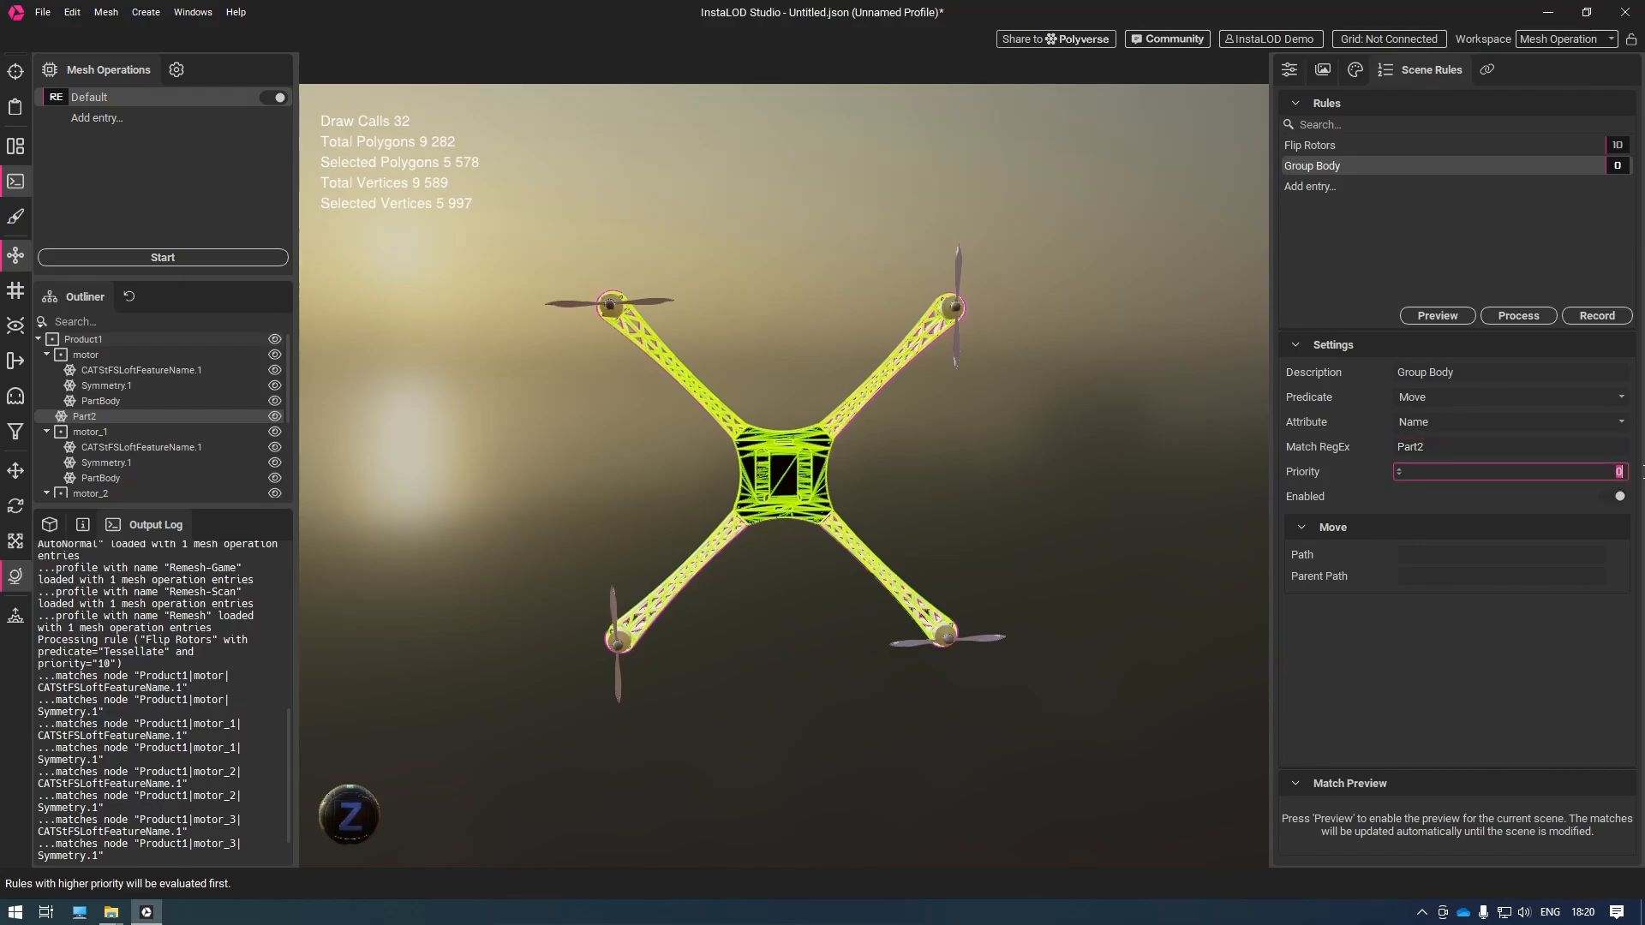
text(8)
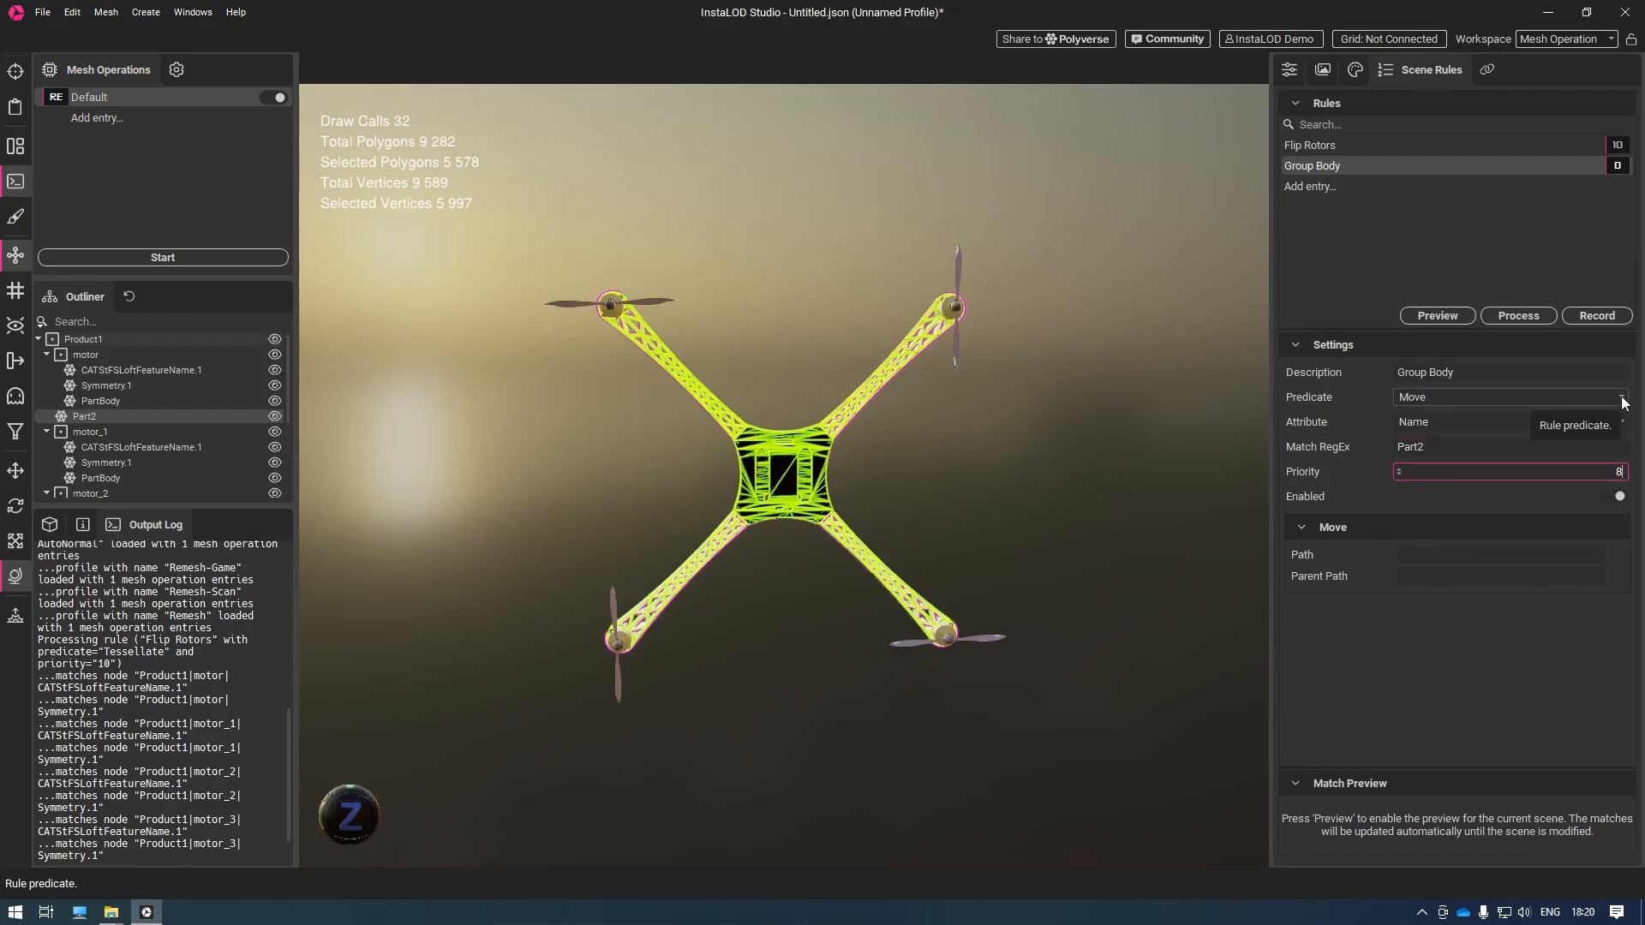
click(1430, 551)
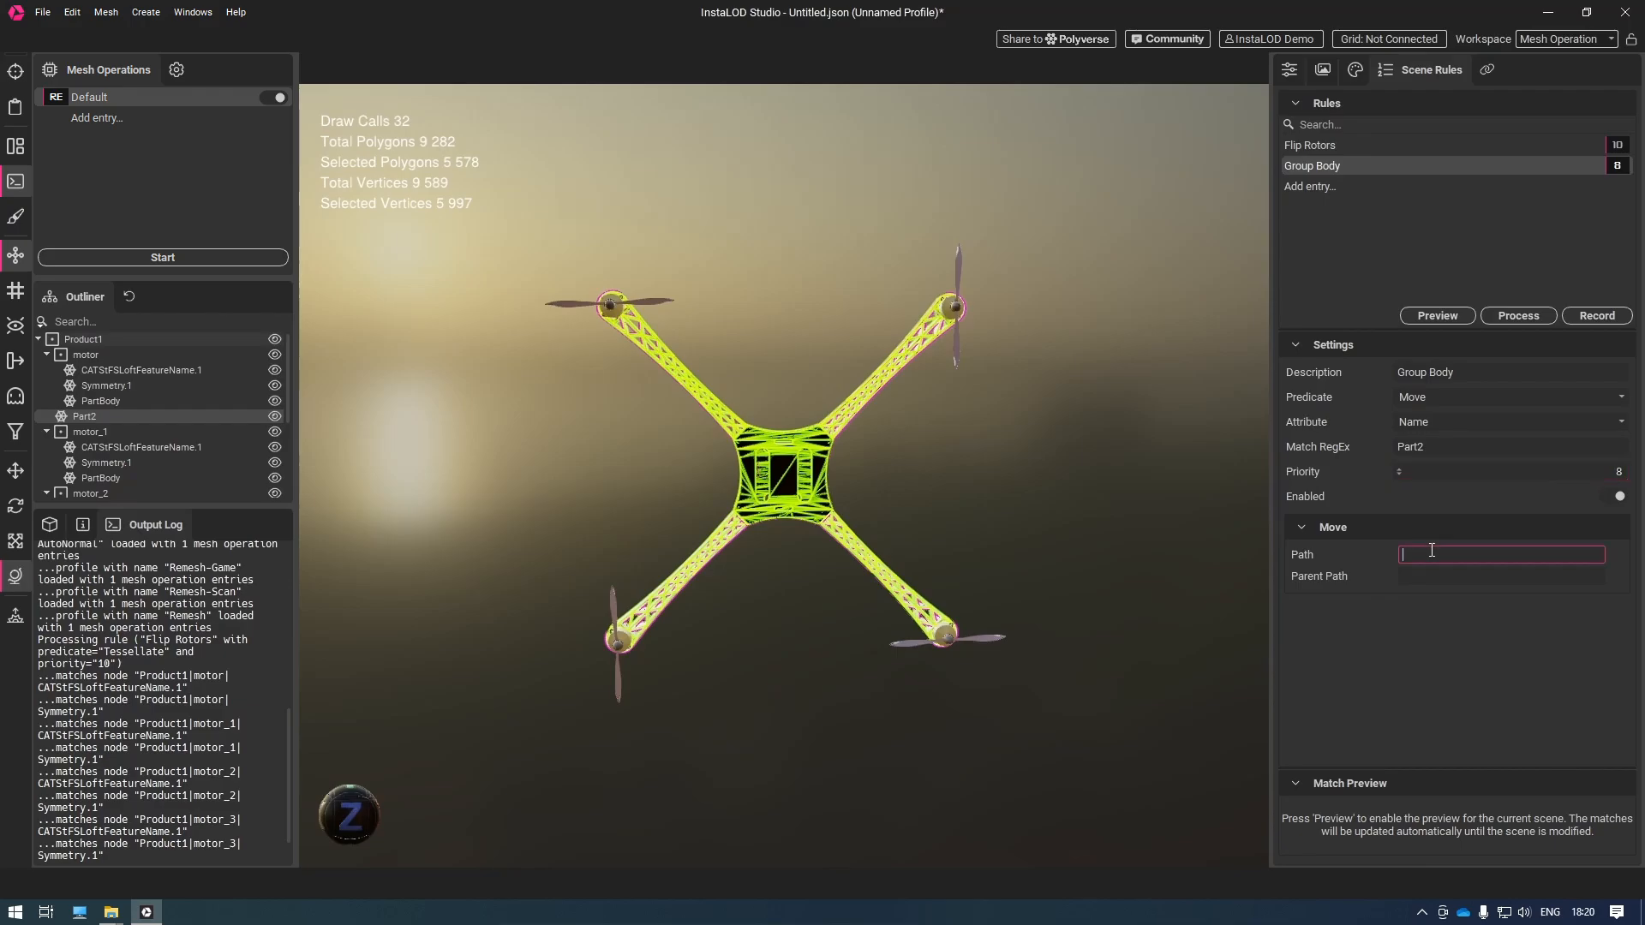
text(BodyParts|Part)
Extend the Group Body match expression to Part2|PartBody, using the name copied from a motor's body node
click(949, 308)
click(615, 314)
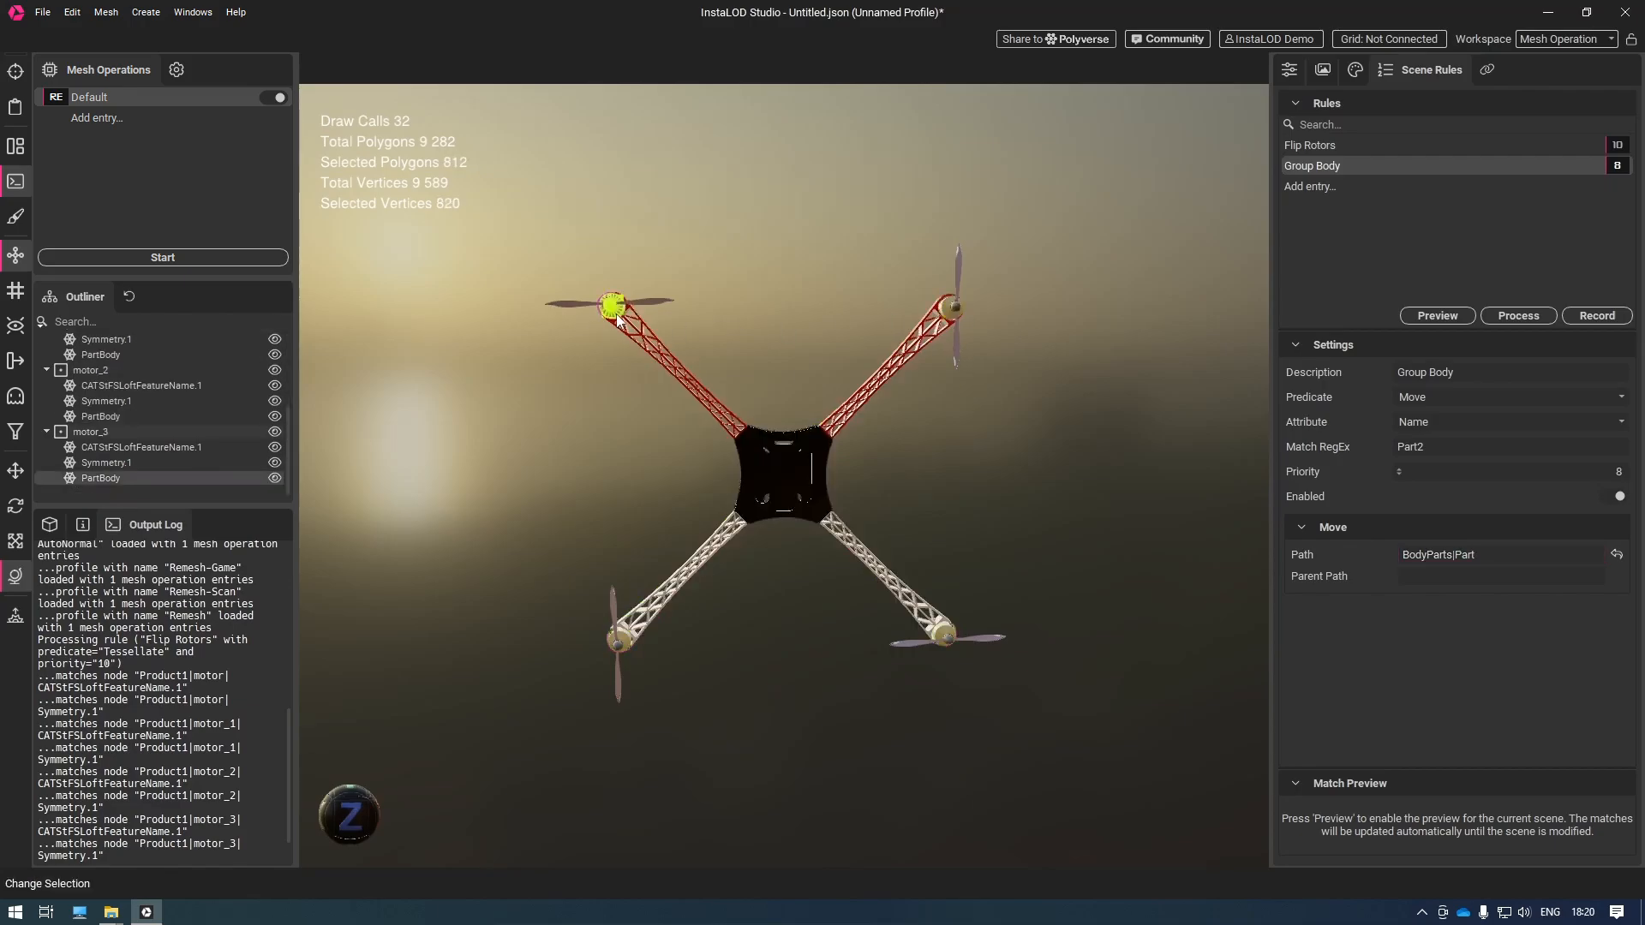
right_click(141, 476)
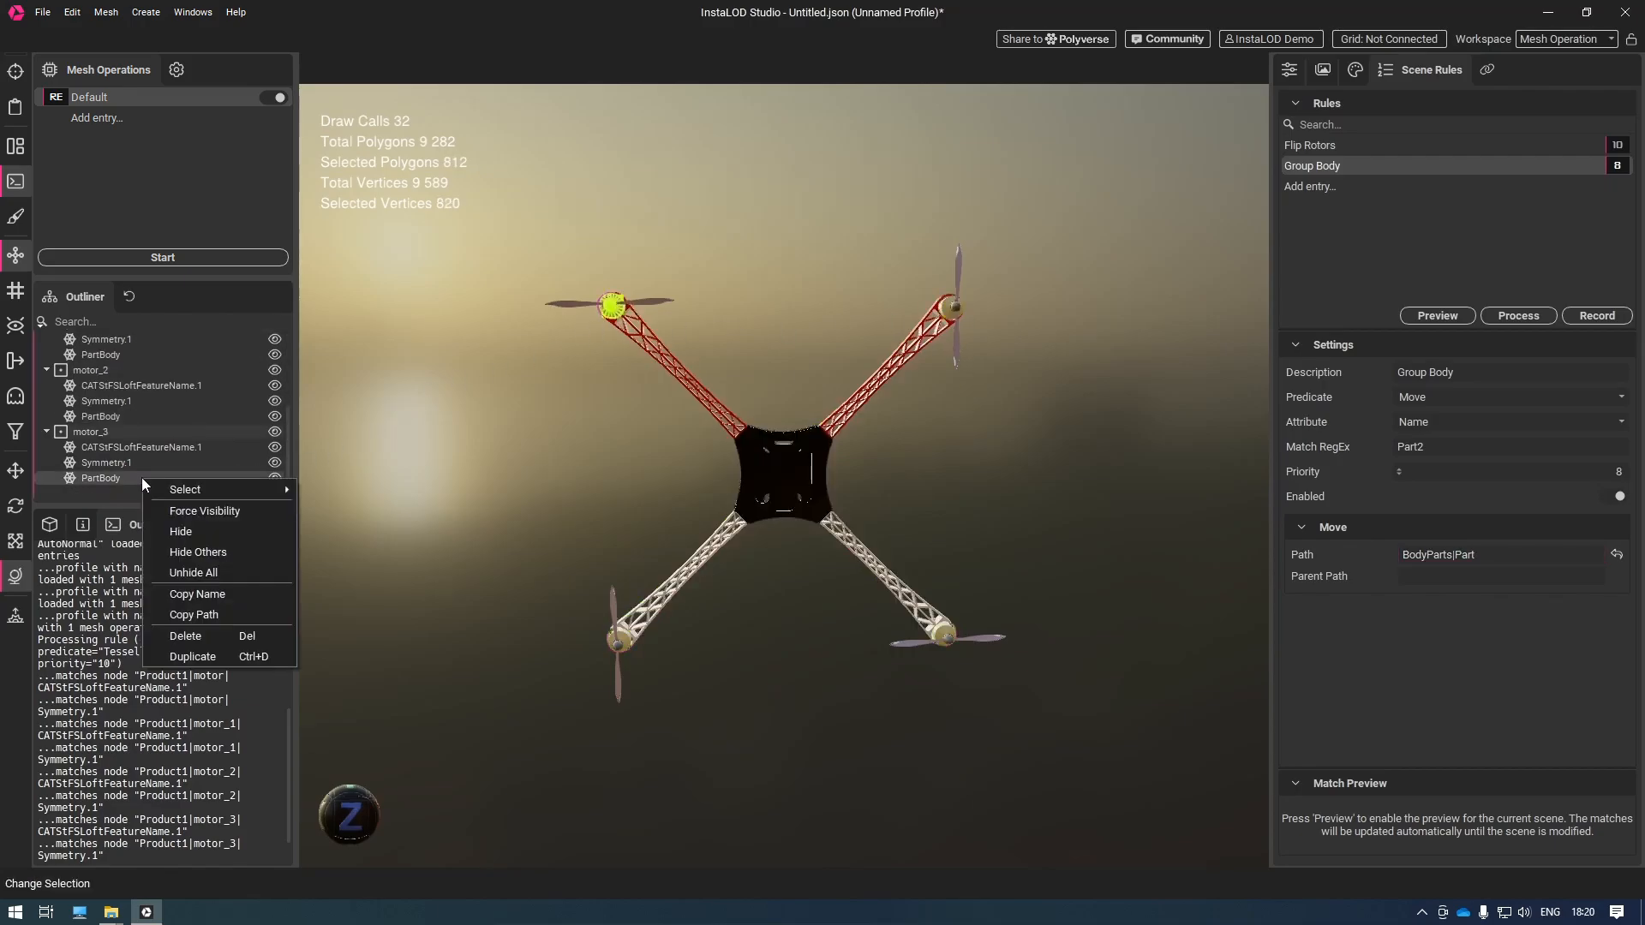
click(206, 600)
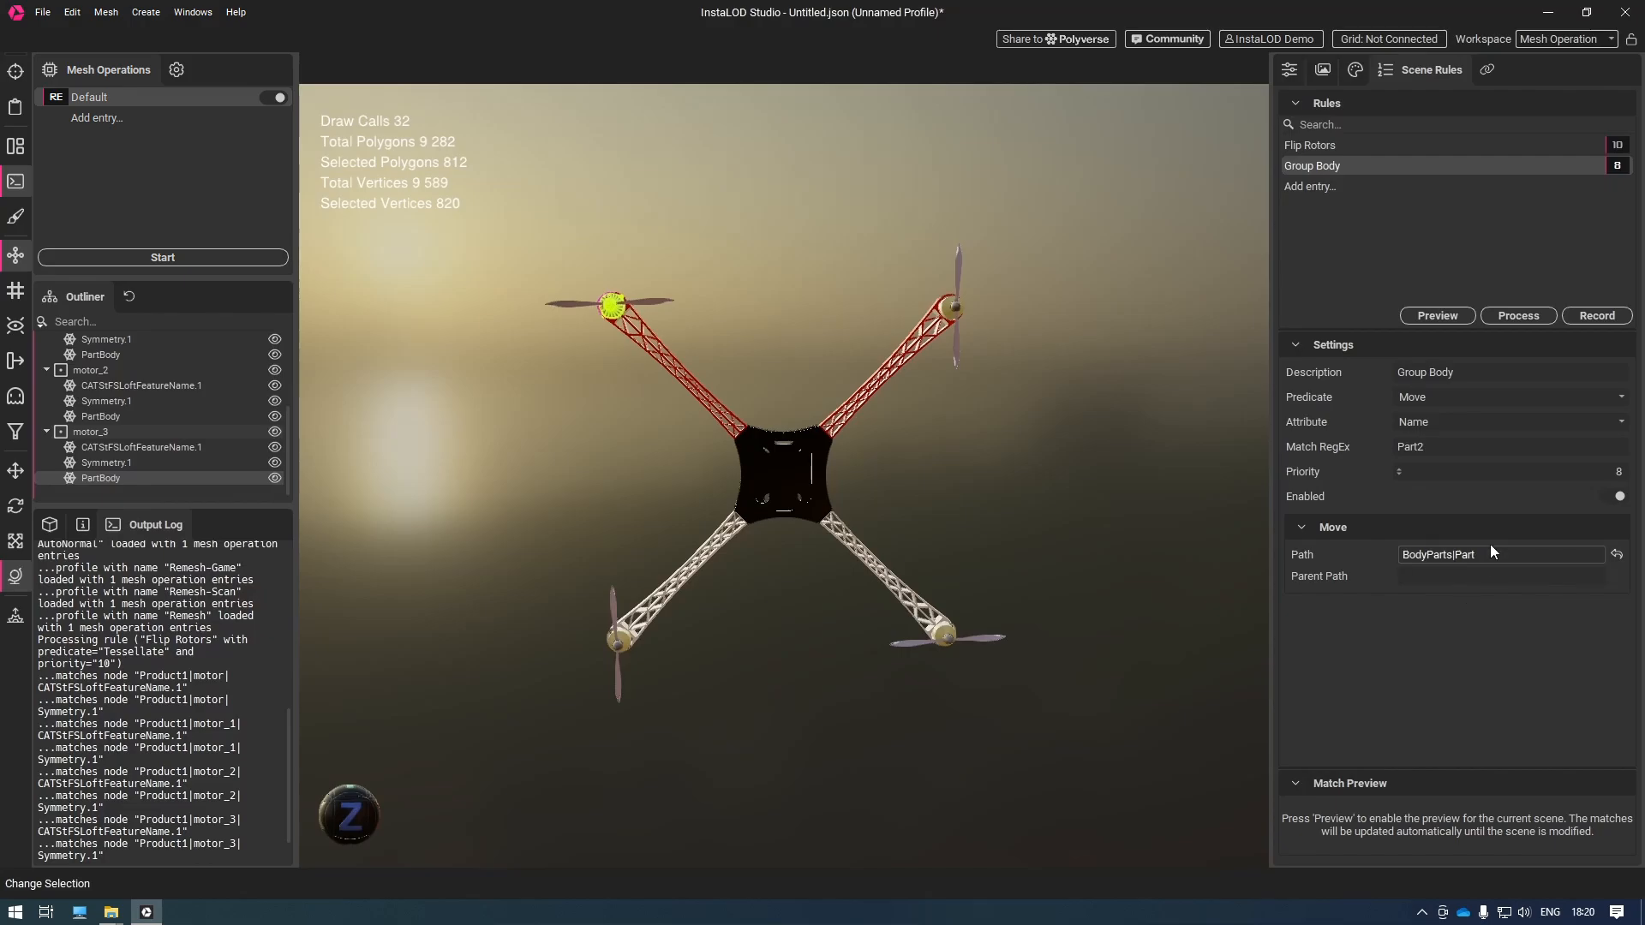
click(1482, 449)
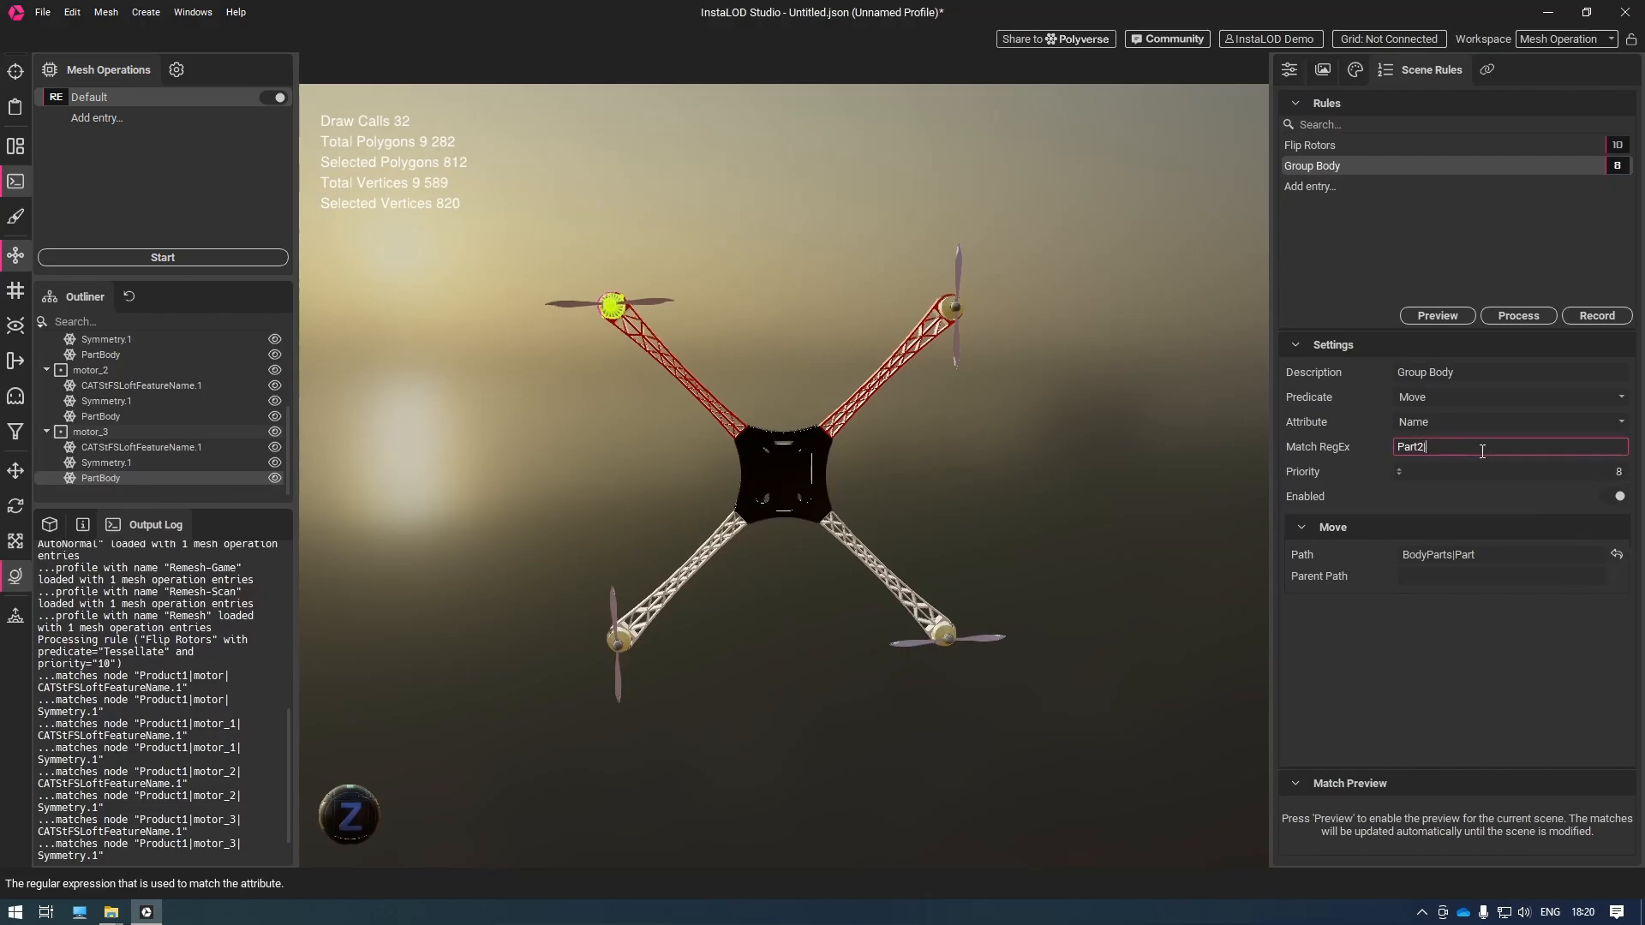
key(ctrl+v)
Process the scene rules and expand the BodyParts node in the hierarchy
drag(1504, 553, 1455, 561)
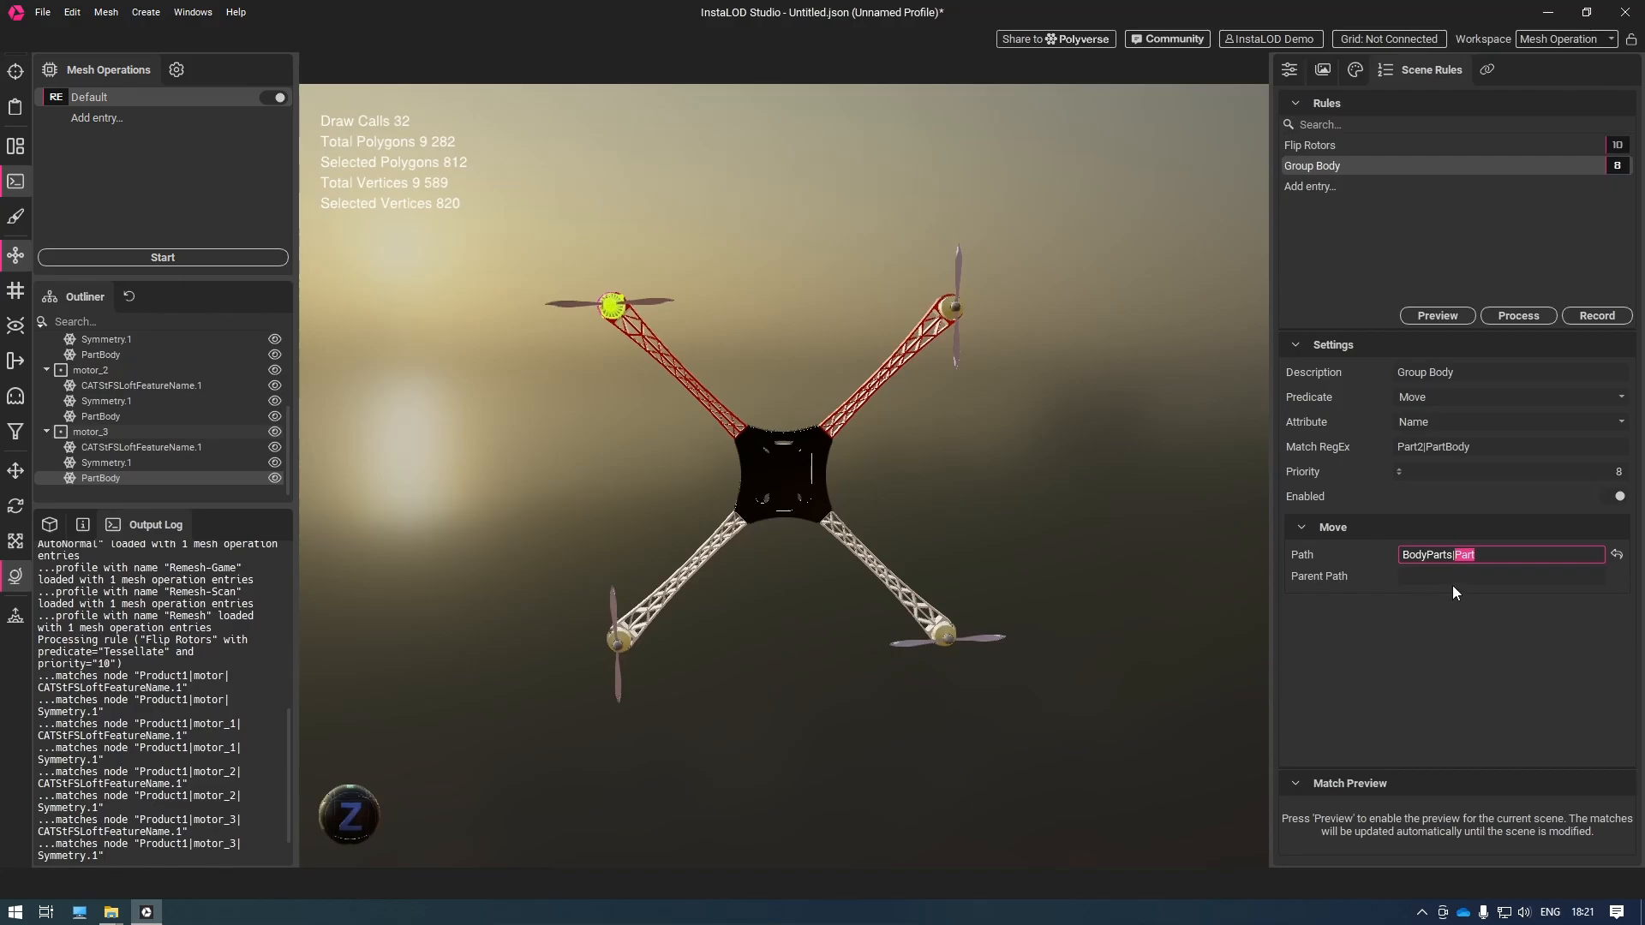
click(1518, 315)
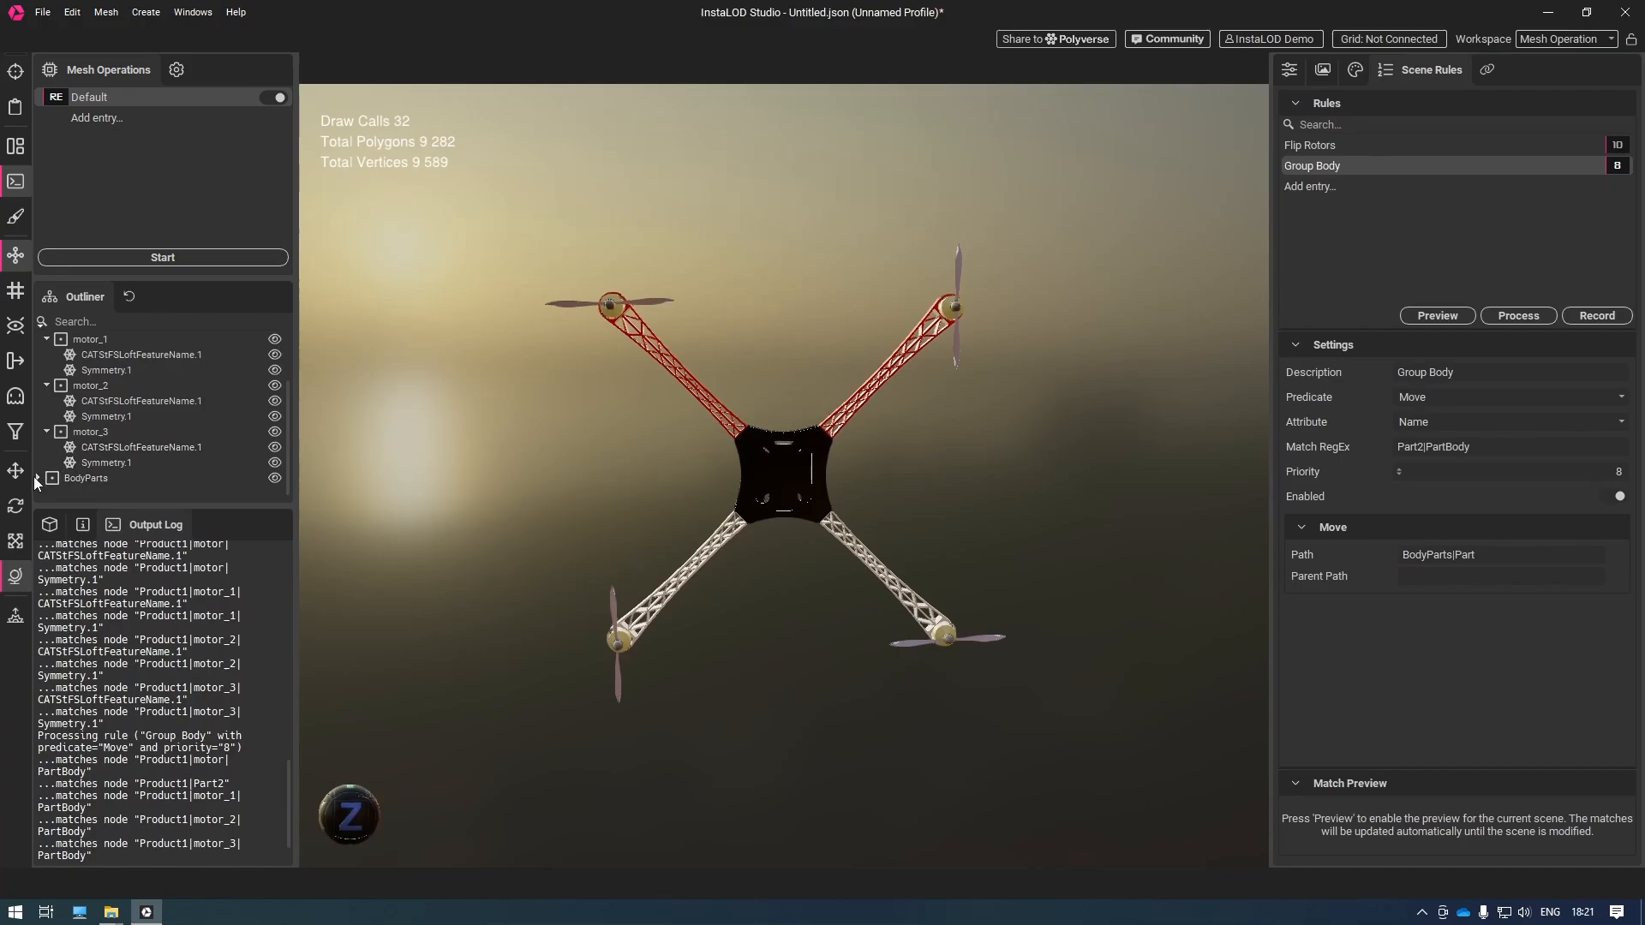
click(37, 477)
scroll(58, 468, down, 1)
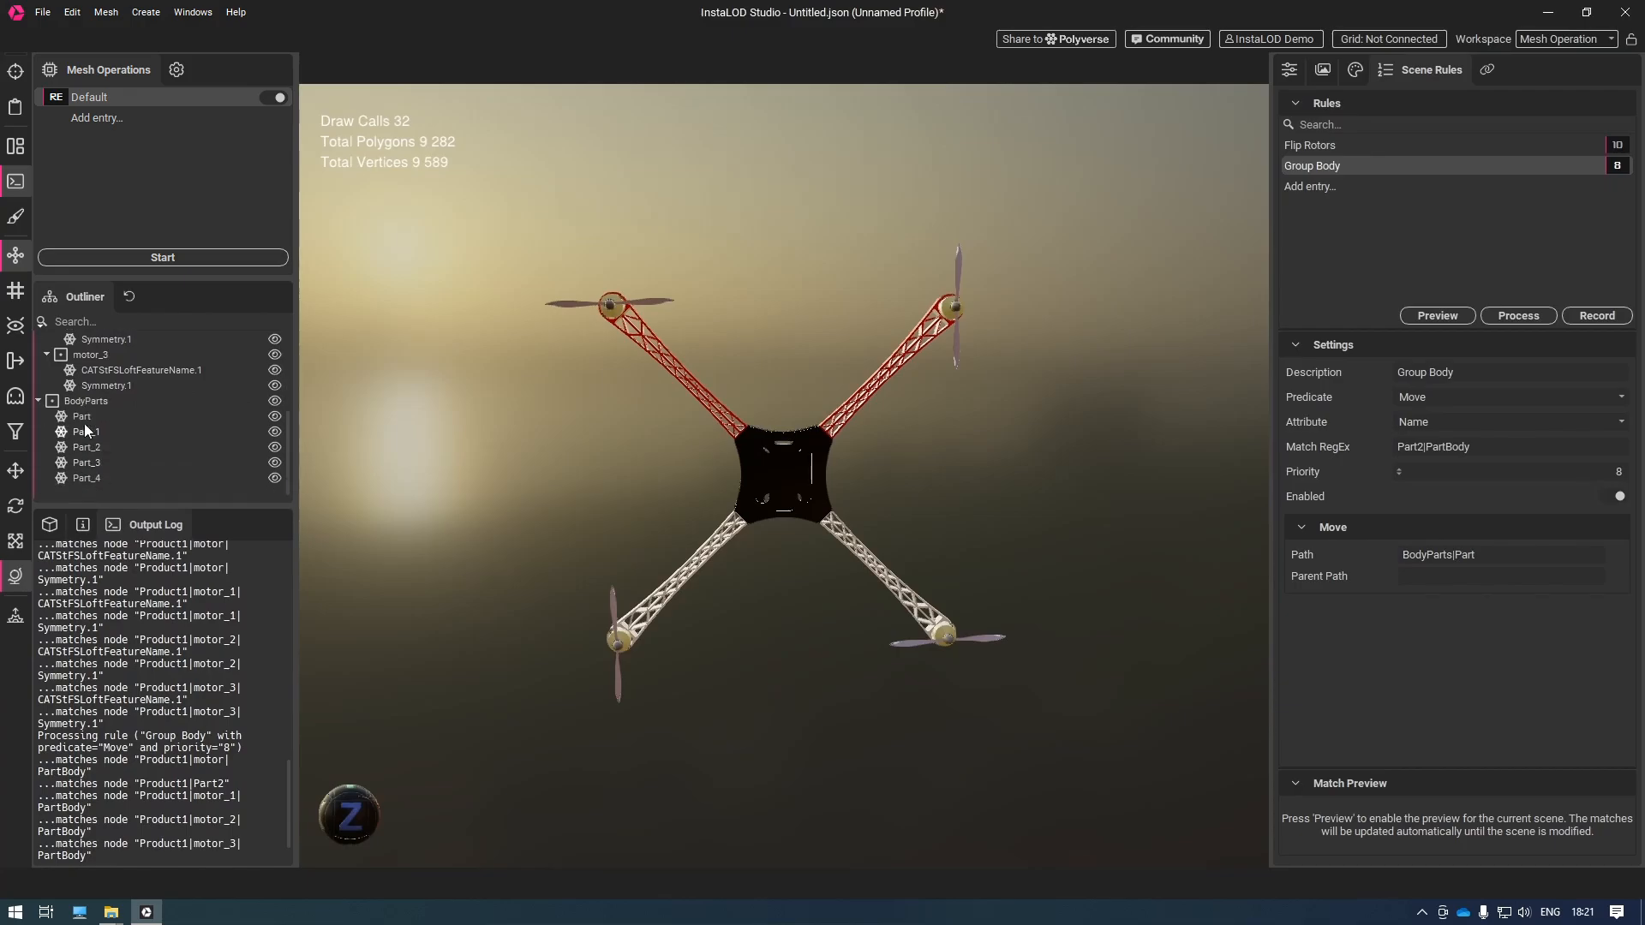
Examine the meshes grouped under BodyParts and the propeller blades left under the motor nodes
click(84, 421)
click(90, 435)
click(95, 450)
click(96, 463)
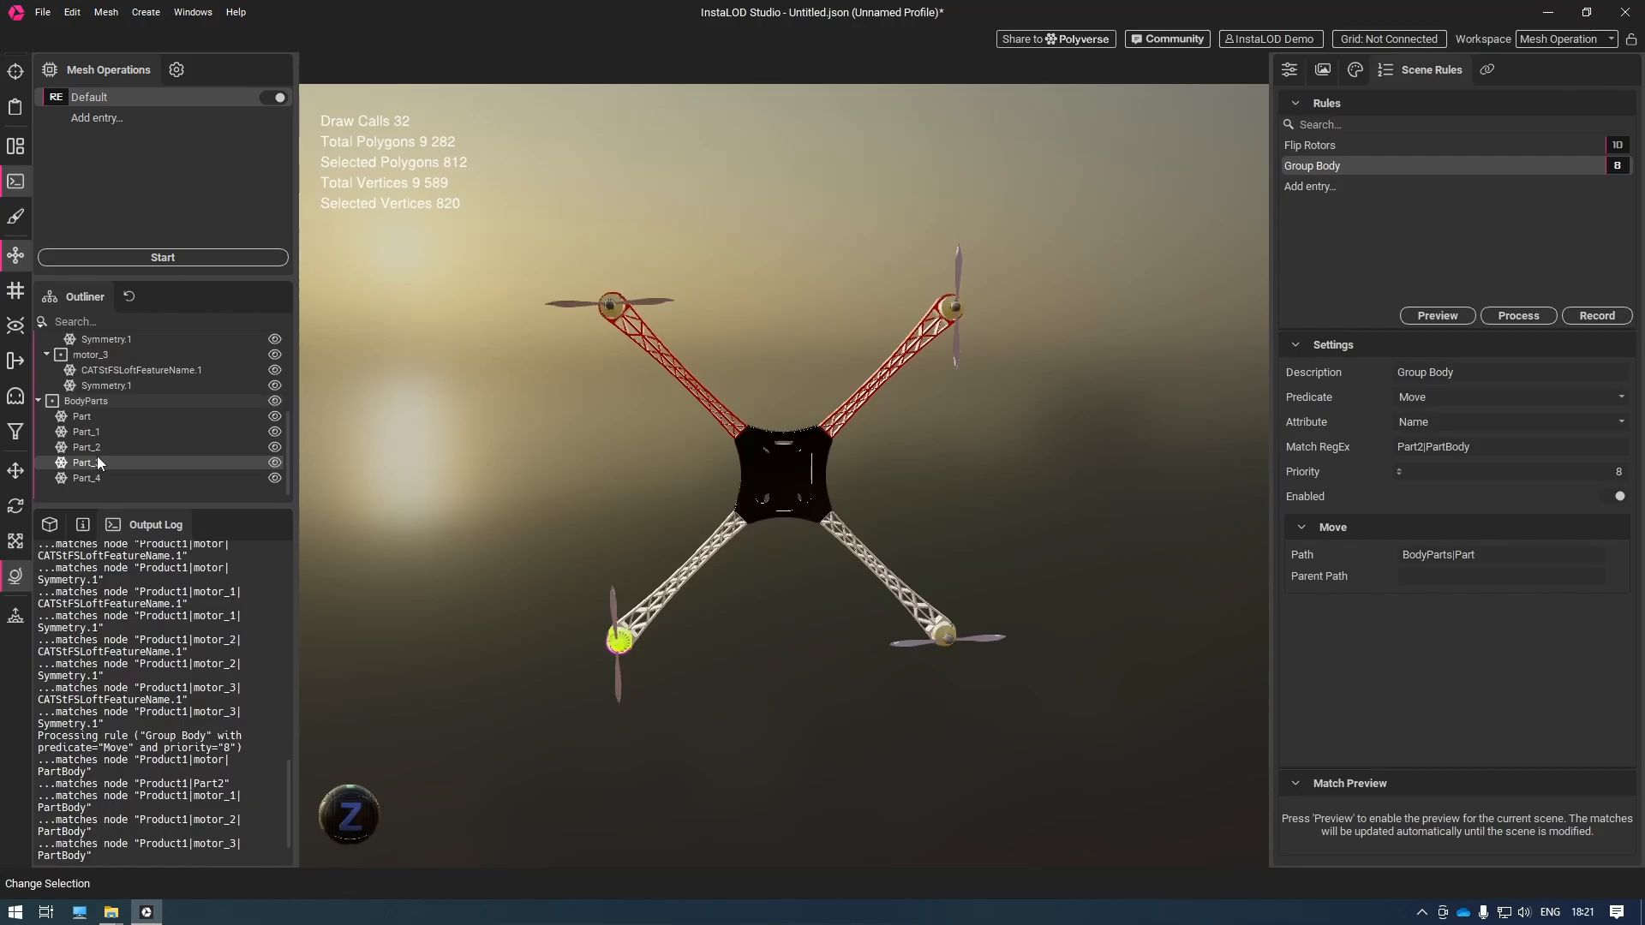
scroll(97, 457, up, 3)
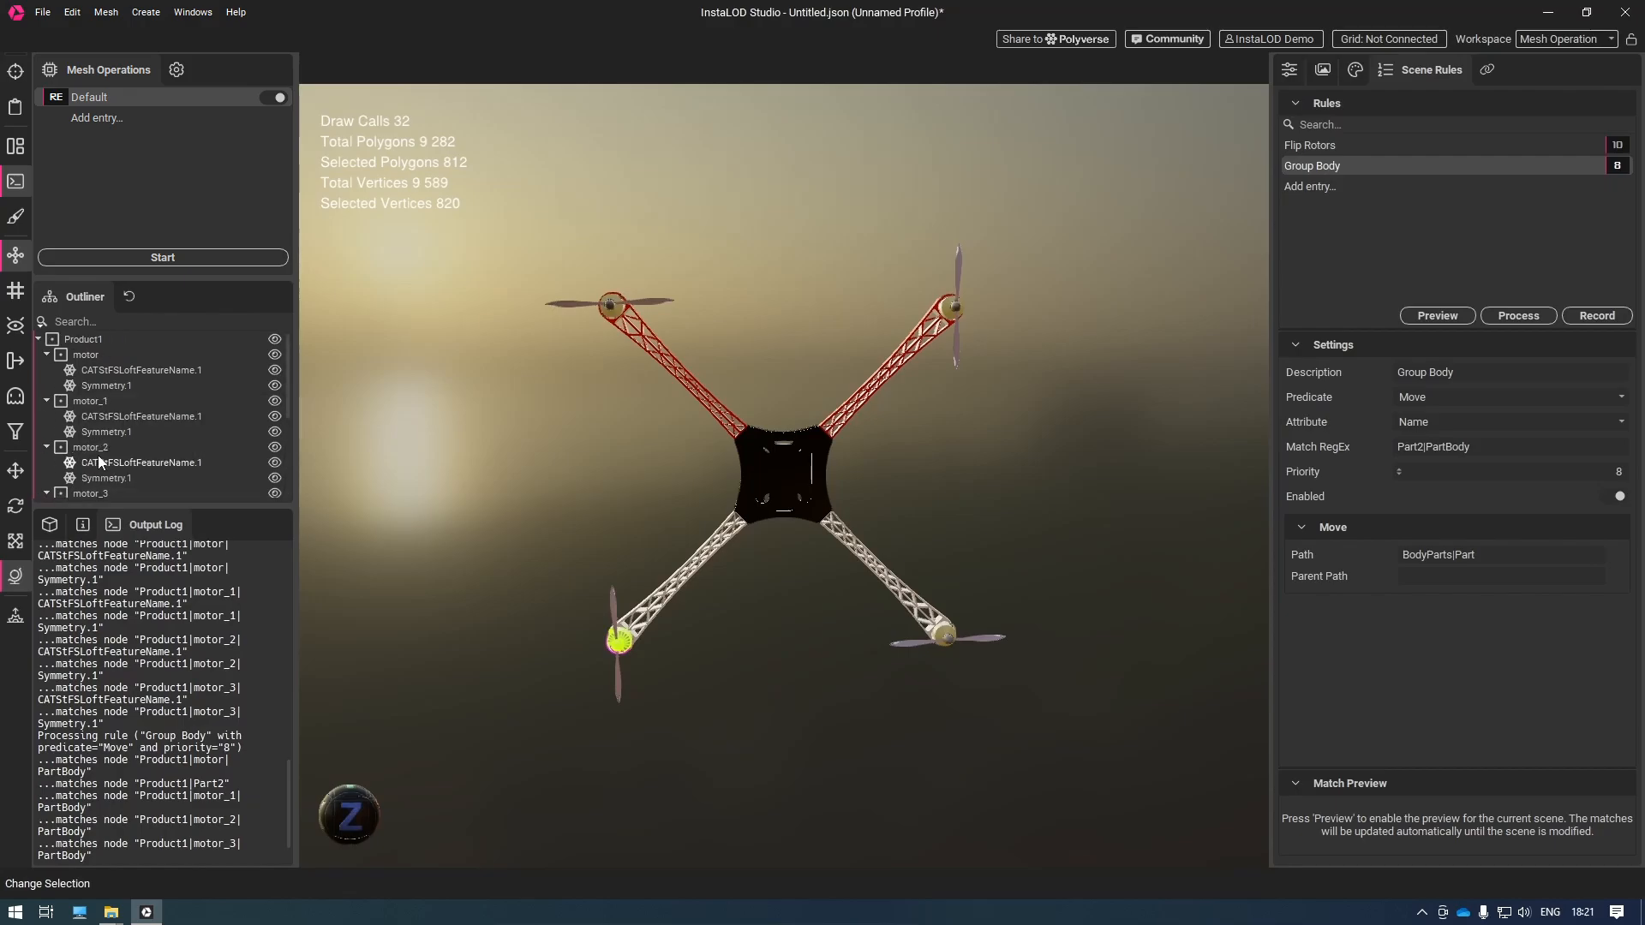
click(645, 302)
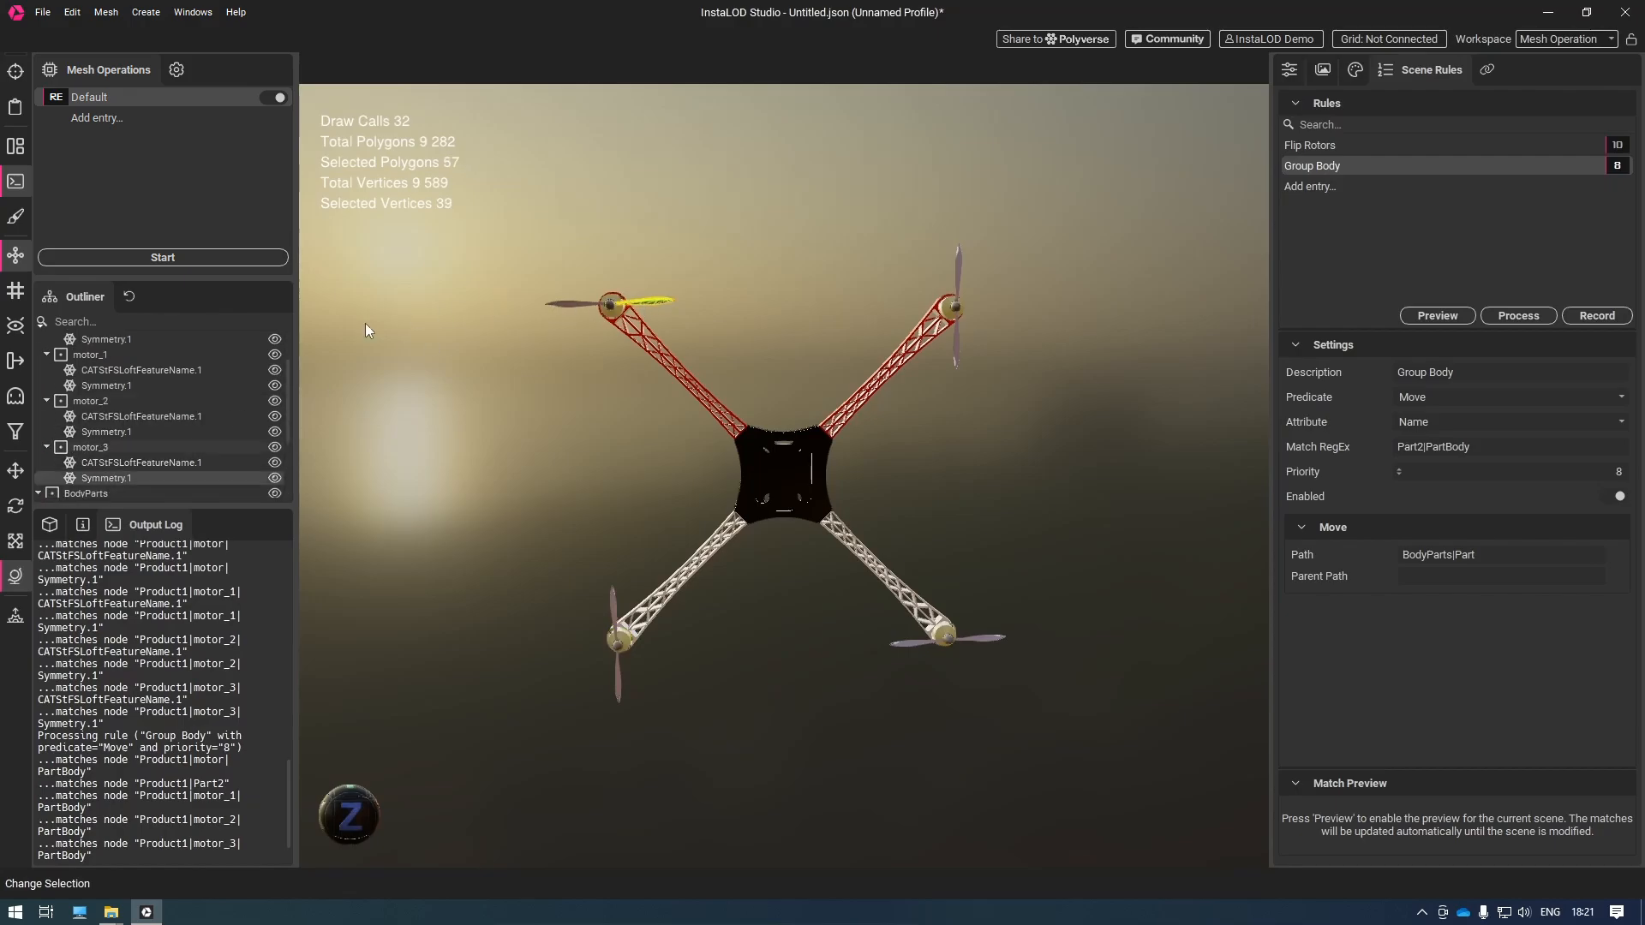
scroll(116, 455, up, 1)
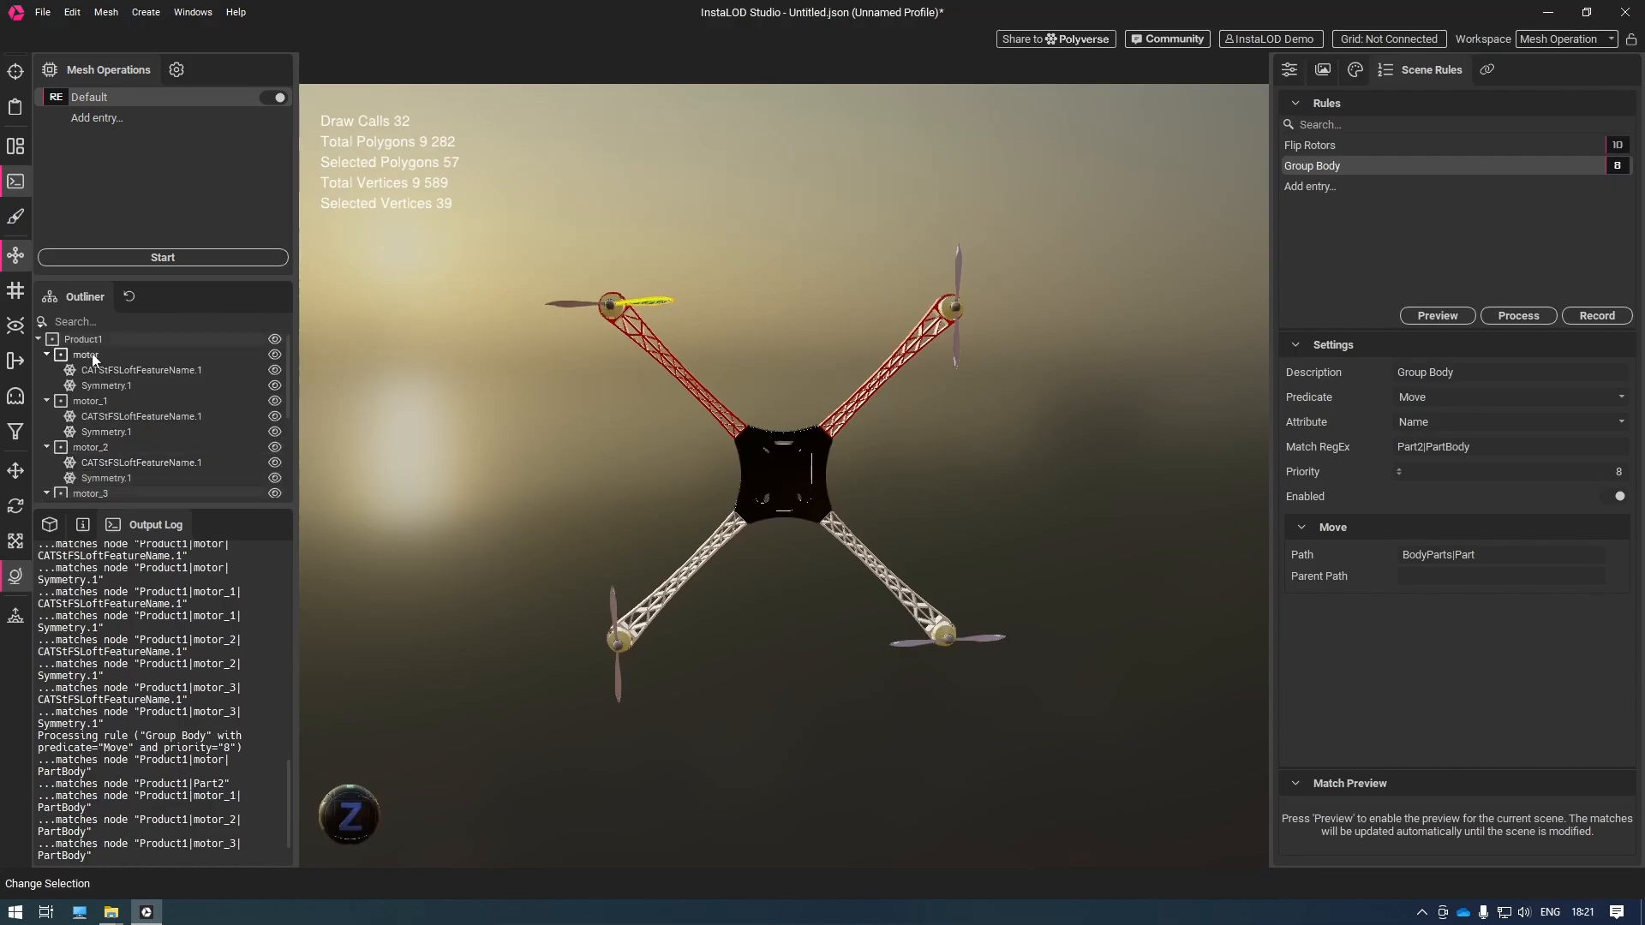
Add a scene rule named Combine Rotors that matches on the Name attribute
click(89, 340)
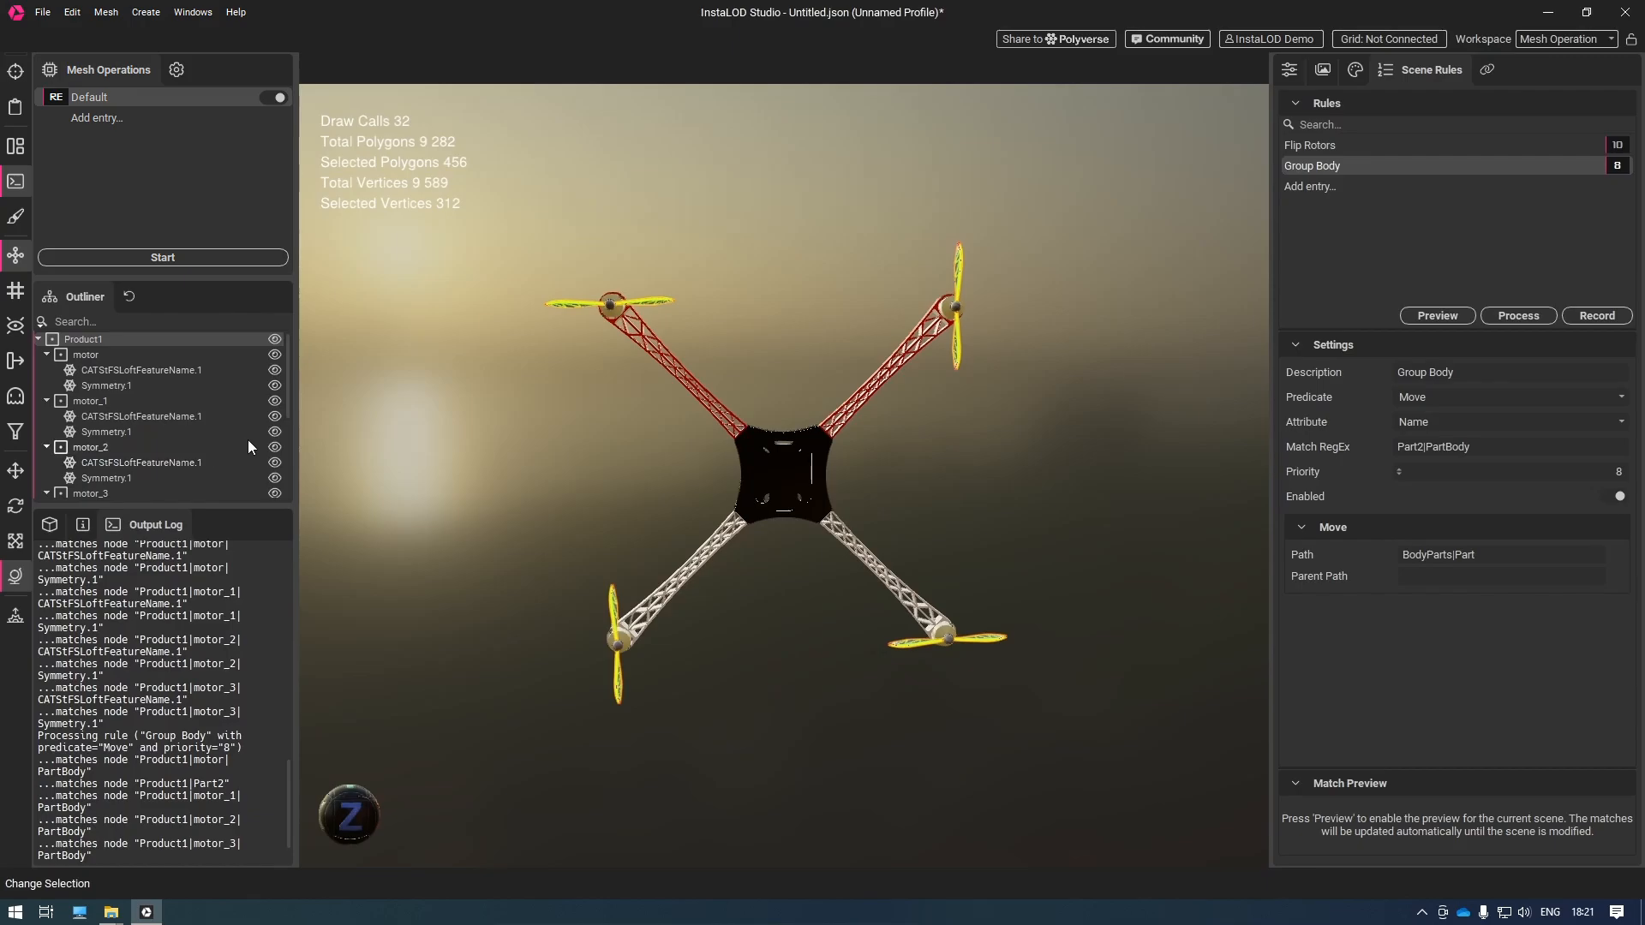
click(1309, 186)
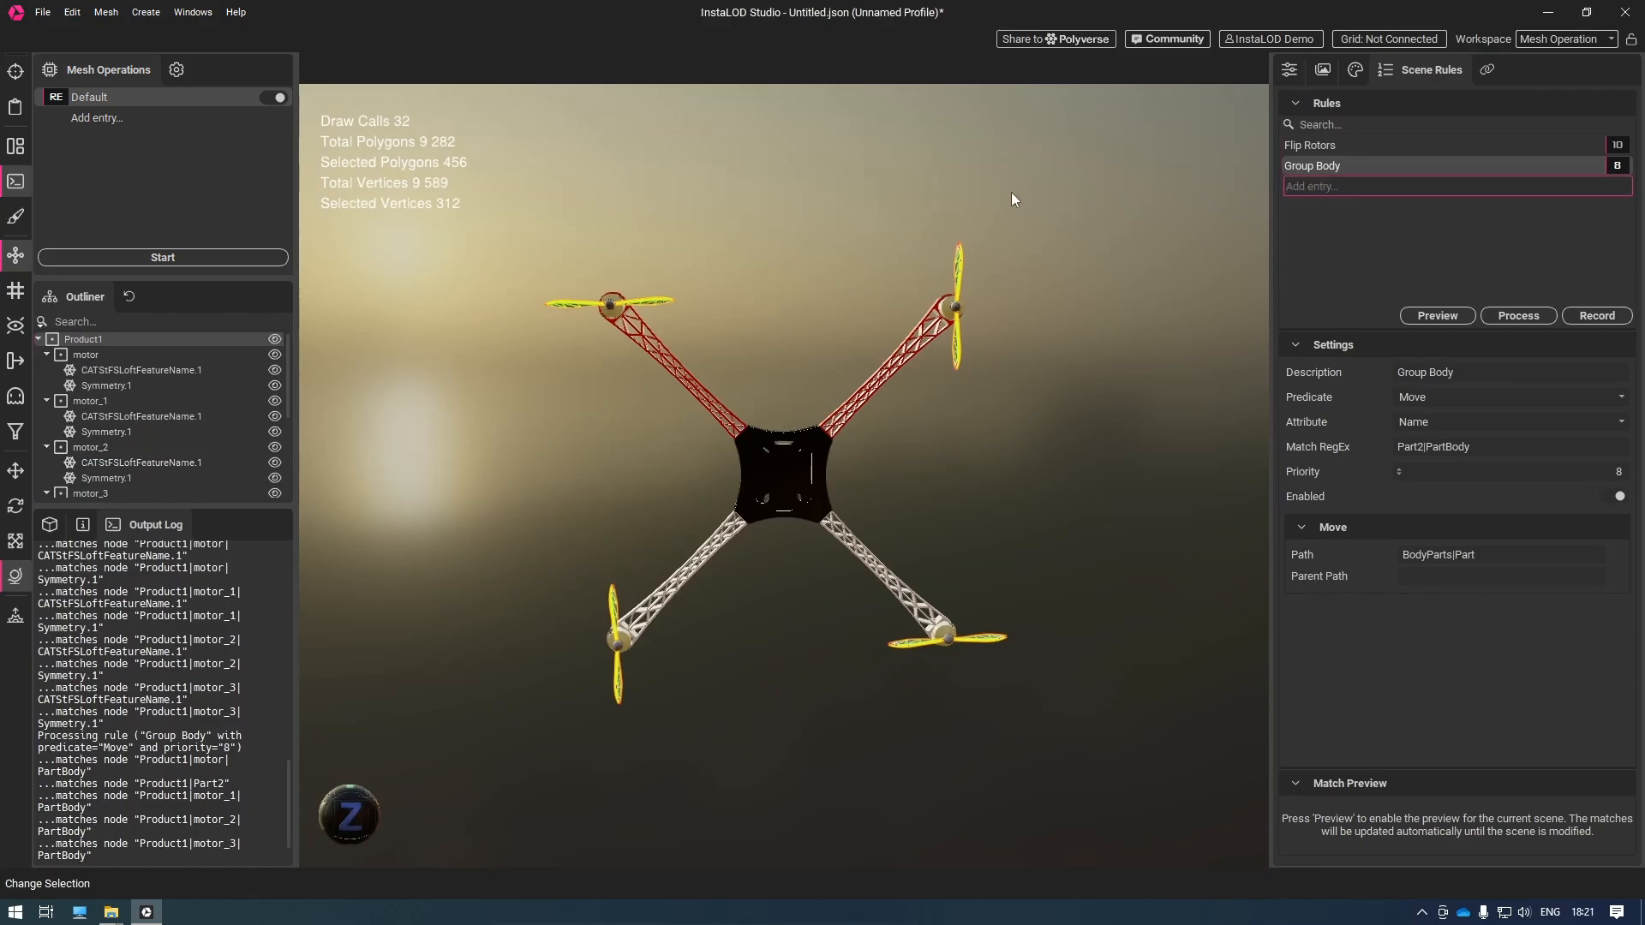
text(Combine Rotors)
key(Return)
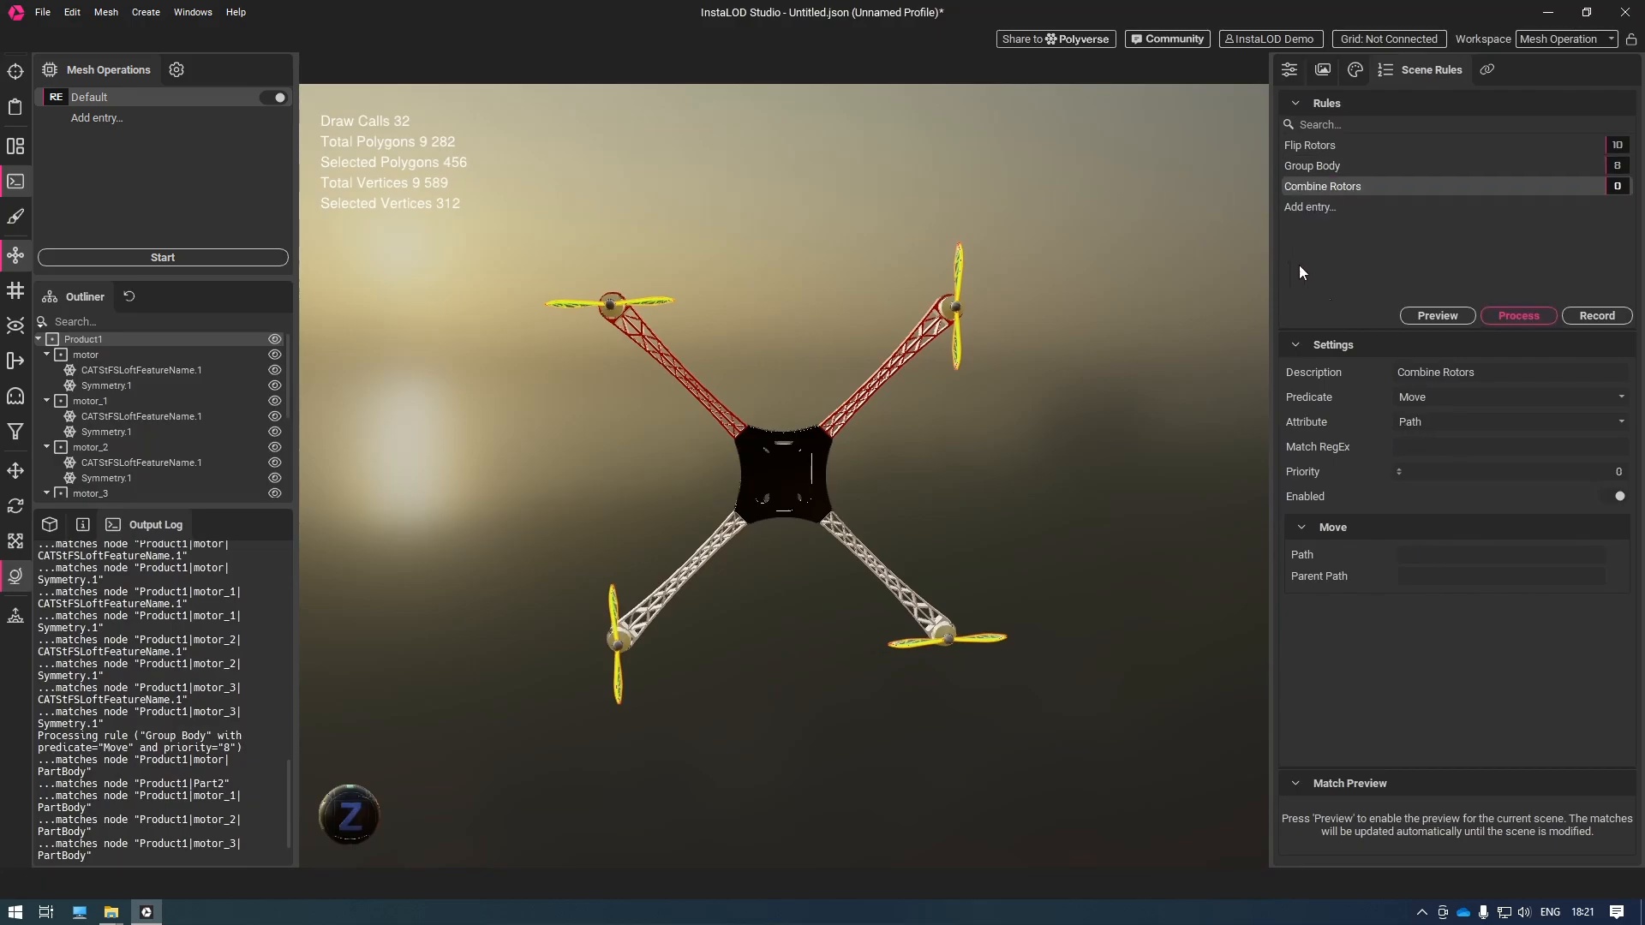
click(1620, 425)
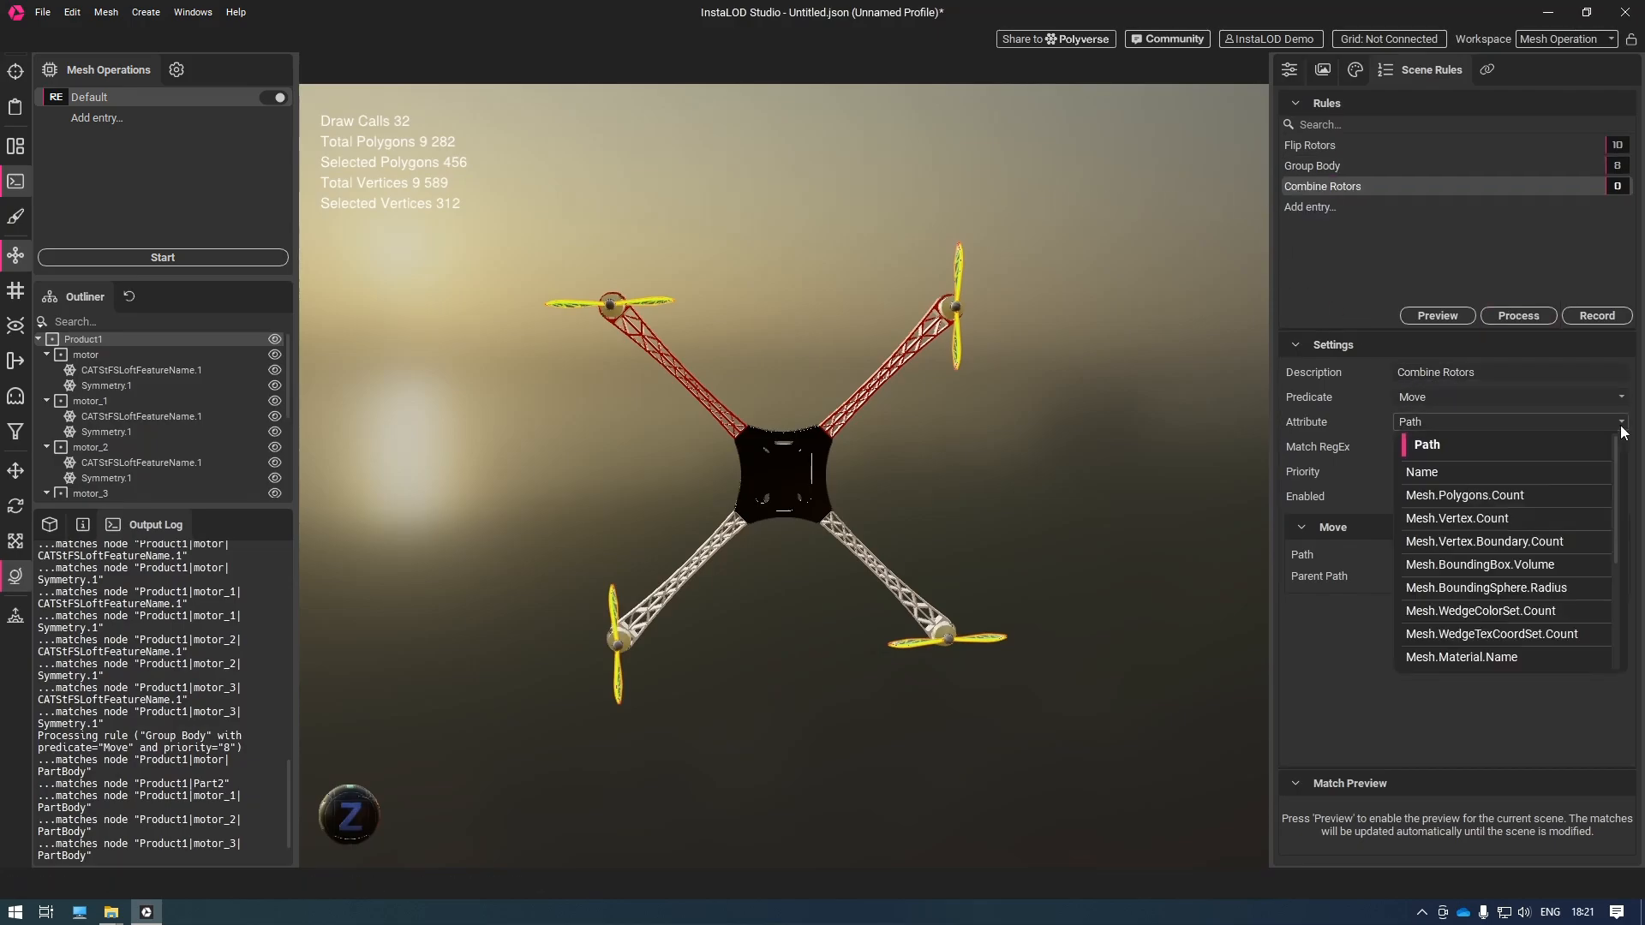
click(1549, 466)
Set the Combine Rotors match expression to Product1, using the root node's copied name, and its priority to 7
right_click(113, 341)
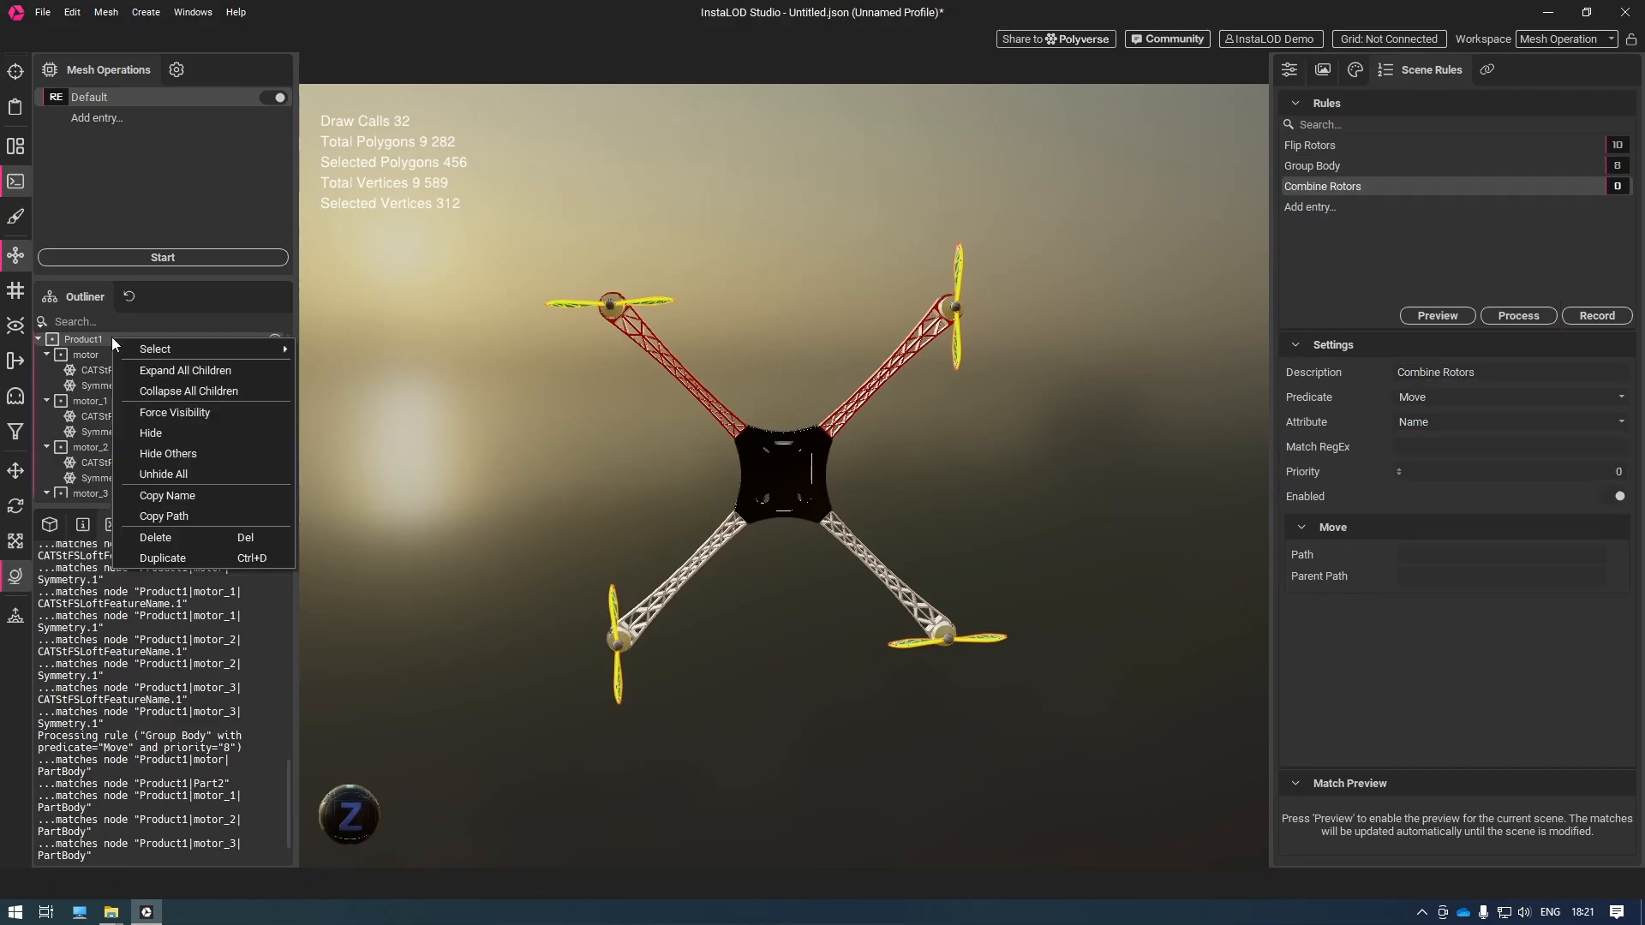
click(163, 495)
click(1456, 444)
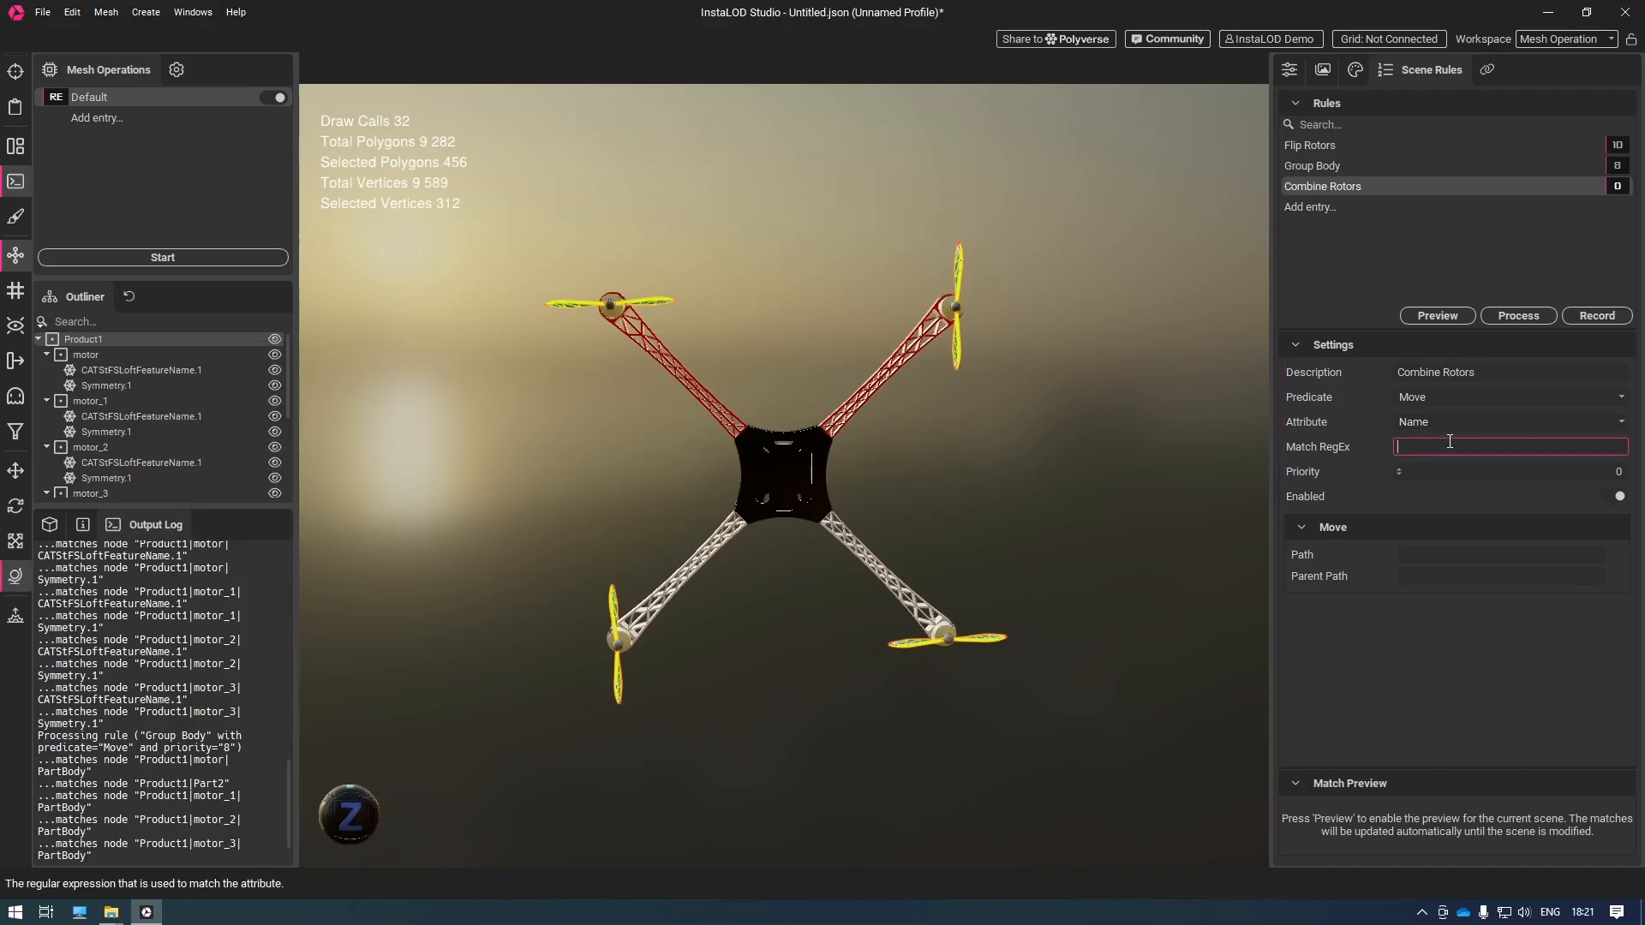
key(ctrl+v)
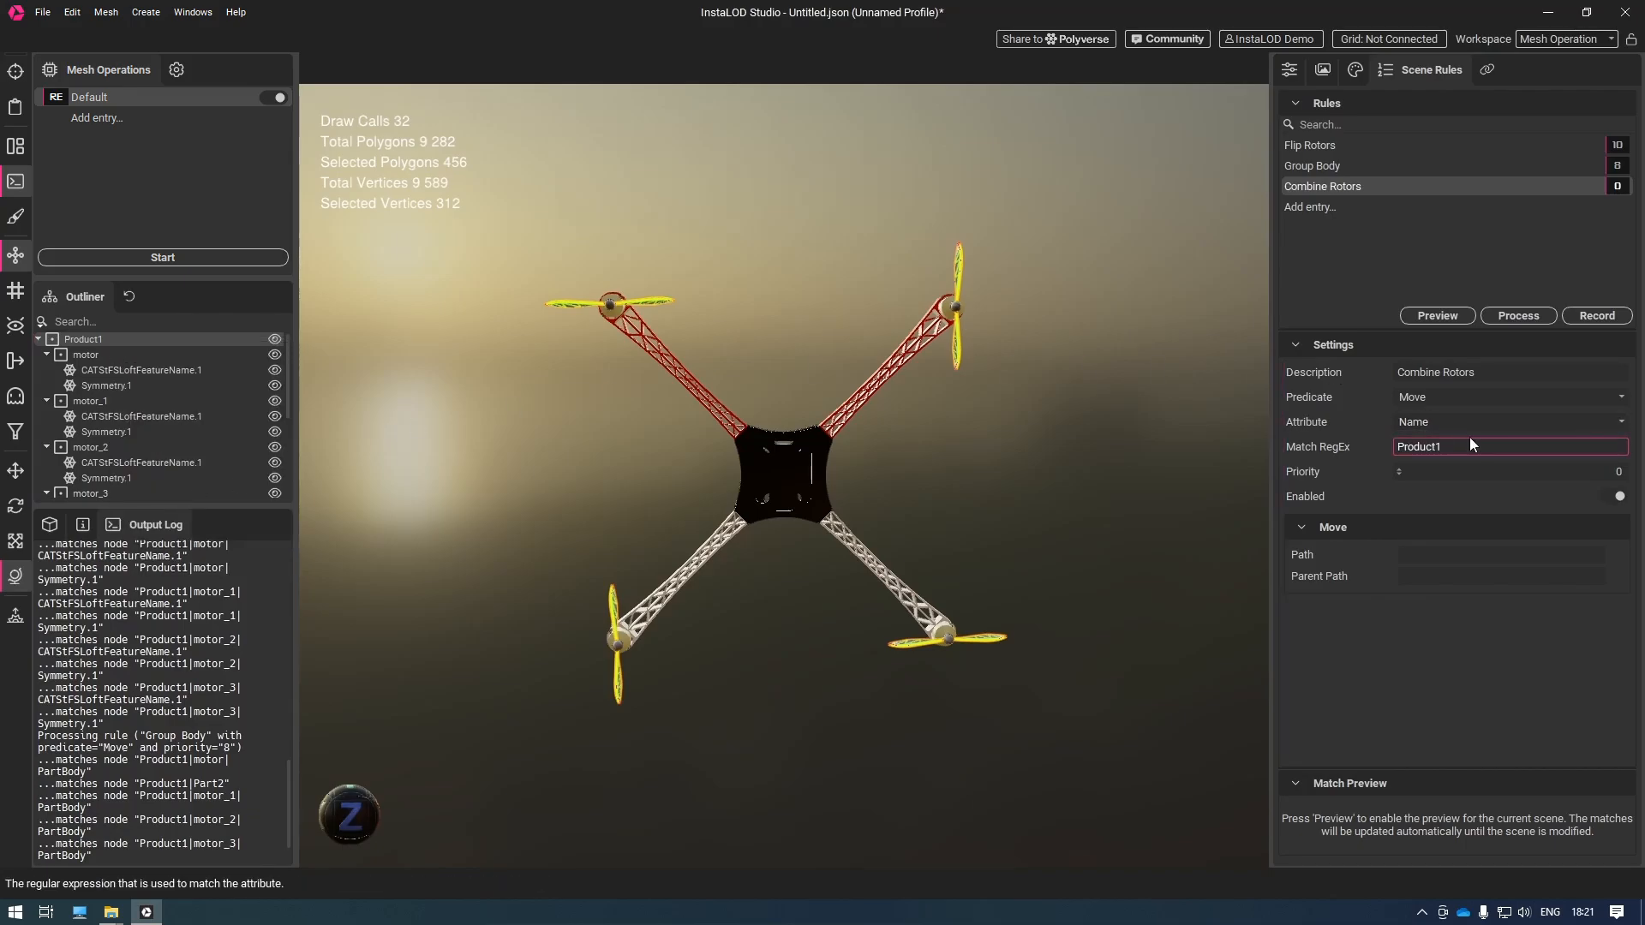
double_click(1597, 469)
text(7)
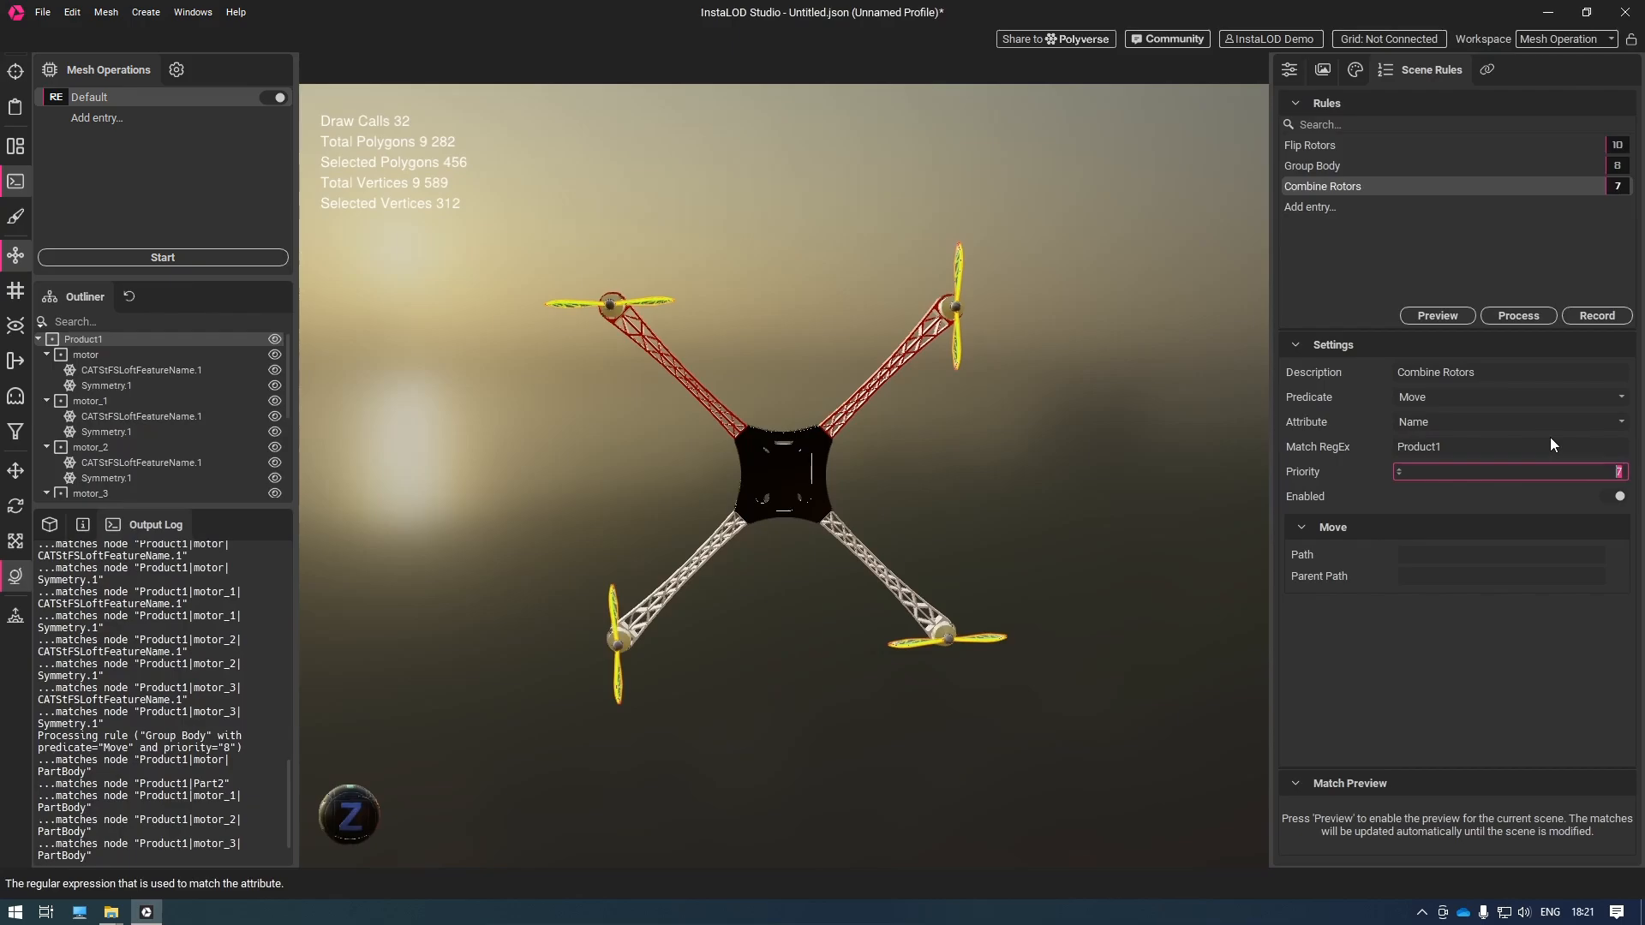
Change the Combine Rotors predicate to CombineMeshes with the path Final|Rotors, and process the scene rules
click(1618, 400)
scroll(1483, 430, up, 1)
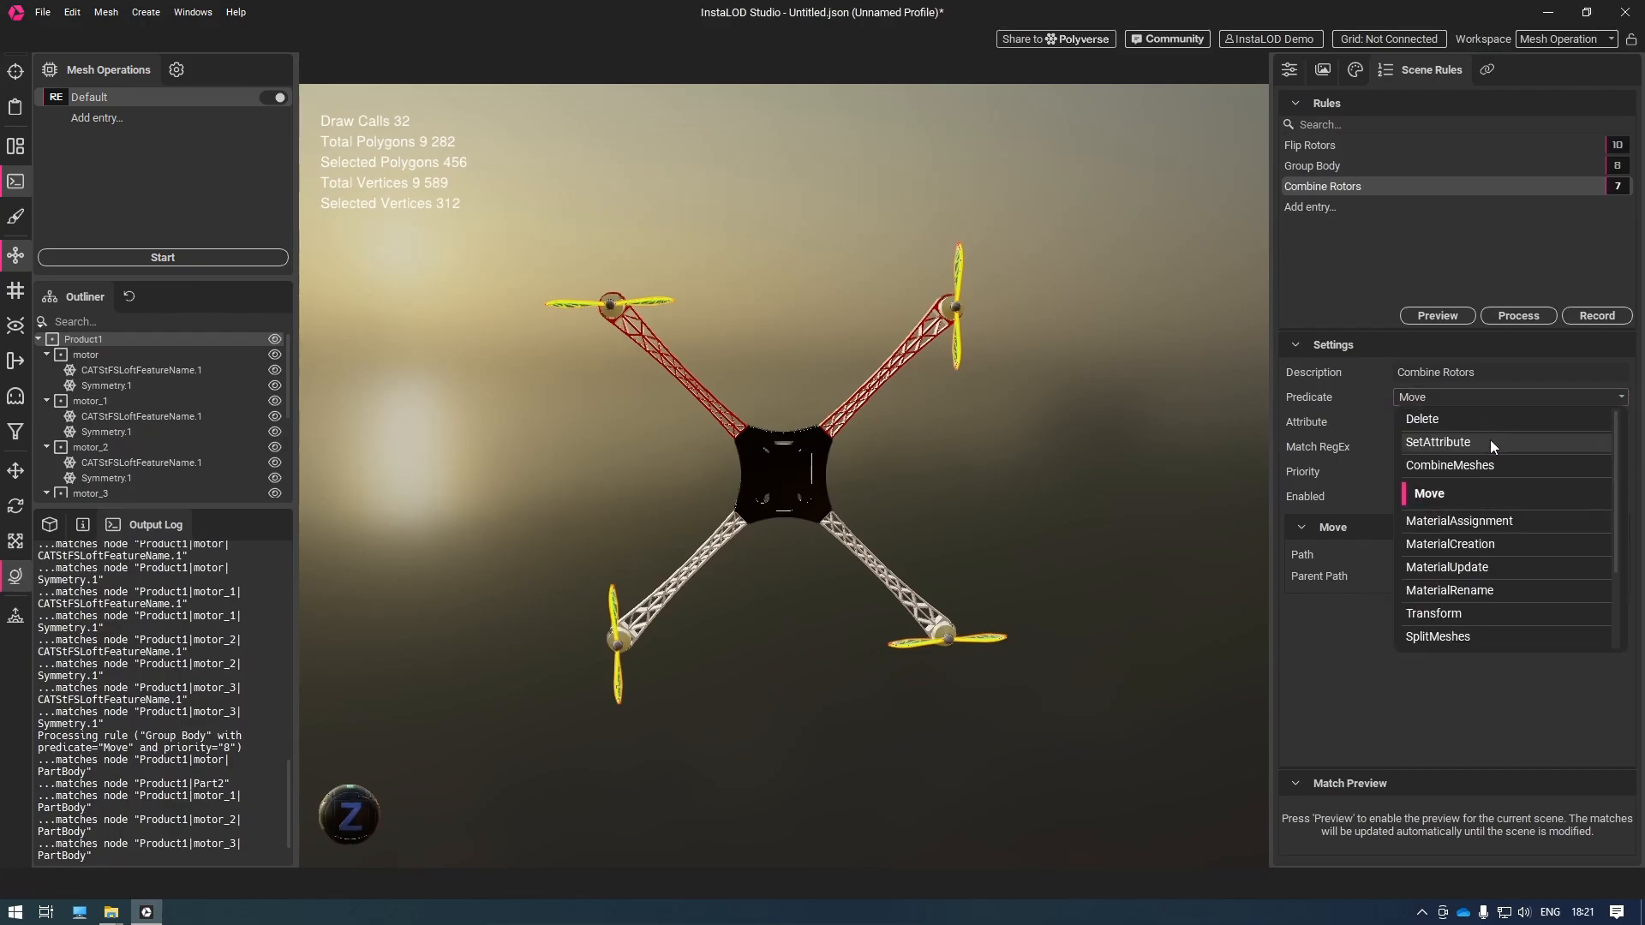
click(1493, 466)
click(1431, 554)
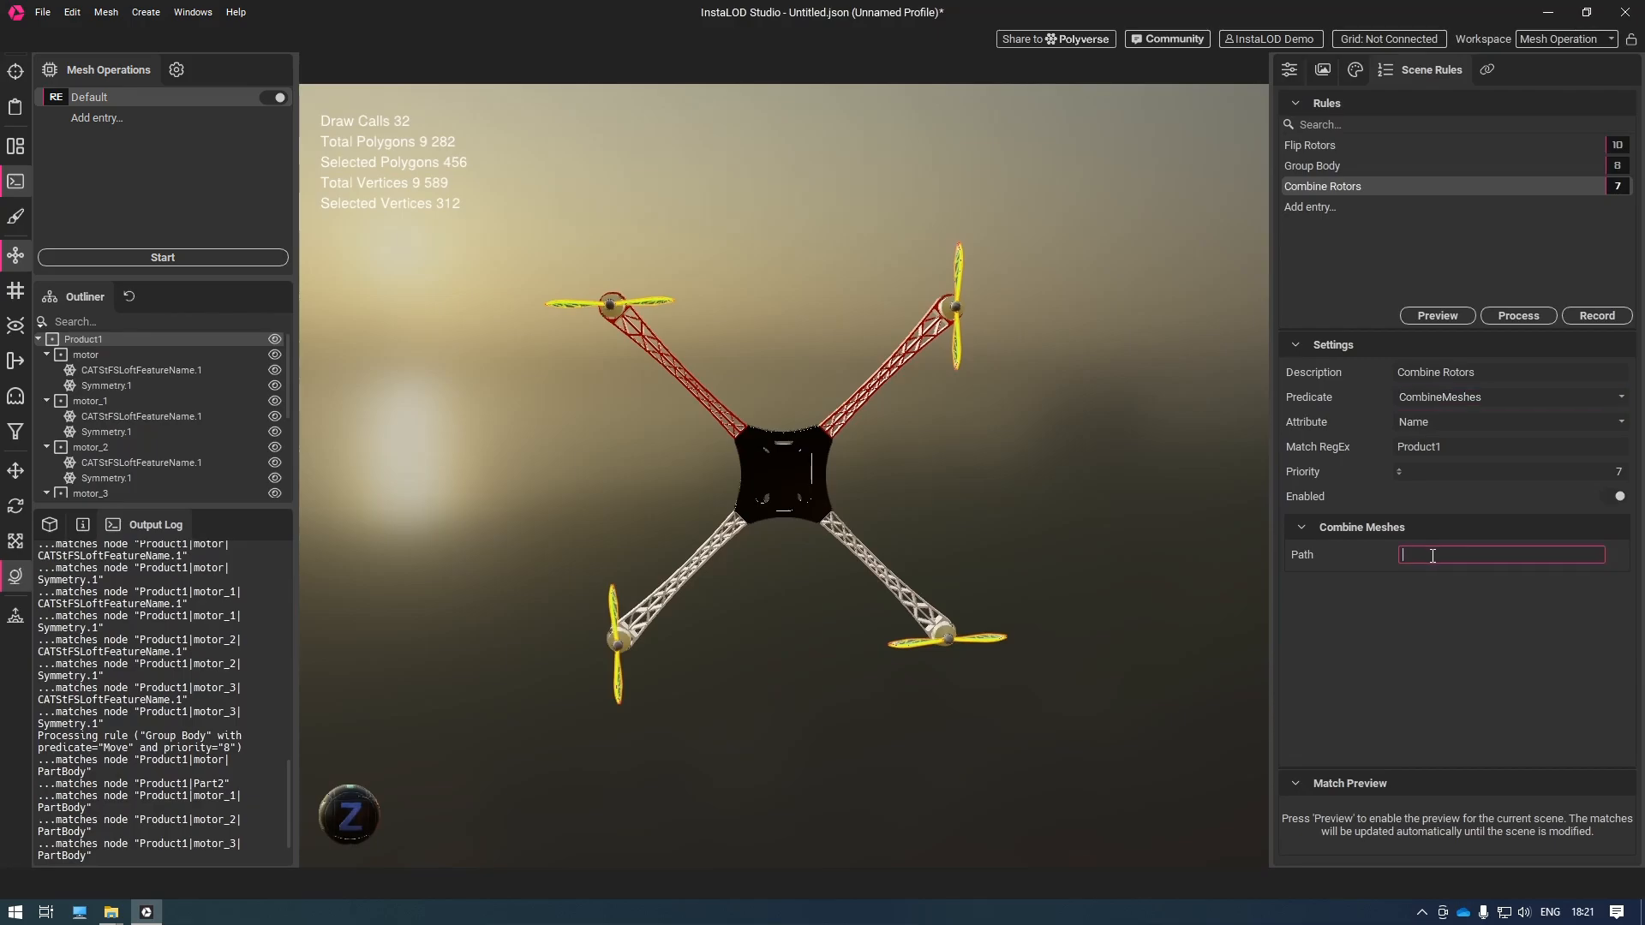
text(Final|Rotors)
click(1525, 324)
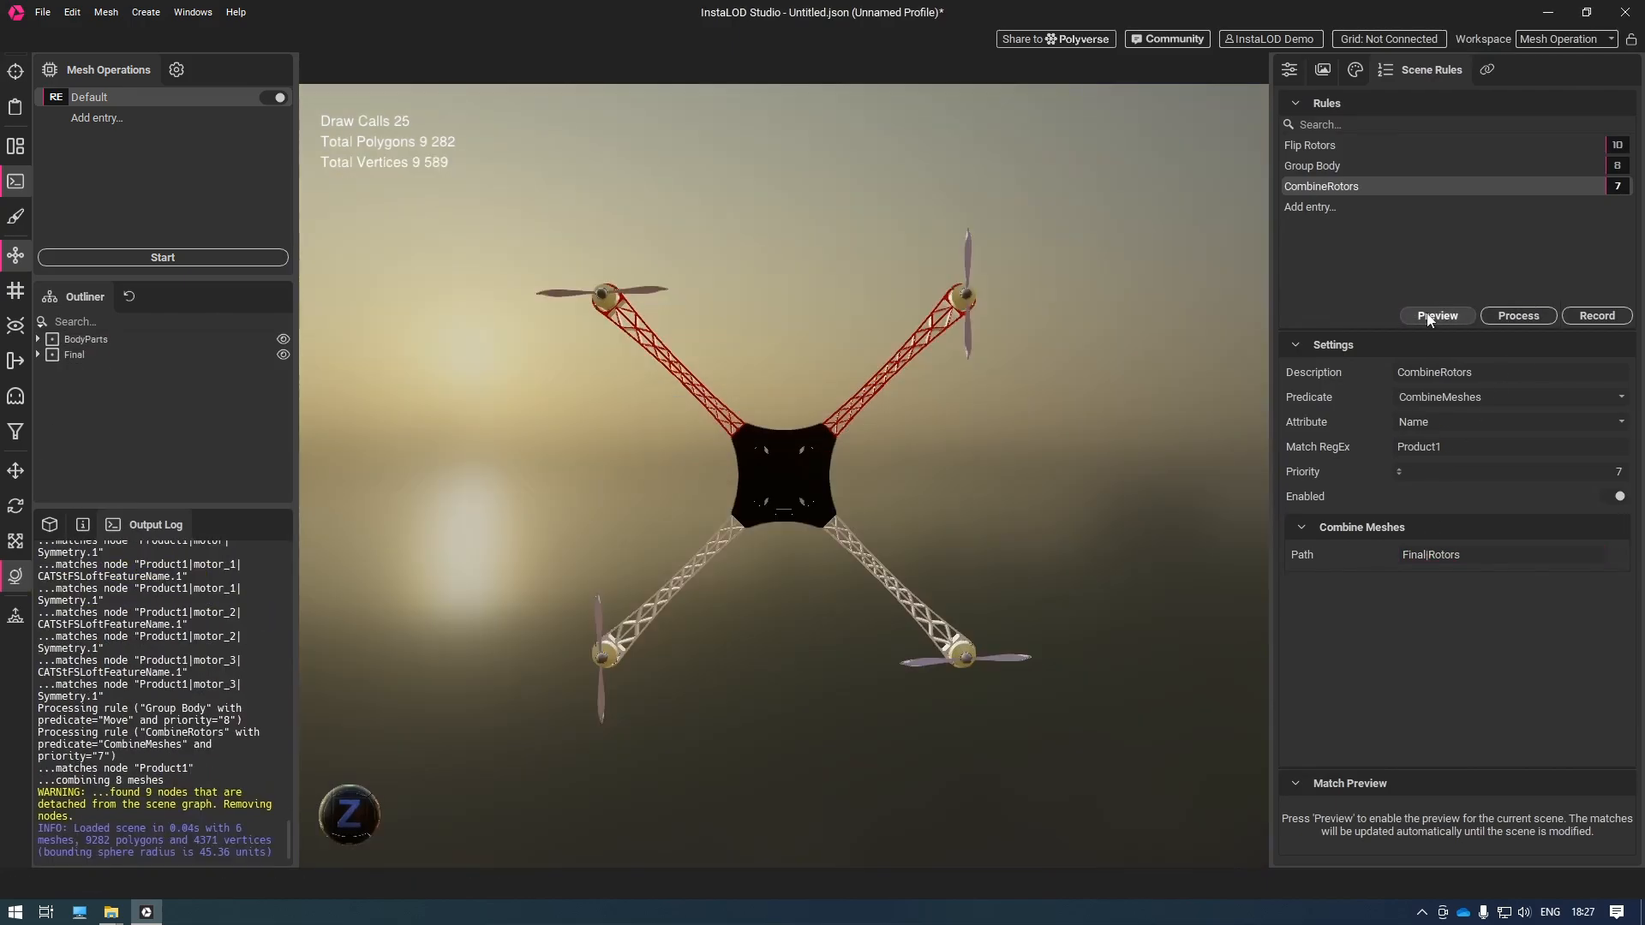
Examine the separate meshes under BodyParts and the combined Rotors mesh under Final in the hierarchy
click(37, 340)
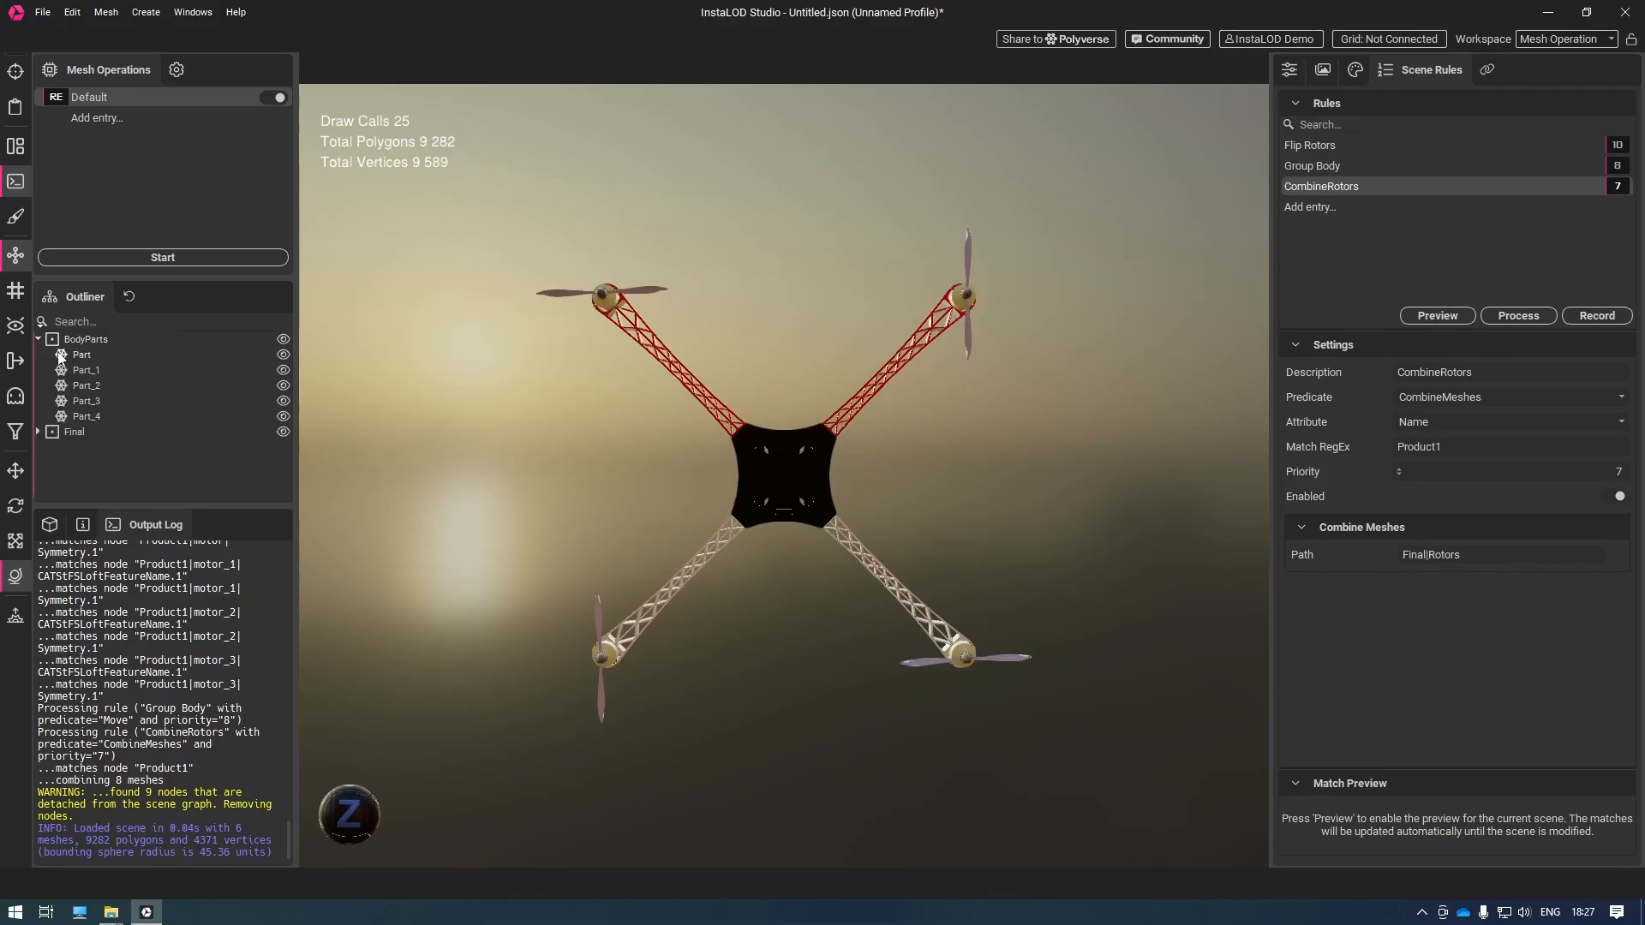
click(77, 370)
click(37, 432)
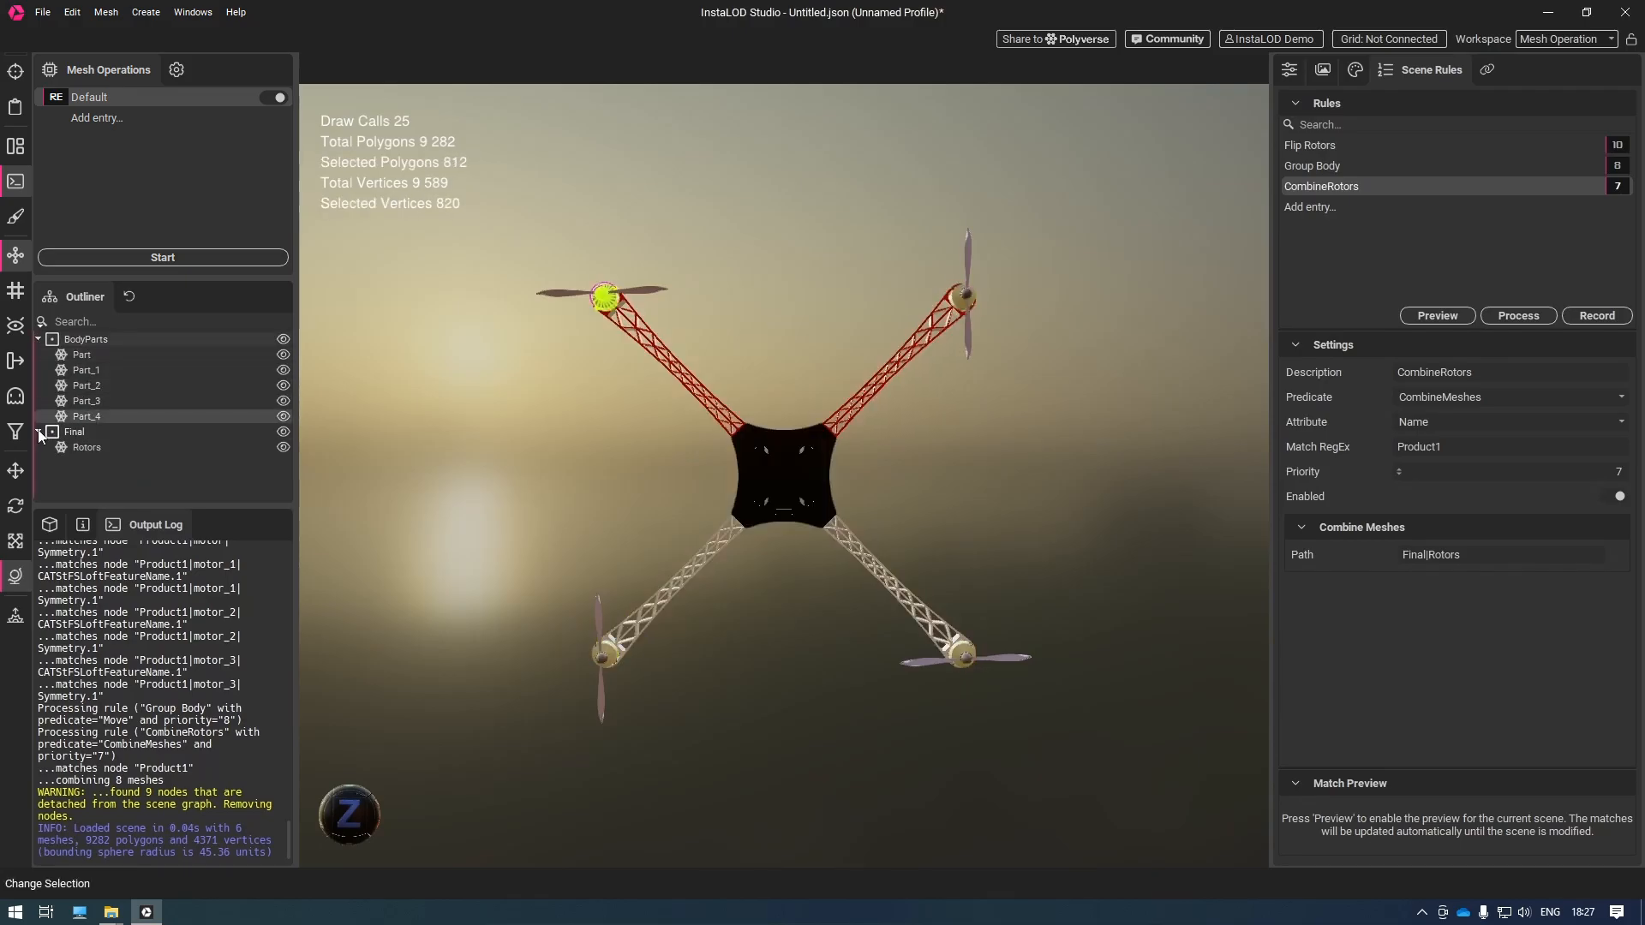
click(83, 449)
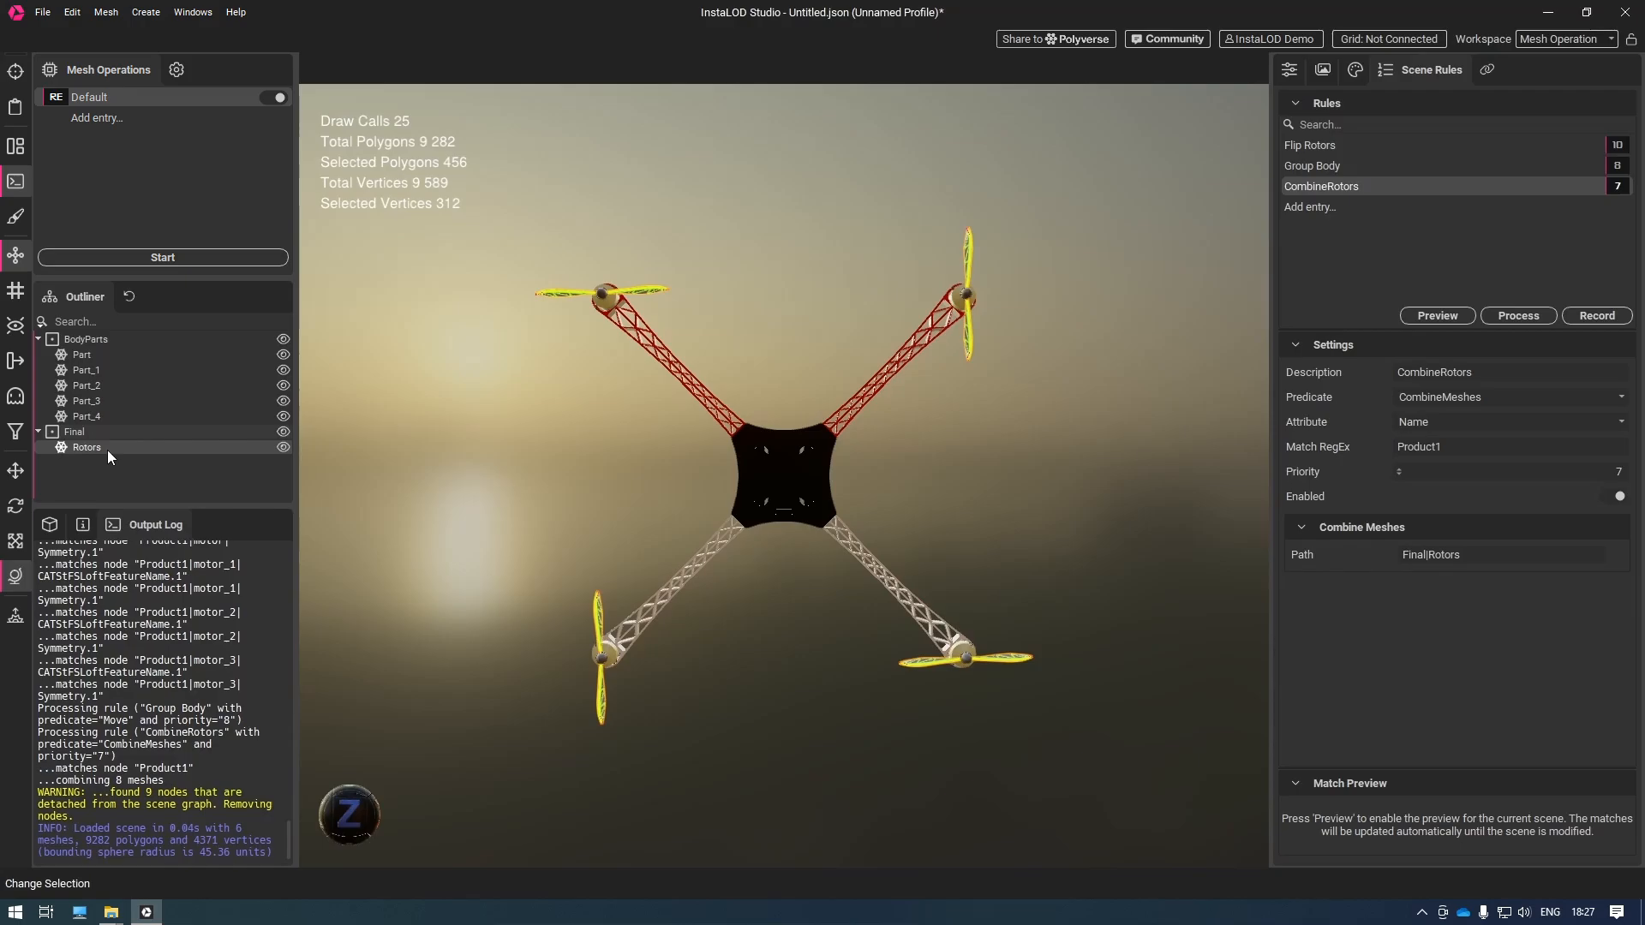
click(79, 365)
click(86, 358)
click(96, 385)
click(103, 403)
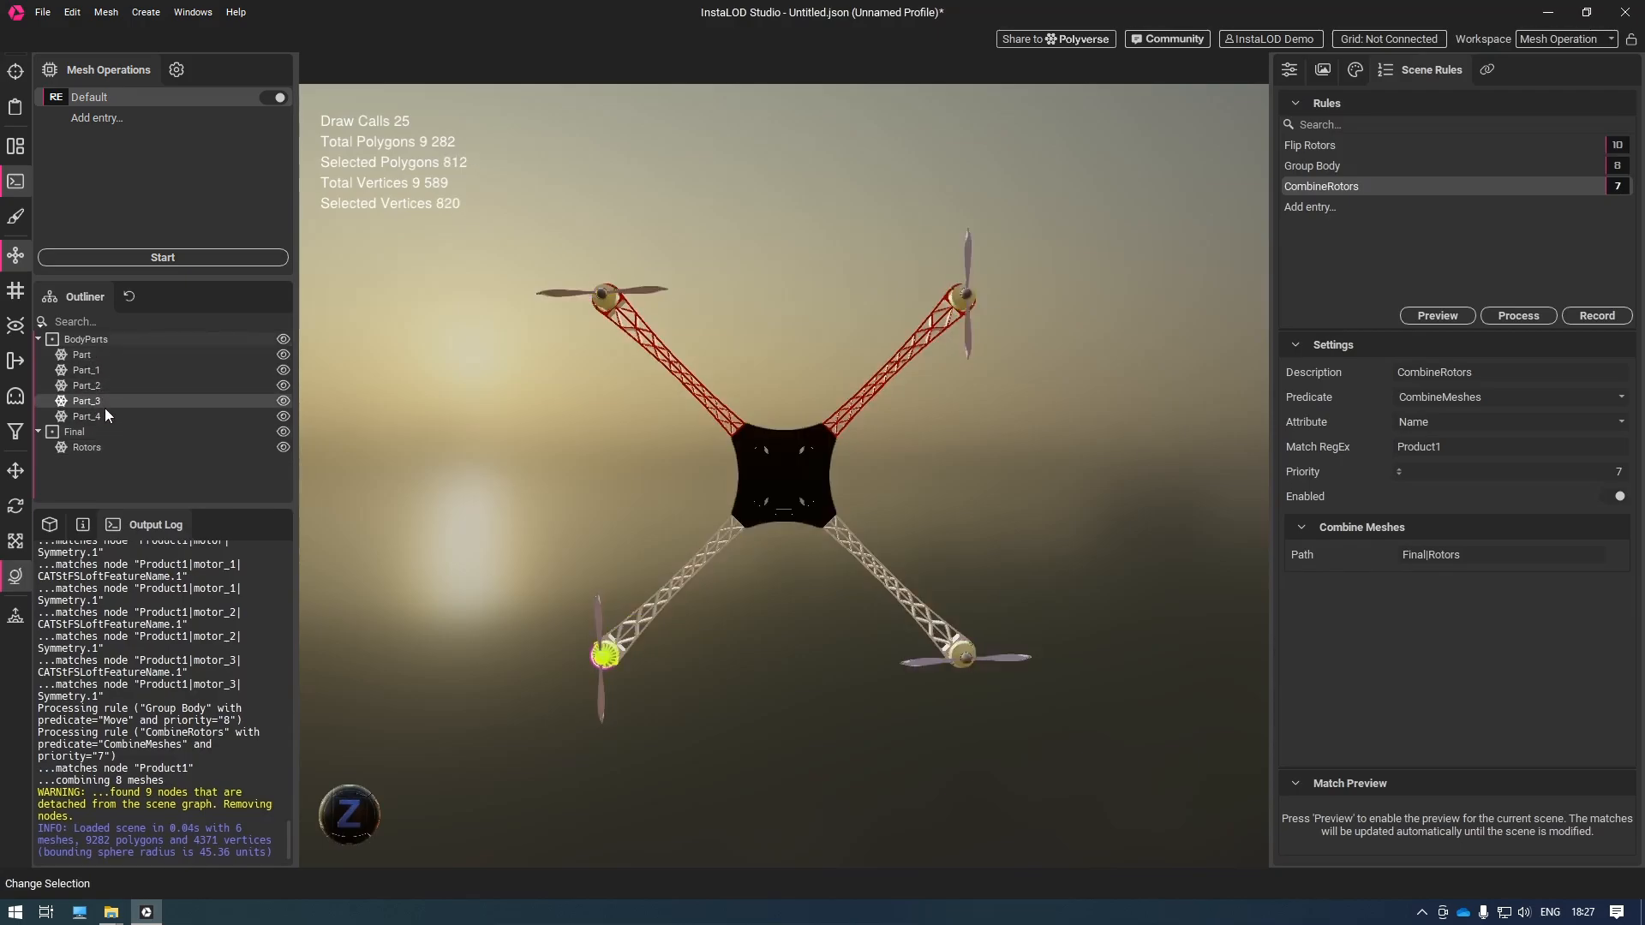
click(68, 436)
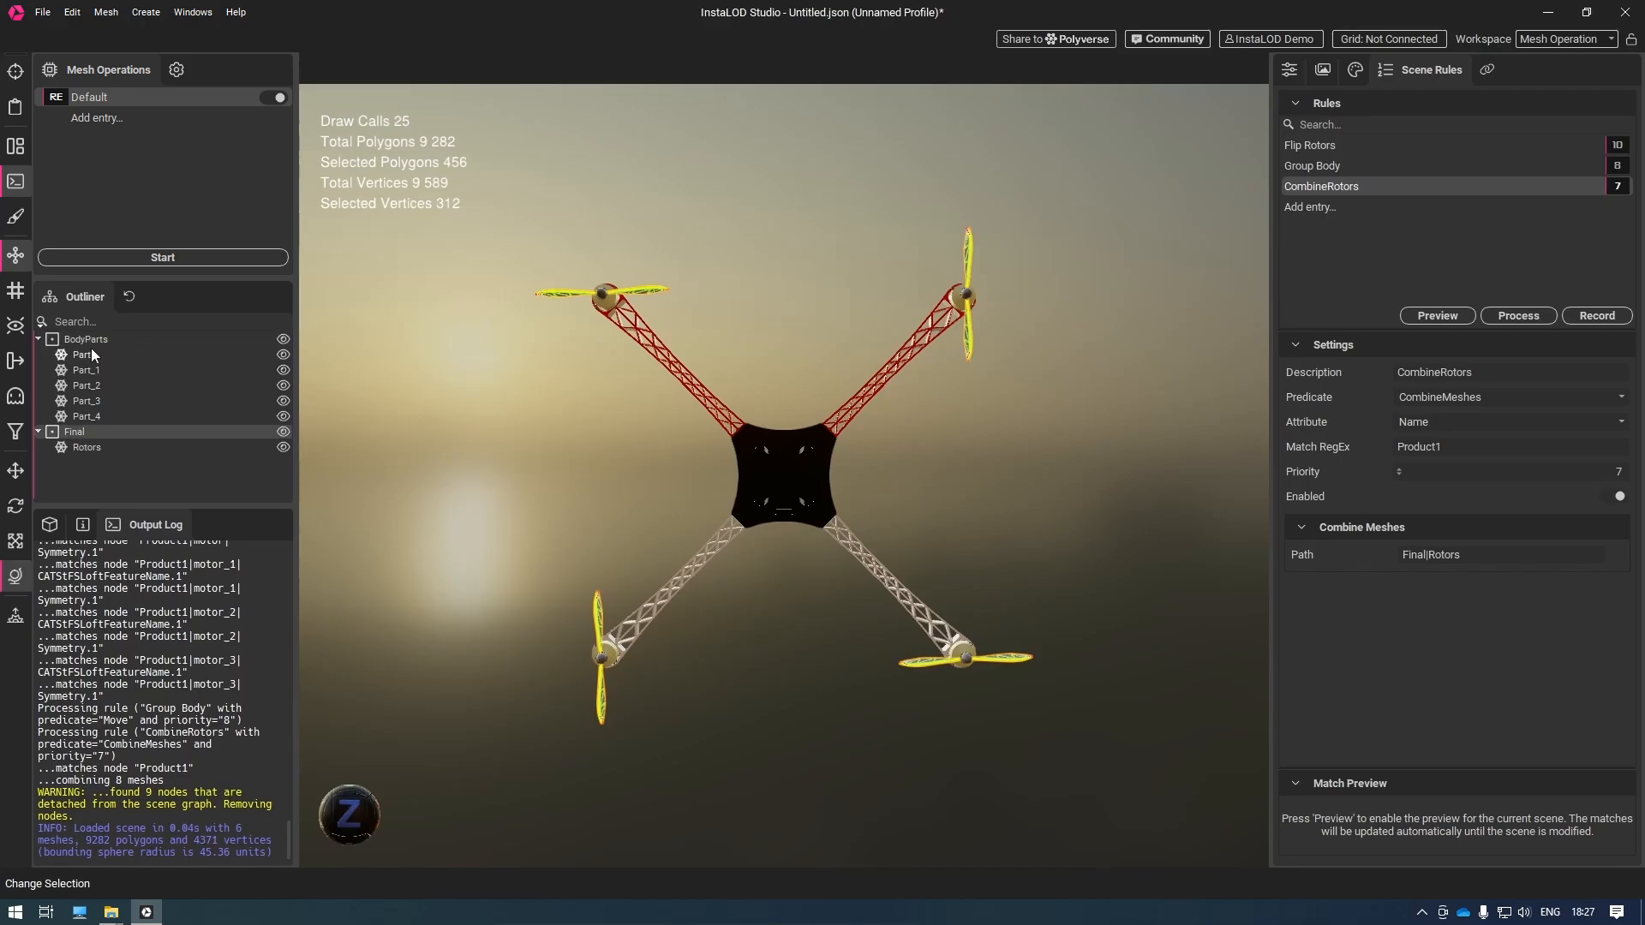
Duplicate the CombineRotors rule and rename the copy Combine Body
click(1316, 208)
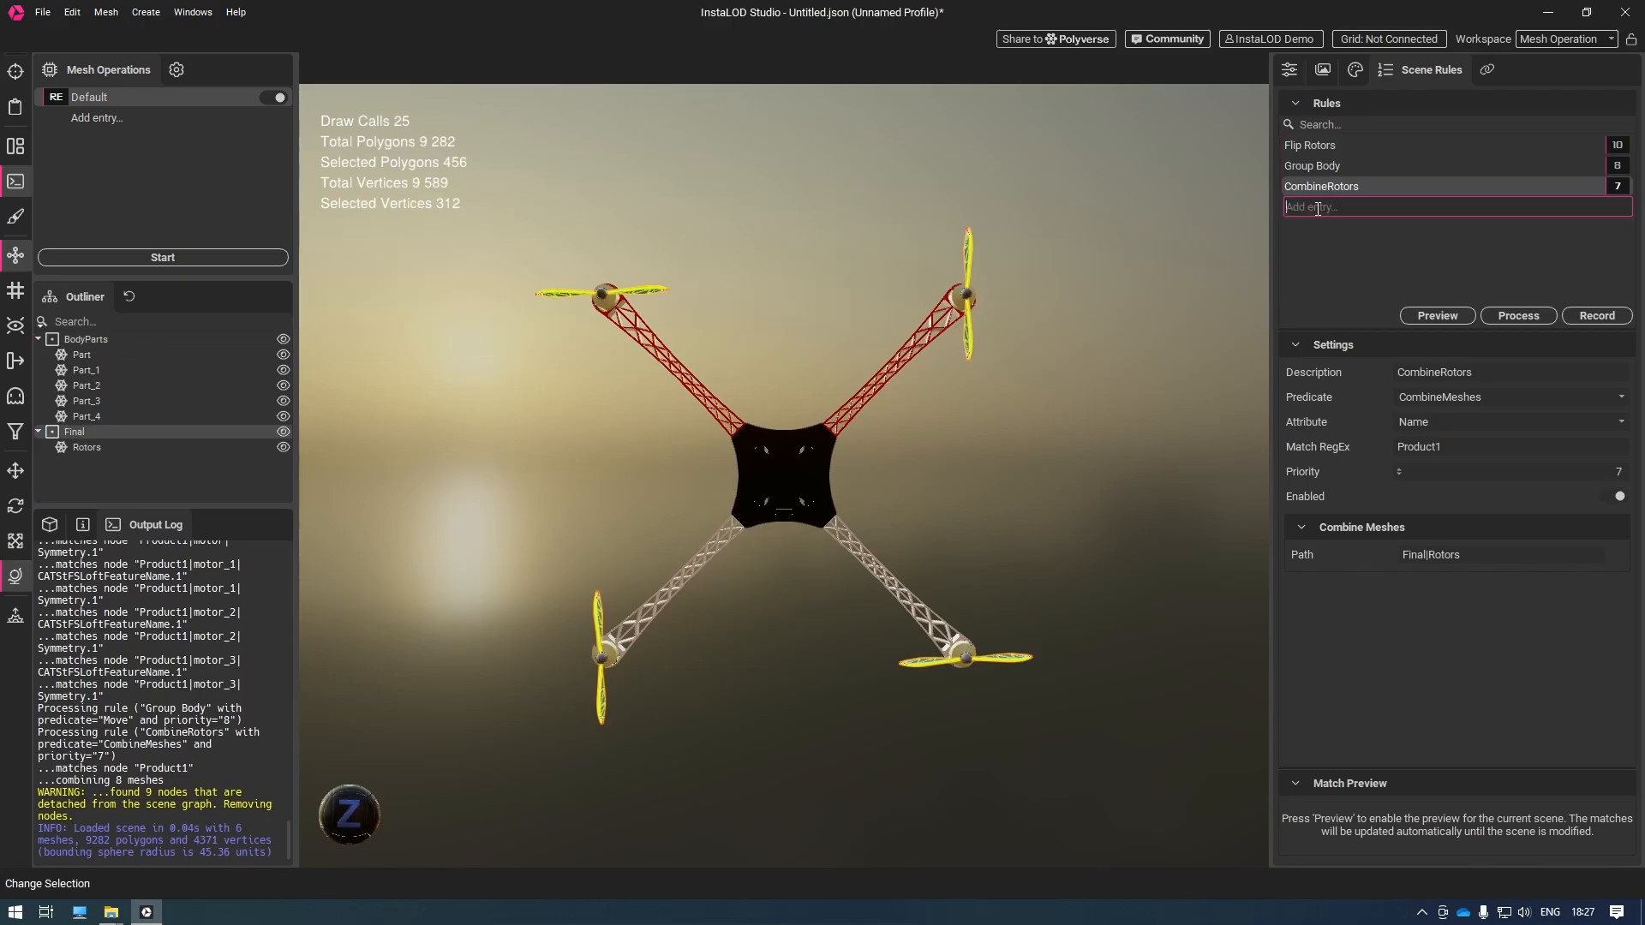
right_click(1355, 203)
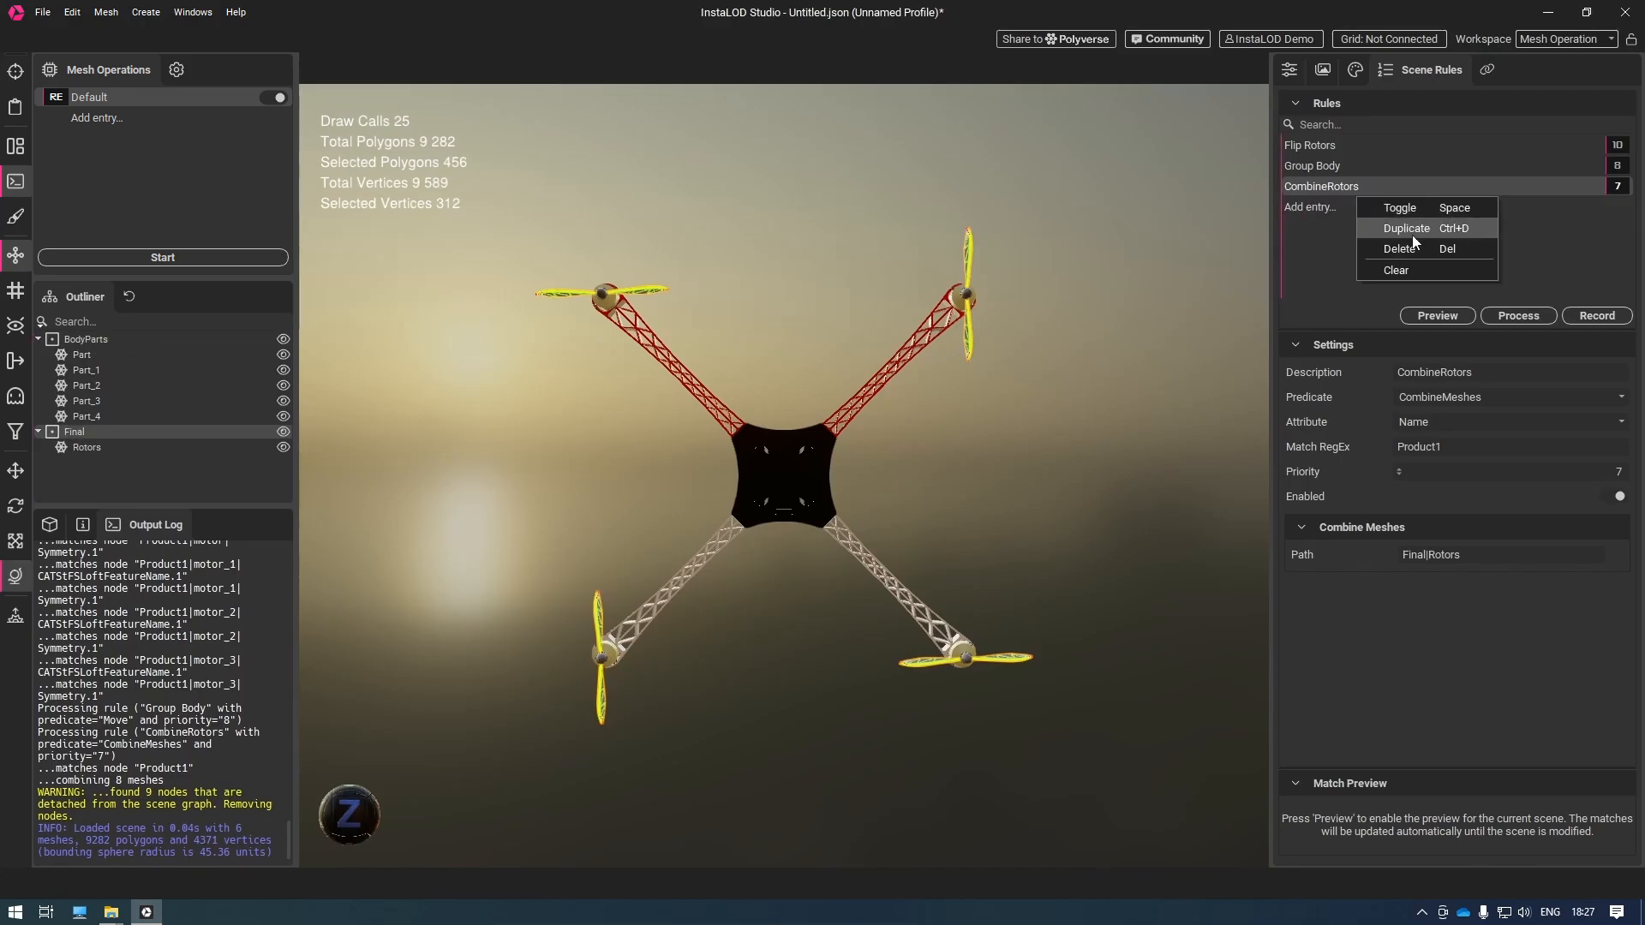
click(1412, 231)
click(1334, 209)
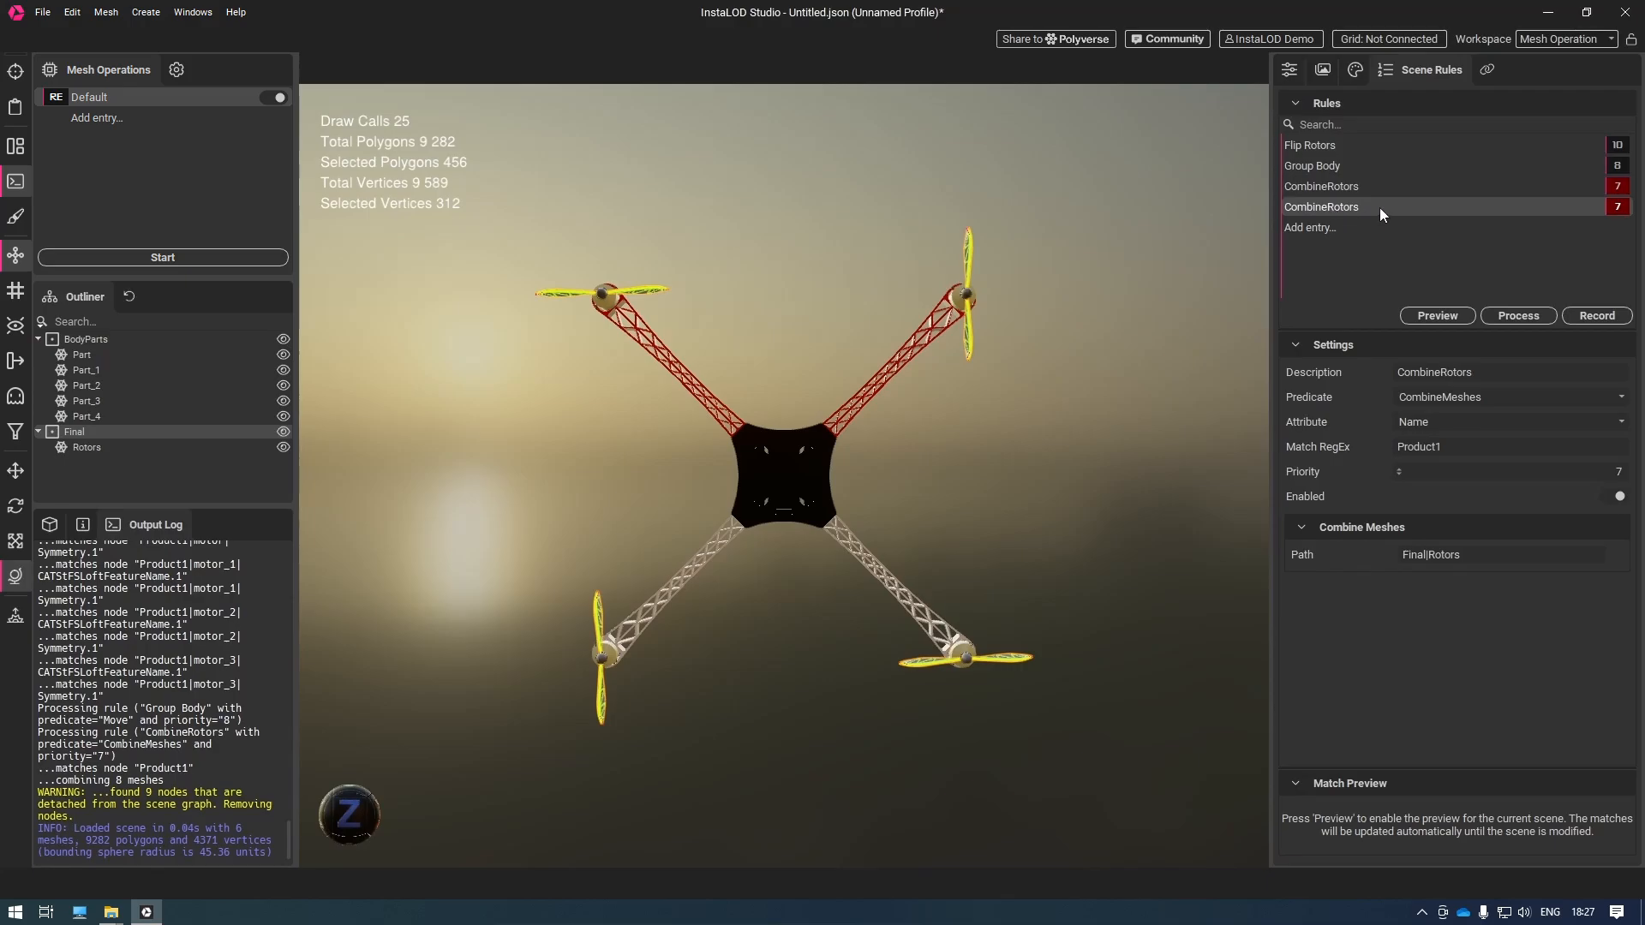
click(1325, 209)
click(1326, 209)
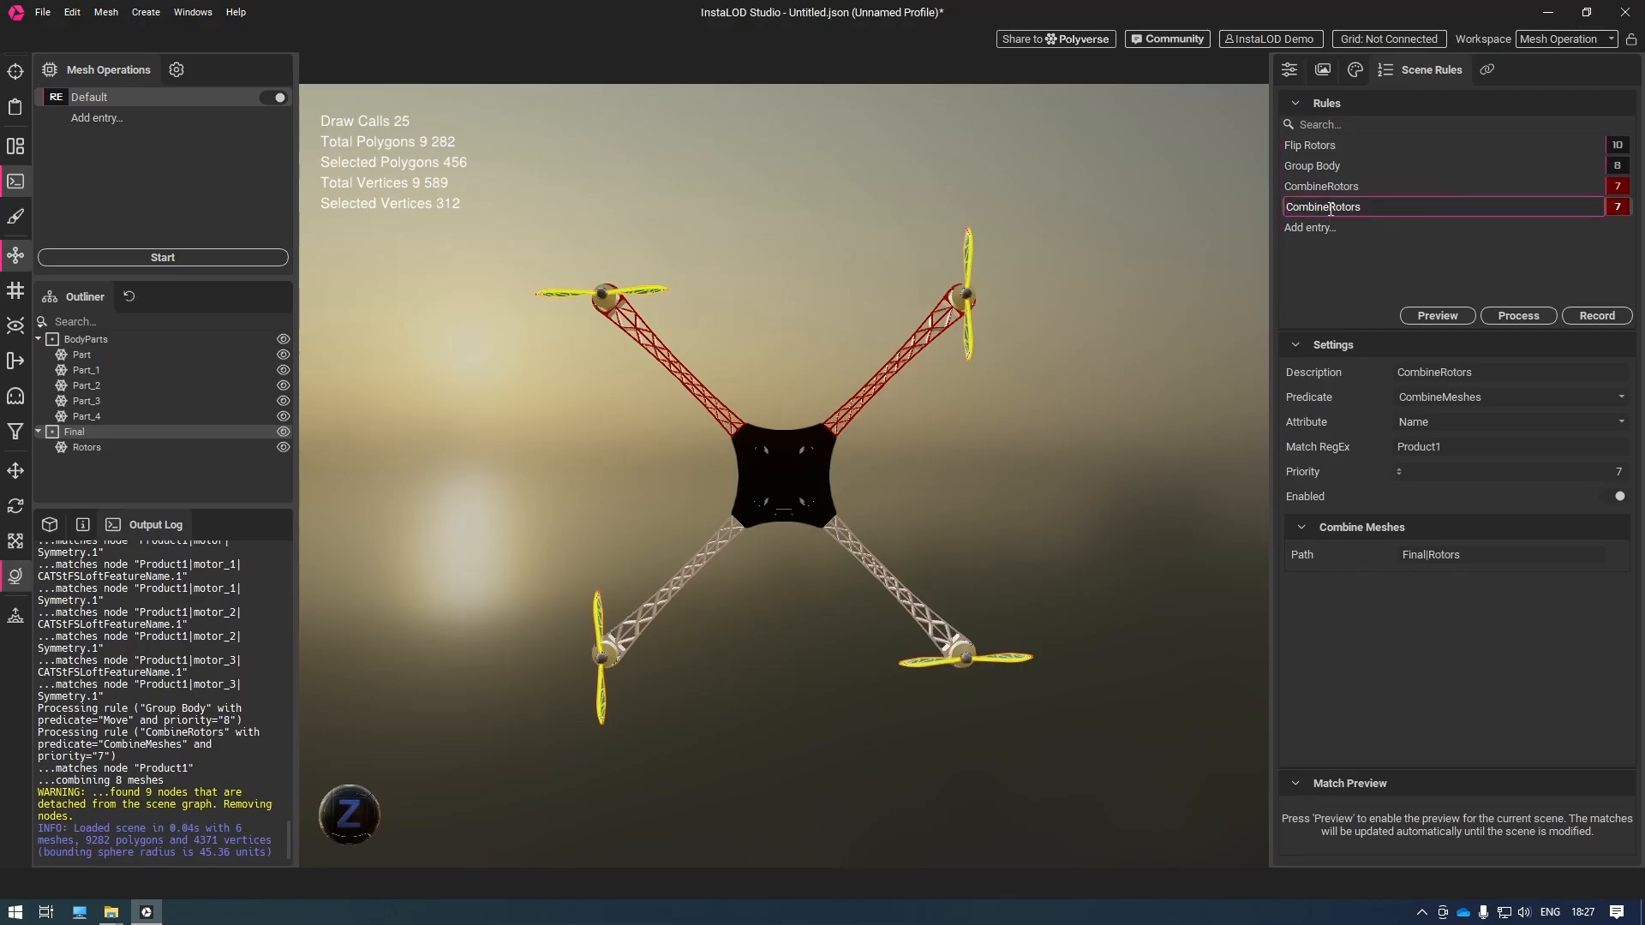
drag(1331, 209, 1419, 221)
text(Body)
key(Return)
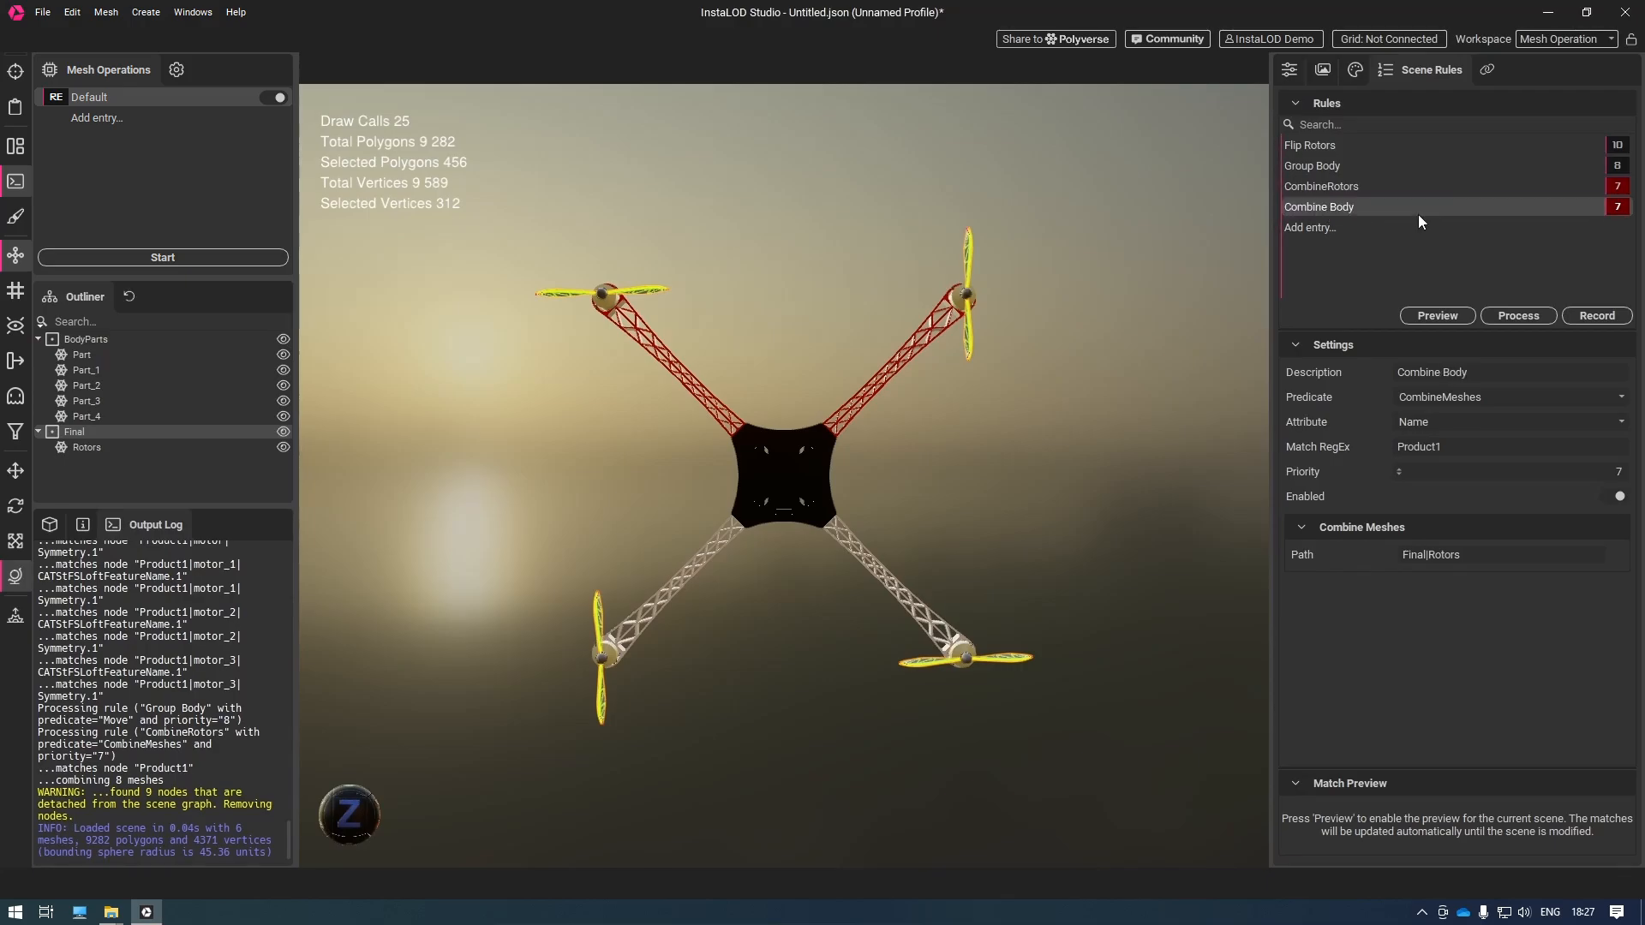
Set the Combine Body rule's match expression to BodyParts and its priority to 6
double_click(1450, 446)
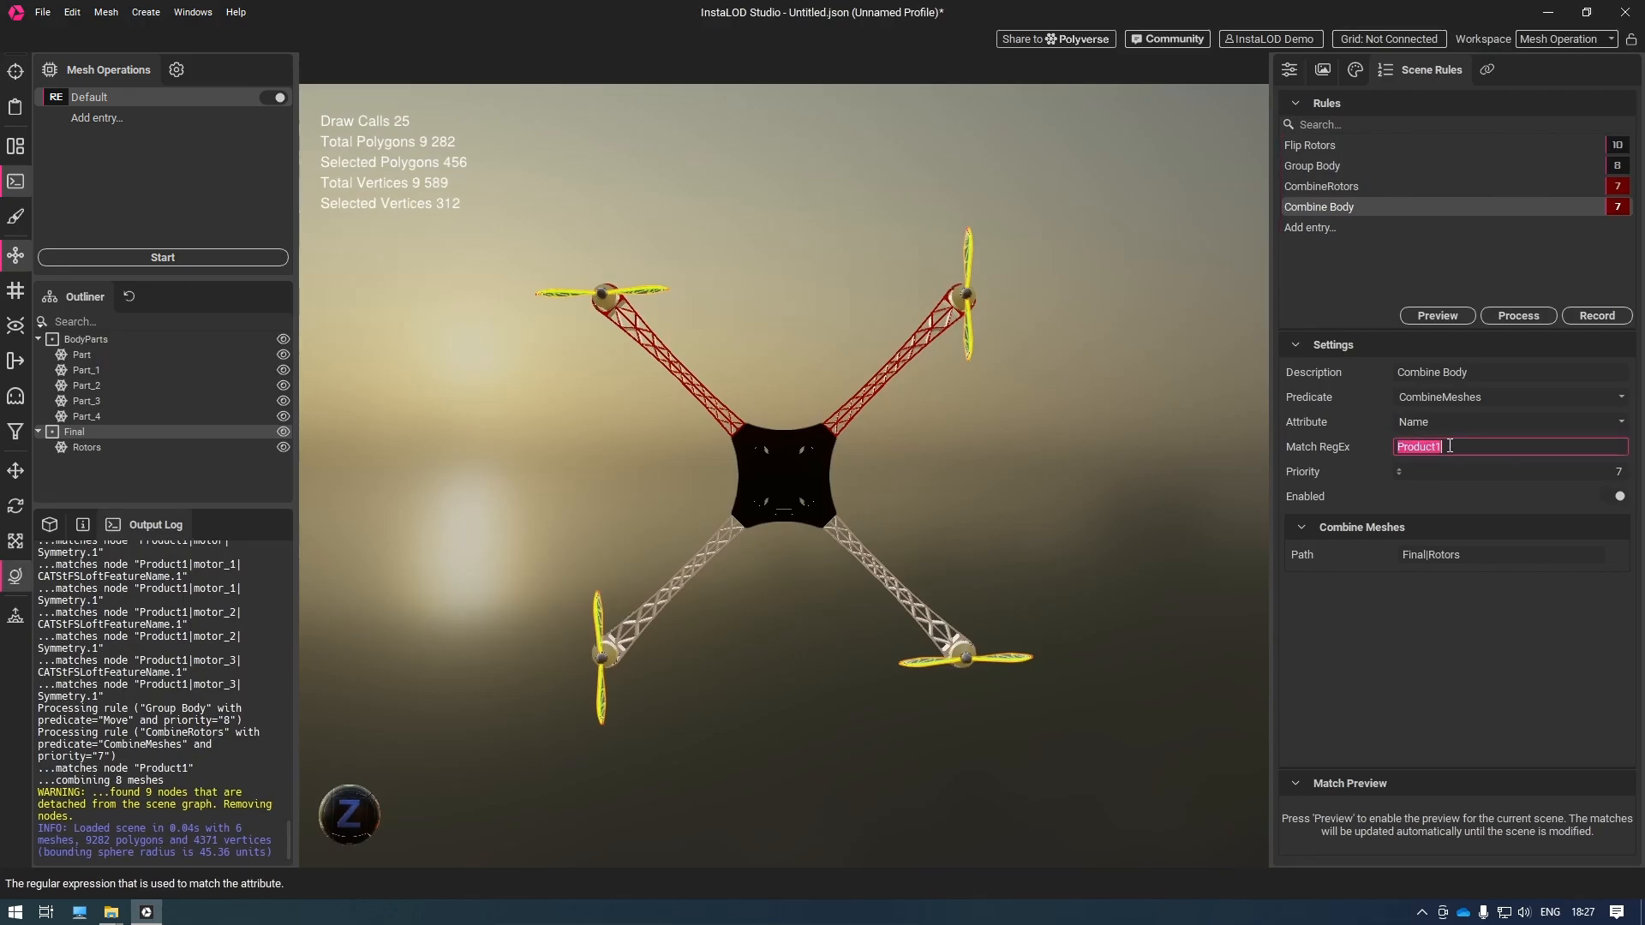
text(BodyParts)
key(Tab)
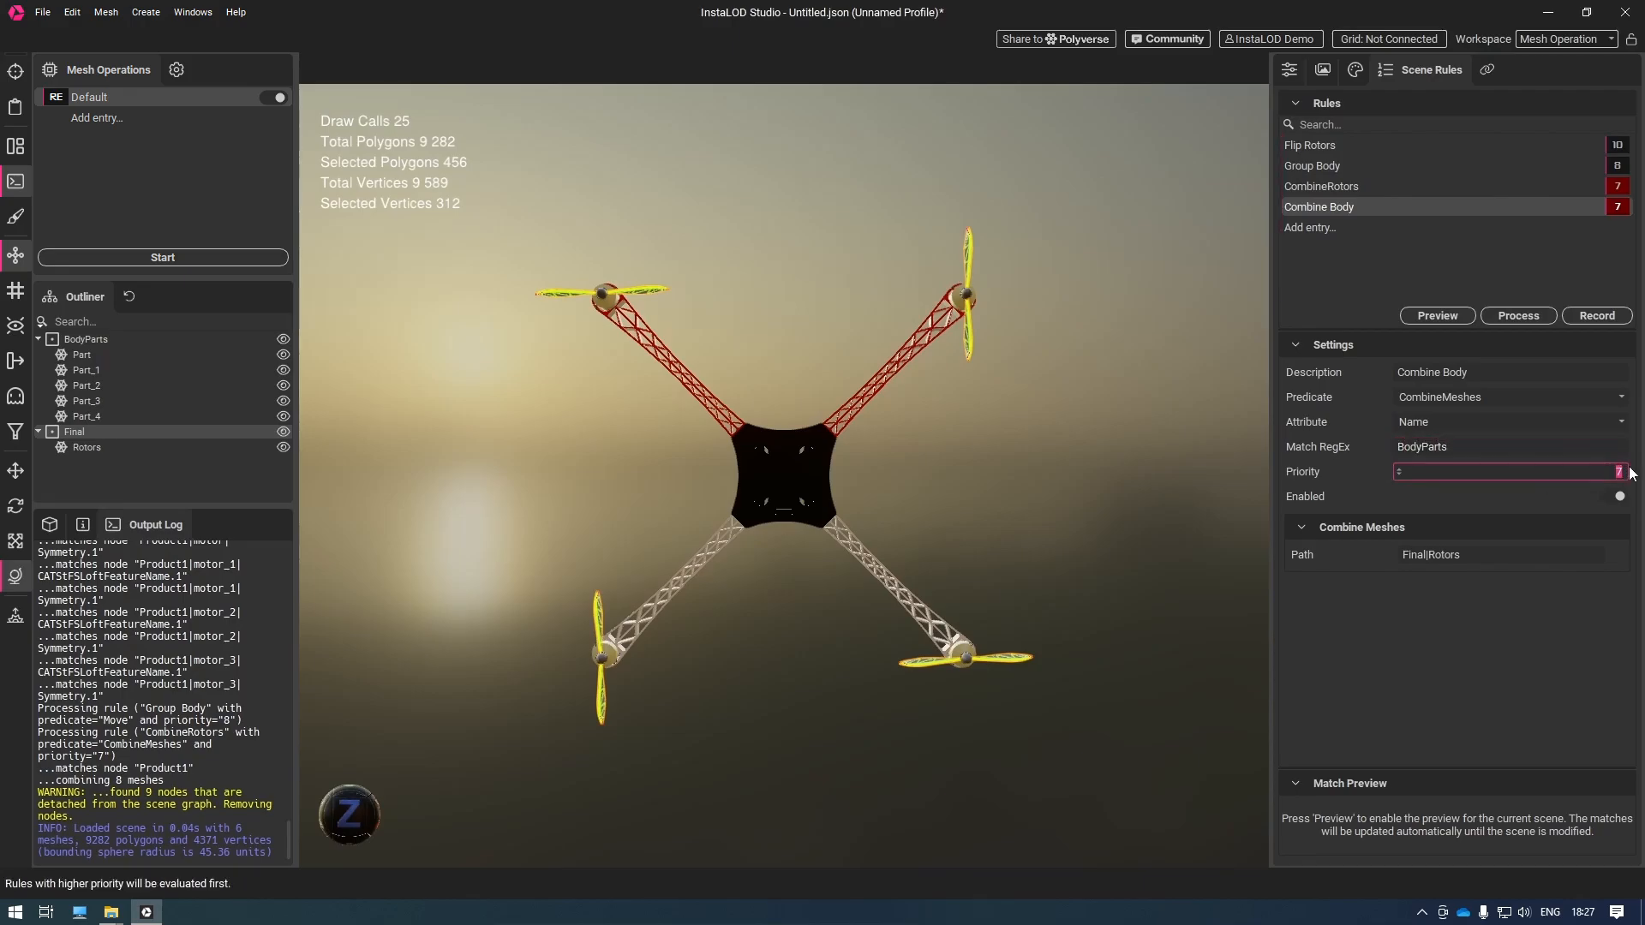
text(6)
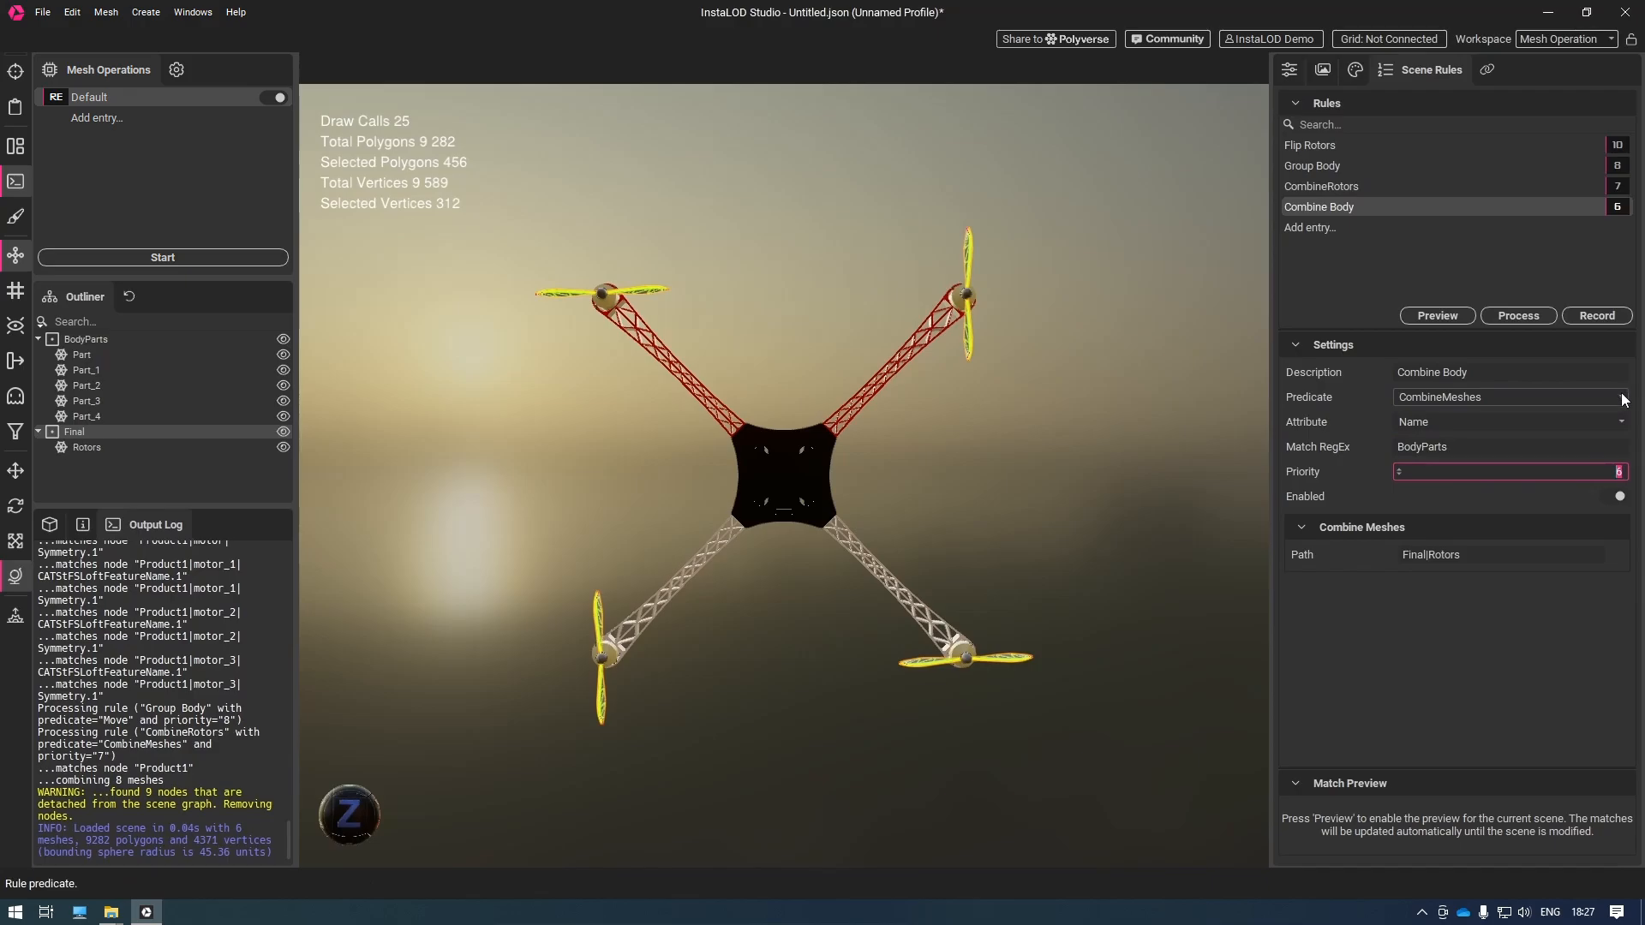
Change the Combine Body path to Final|BodyParts and process the scene rules
click(1433, 555)
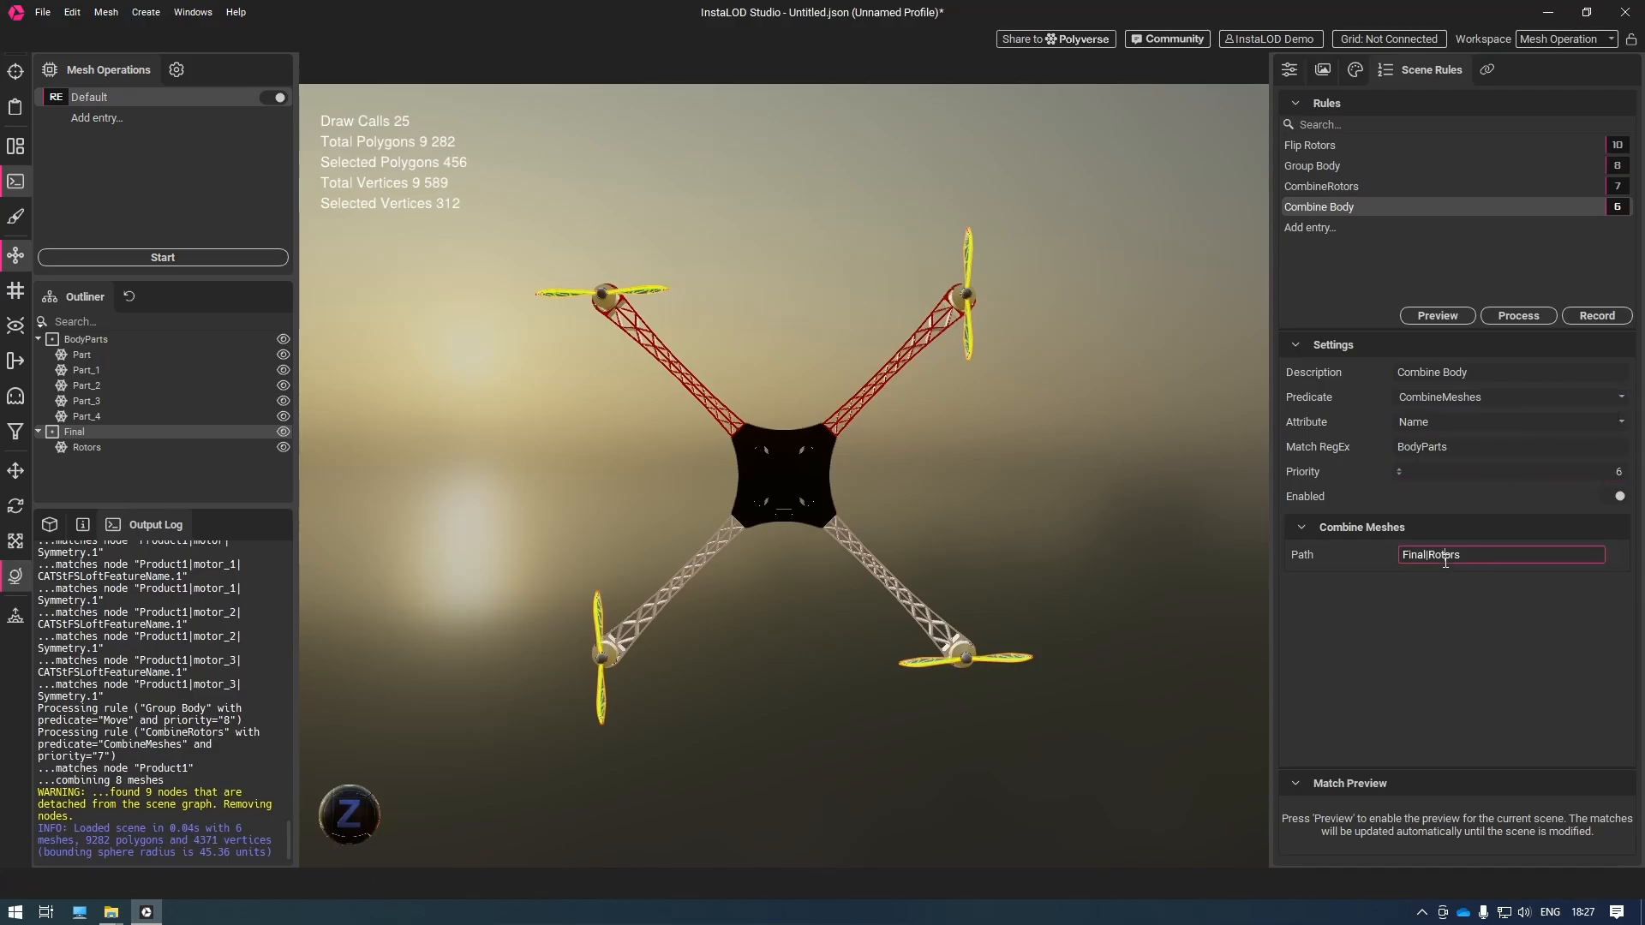
drag(1431, 556, 1478, 556)
text(BodyParts)
click(1519, 316)
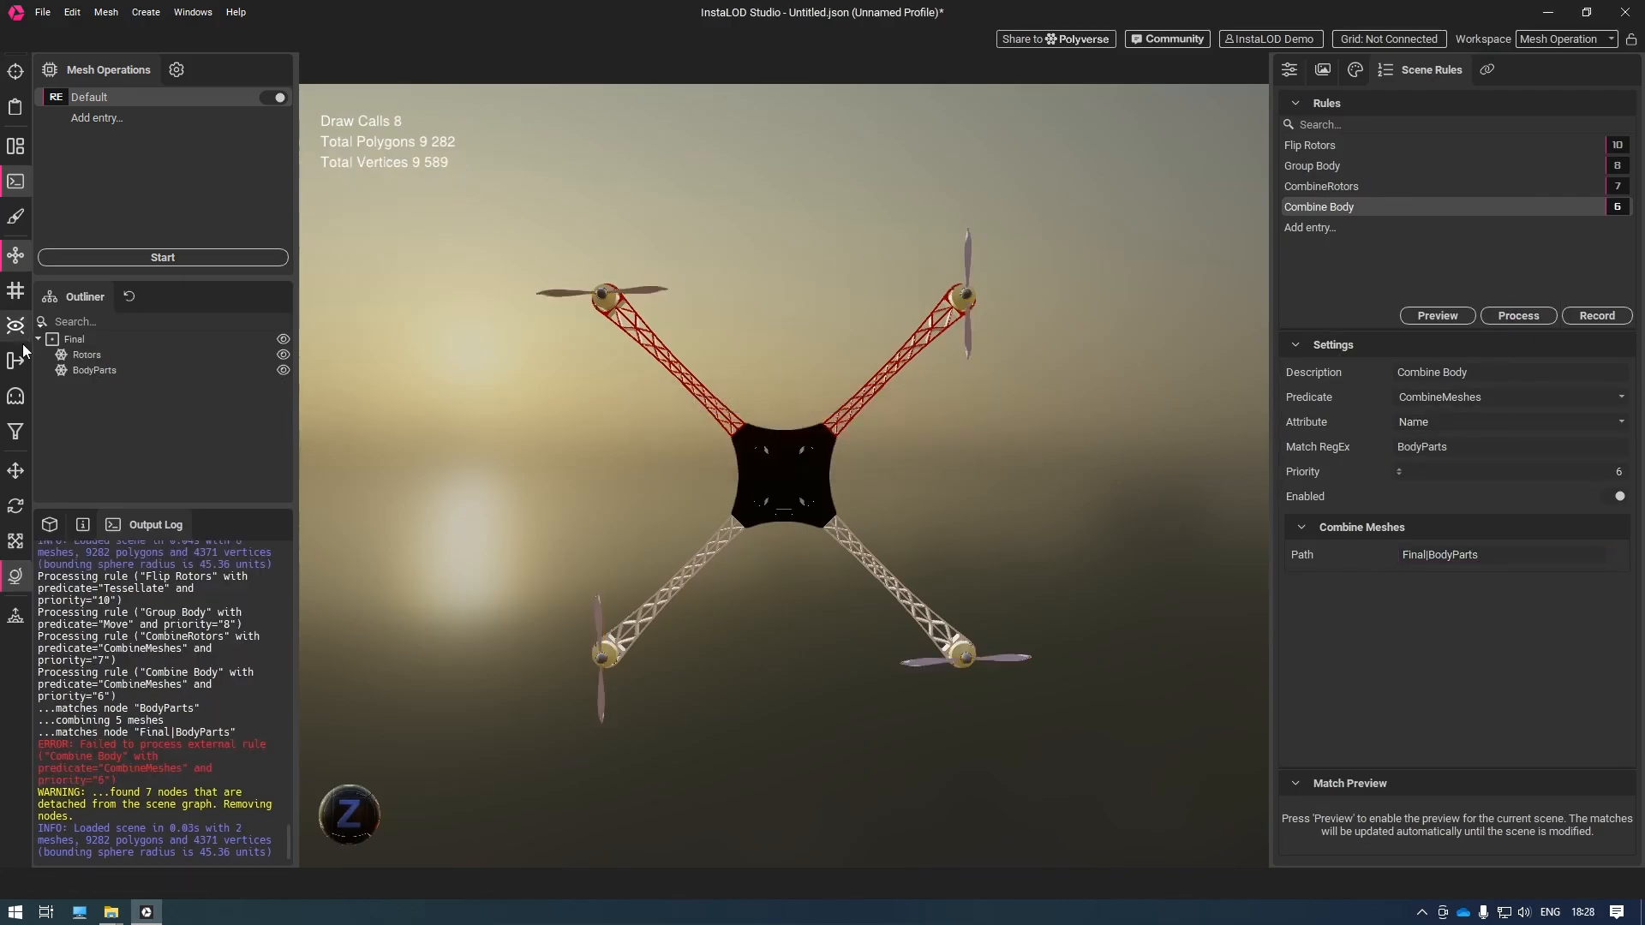
Examine the combined Rotors and BodyParts meshes, including the materials on the drone's arms and body
click(100, 353)
click(101, 371)
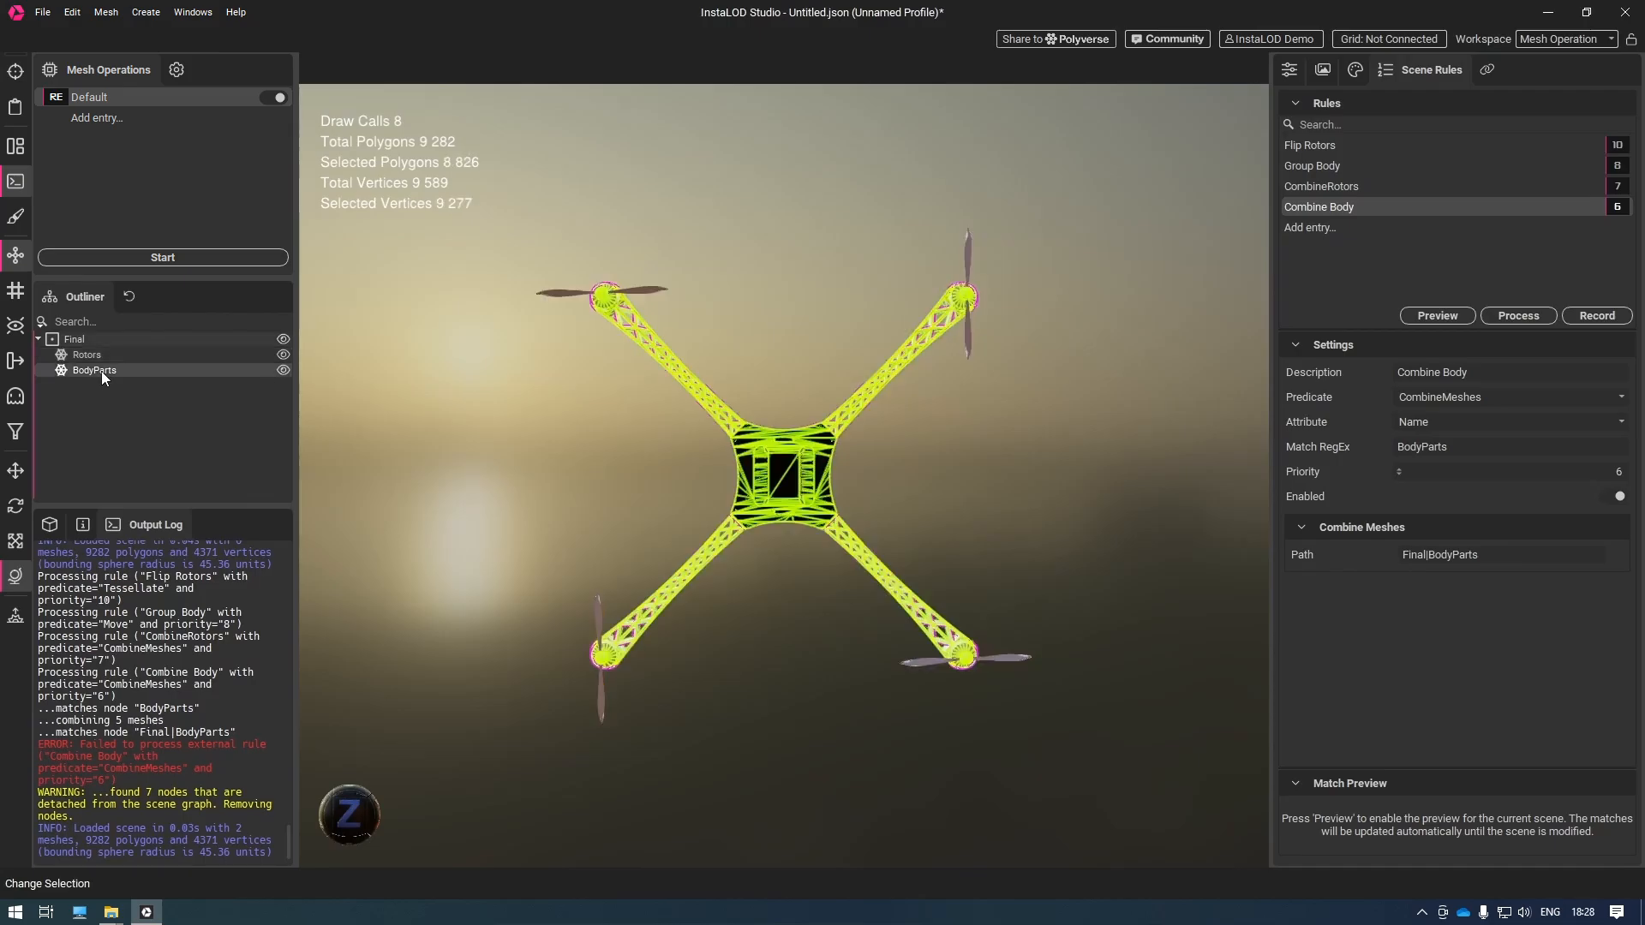
click(101, 353)
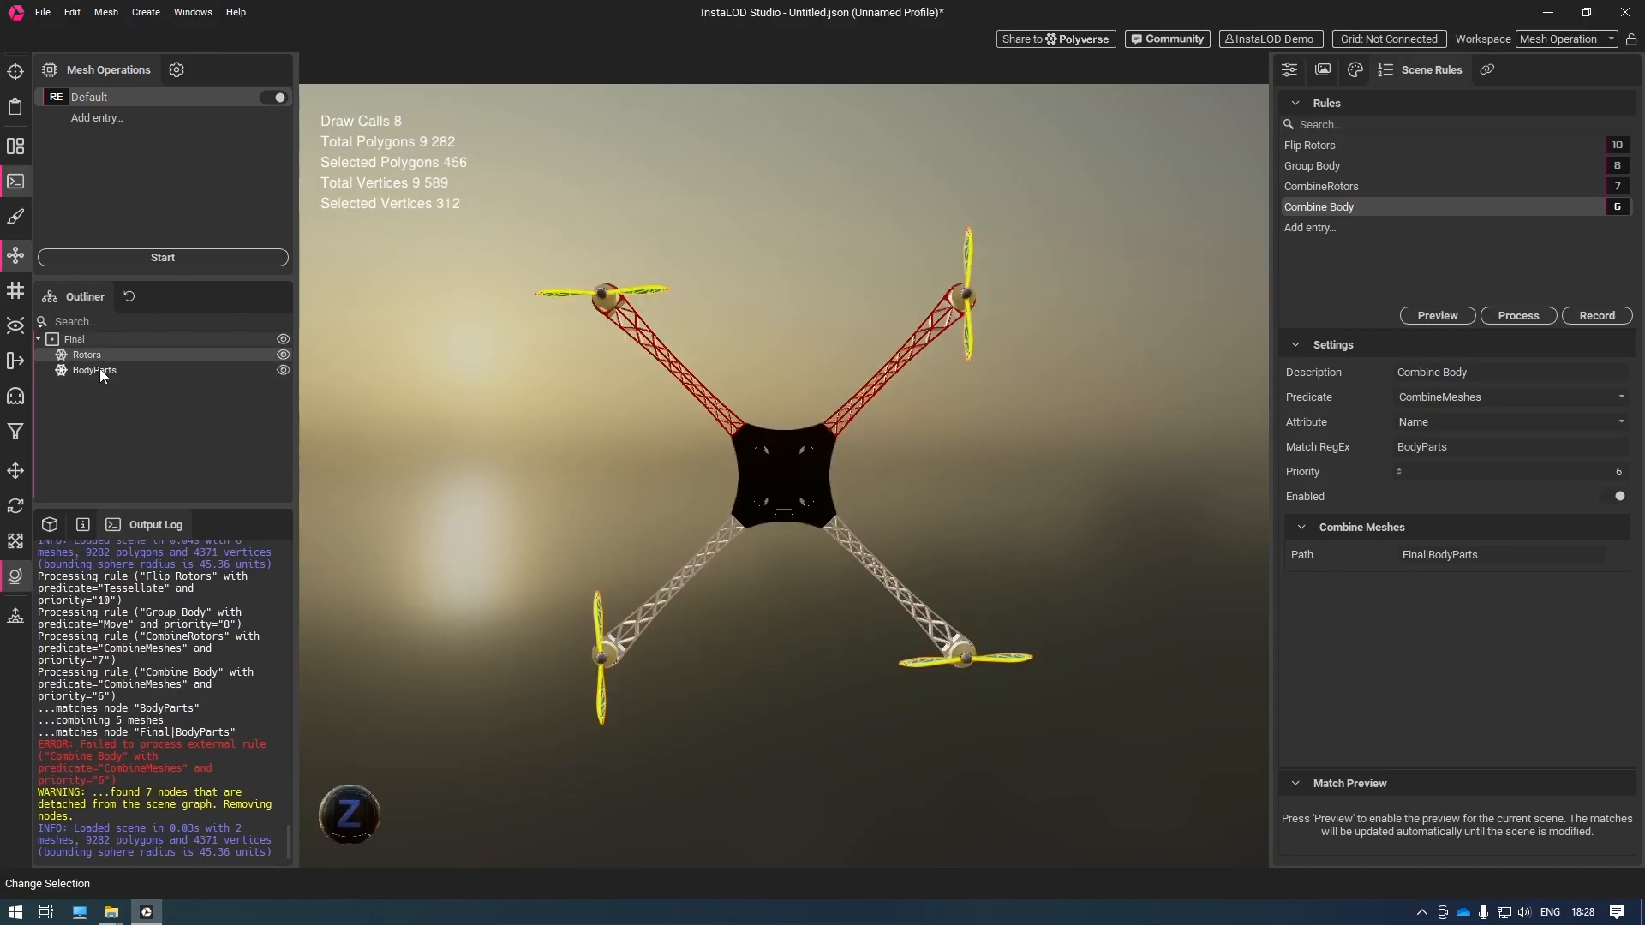
click(100, 369)
click(105, 406)
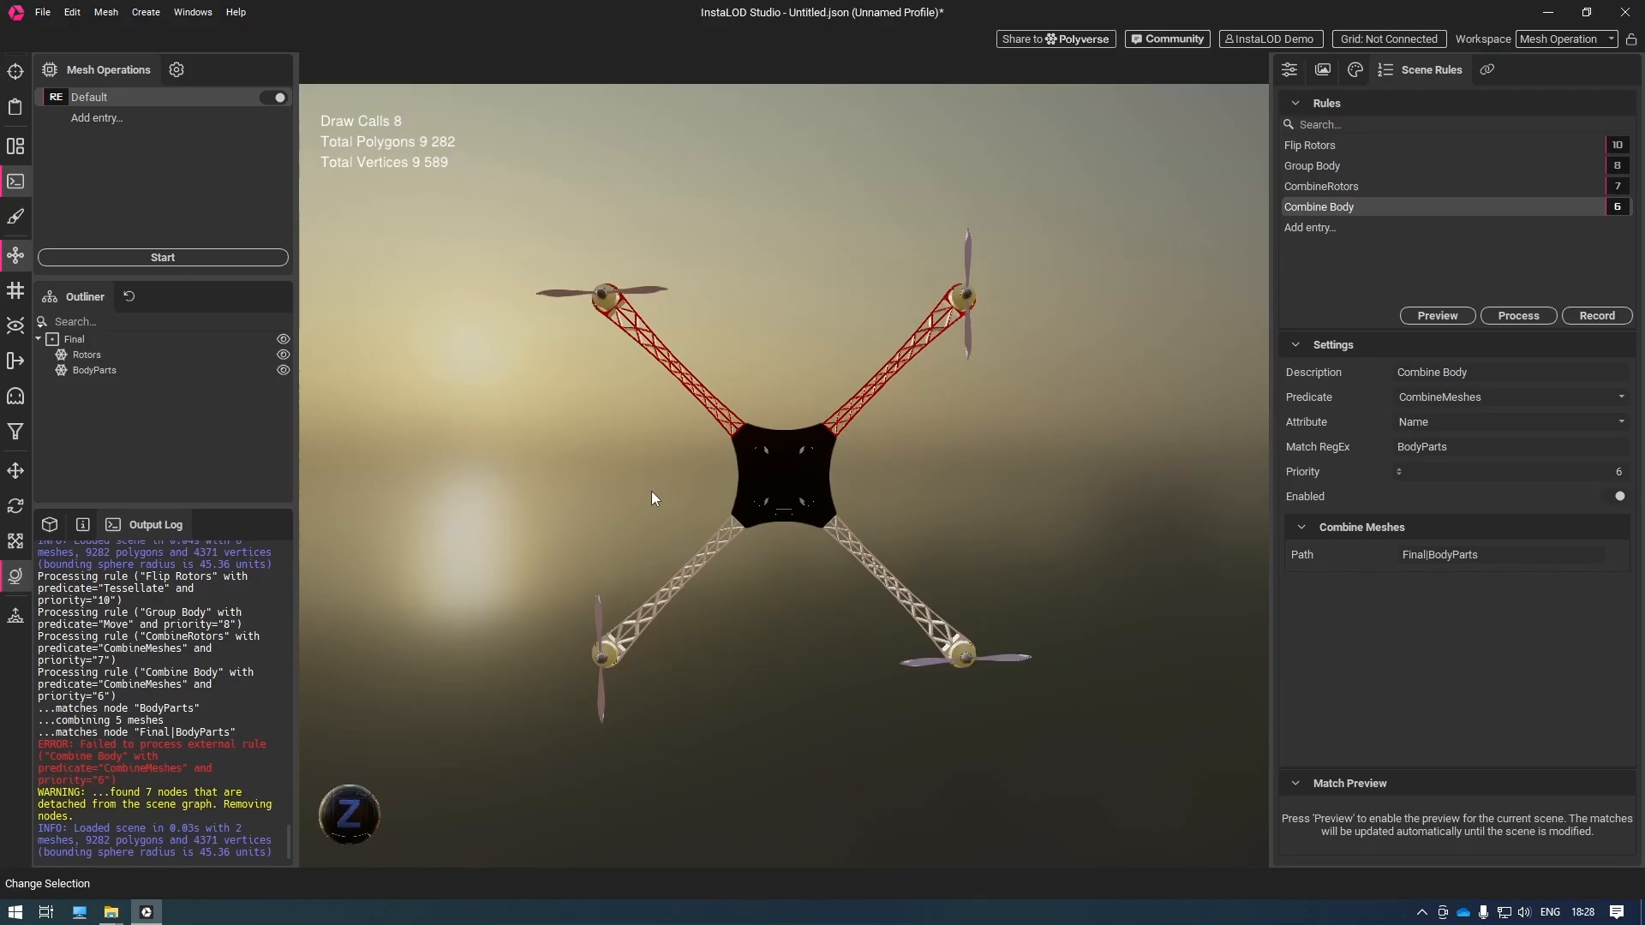
click(755, 491)
click(698, 449)
scroll(708, 368, up, 8)
alt+drag(677, 440, 720, 453)
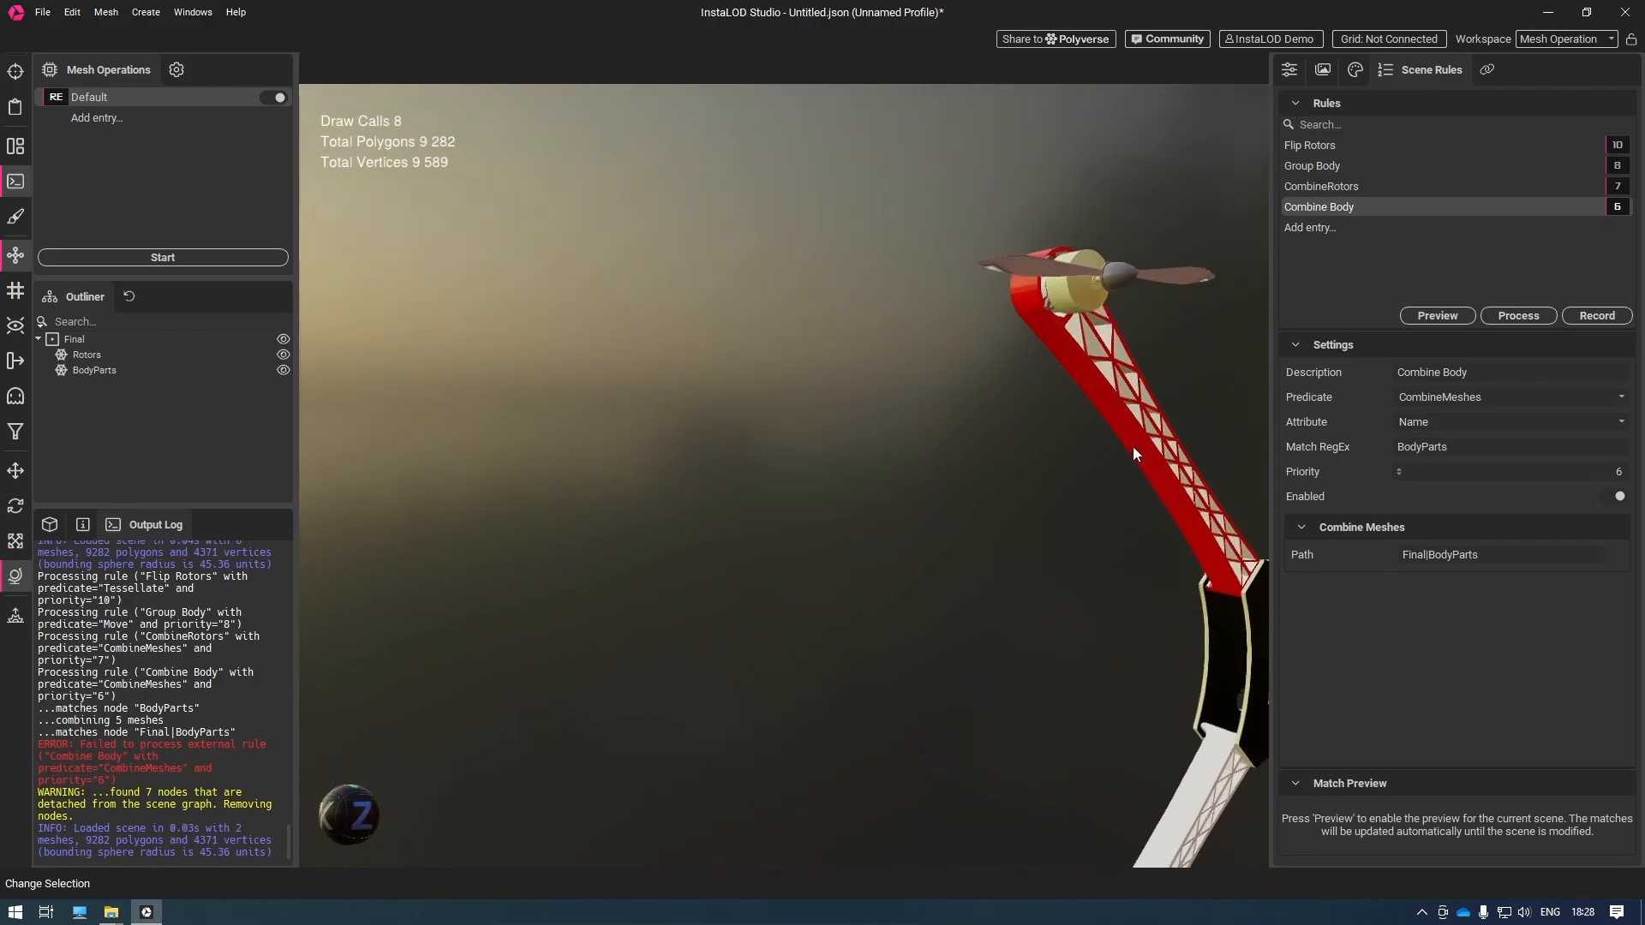
click(1131, 451)
alt+drag(1128, 454, 842, 529)
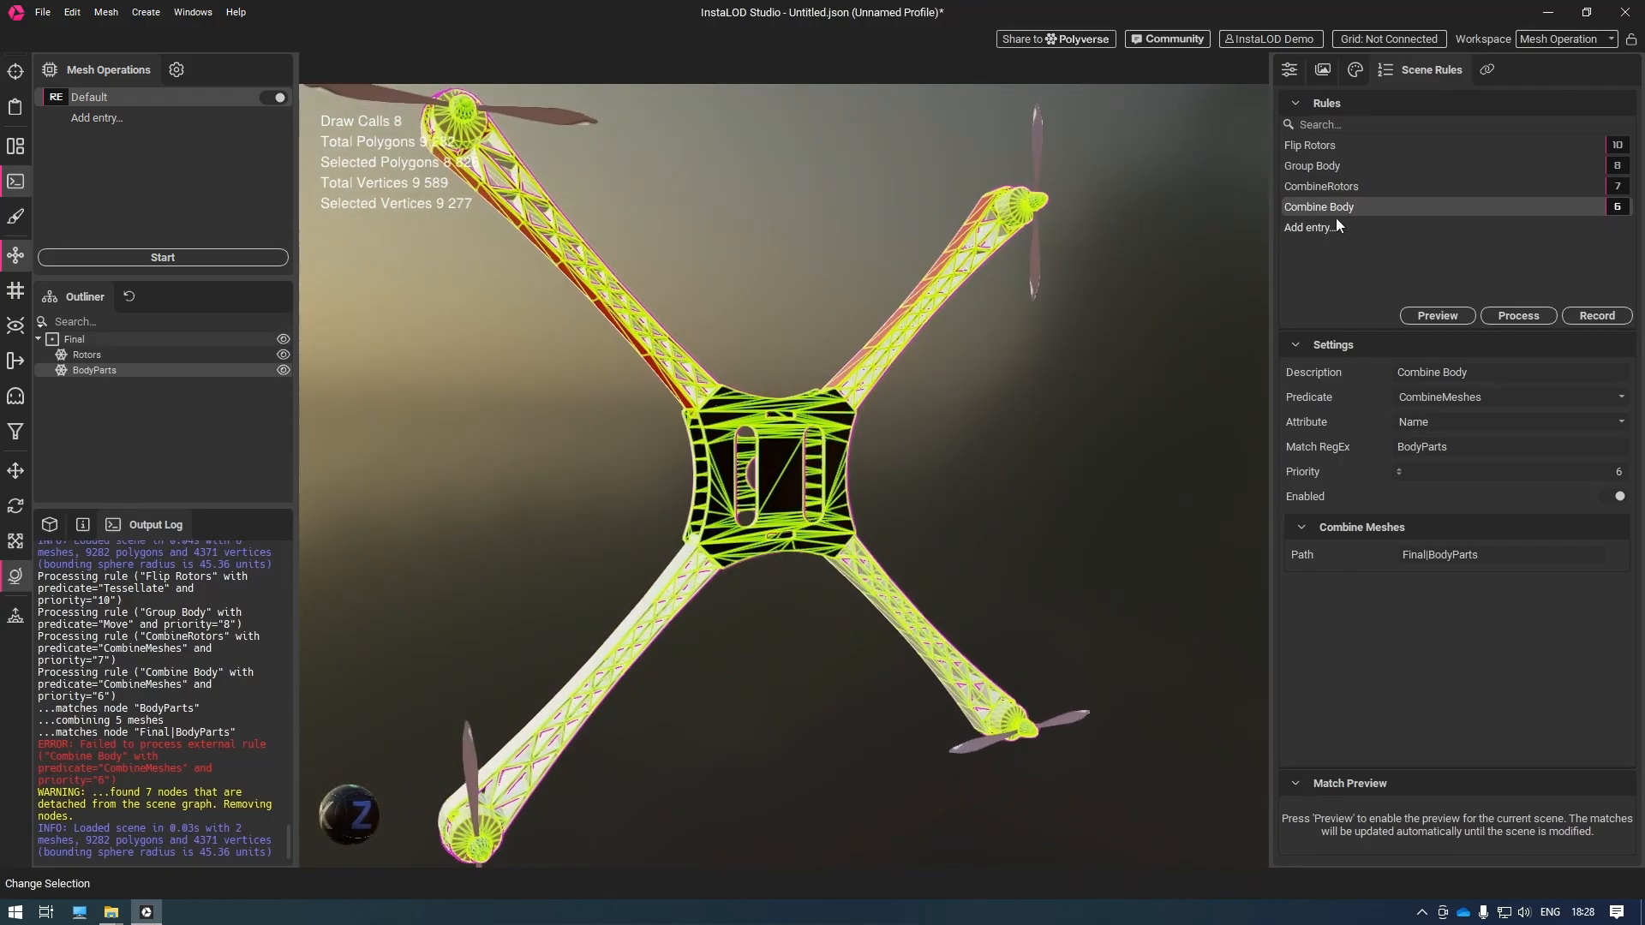
Add a scene rule named Switch Material White after the Combine Body rule
click(1335, 227)
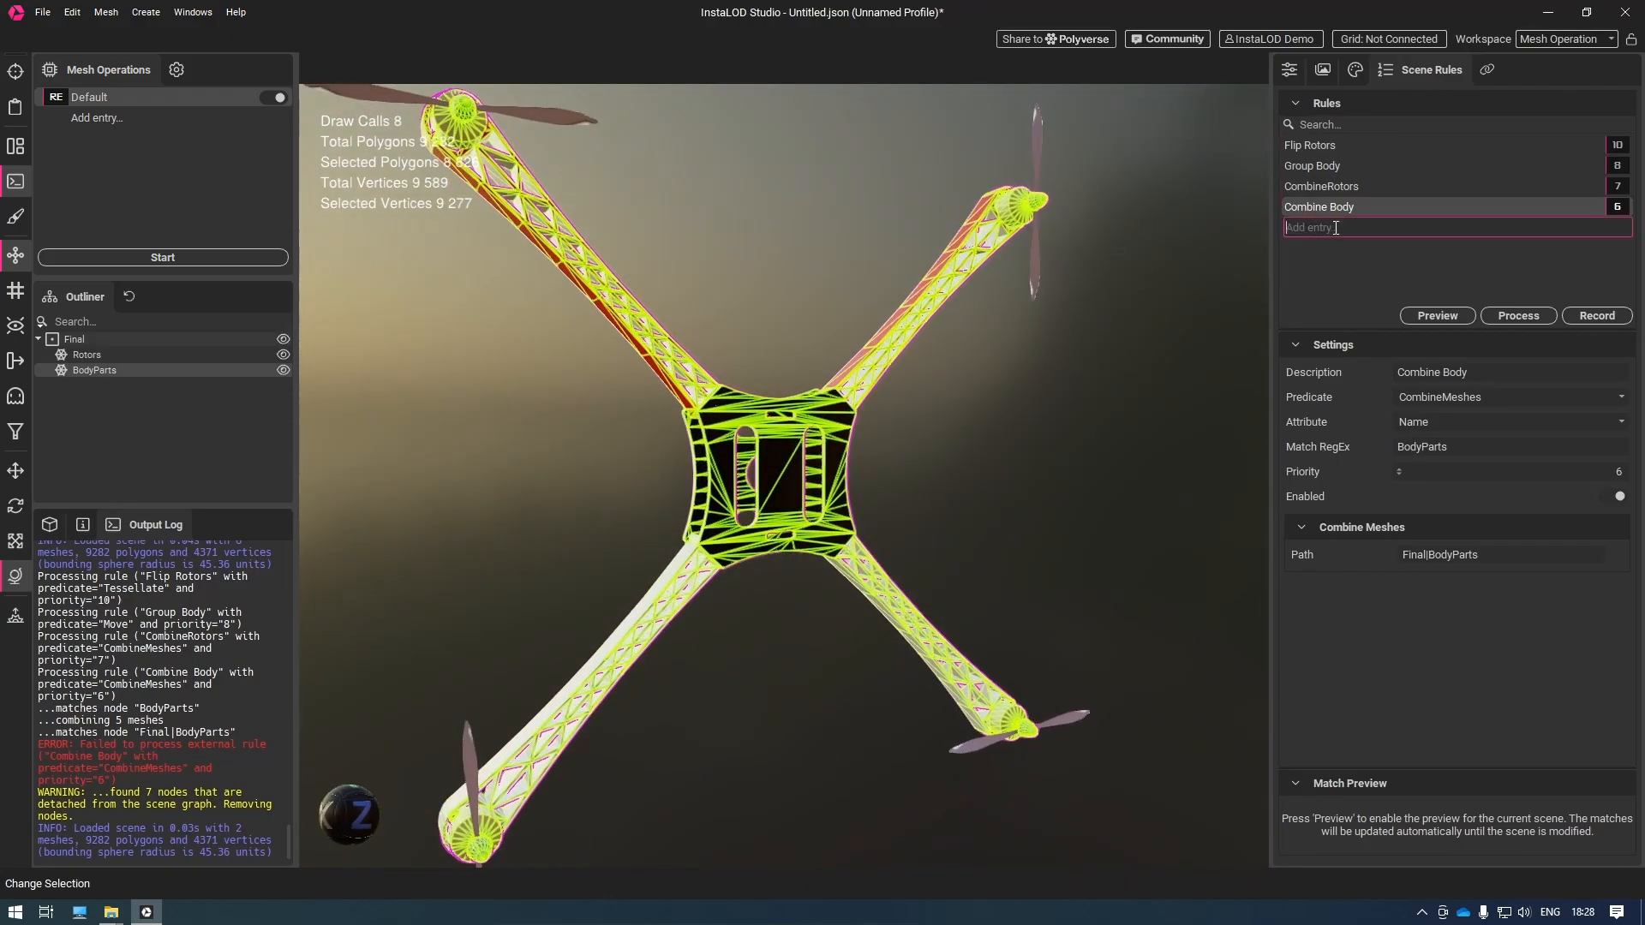
text(Switch Material White)
key(Return)
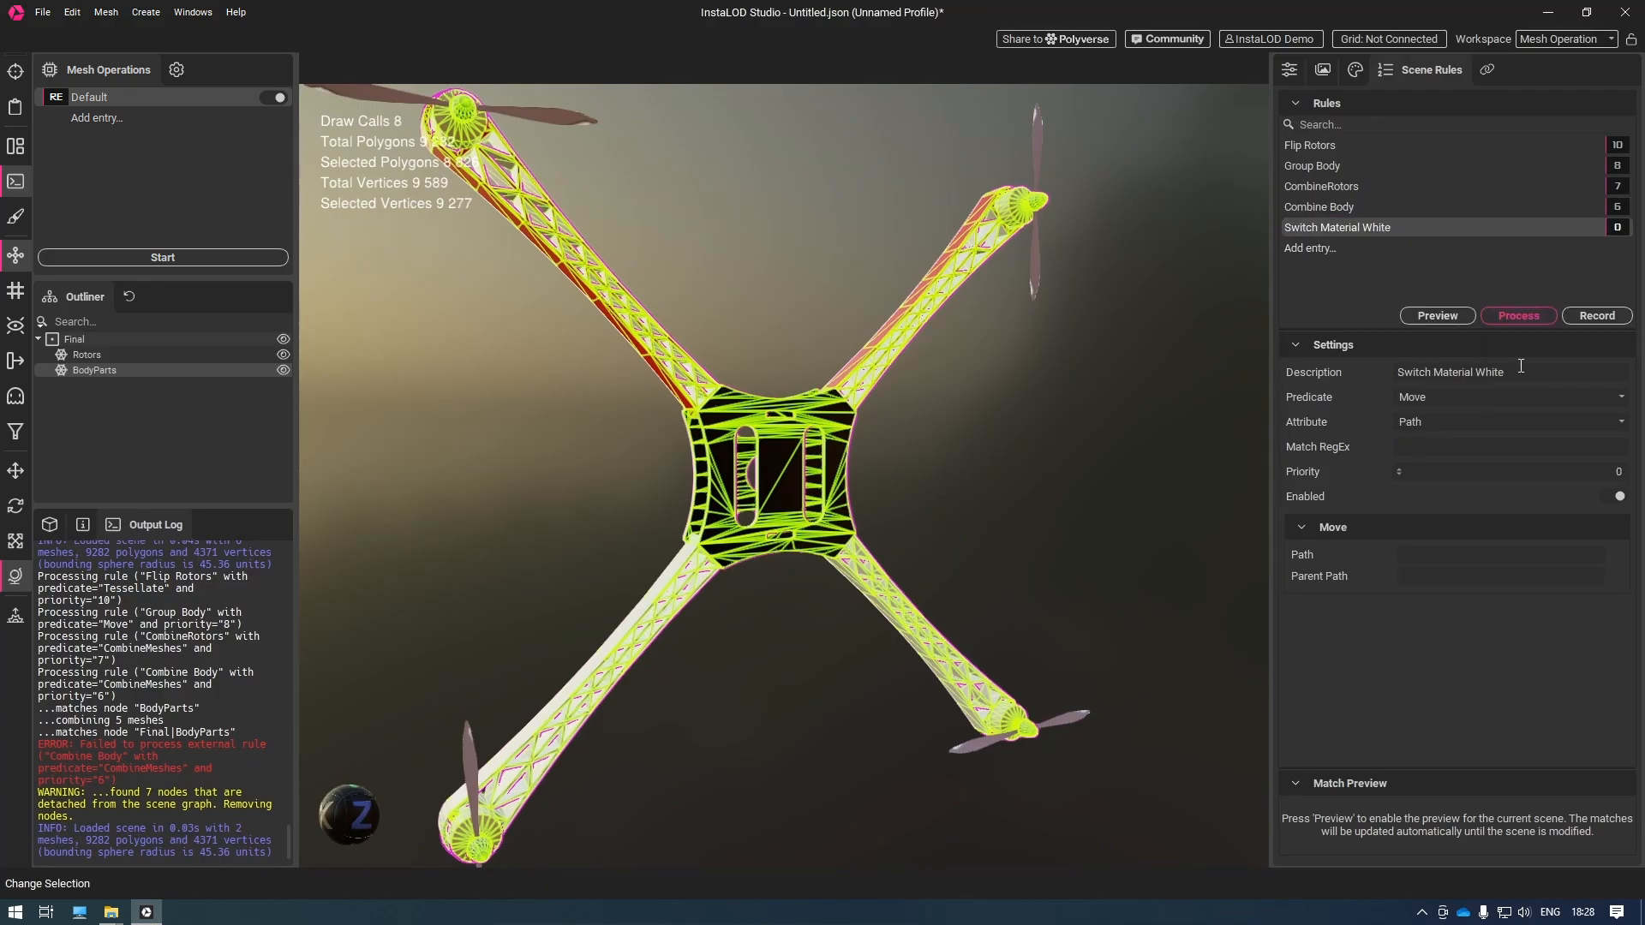
Set the Switch Material White rule to match the Name attribute with .* and use the MaterialAssignment predicate
click(1551, 422)
click(1548, 470)
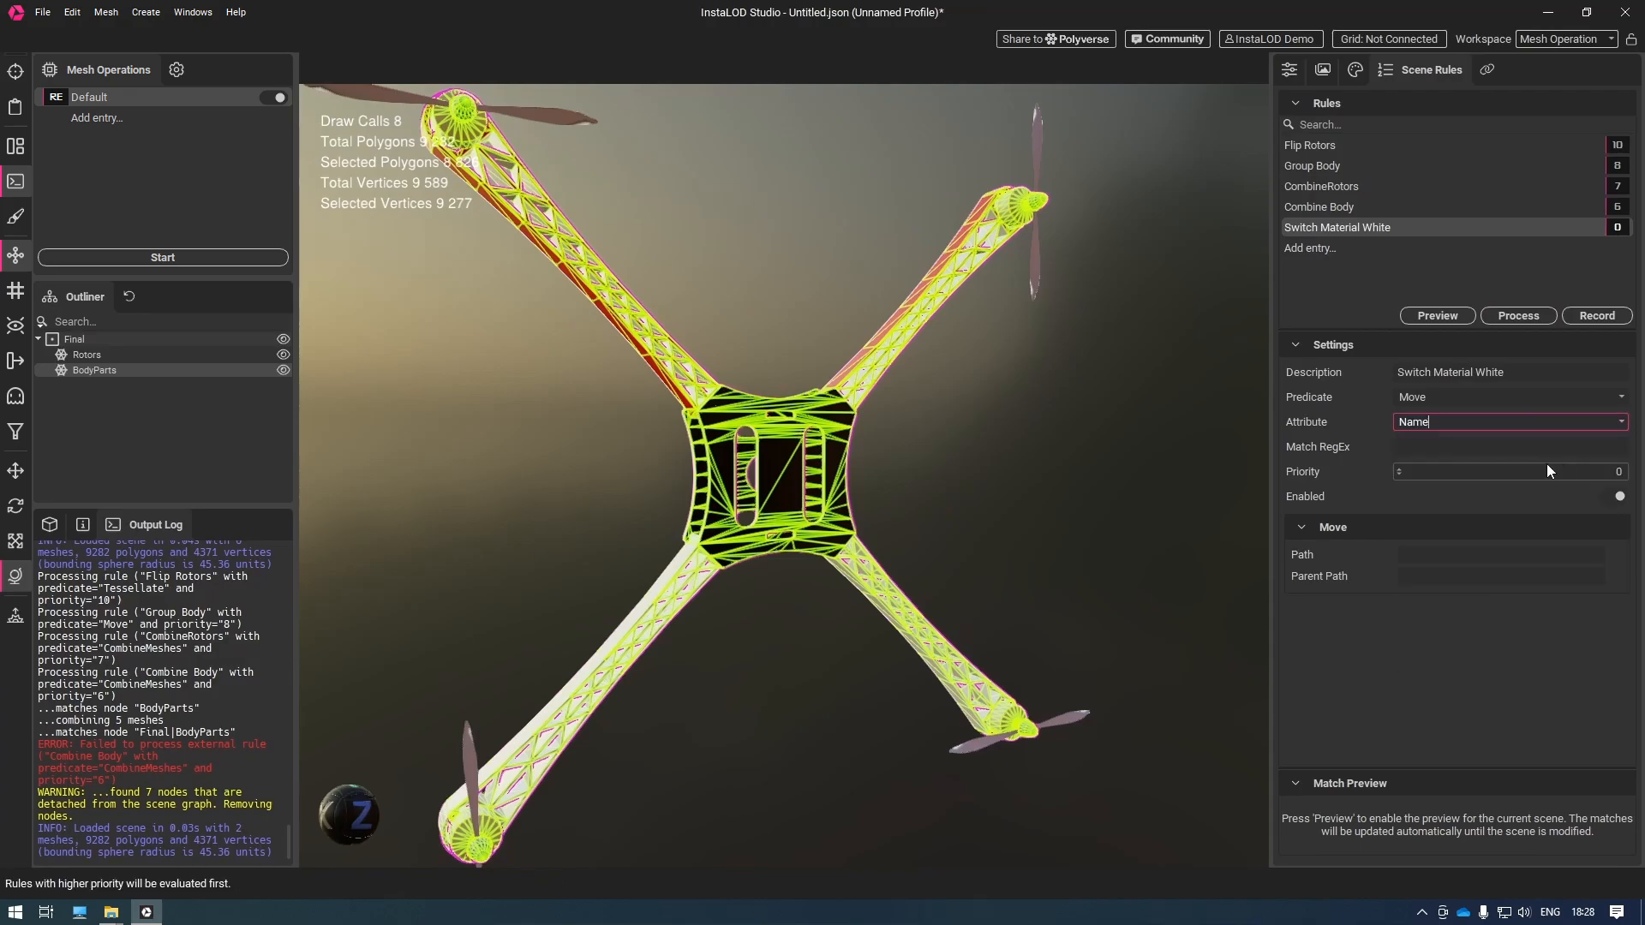
click(1485, 448)
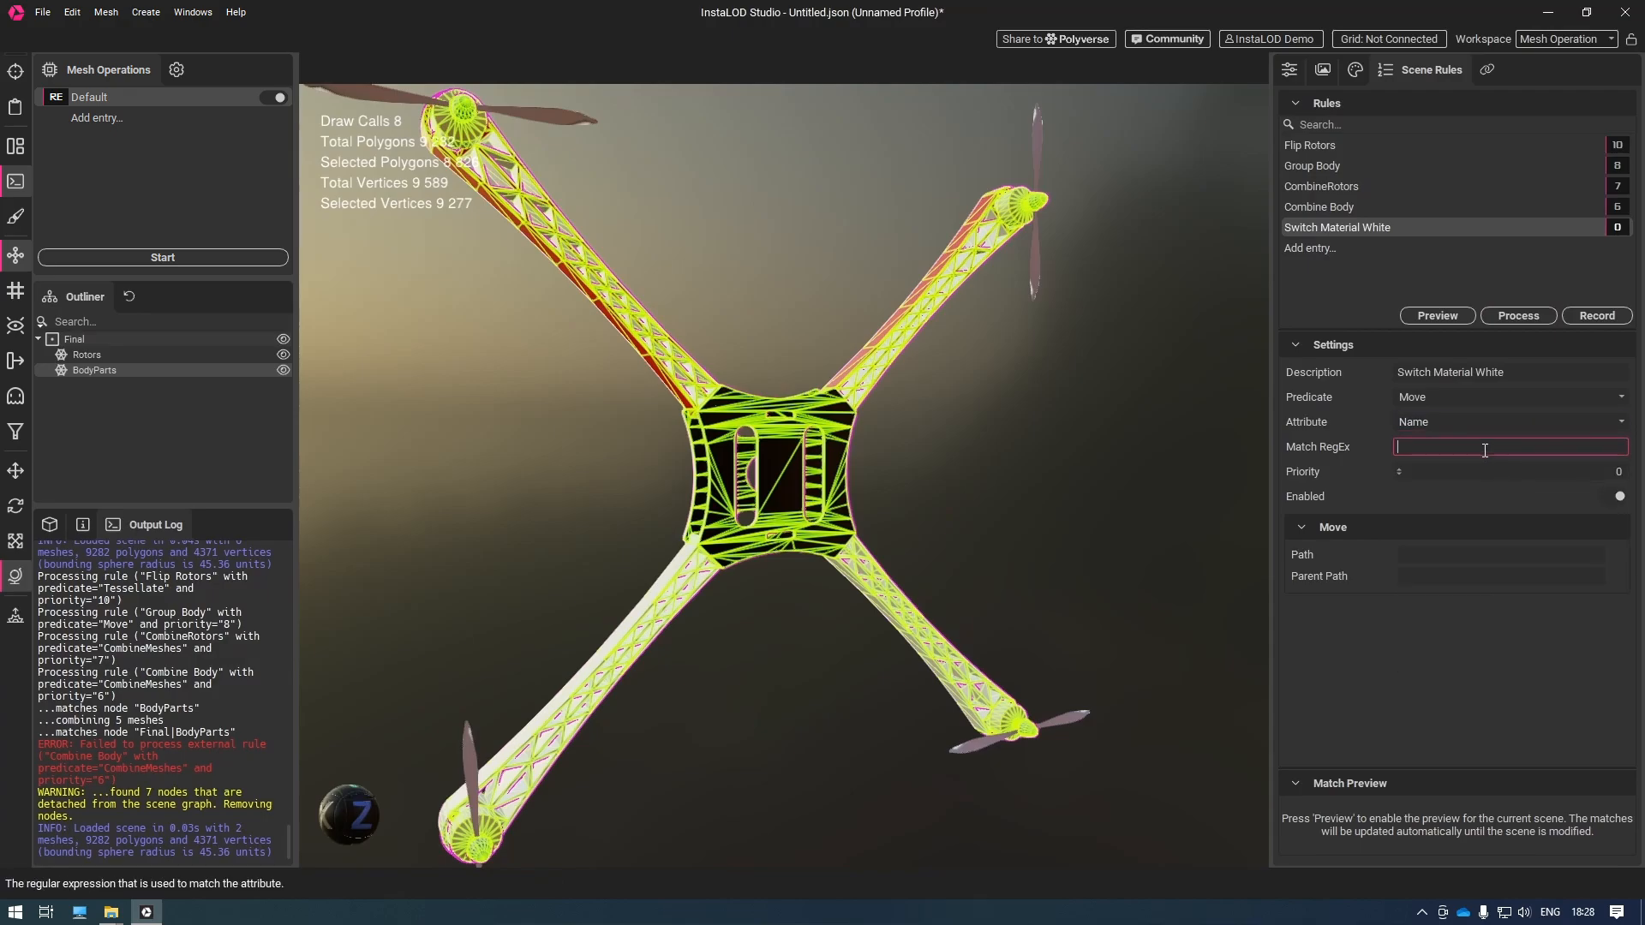
text(.*)
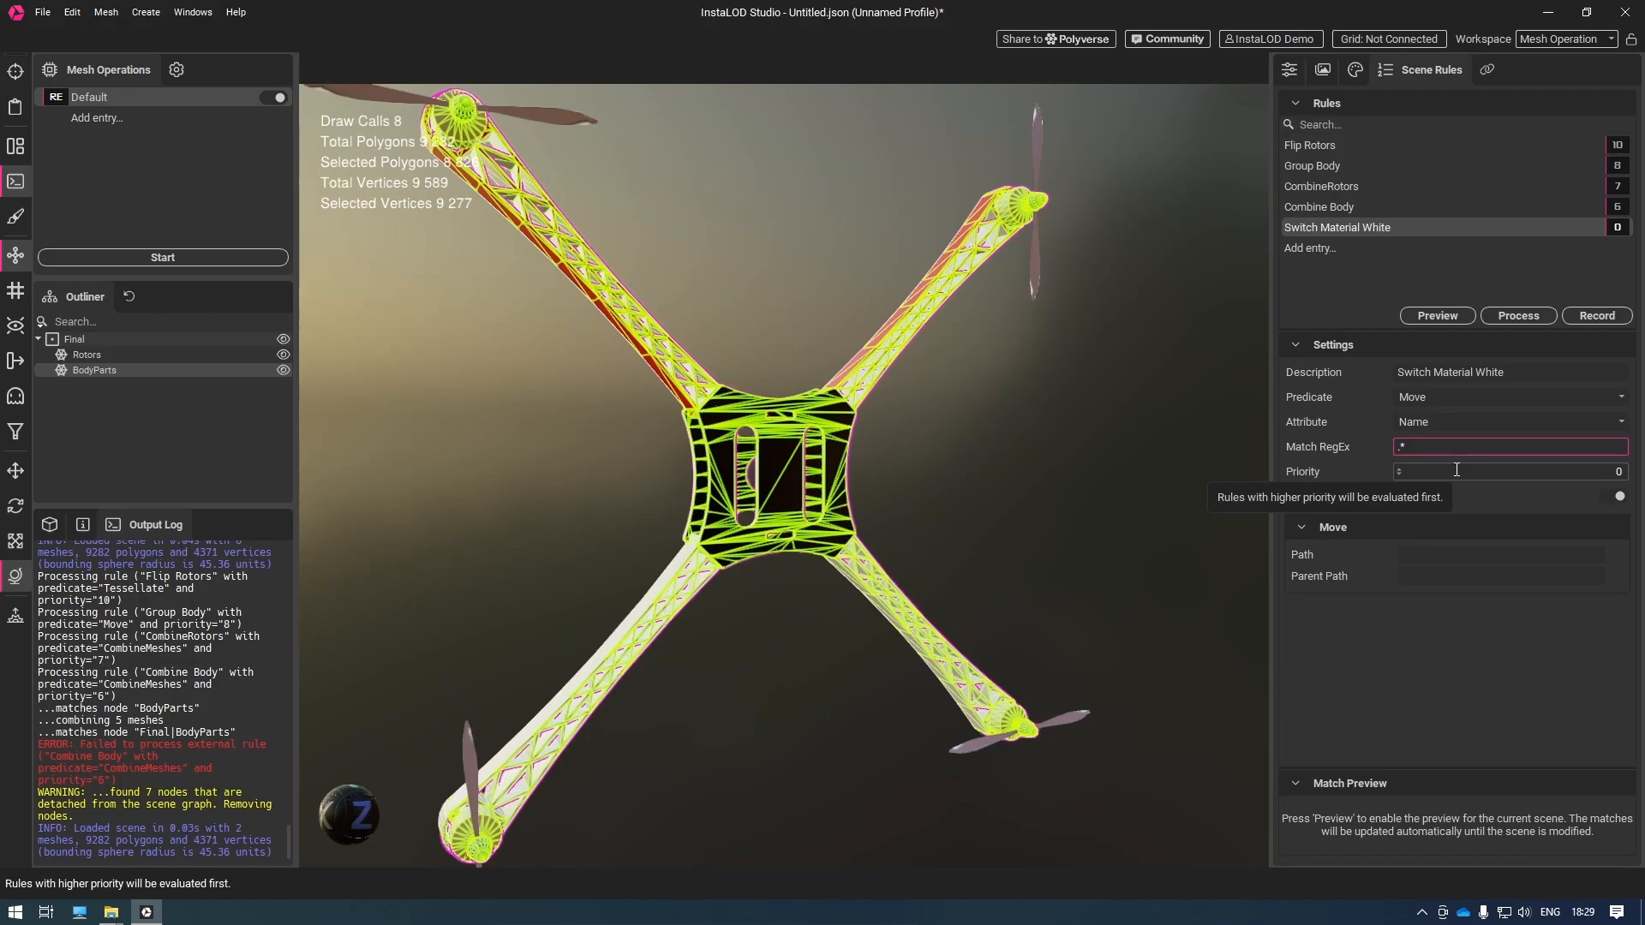
click(1621, 397)
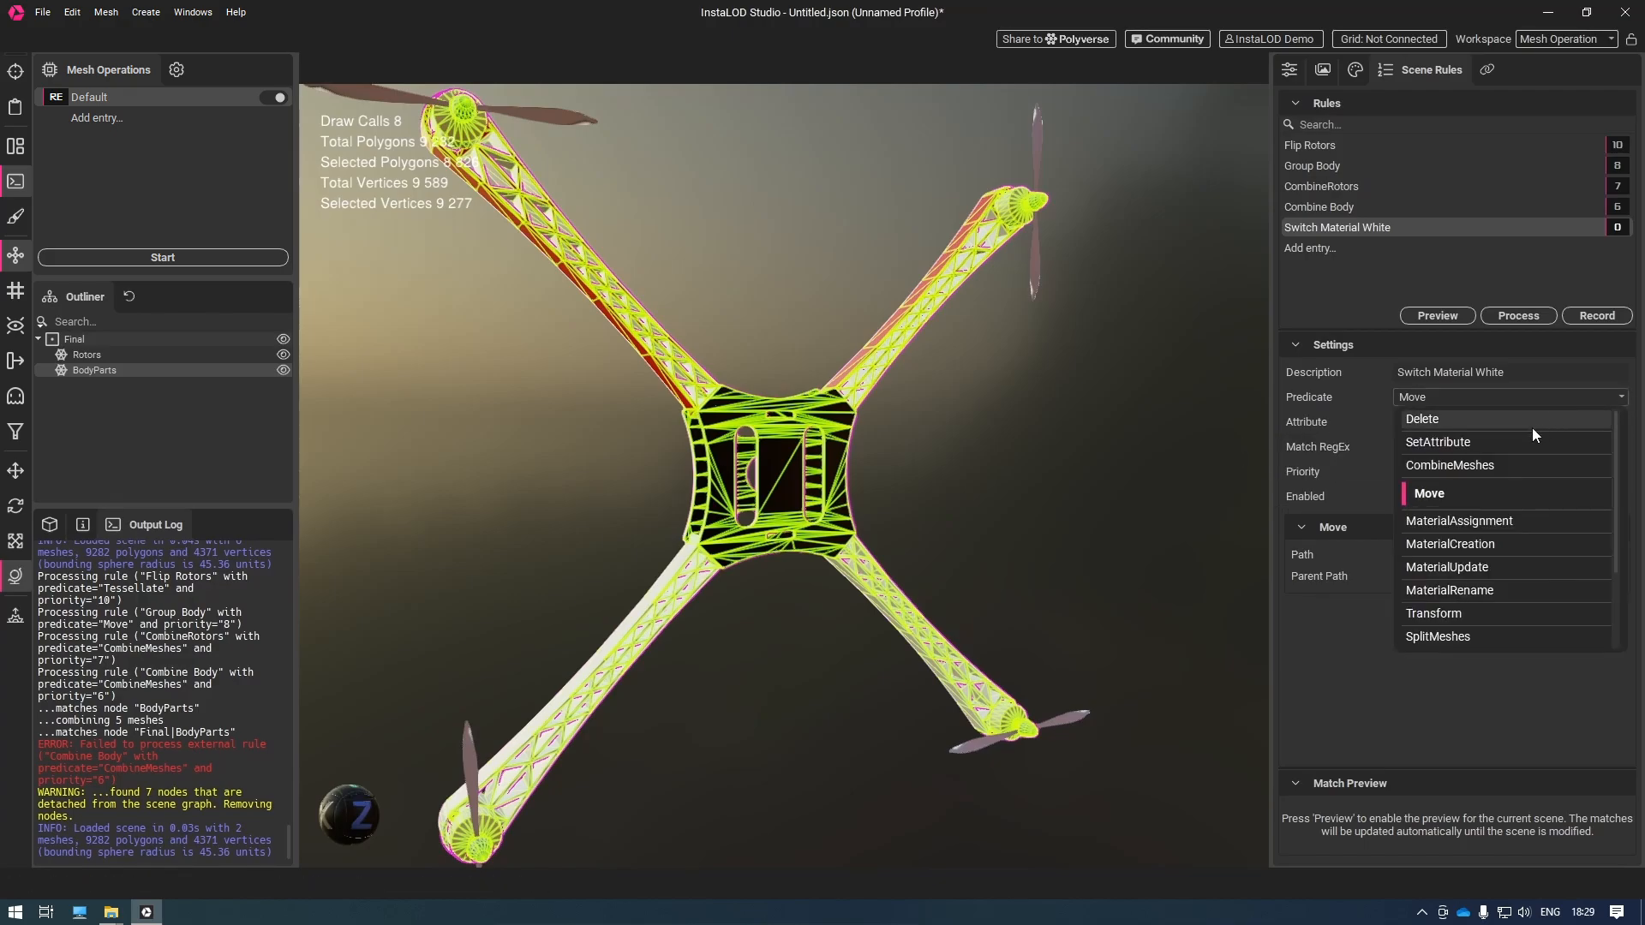
click(1480, 516)
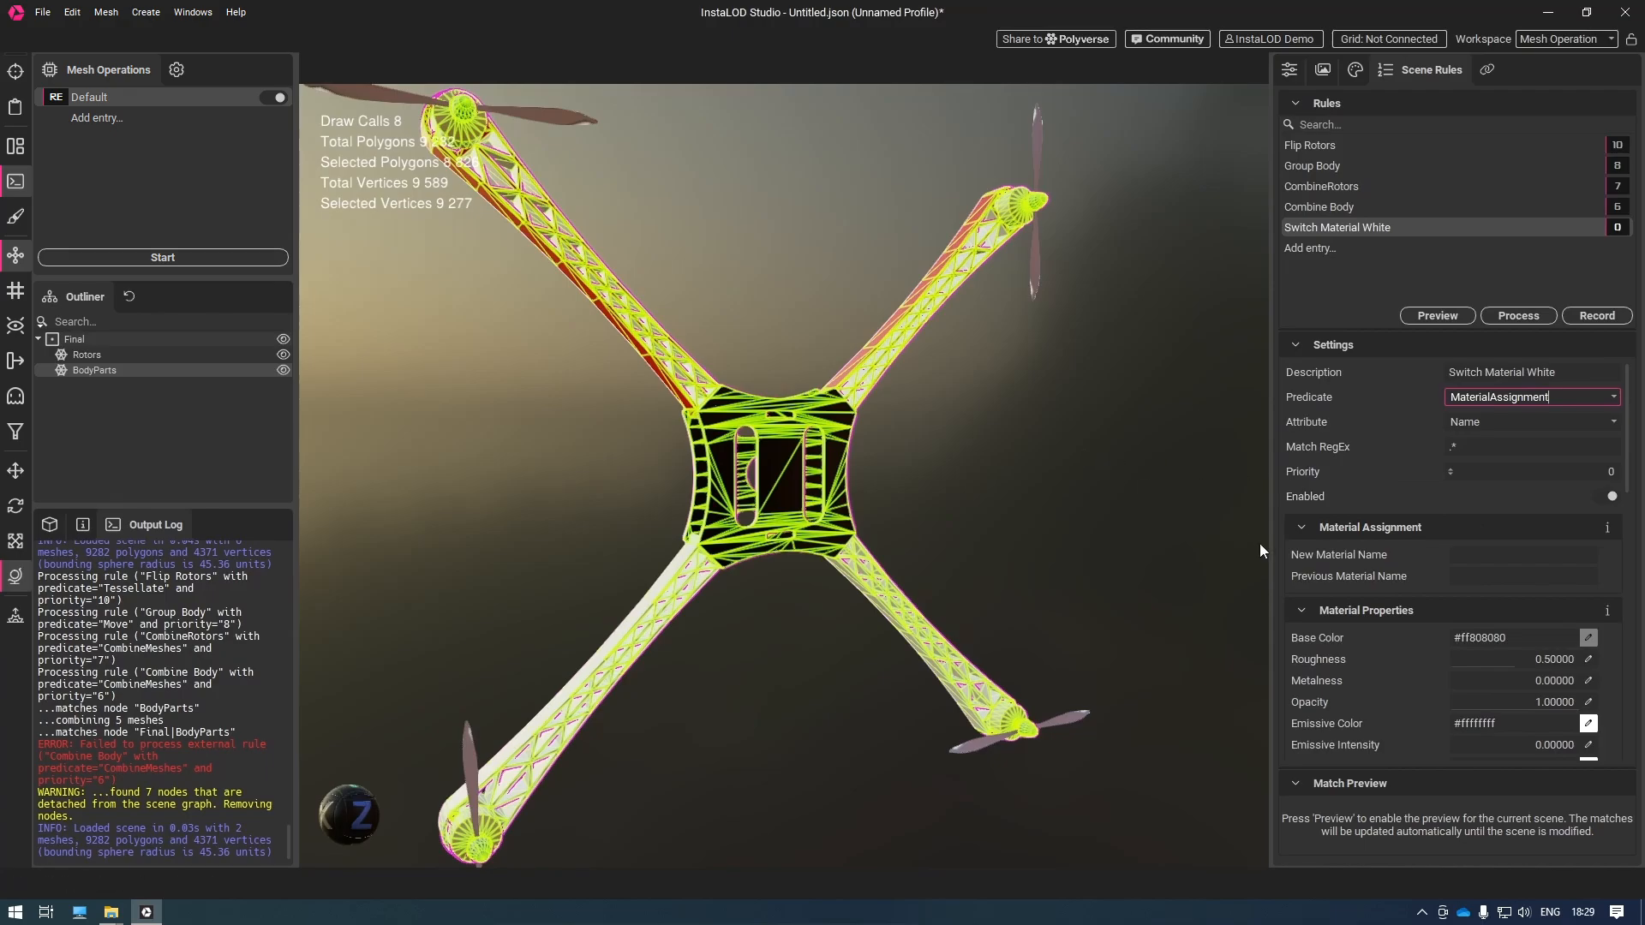
Copy the white material's name, solid_ffffff, into the Switch Material White rule as the previous material name
click(1472, 576)
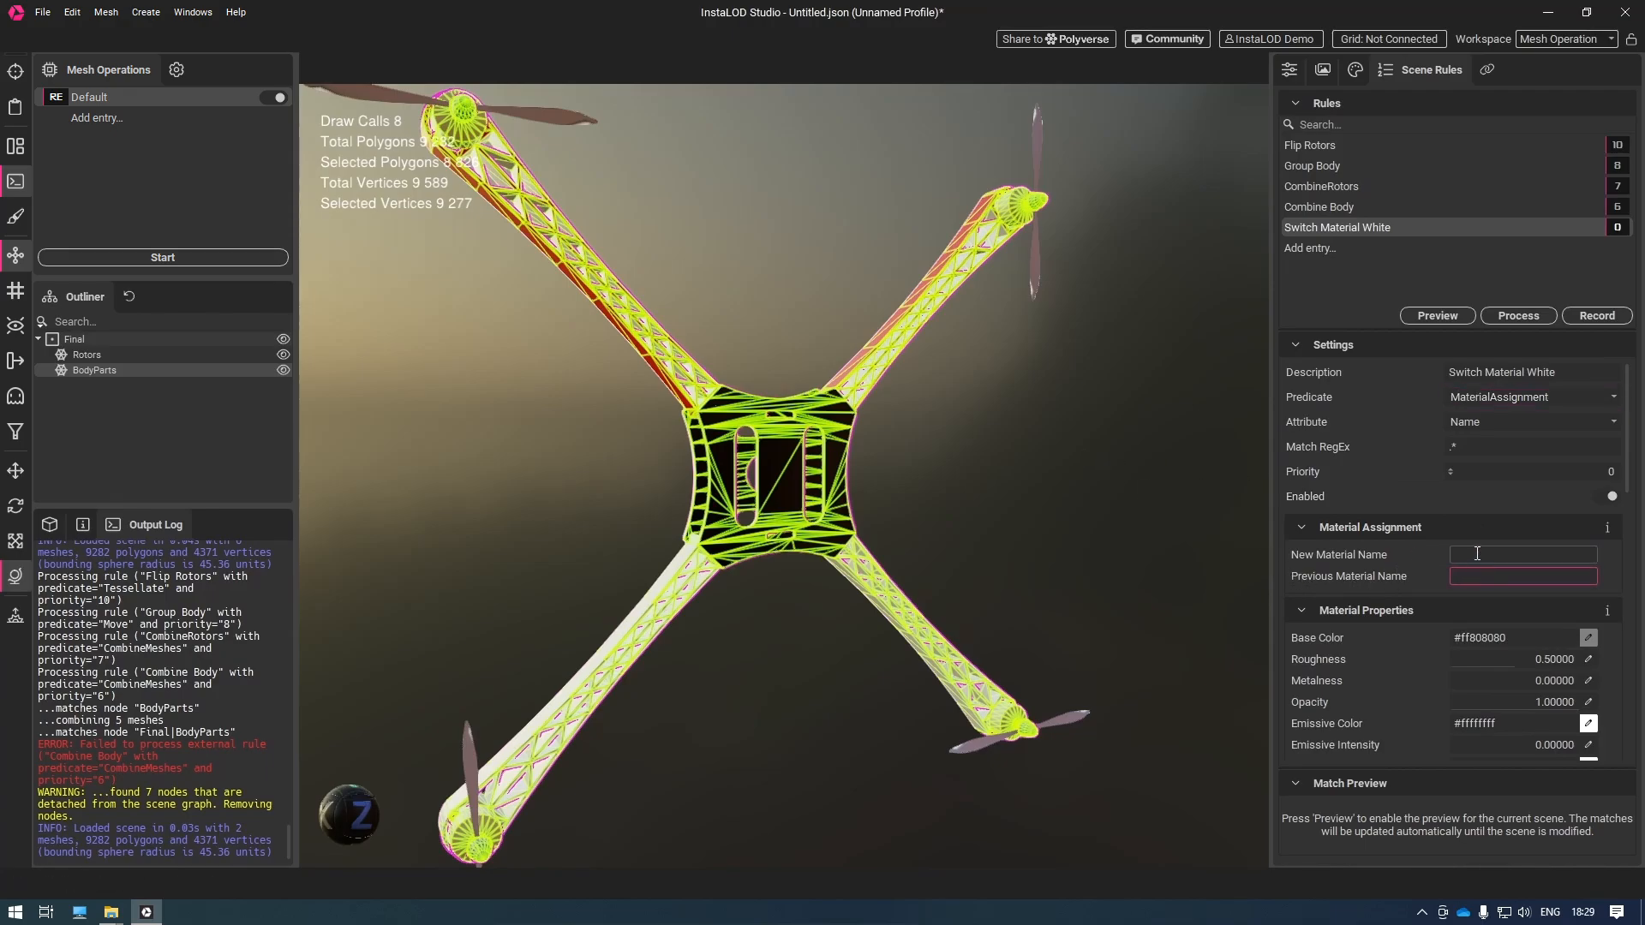
click(1477, 553)
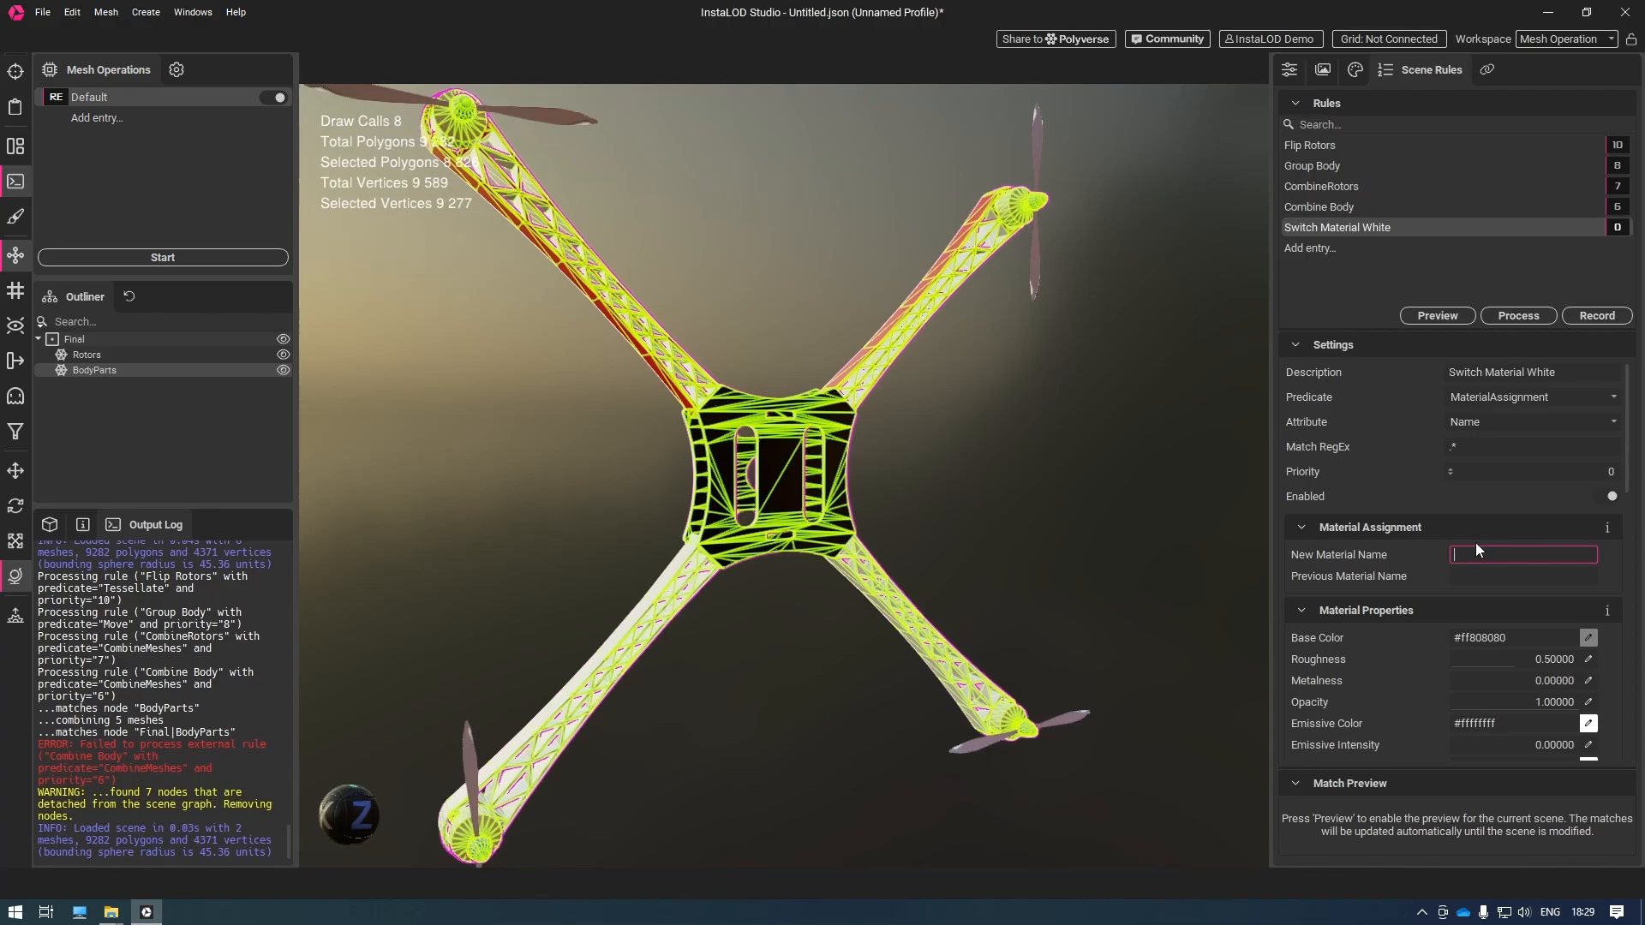
click(1356, 69)
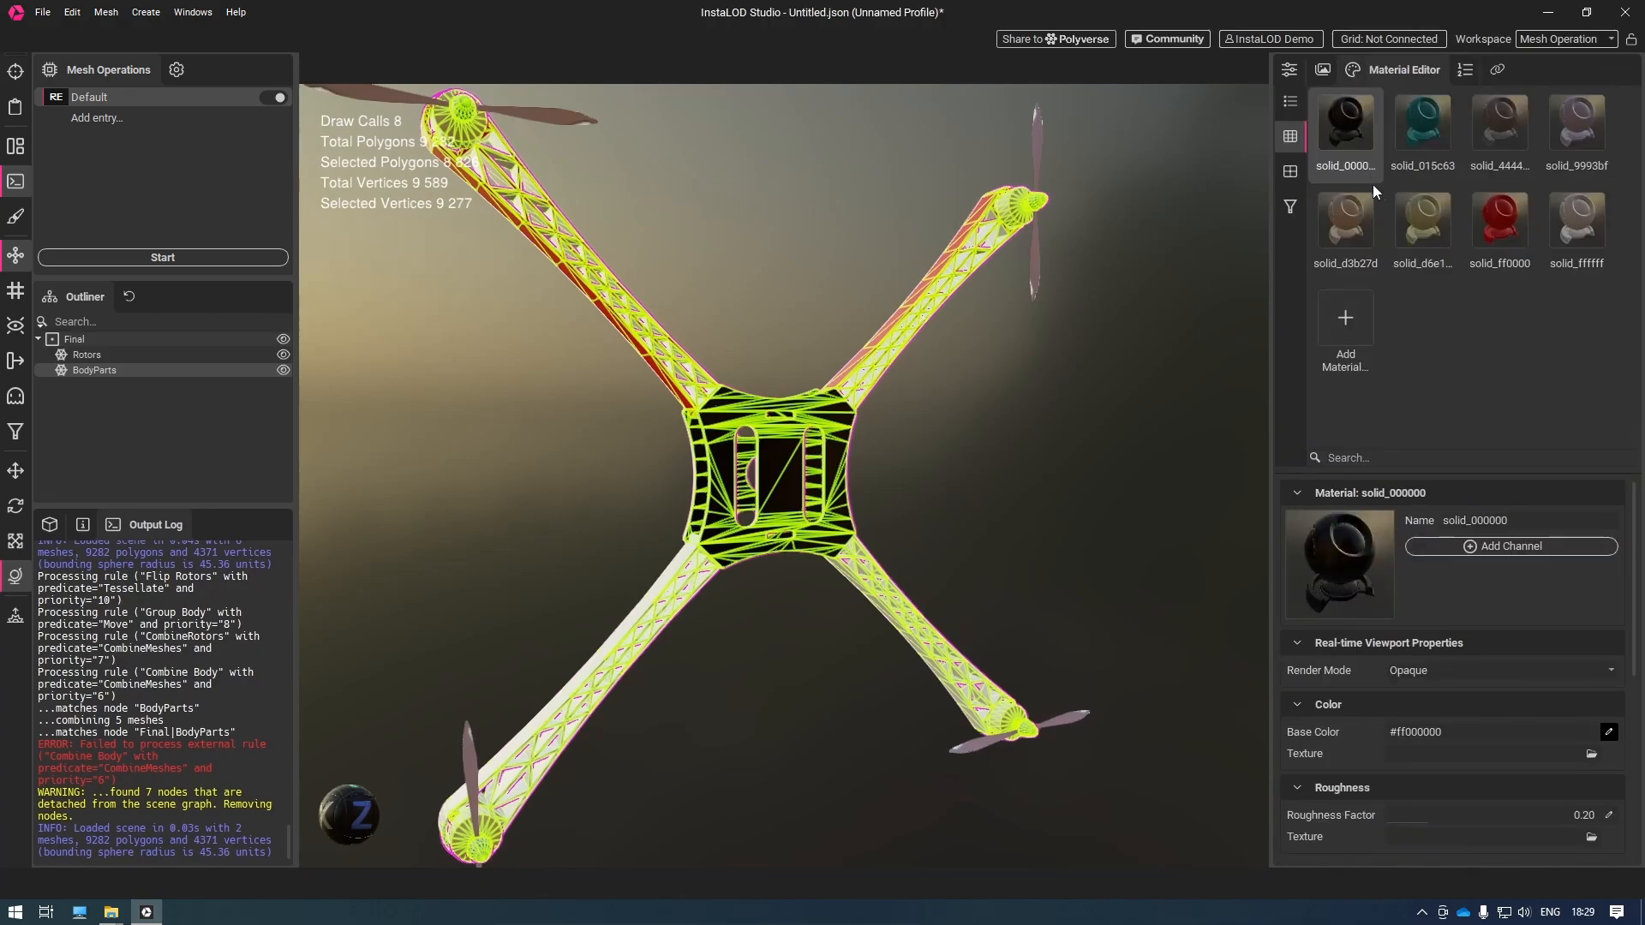
click(1560, 238)
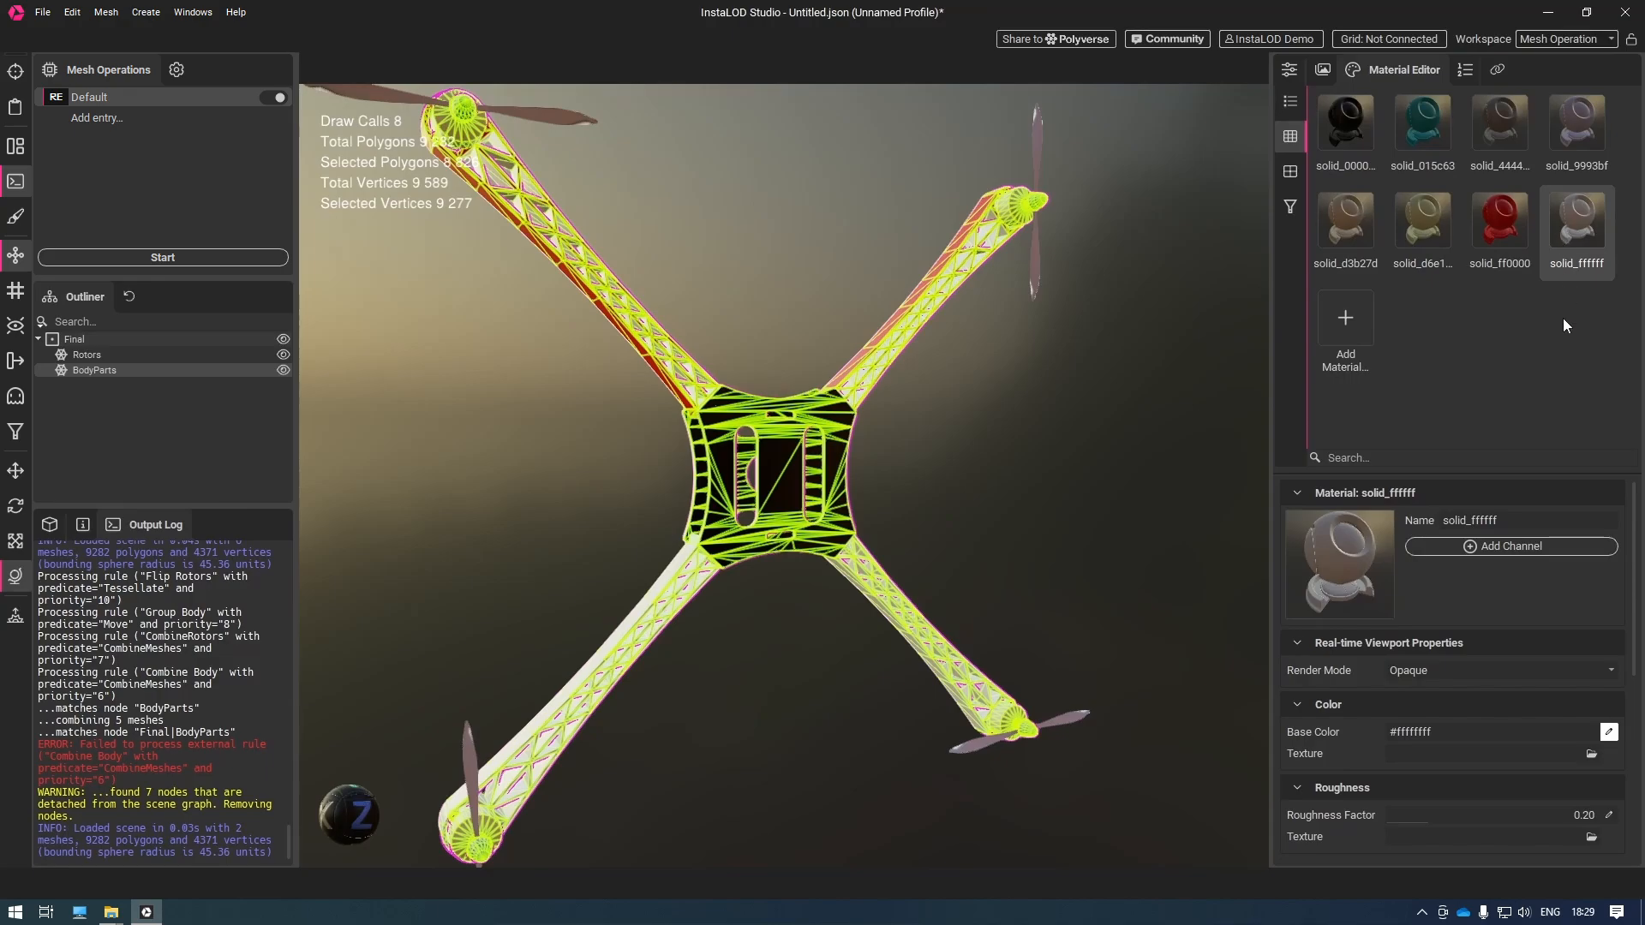
click(1529, 519)
key(ctrl+c)
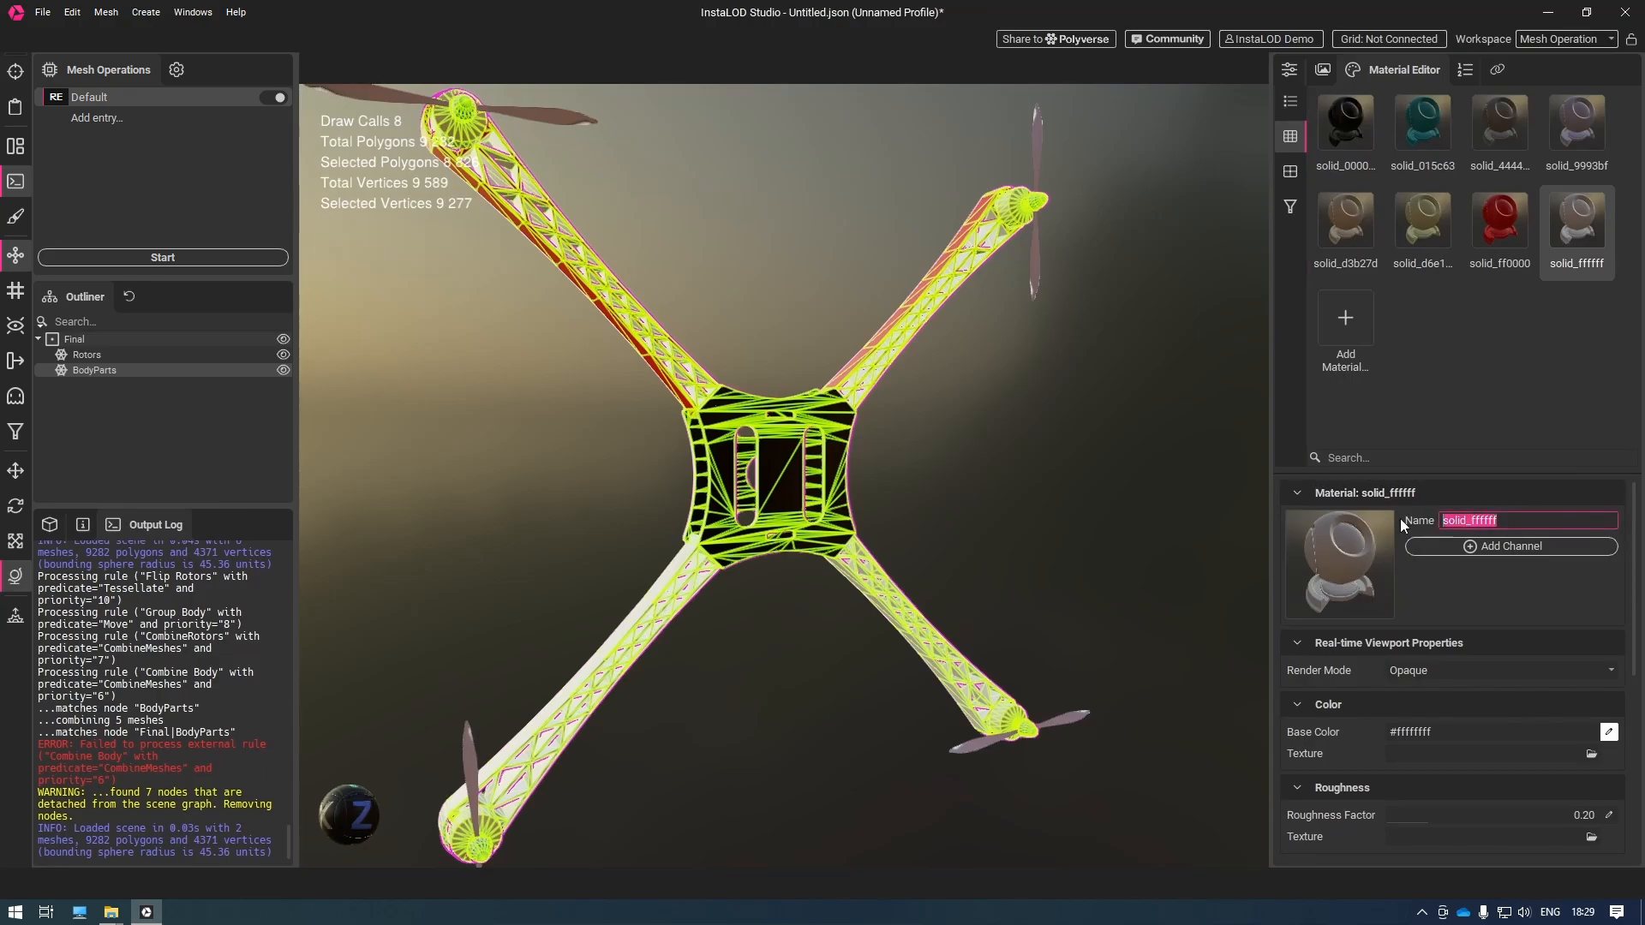
click(1464, 72)
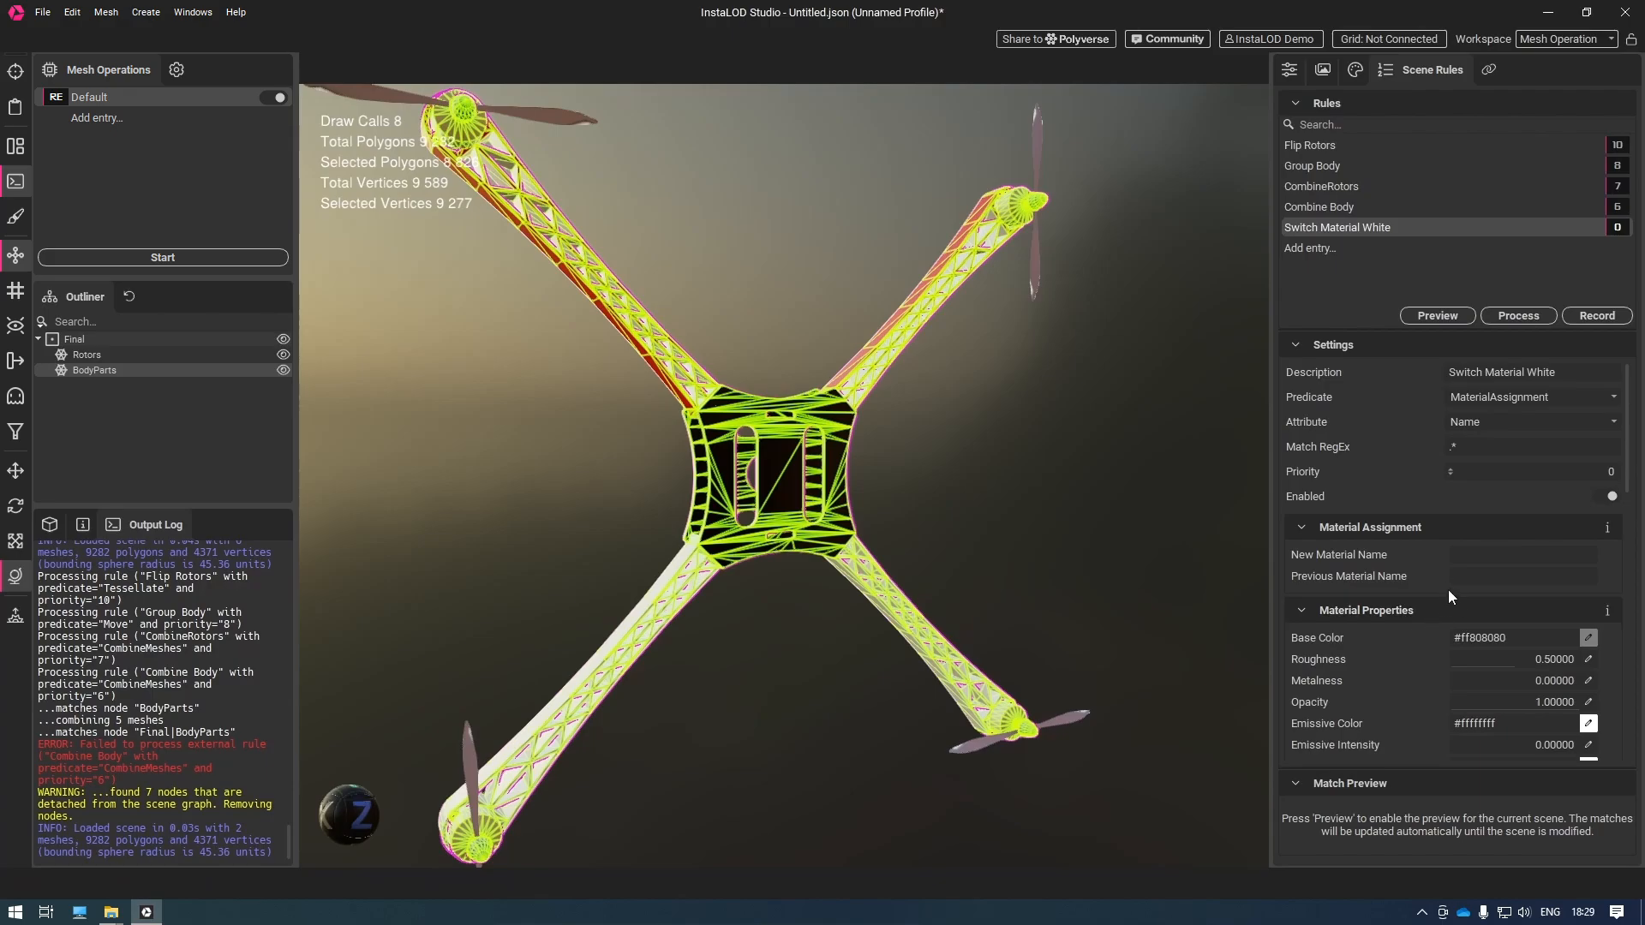
click(1465, 575)
key(ctrl+v)
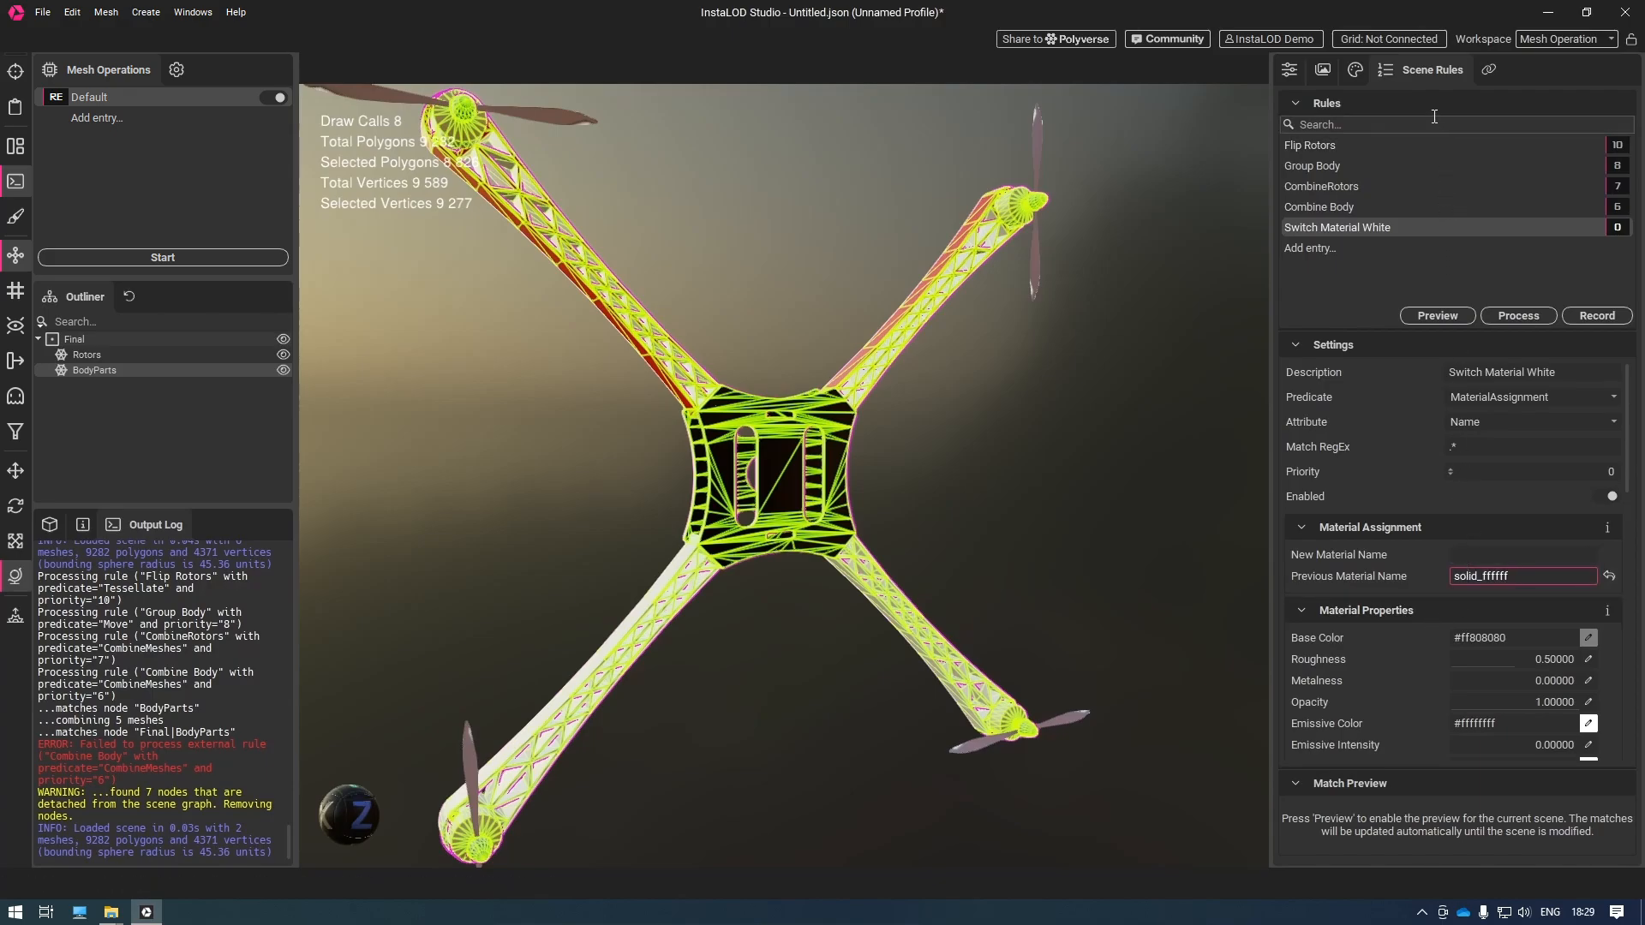
Copy the red material's name, solid_ff0000, into the Switch Material White rule as the new material name
click(1354, 70)
click(1499, 221)
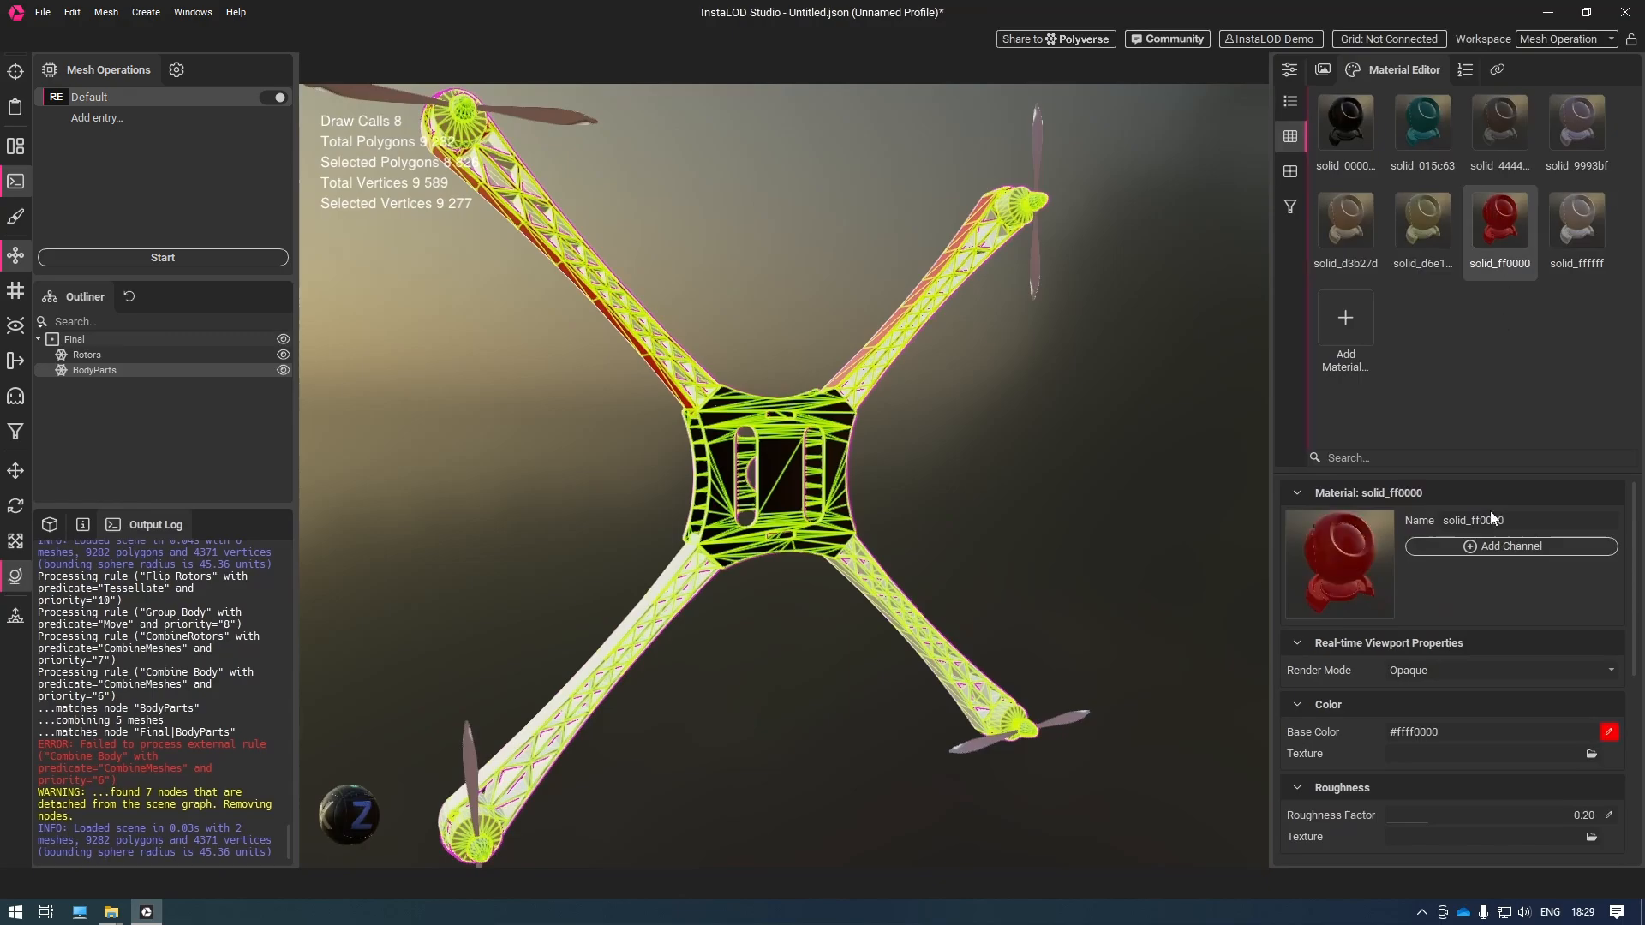
click(1474, 520)
key(ctrl+c)
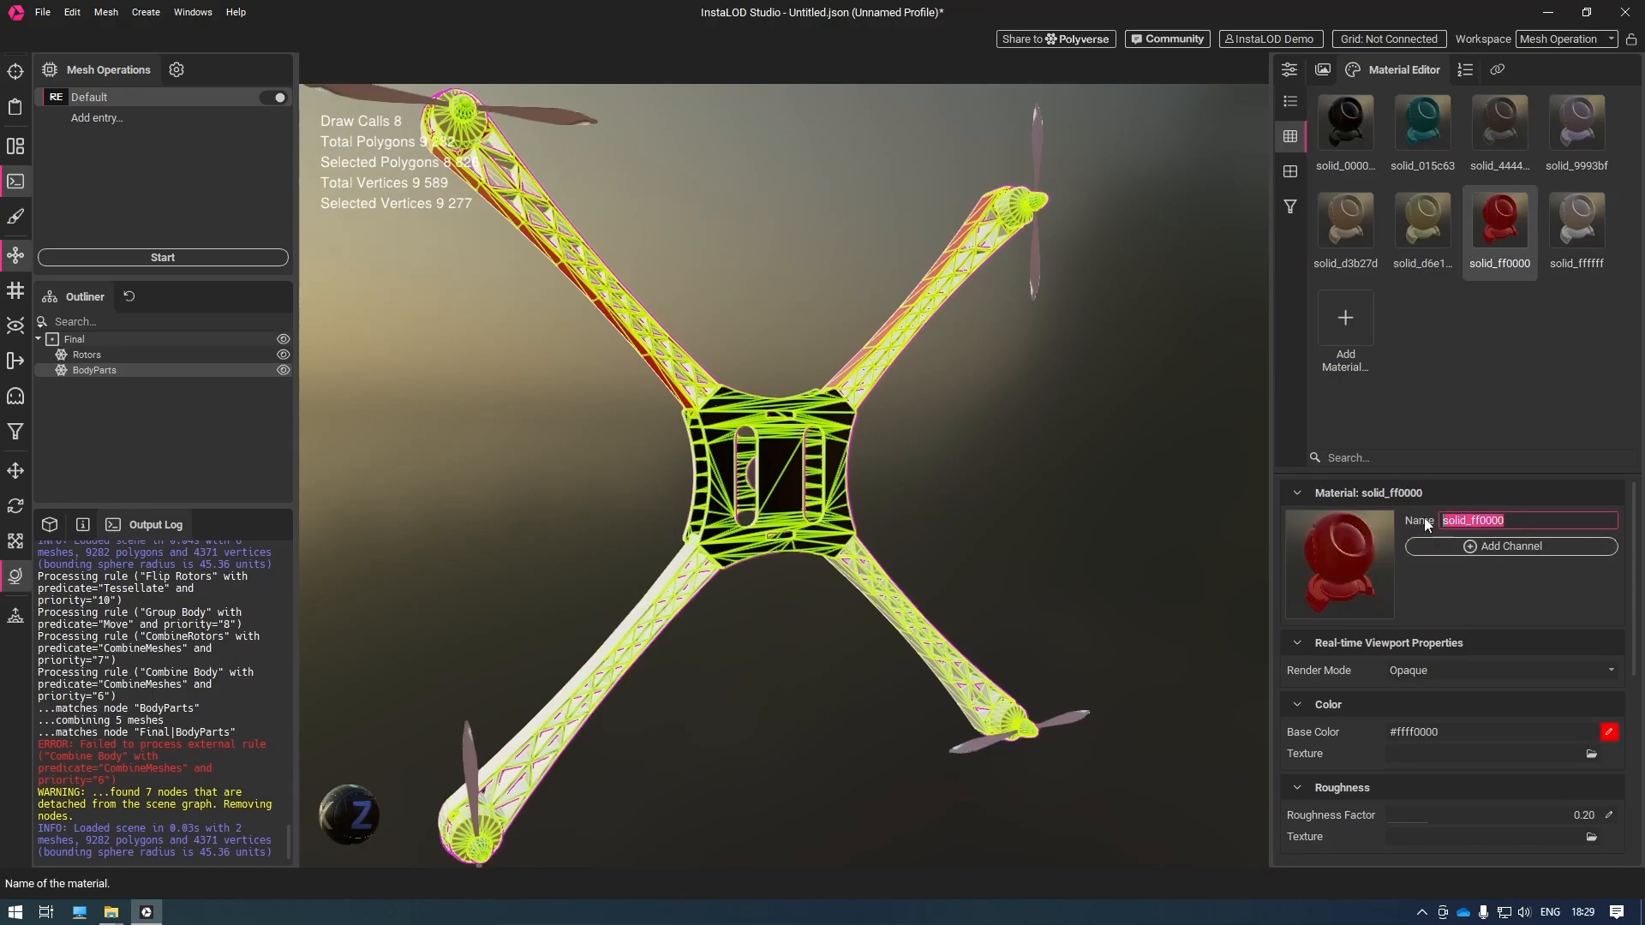
click(1463, 66)
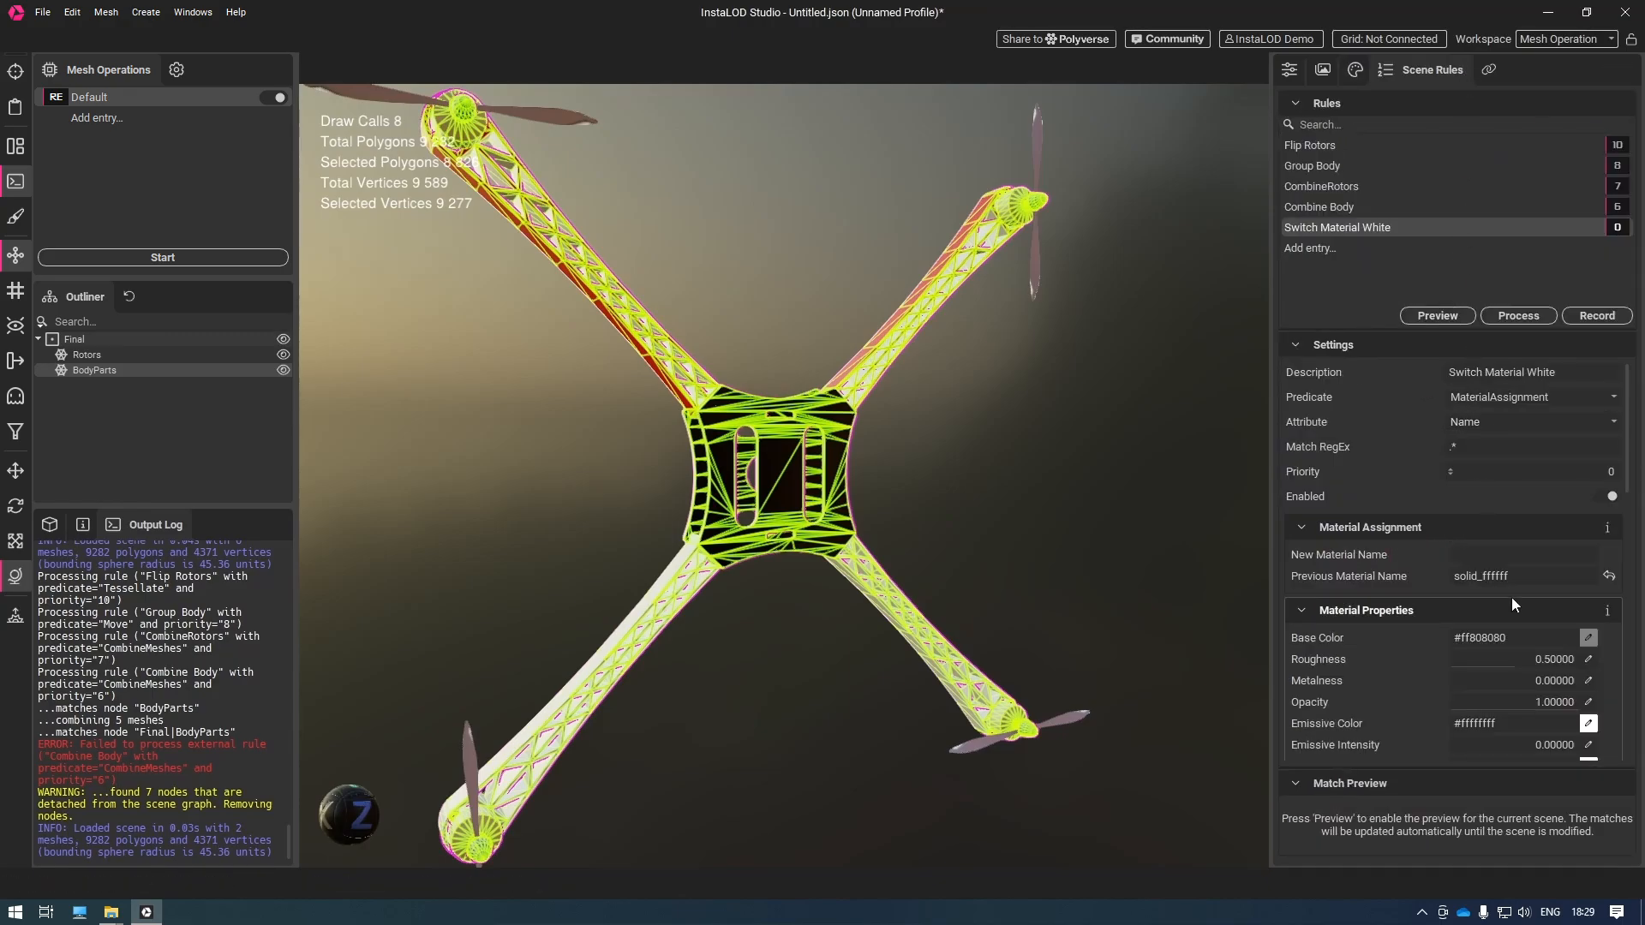
click(1501, 555)
key(ctrl+v)
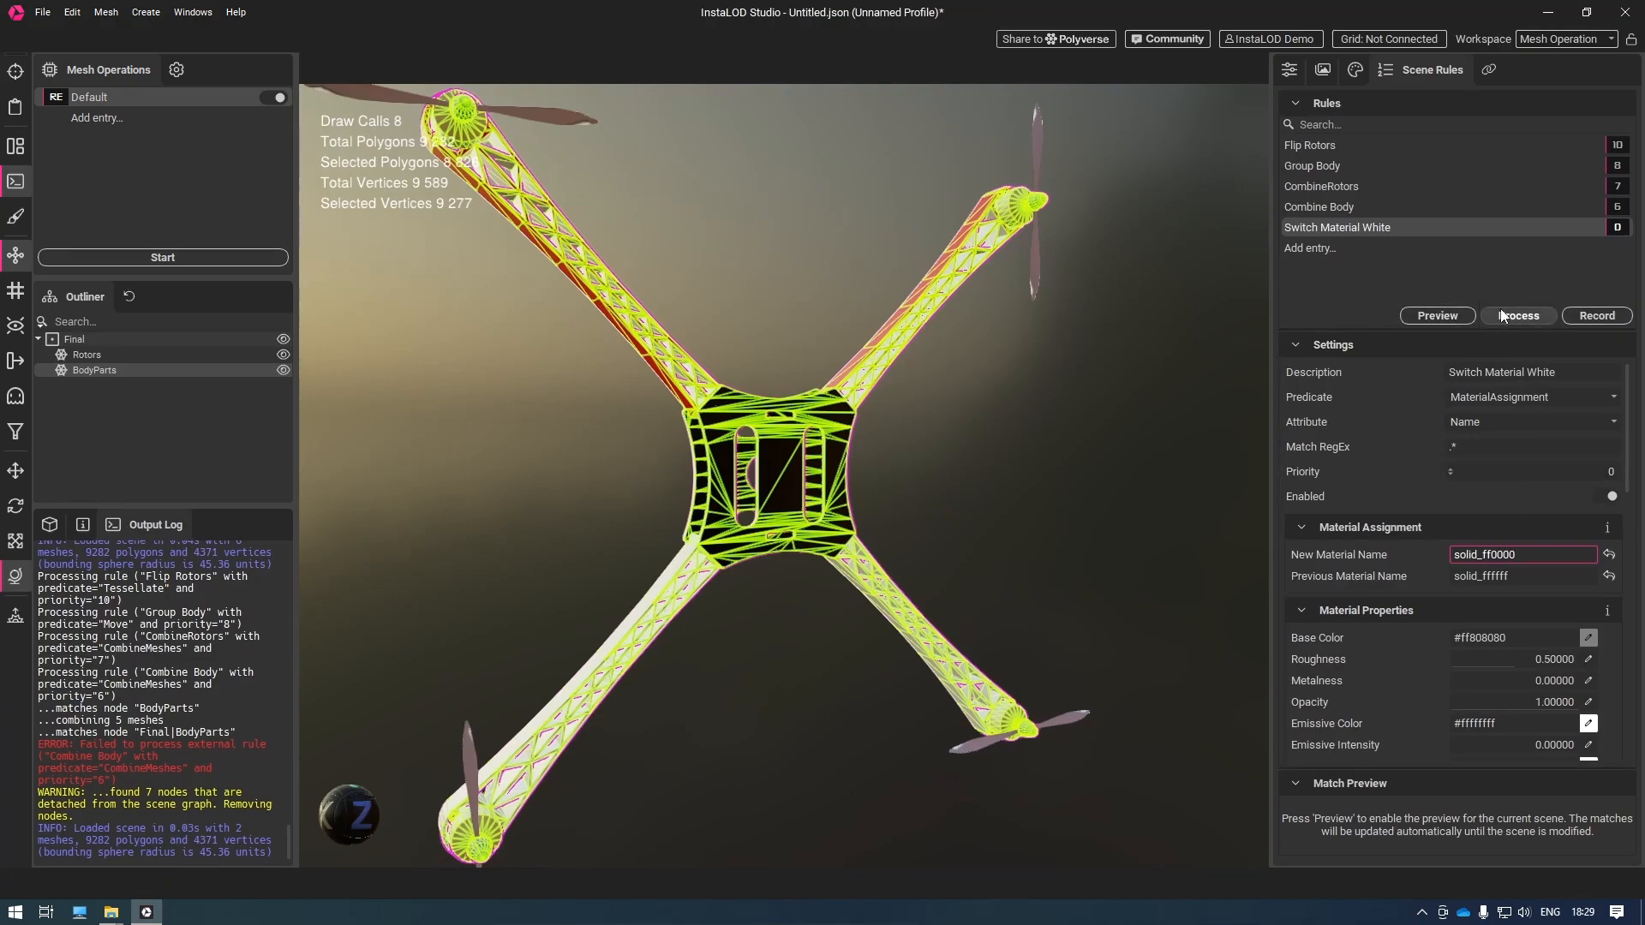
Process the scene rules with the white material switch and inspect the drone's body mesh
click(1429, 317)
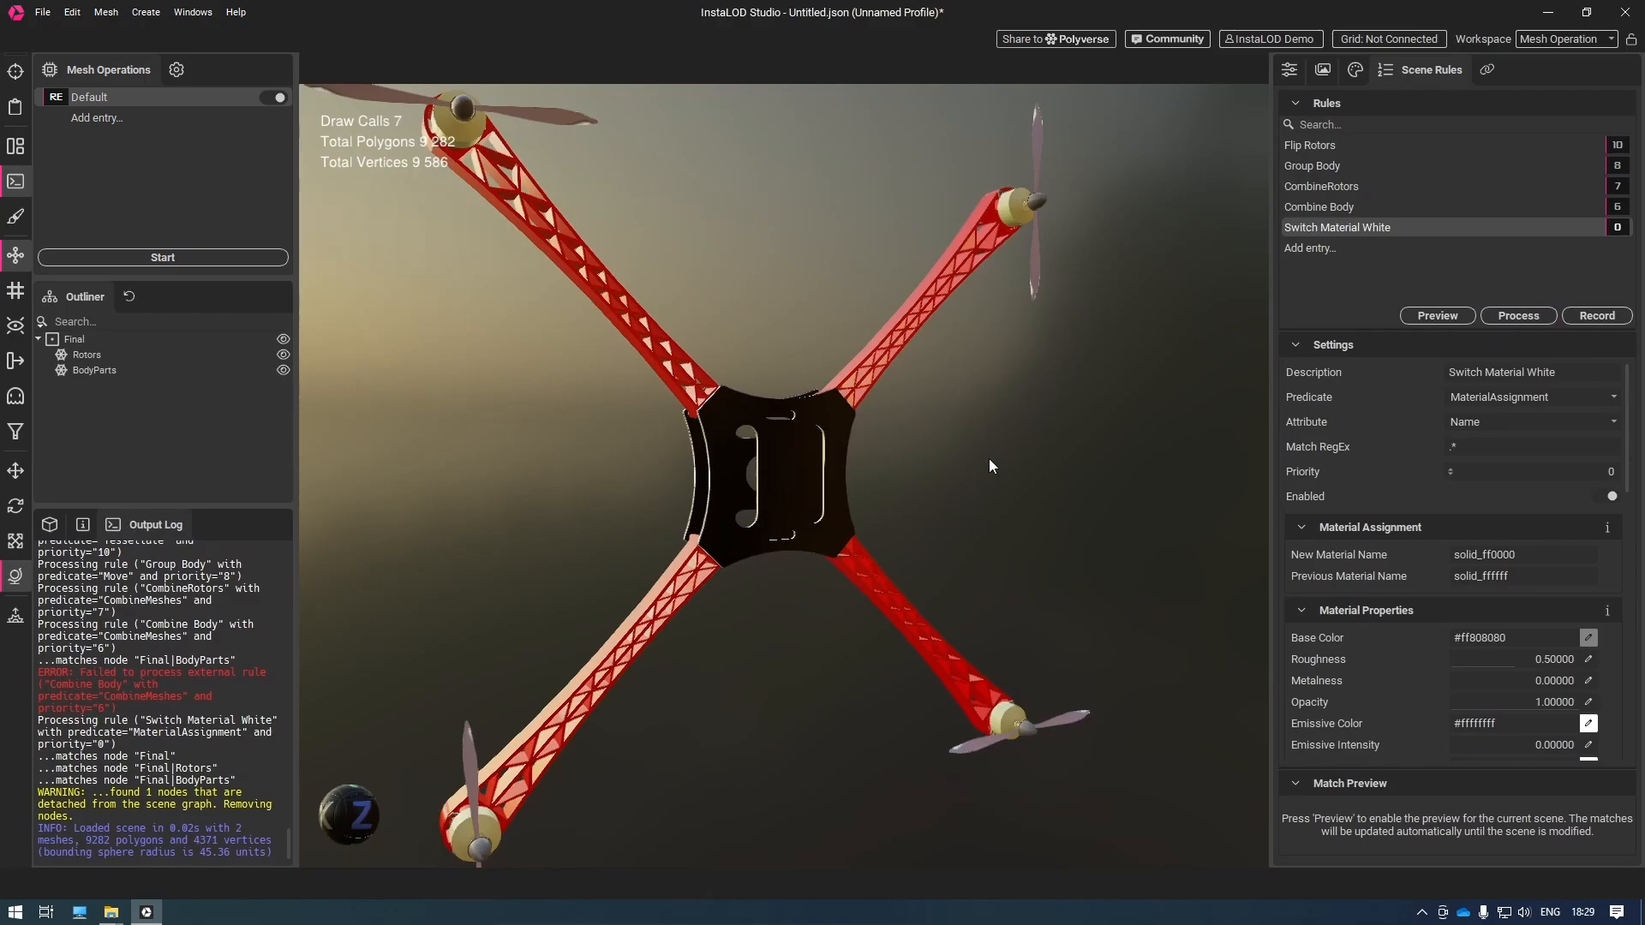
mouse_move(987, 466)
mouse_down()
mouse_move(955, 470)
mouse_move(934, 520)
mouse_move(973, 497)
mouse_move(973, 466)
mouse_up()
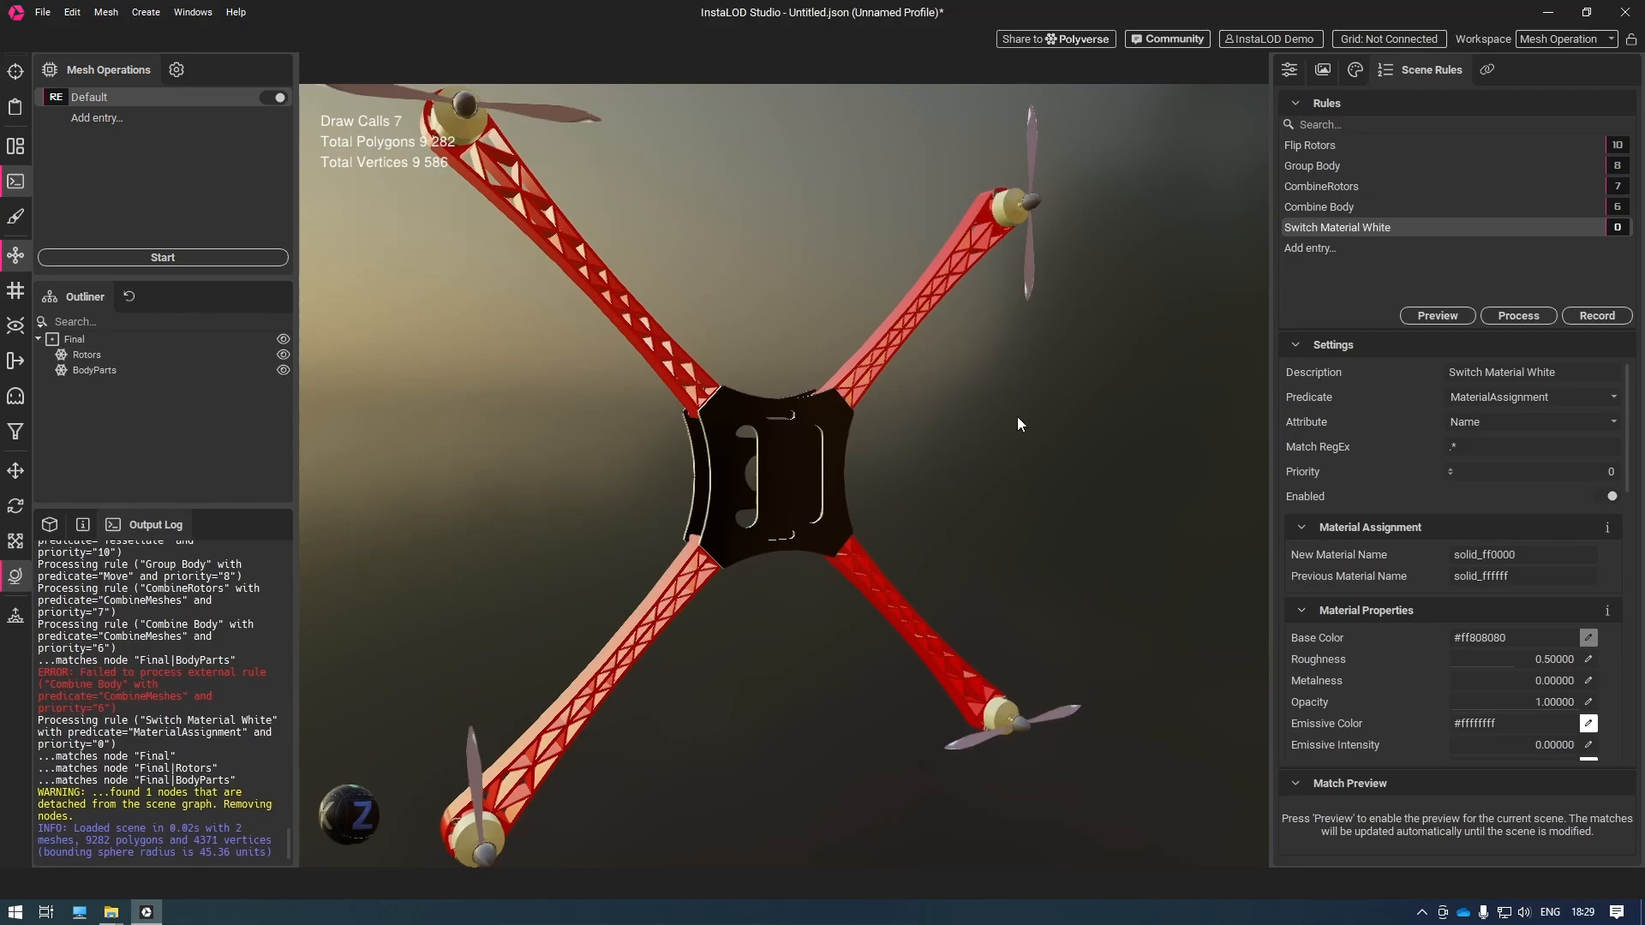
click(809, 462)
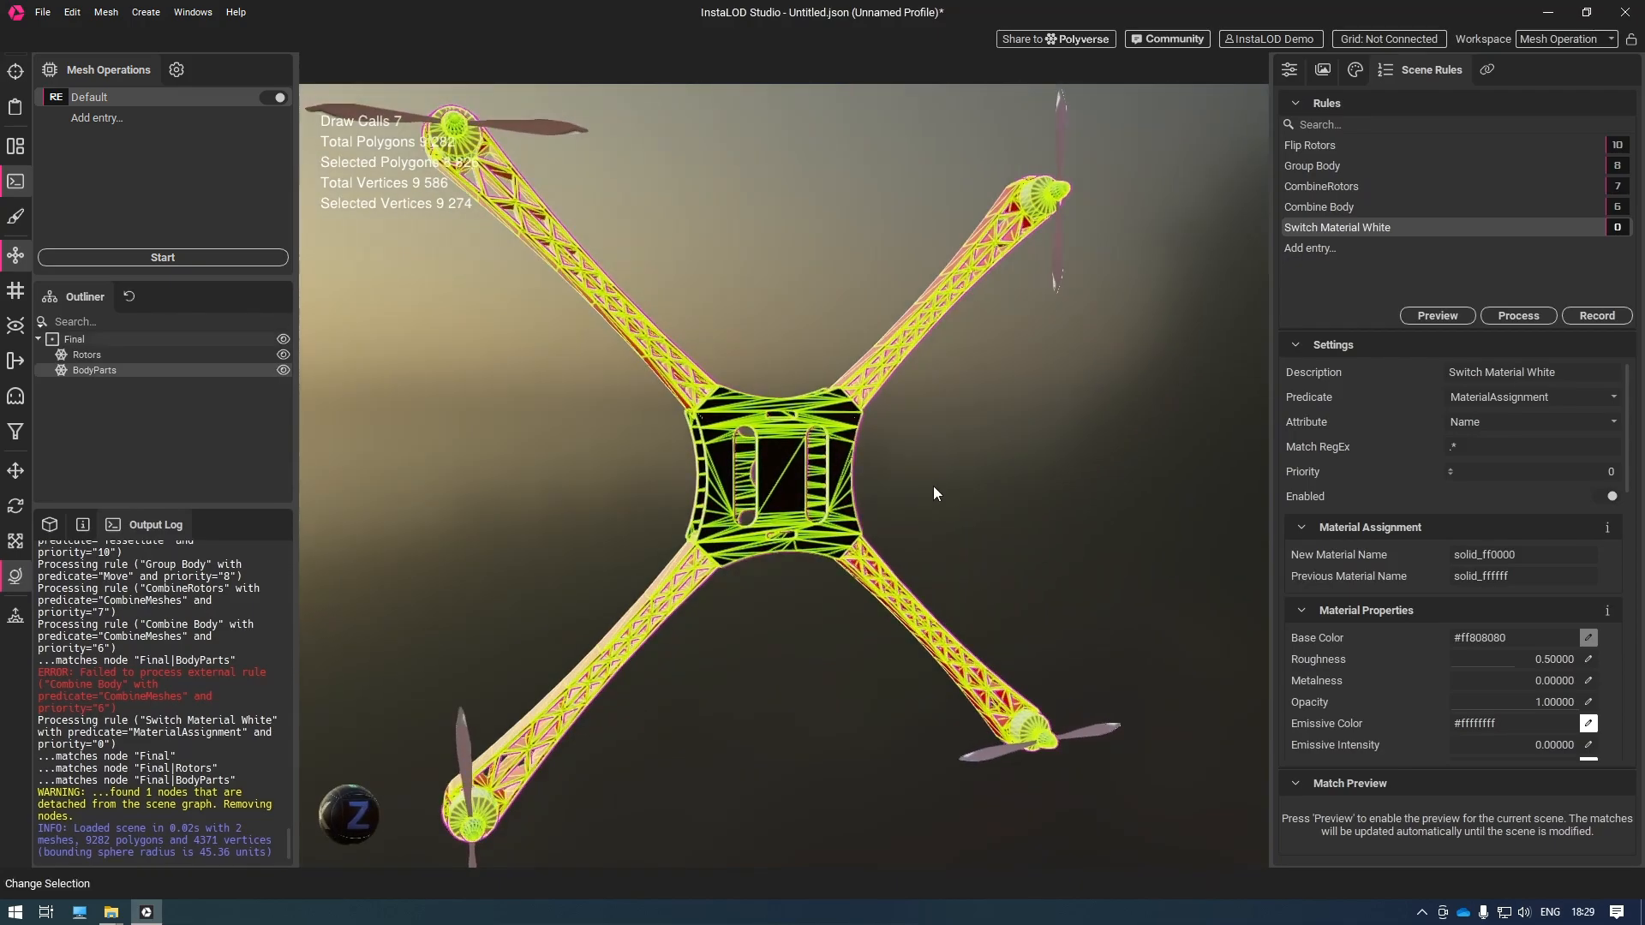
click(934, 486)
Add another scene rule named Switch Material Black
click(1324, 250)
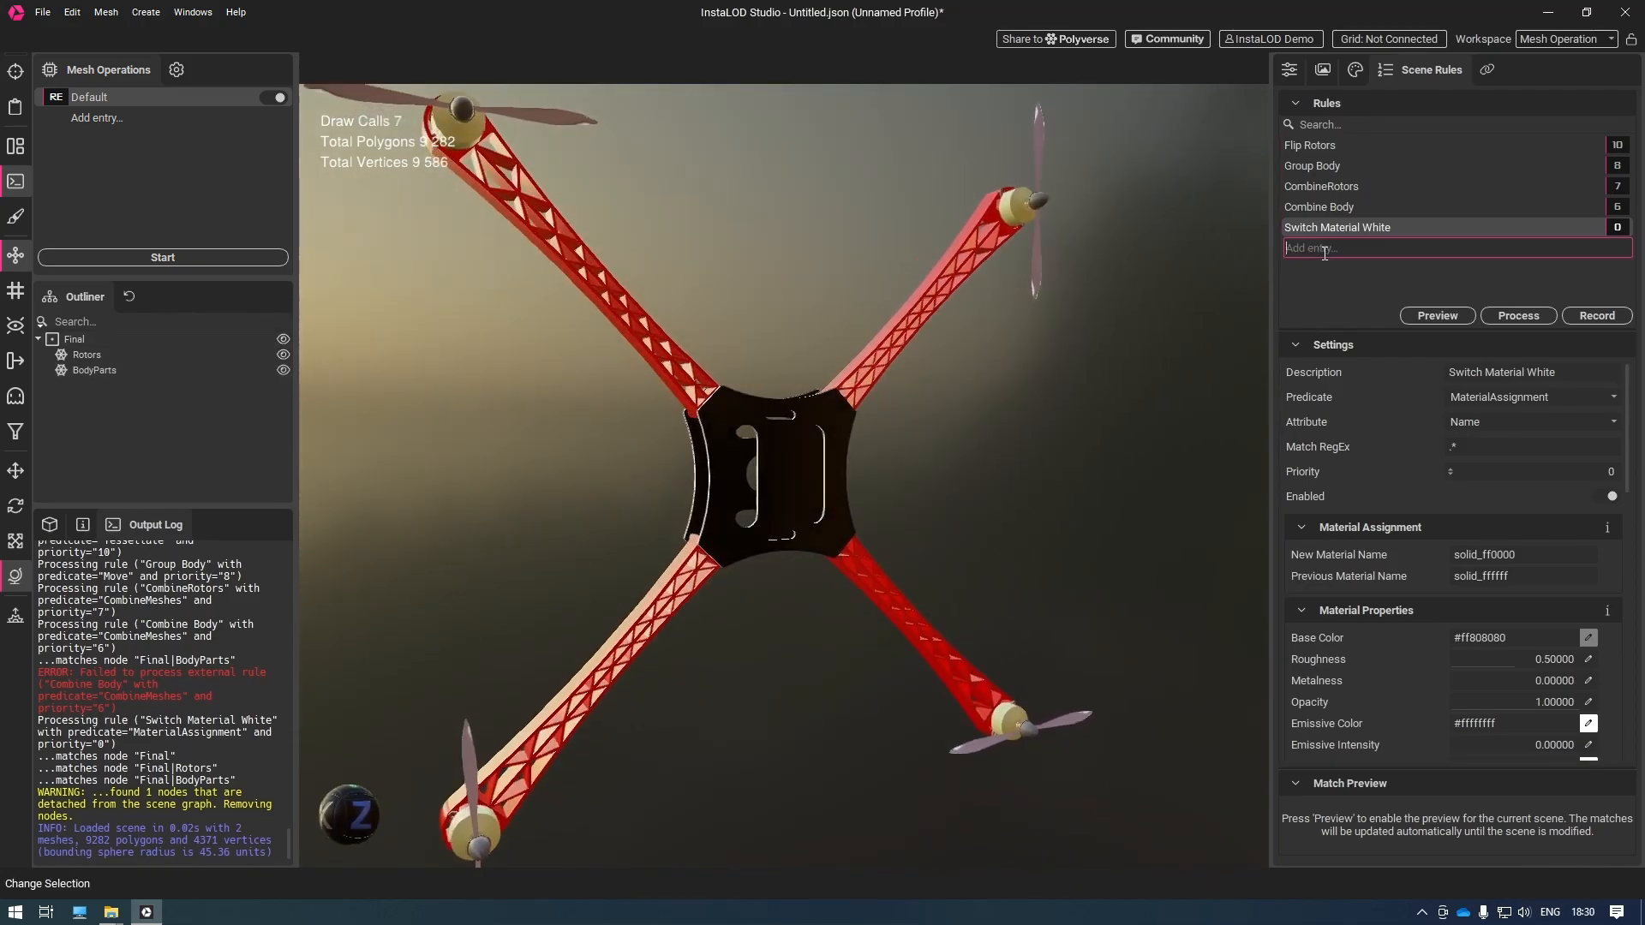
text(Switch Material Black)
key(Return)
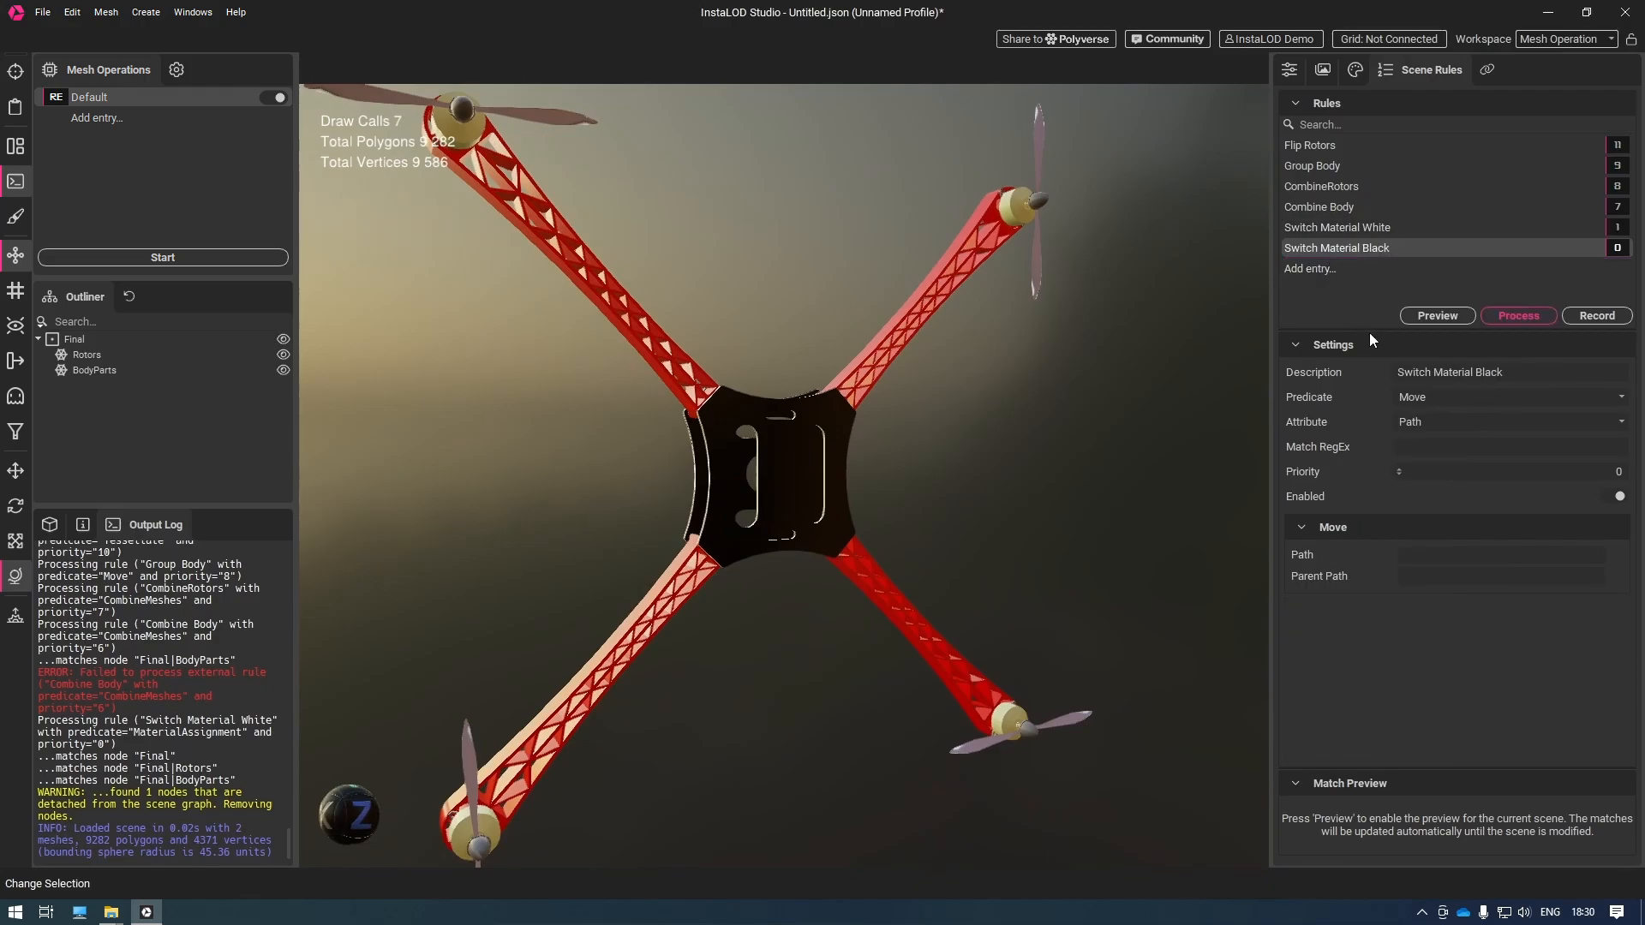
Set the Switch Material Black rule to match the Name attribute with .* and use the MaterialAssignment predicate
click(1620, 421)
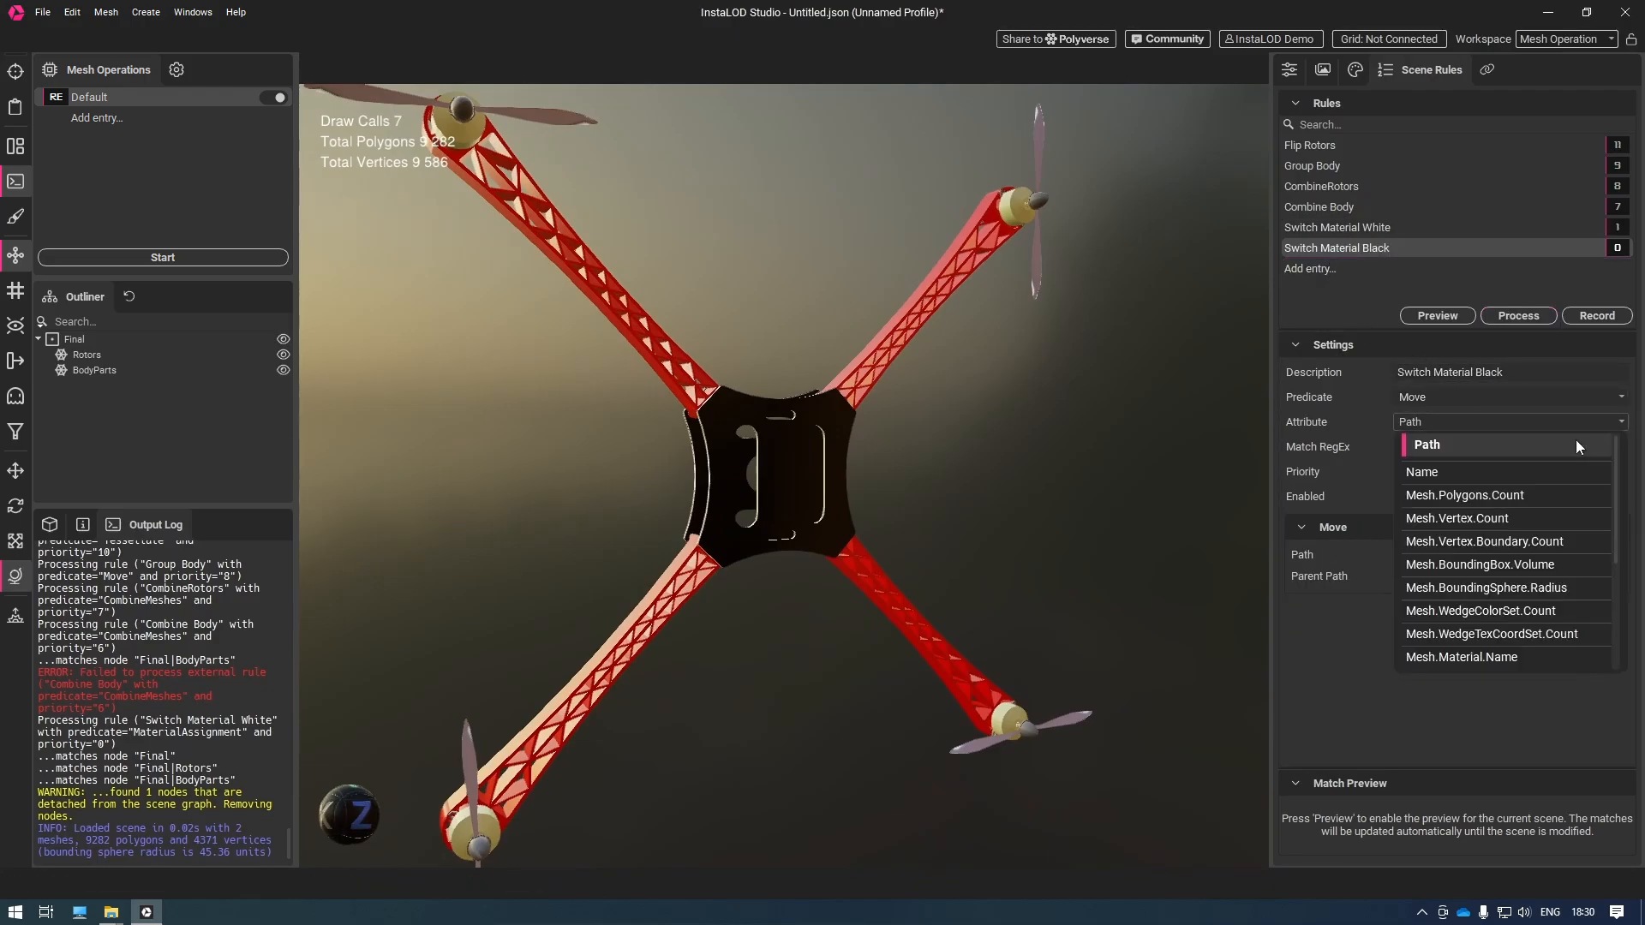
click(1544, 463)
click(1514, 446)
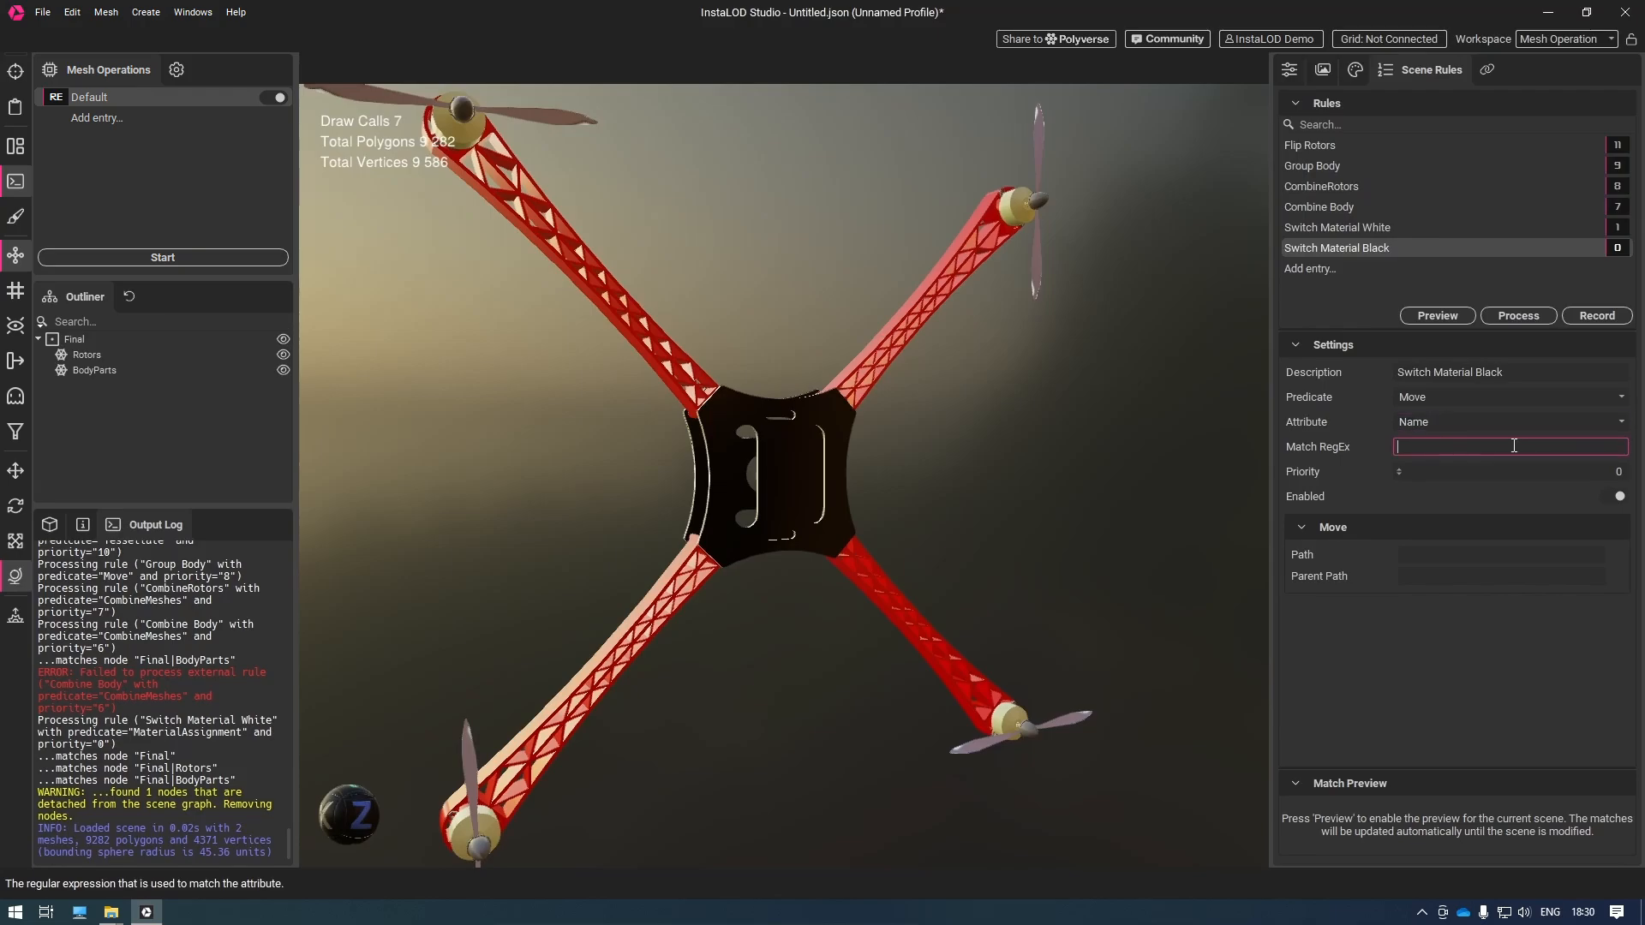
text(.*)
click(1620, 422)
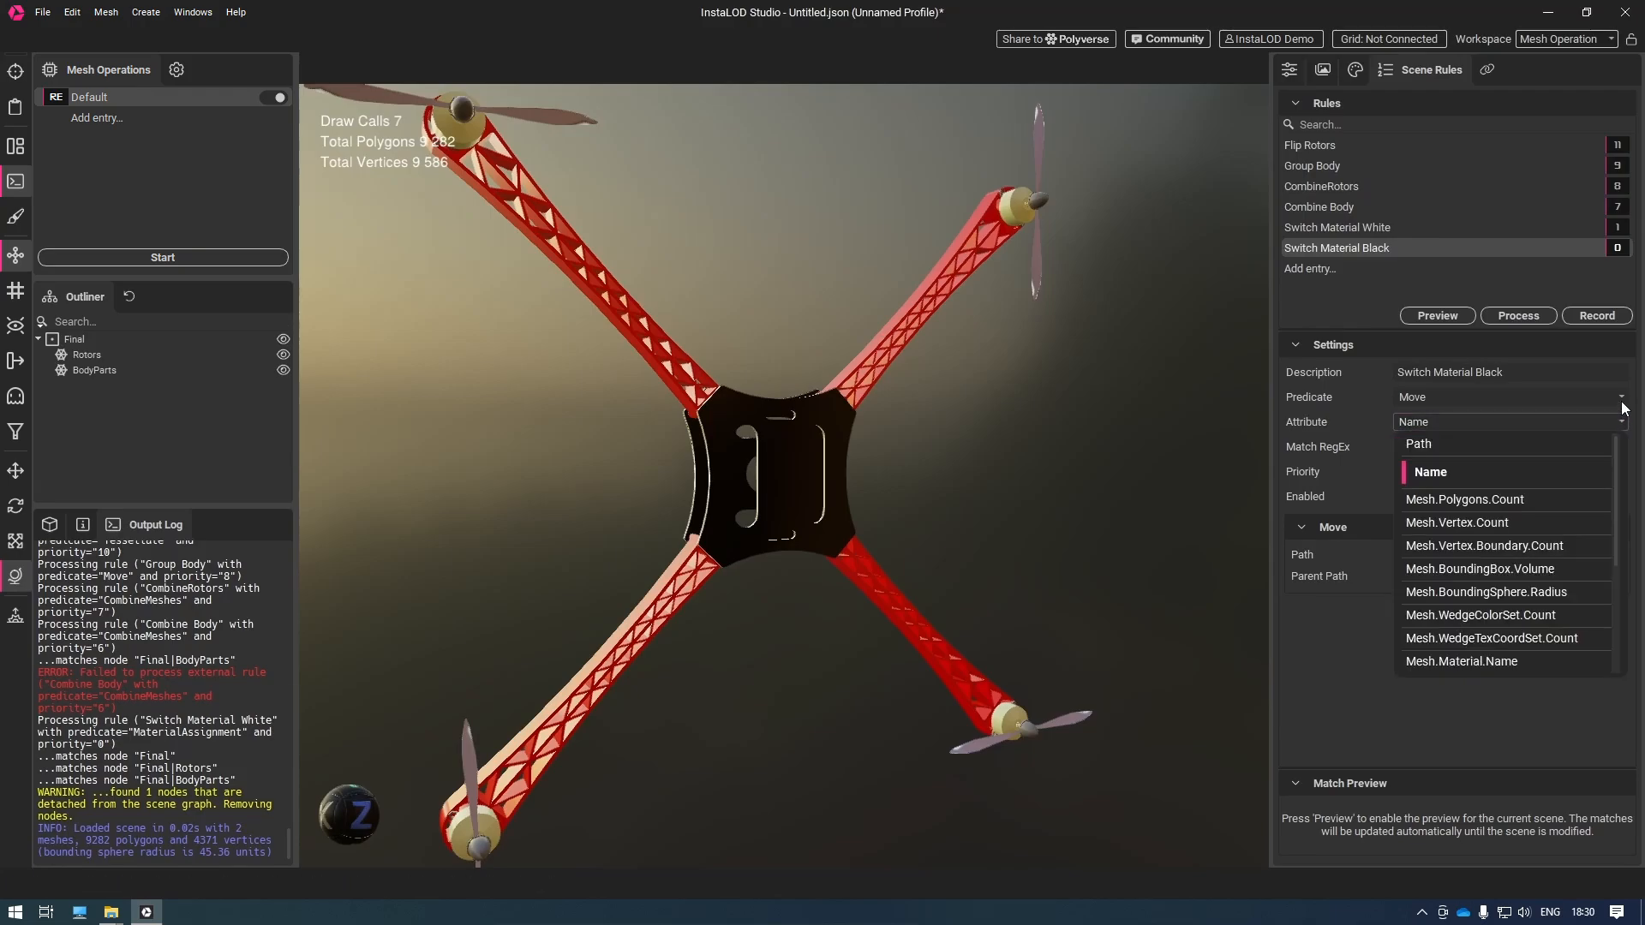
click(1621, 396)
click(1511, 516)
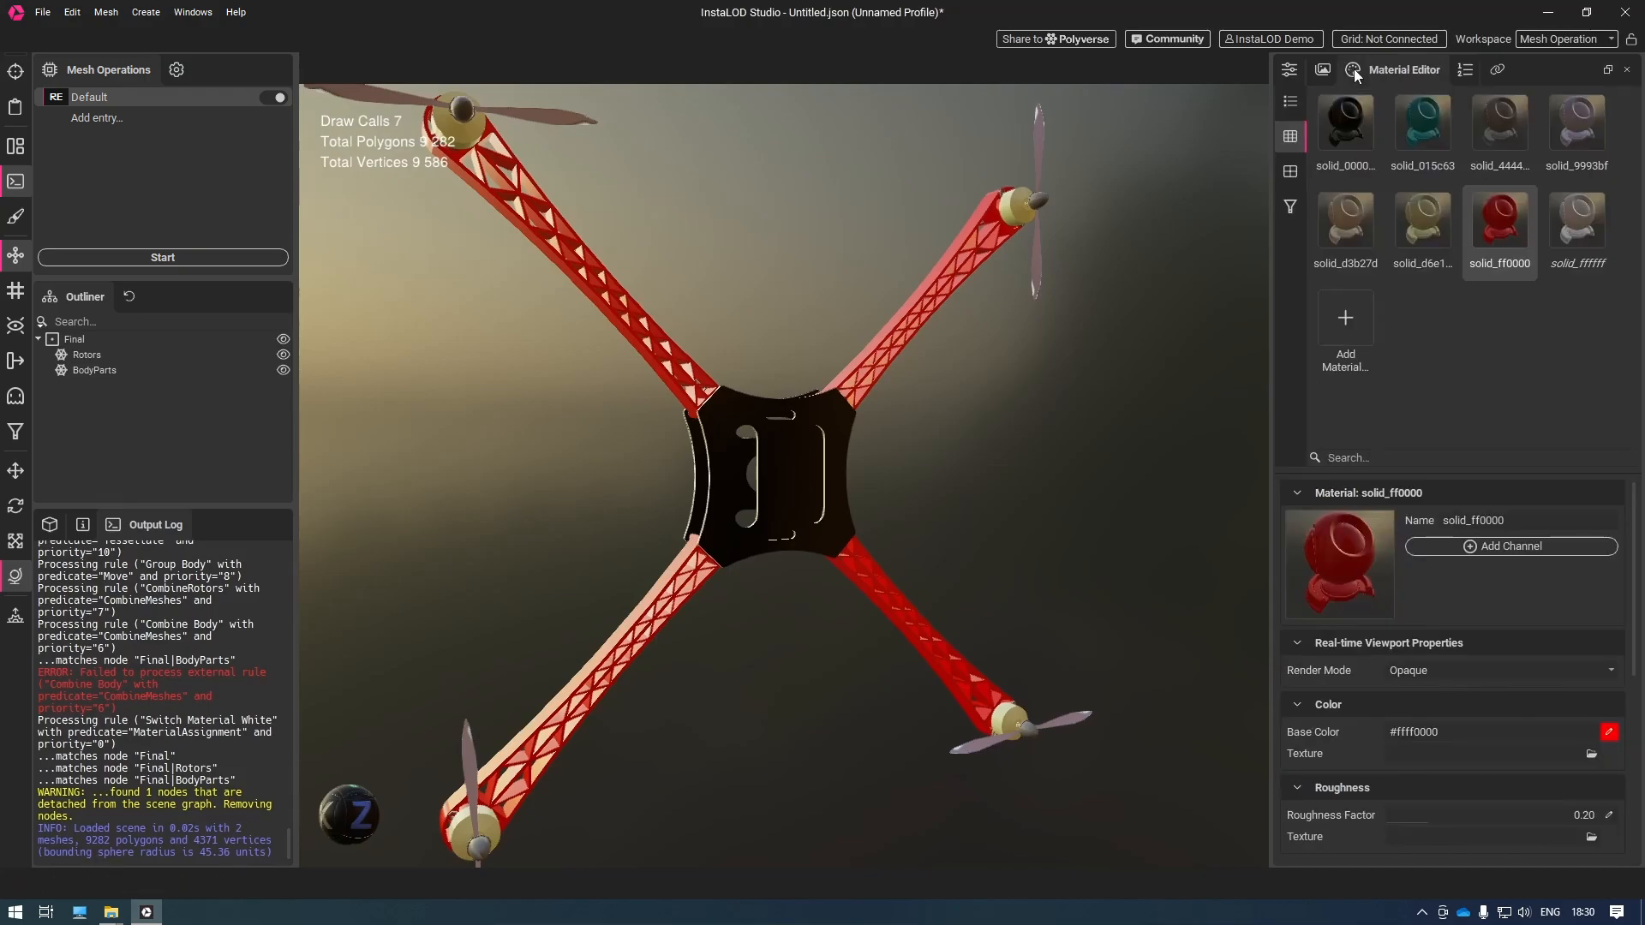
Copy the black material's name, solid_000000, into the Switch Material Black rule as the previous material name
click(1354, 142)
click(1490, 520)
key(ctrl+c)
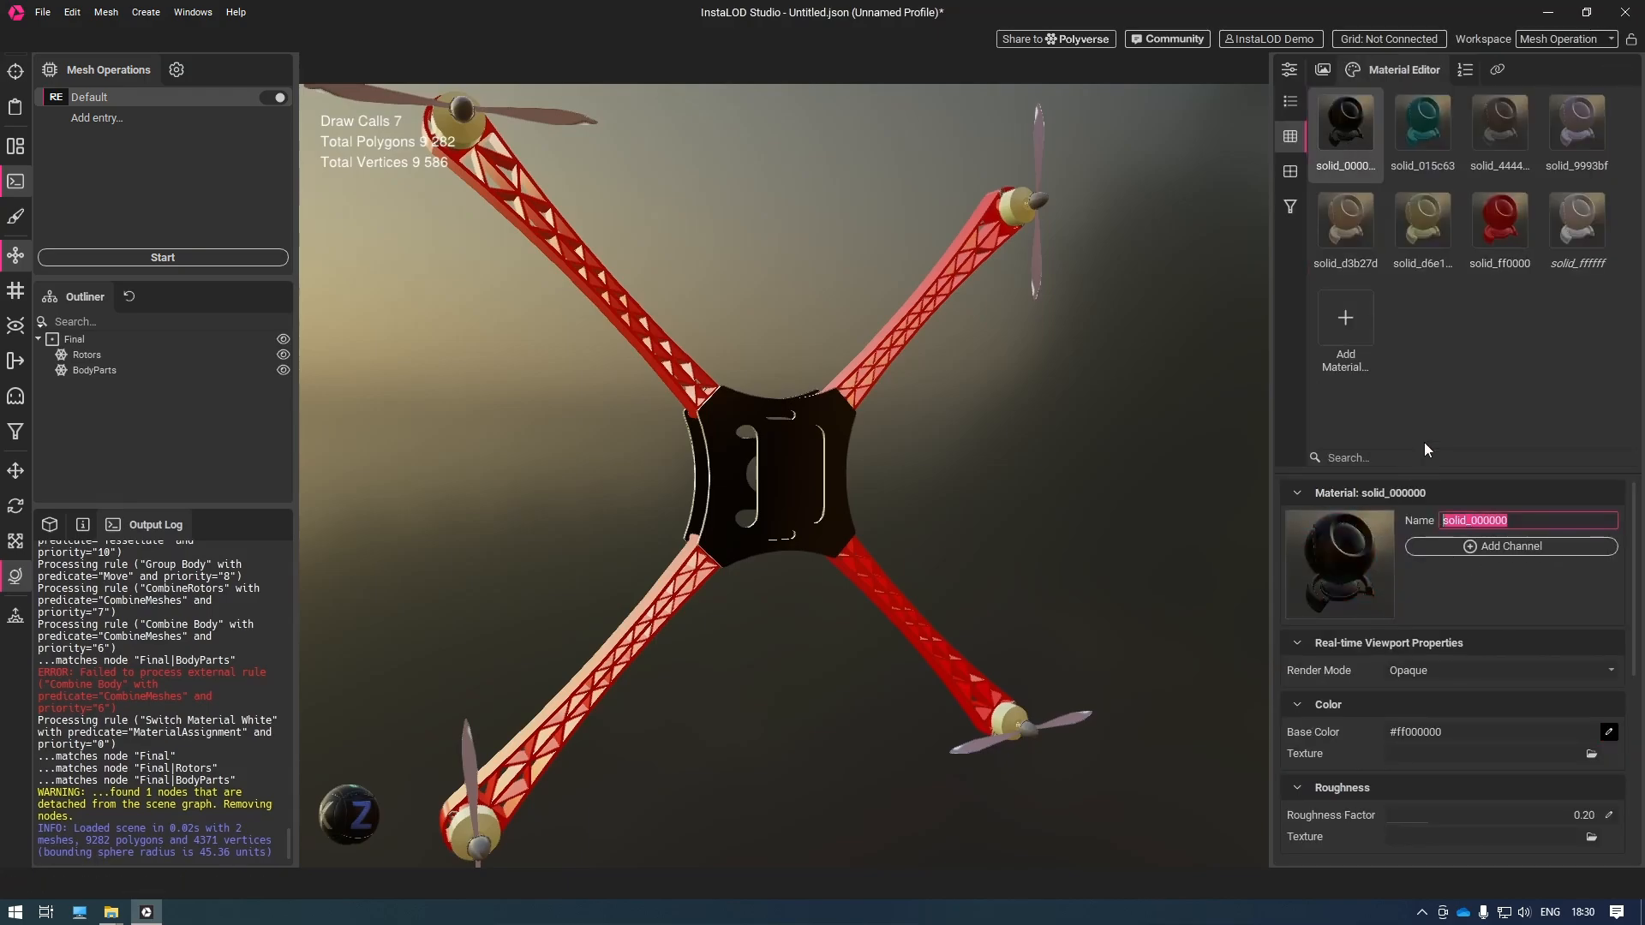
click(1464, 73)
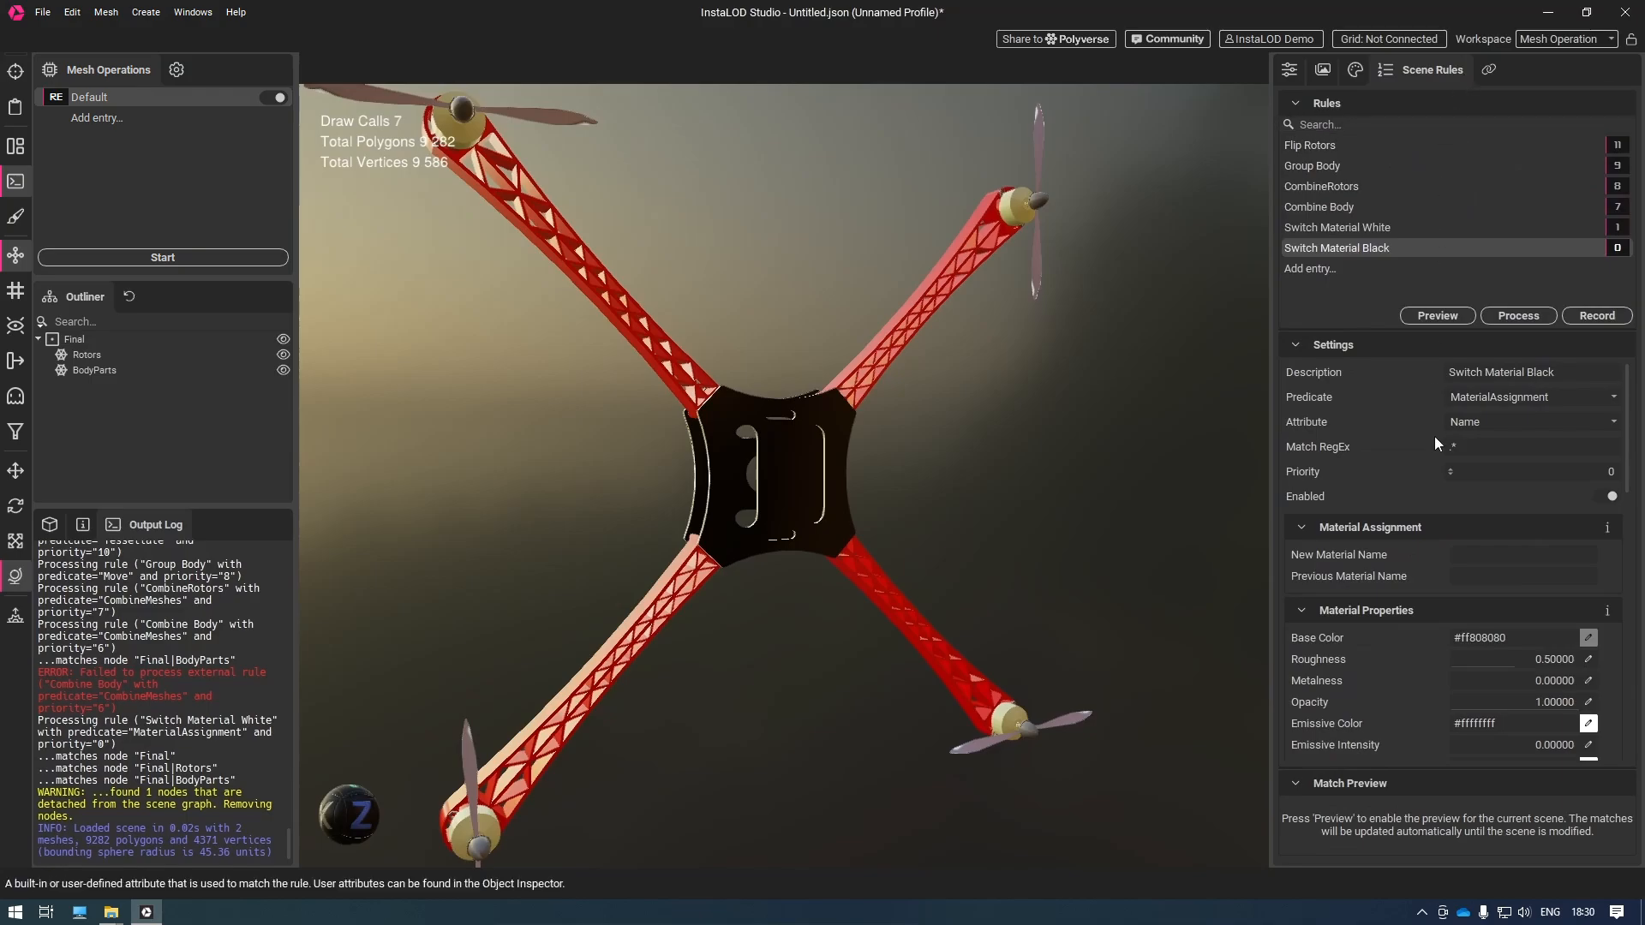
click(1473, 581)
key(ctrl+v)
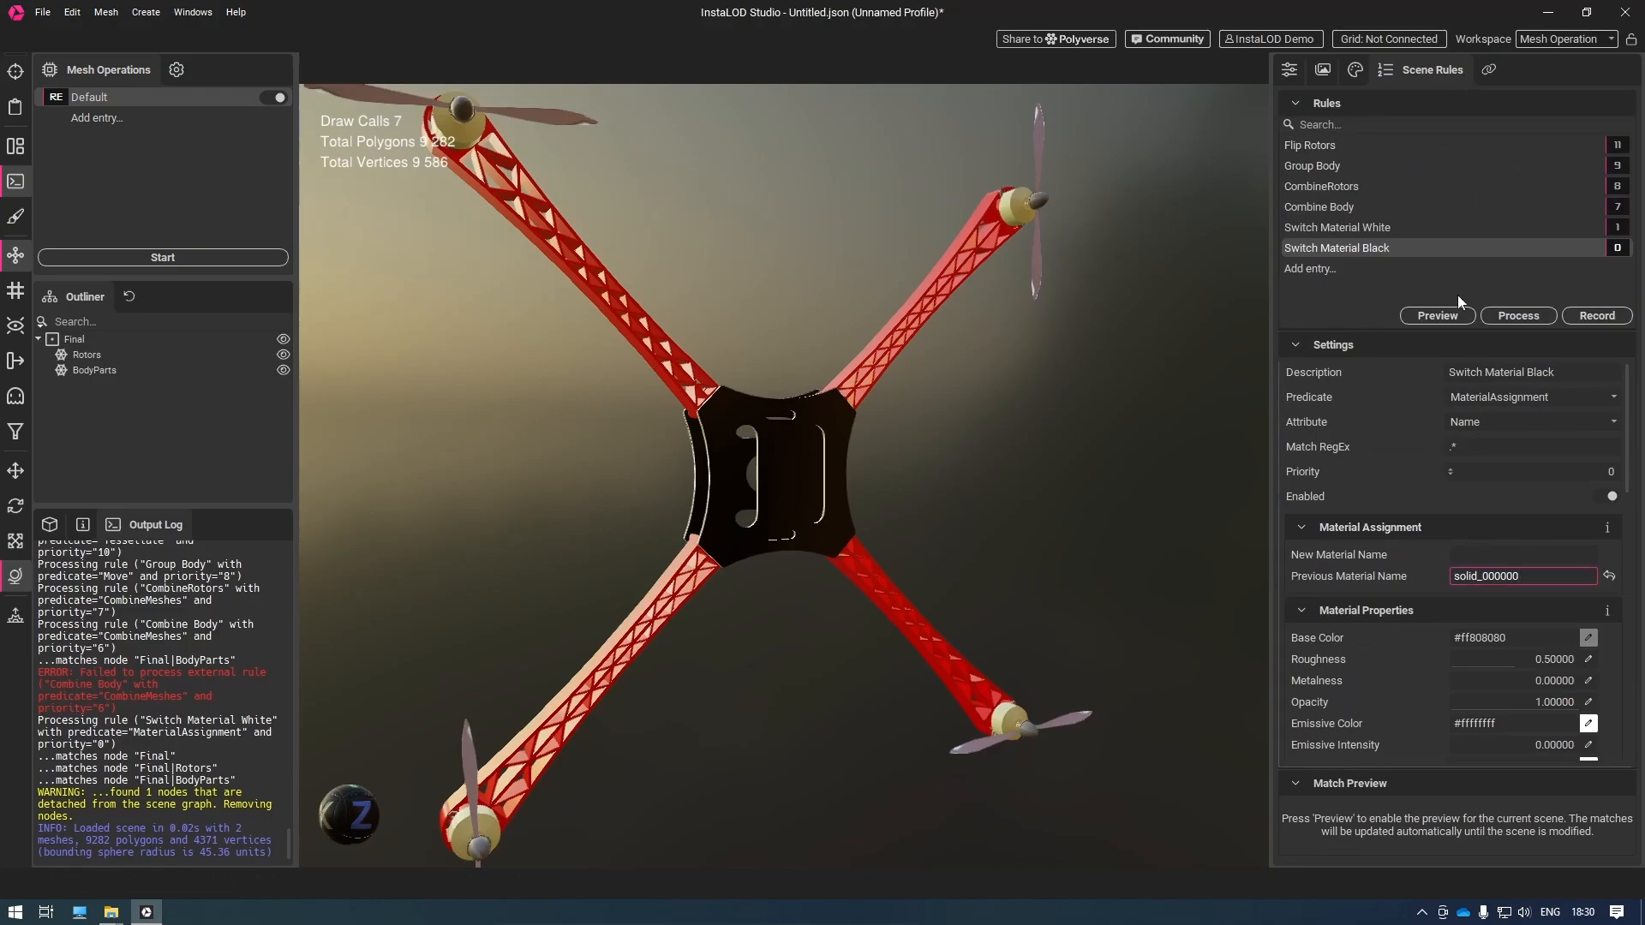
Copy the red material's name, solid_ff0000, into the Switch Material Black rule as the new material name
click(1356, 69)
click(1472, 205)
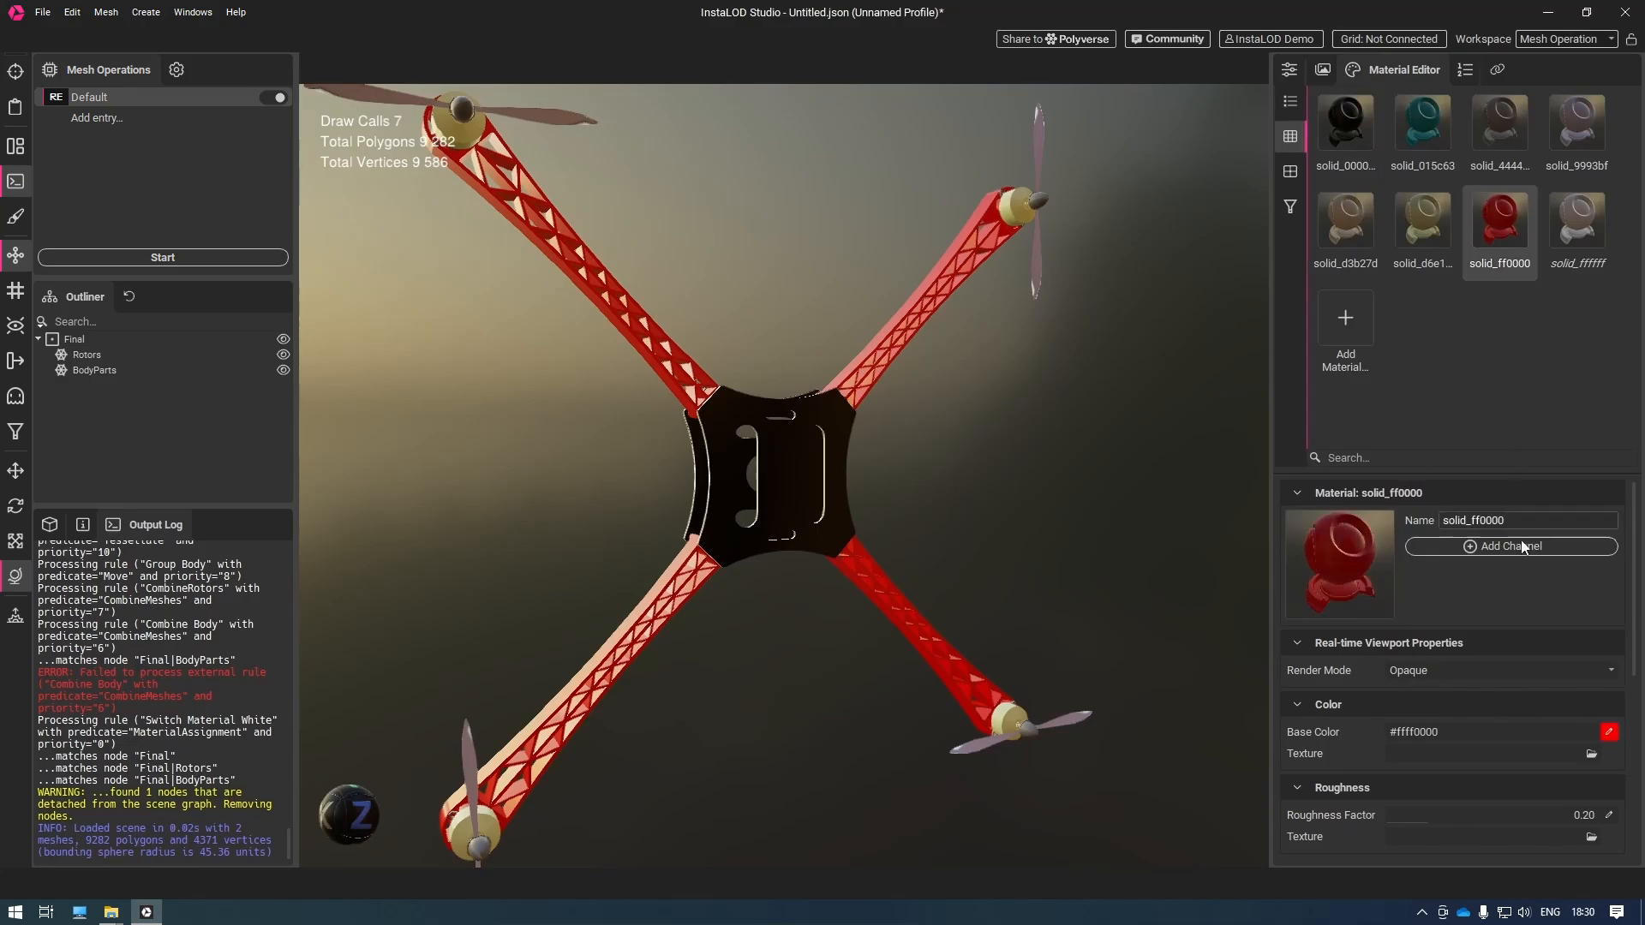
drag(1521, 523, 1395, 500)
key(ctrl+c)
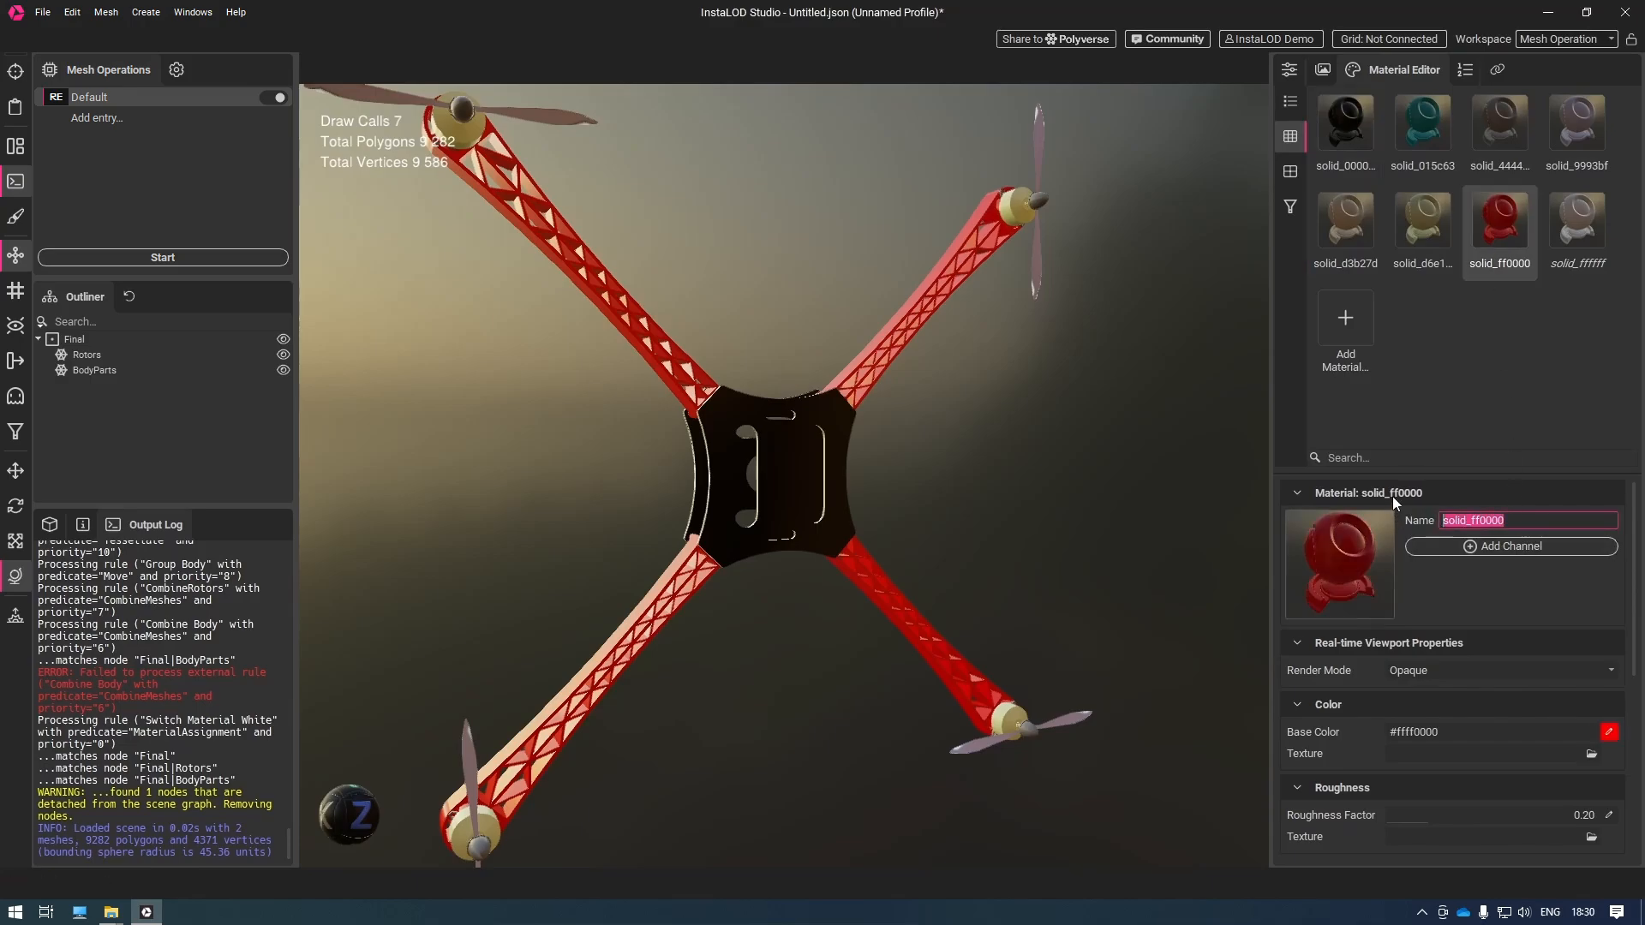
click(1468, 71)
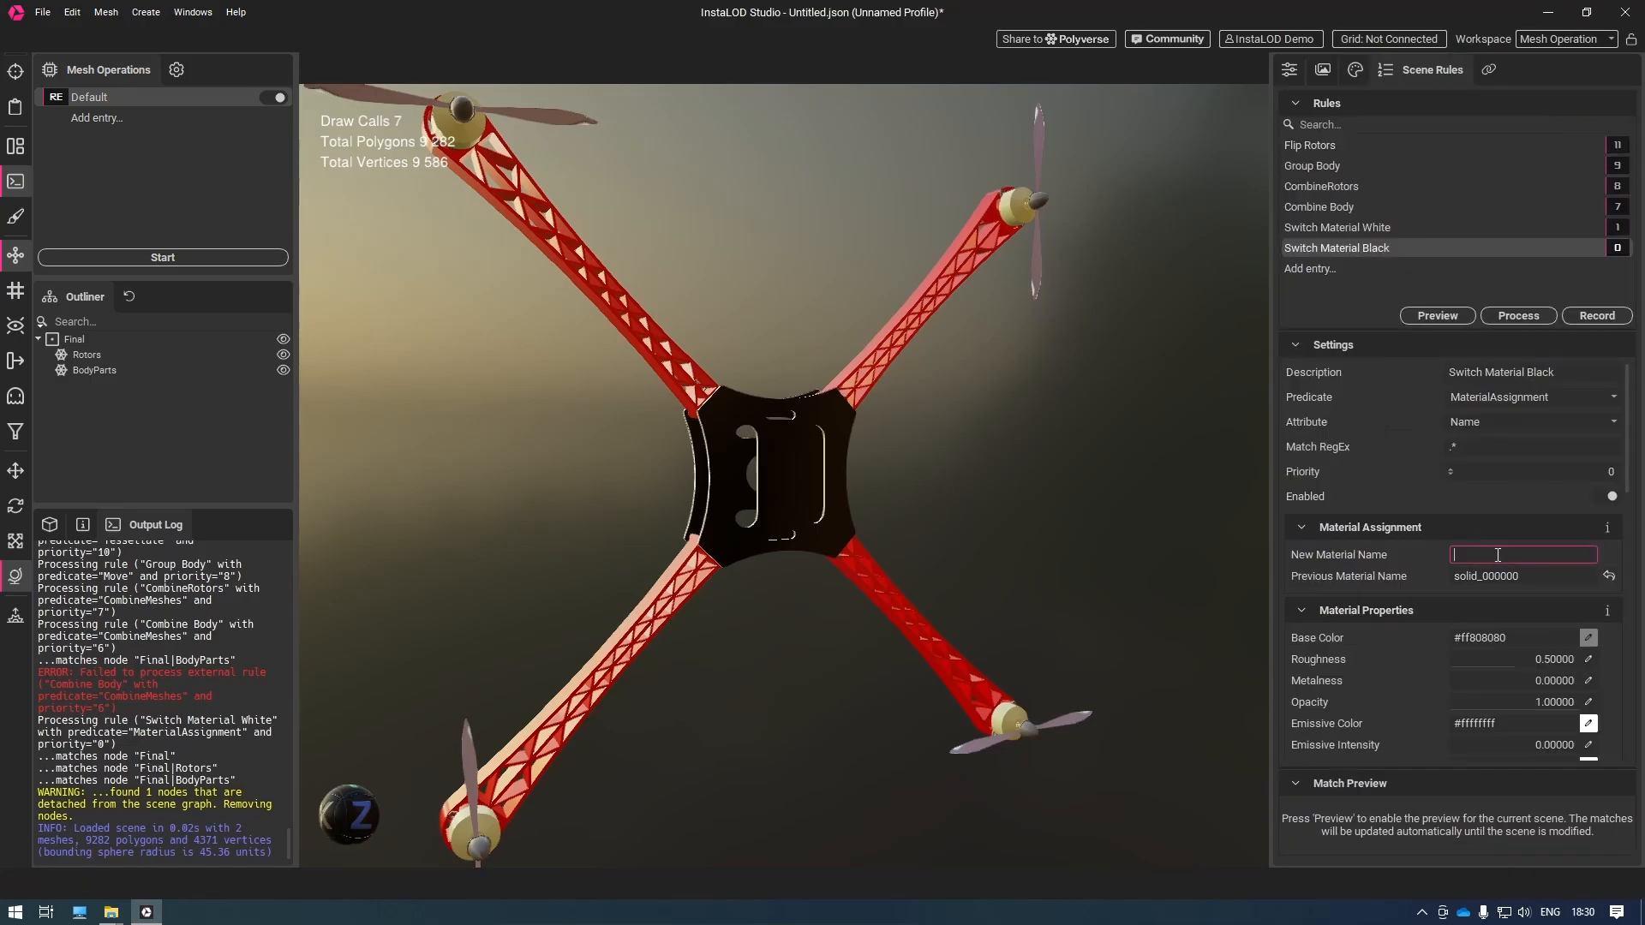
key(ctrl+v)
Process the scene rules with the black material switch and inspect the drone's center plate
click(1534, 312)
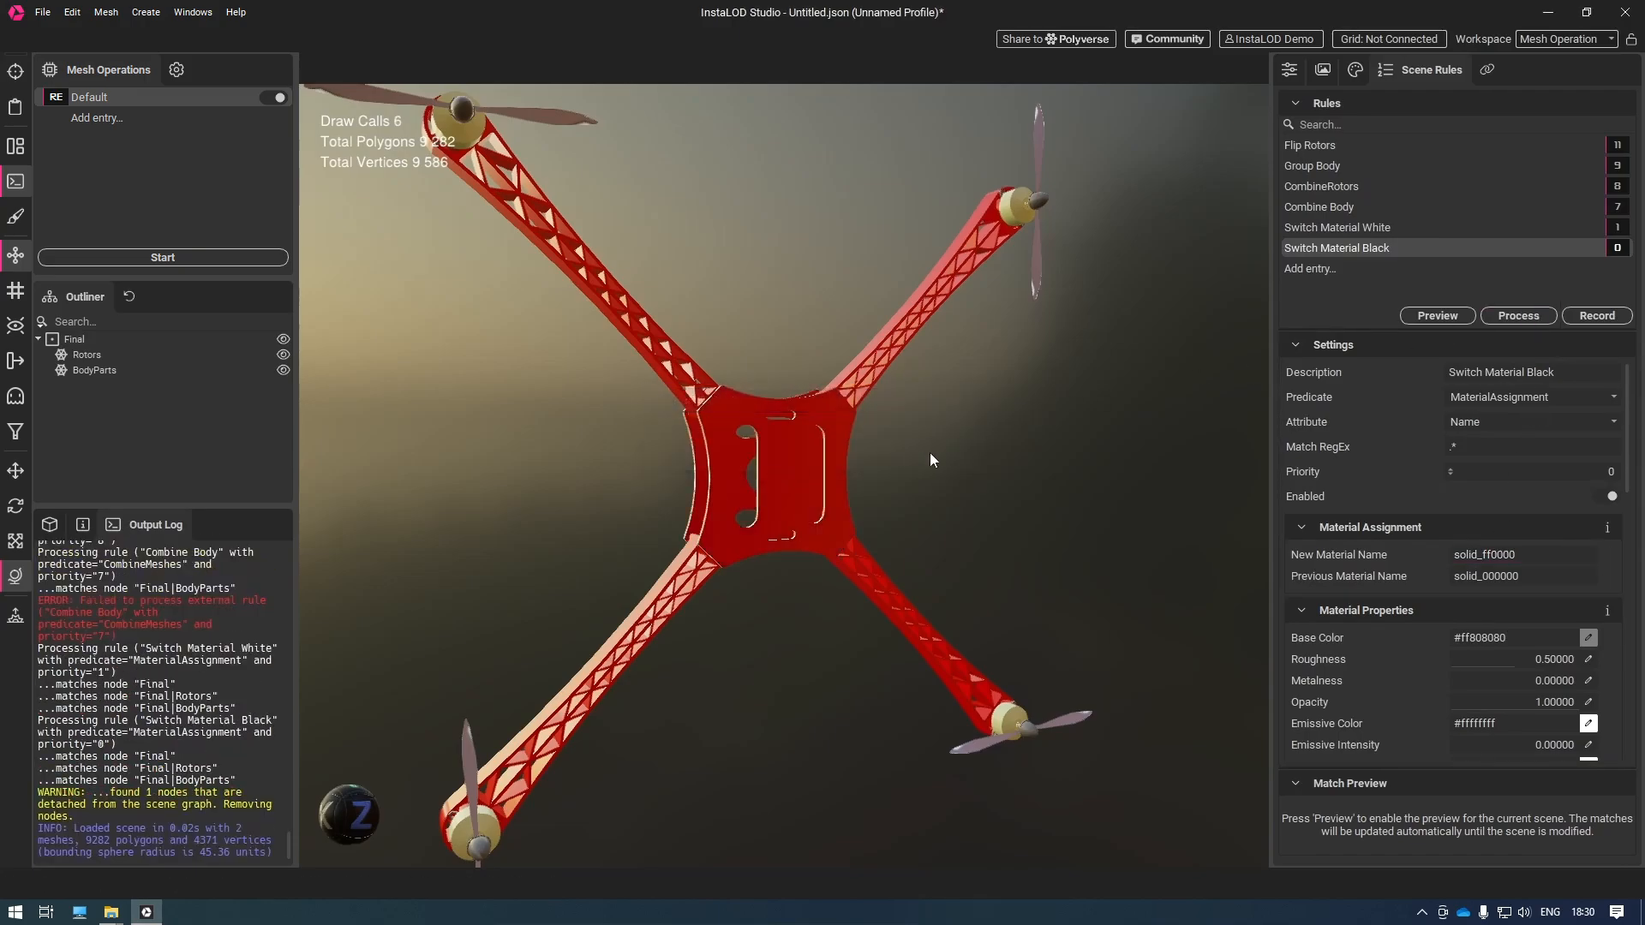
click(767, 471)
middle_drag(759, 493, 951, 517)
click(980, 513)
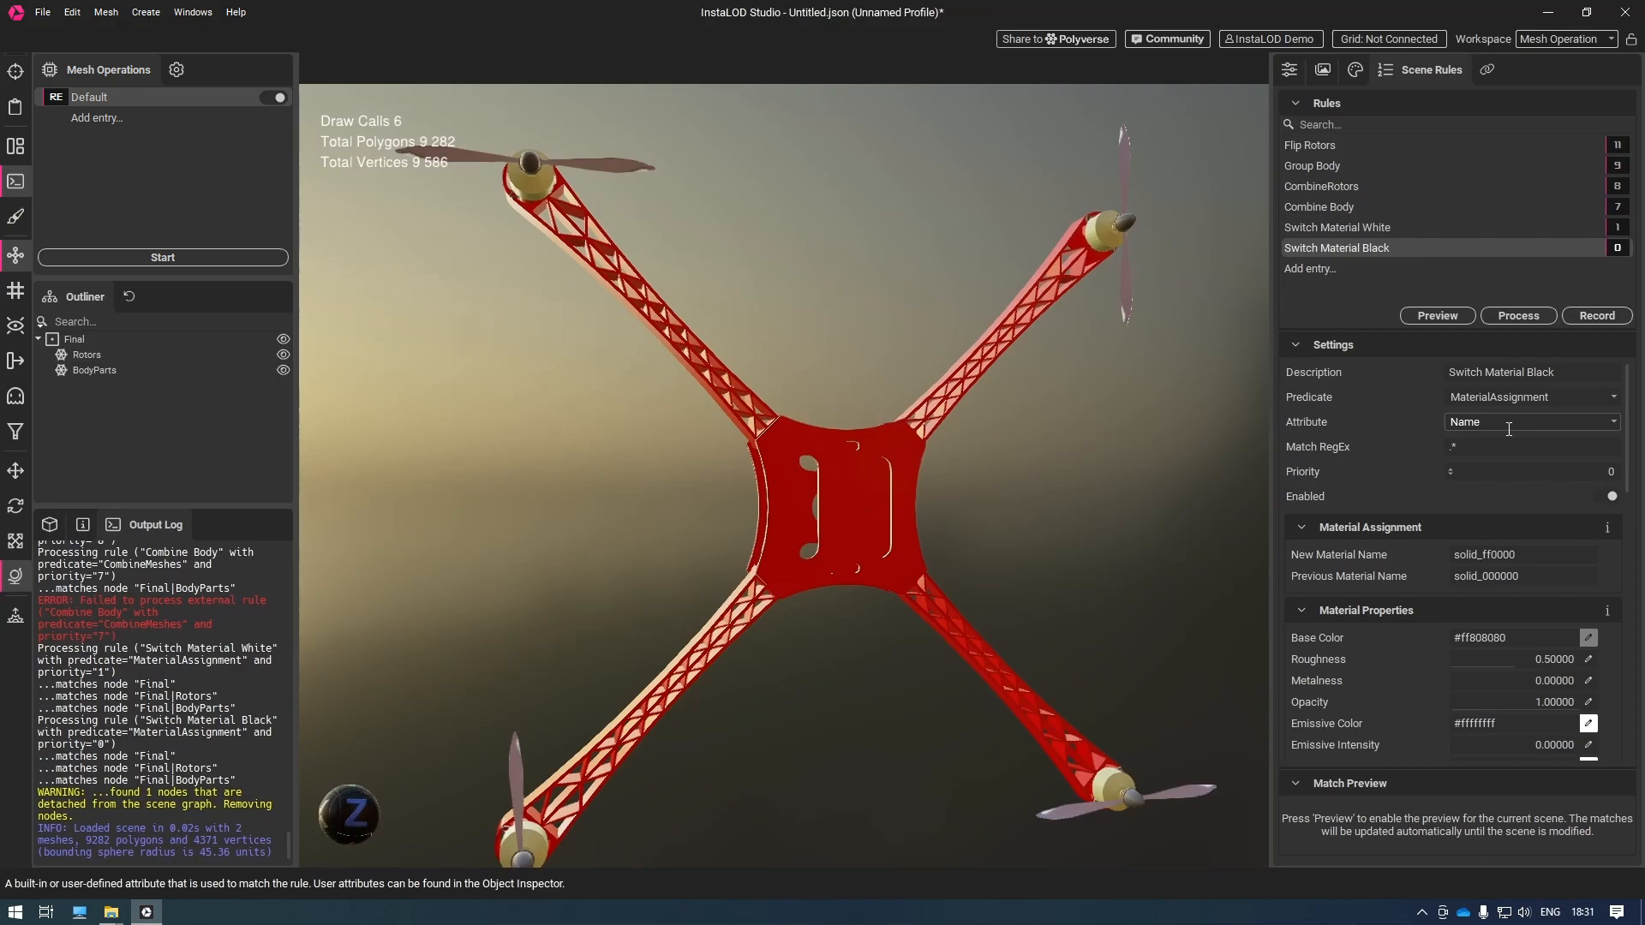
Add a new scene rule named SetAttribute after the Switch Material Black rule
click(1338, 268)
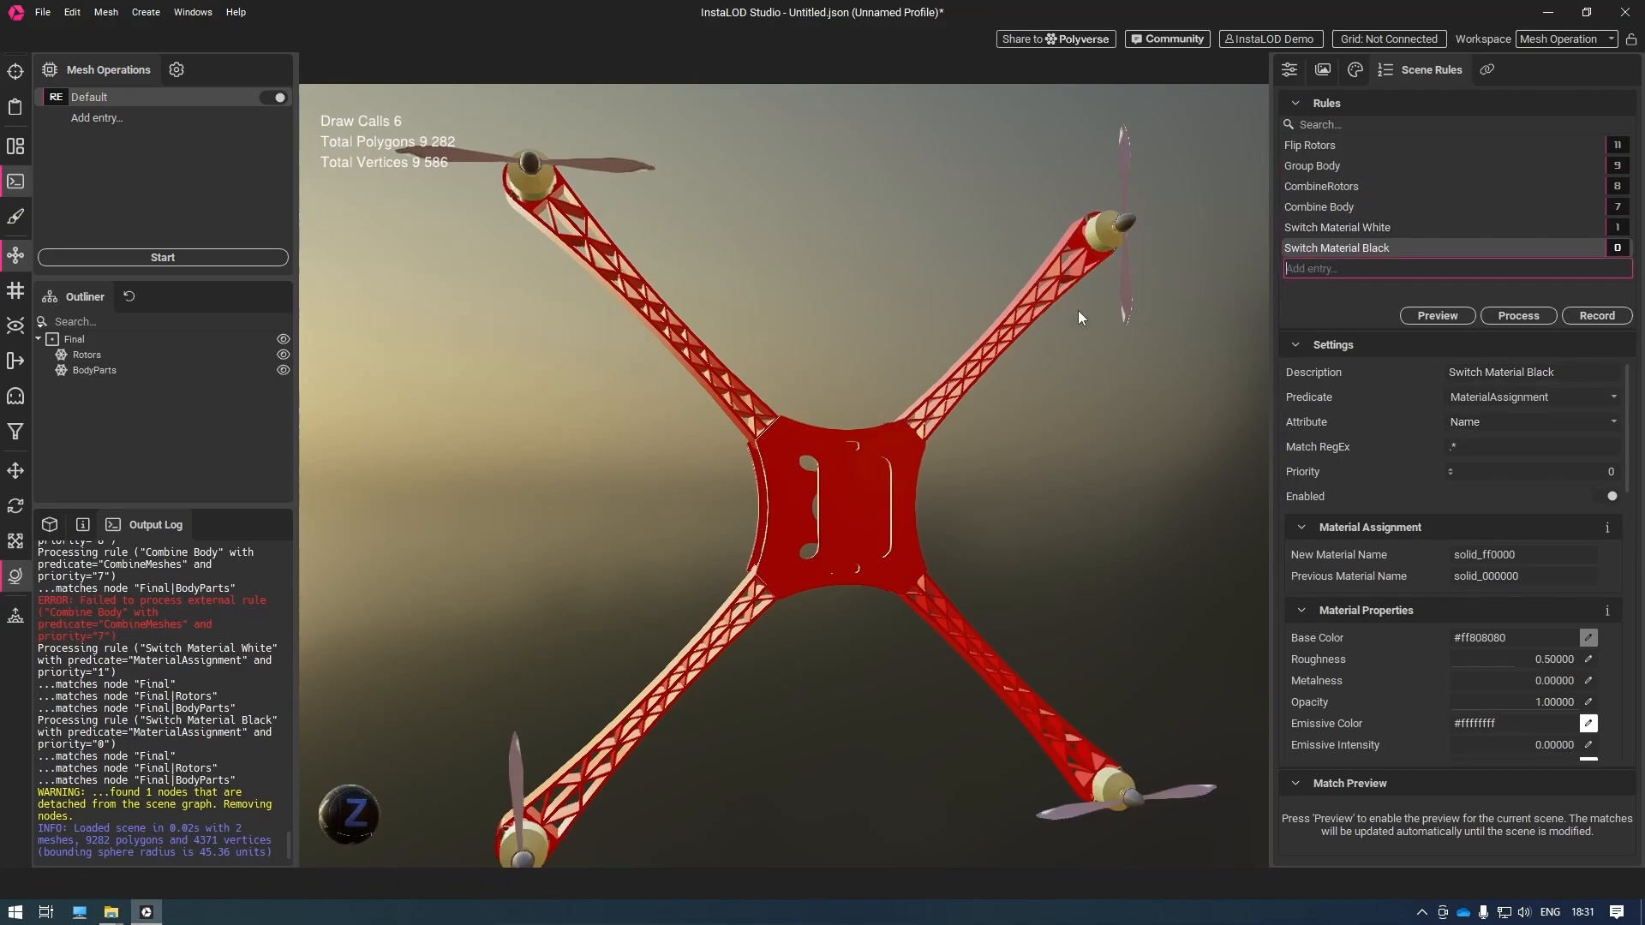
text(Set)
text(Attribute)
key(Return)
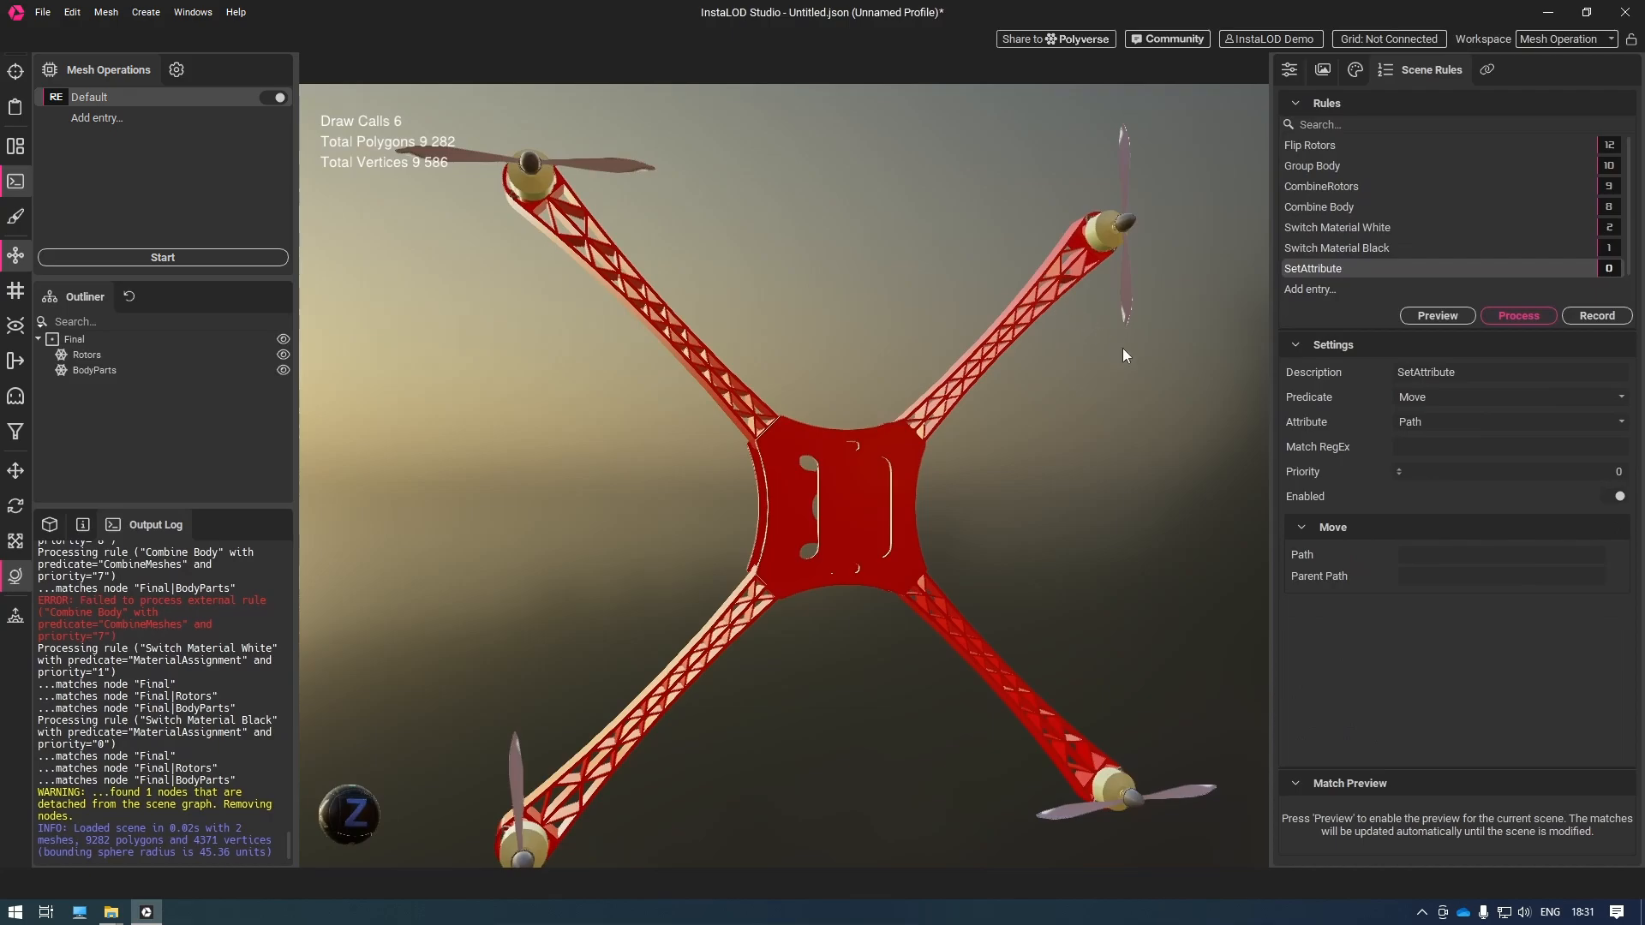
Configure the SetAttribute rule to match the Name attribute with .* and use the SetAttribute predicate
click(1621, 422)
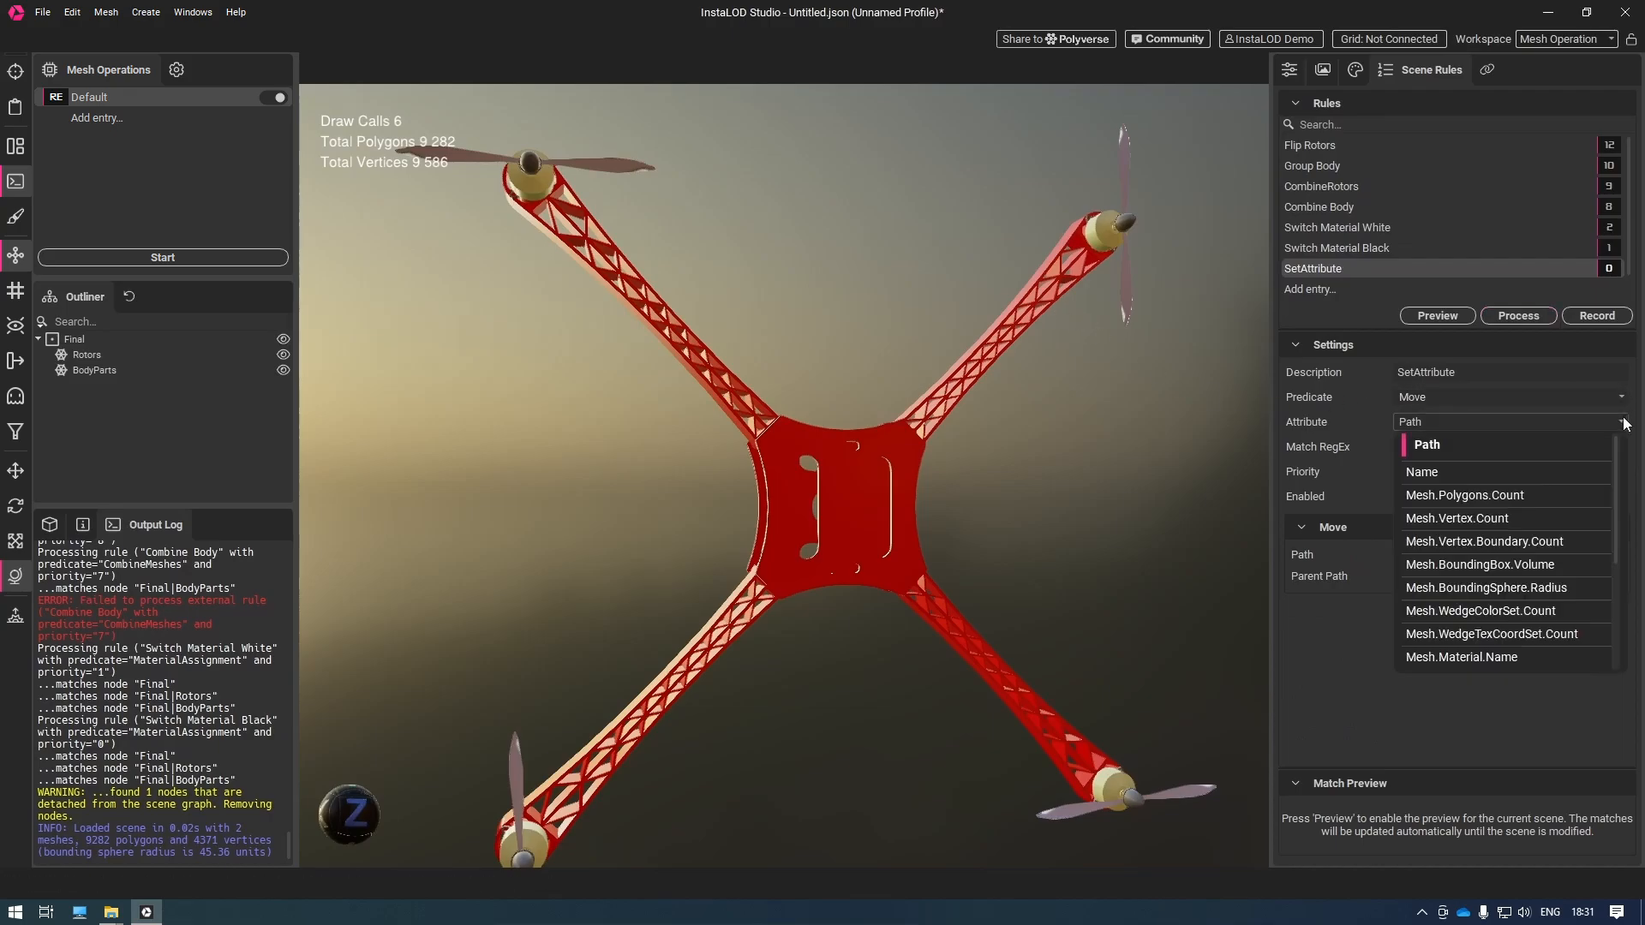
click(1592, 472)
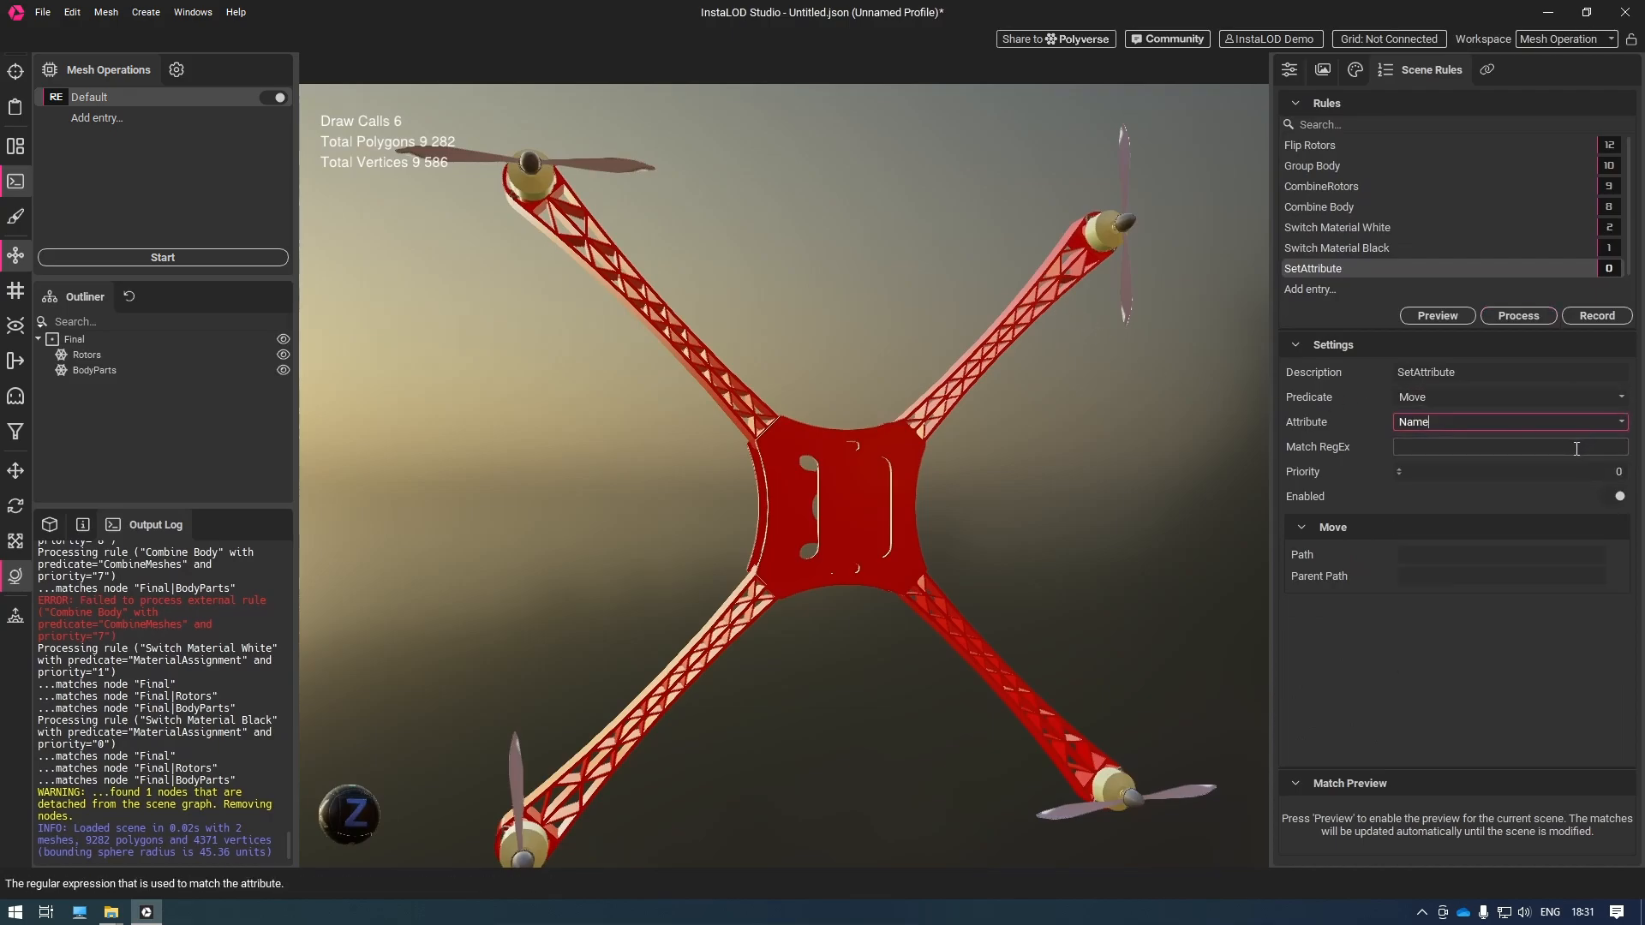
click(1577, 447)
text(.*)
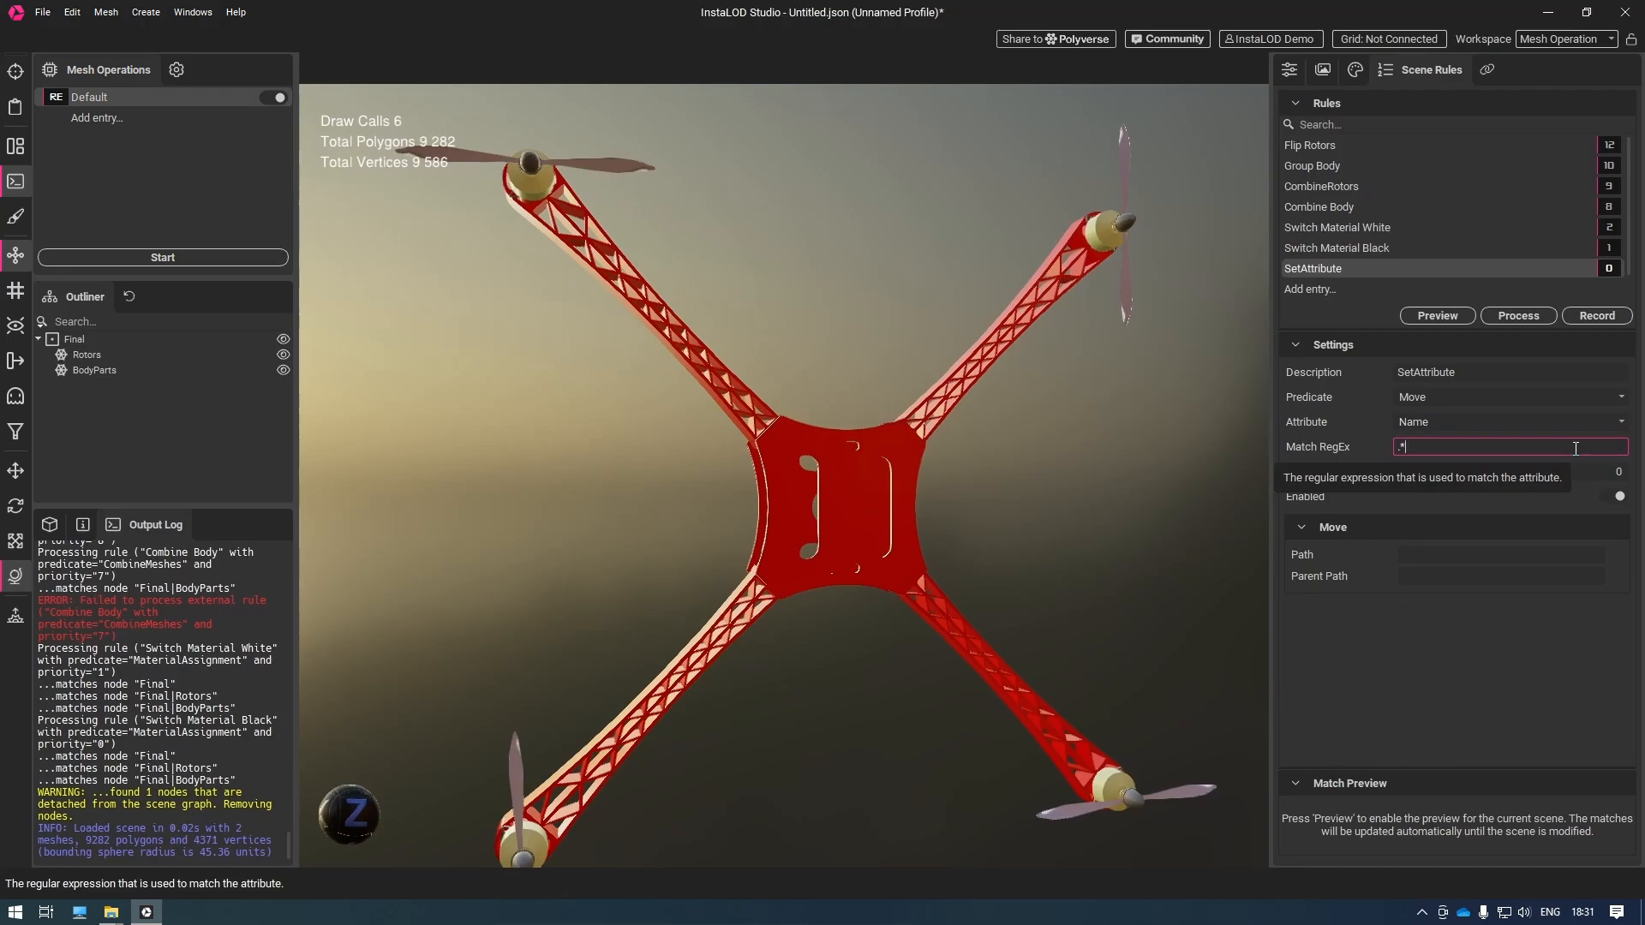
click(1620, 397)
click(1537, 444)
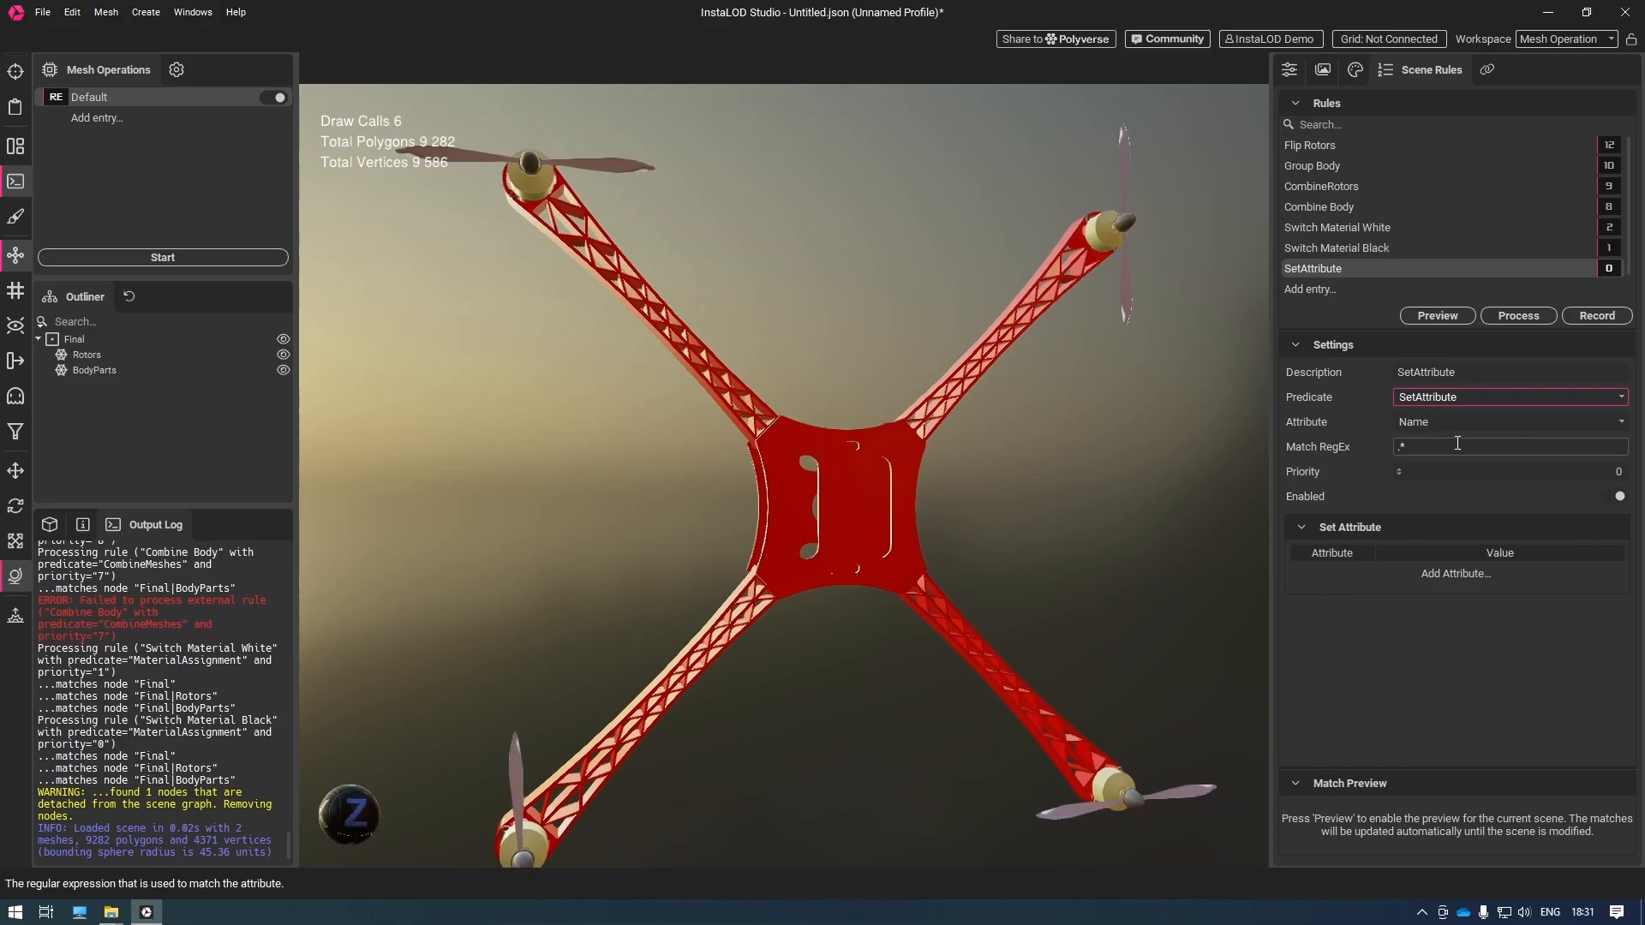
Add a Company attribute with the value InstaLOD to the SetAttribute rule and process the scene rules
click(1434, 575)
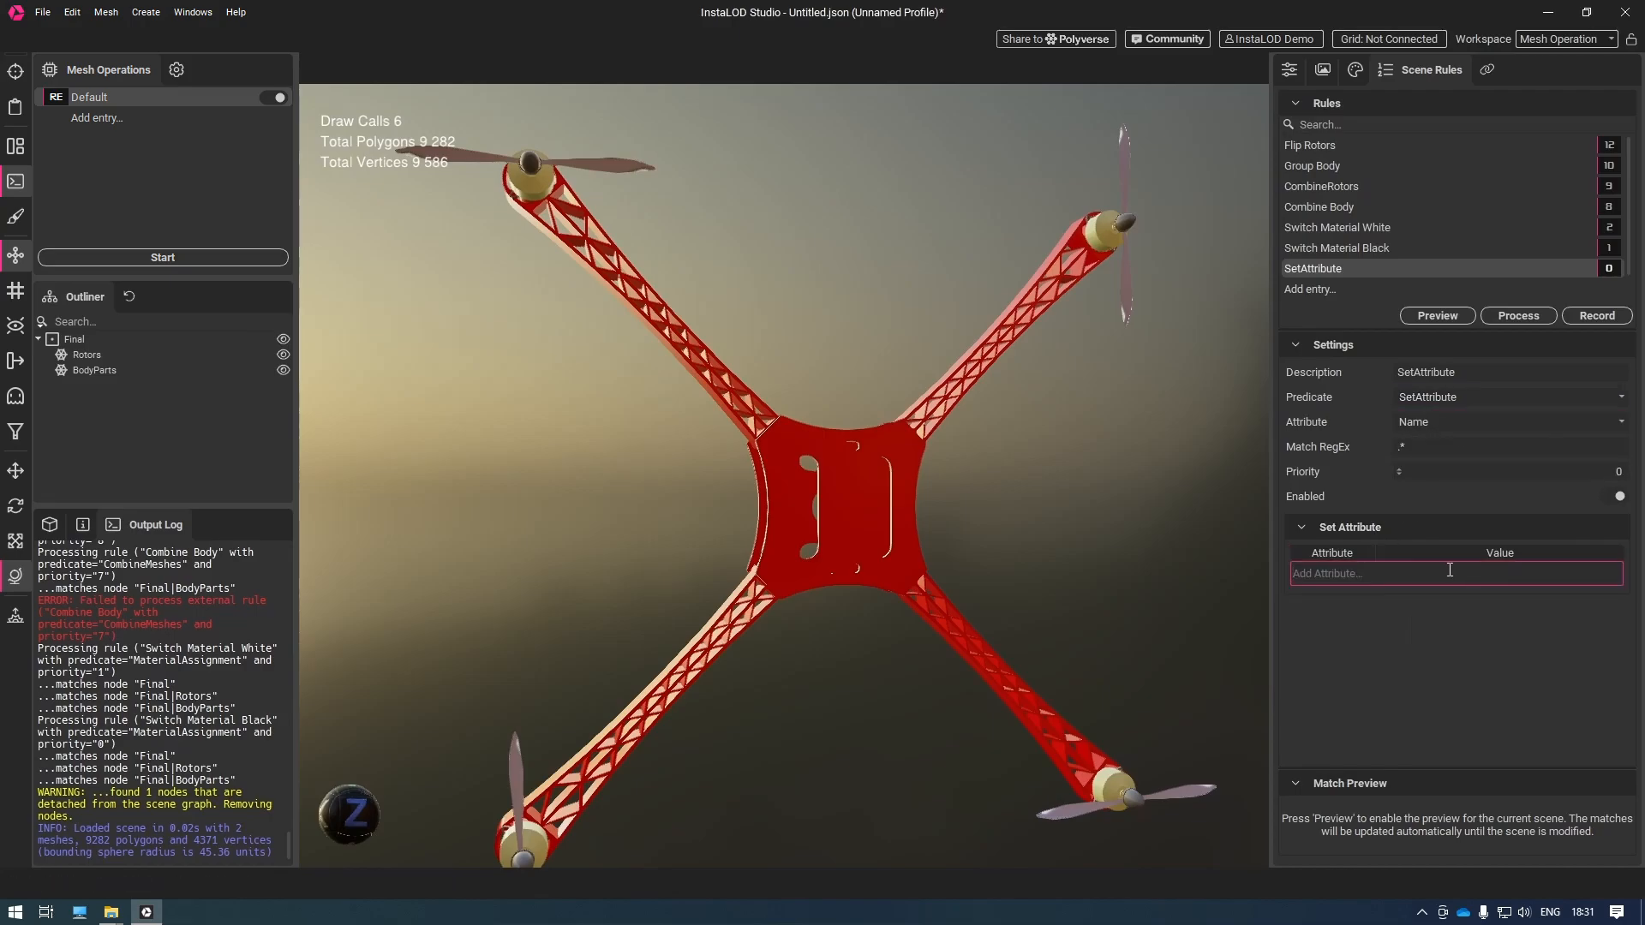
text(Company)
key(Return)
text(InstaLOD)
key(Return)
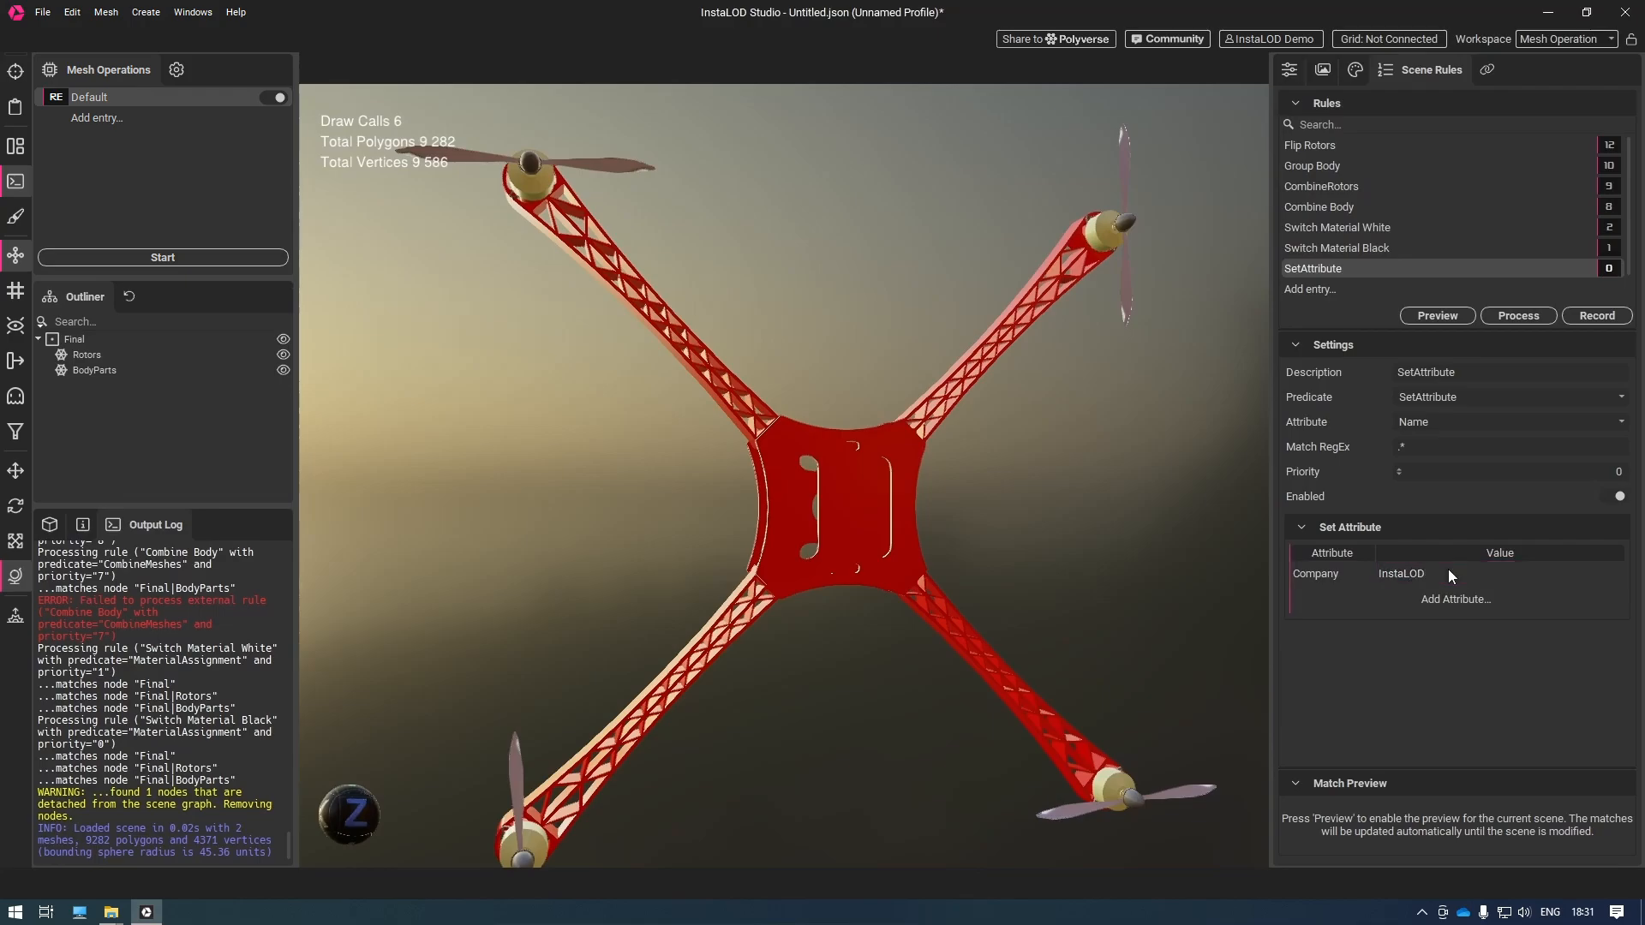
click(1515, 316)
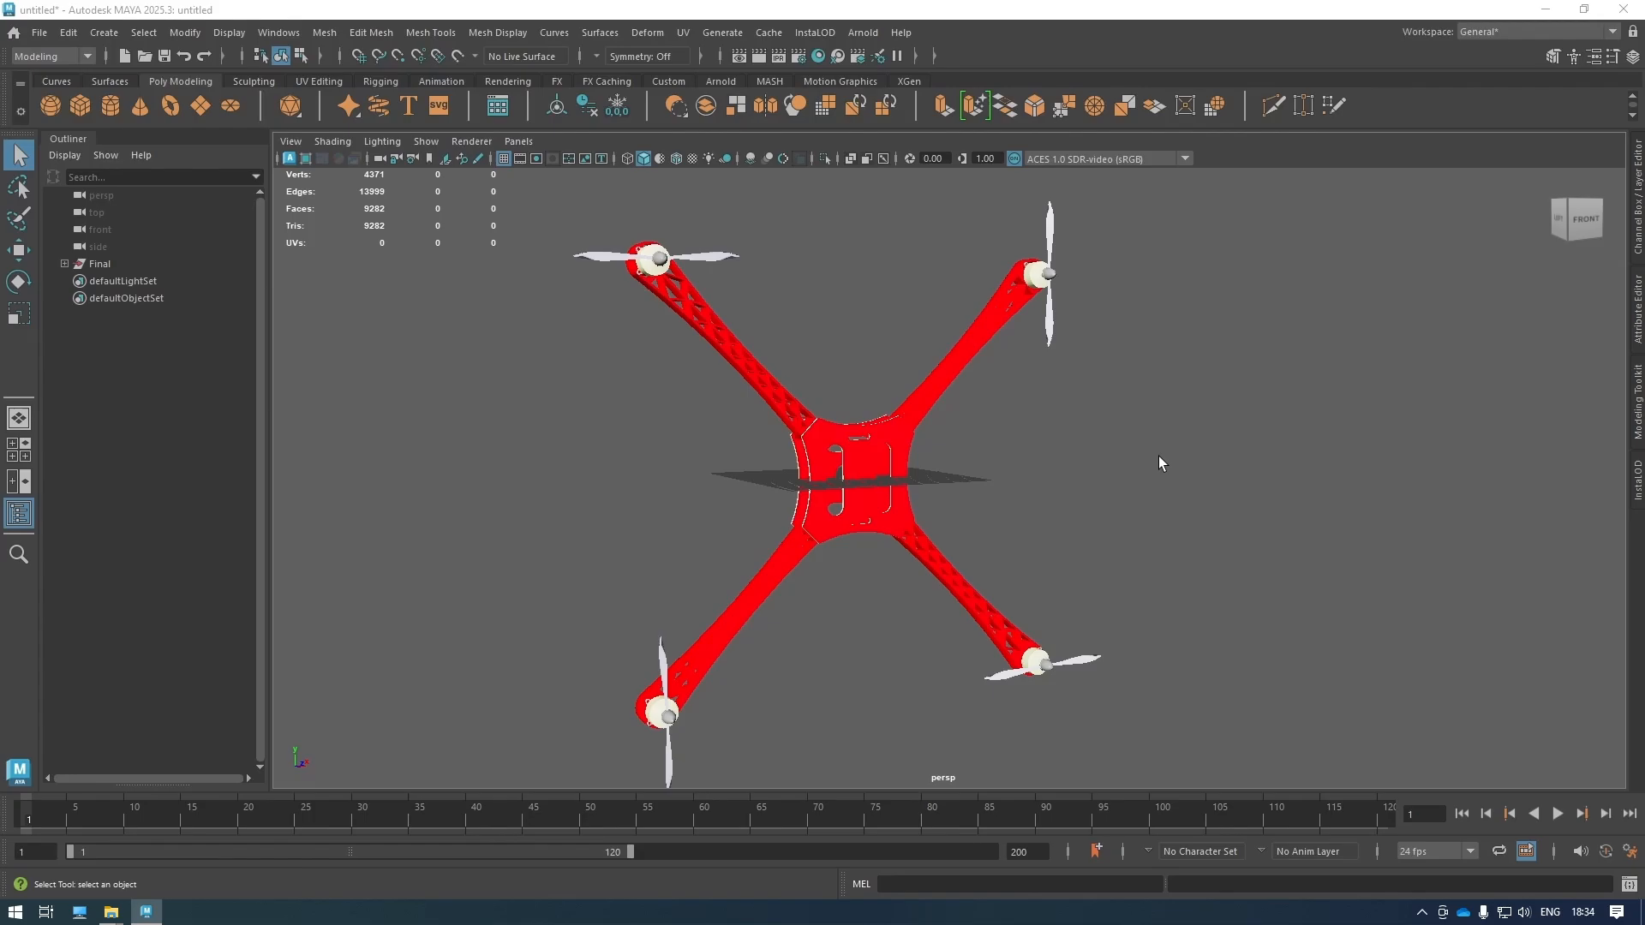
Switch to Maya, select the drone's BodyParts mesh and examine the extra attributes of its transform node
click(1636, 339)
click(731, 464)
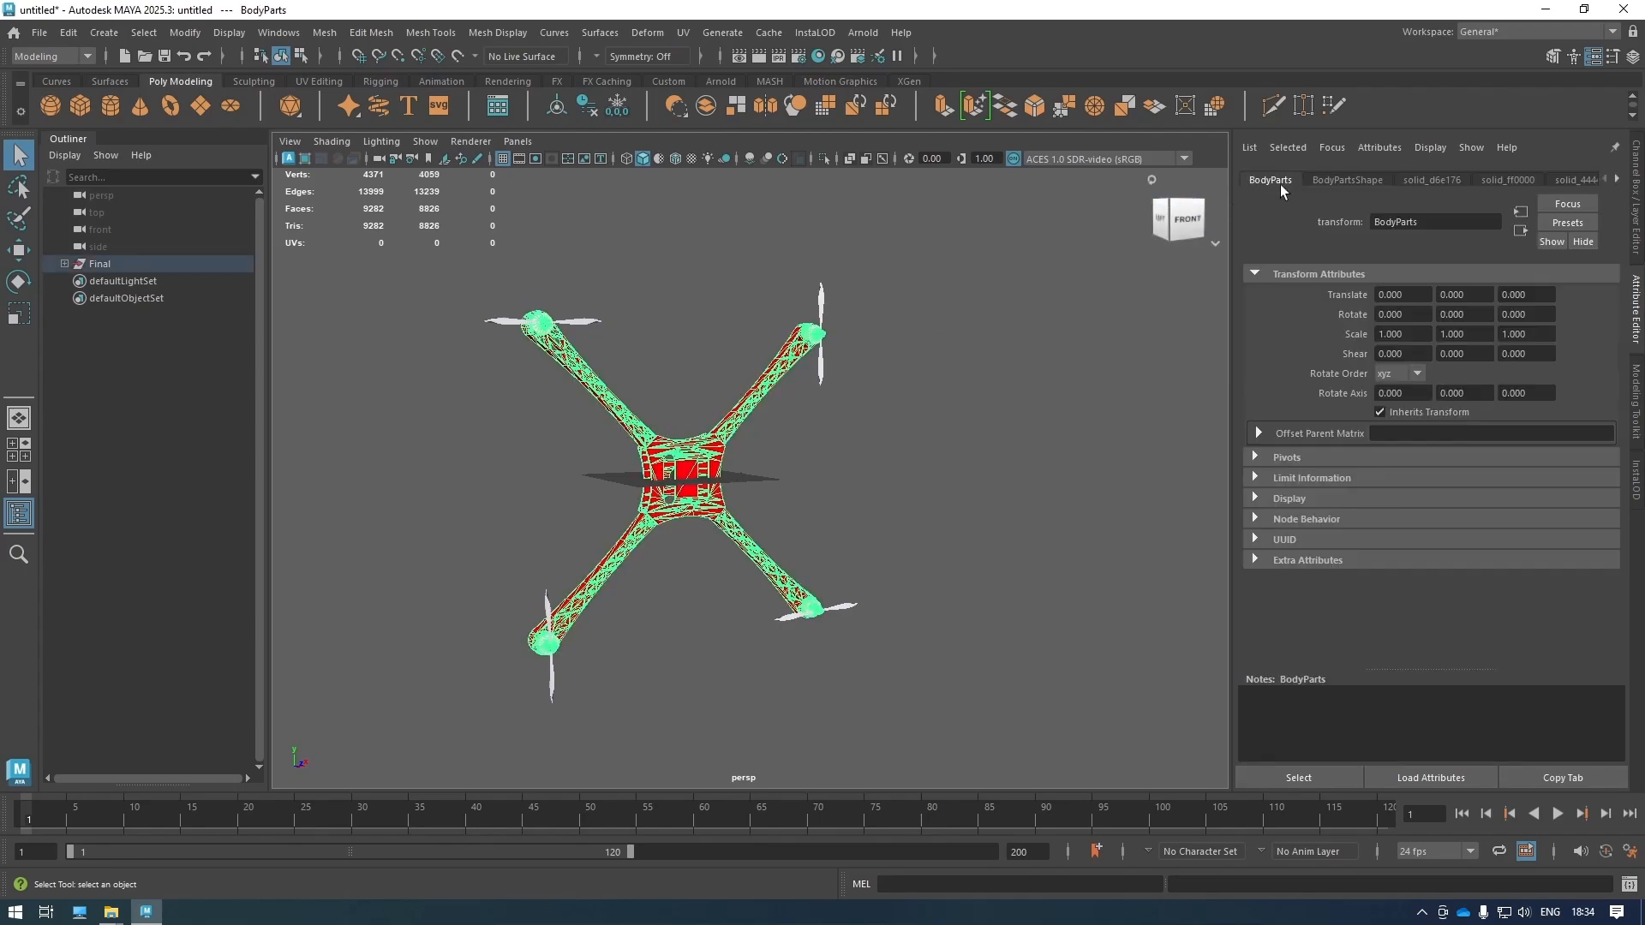
click(1254, 558)
scroll(1288, 562, down, 3)
scroll(1289, 583, down, 1)
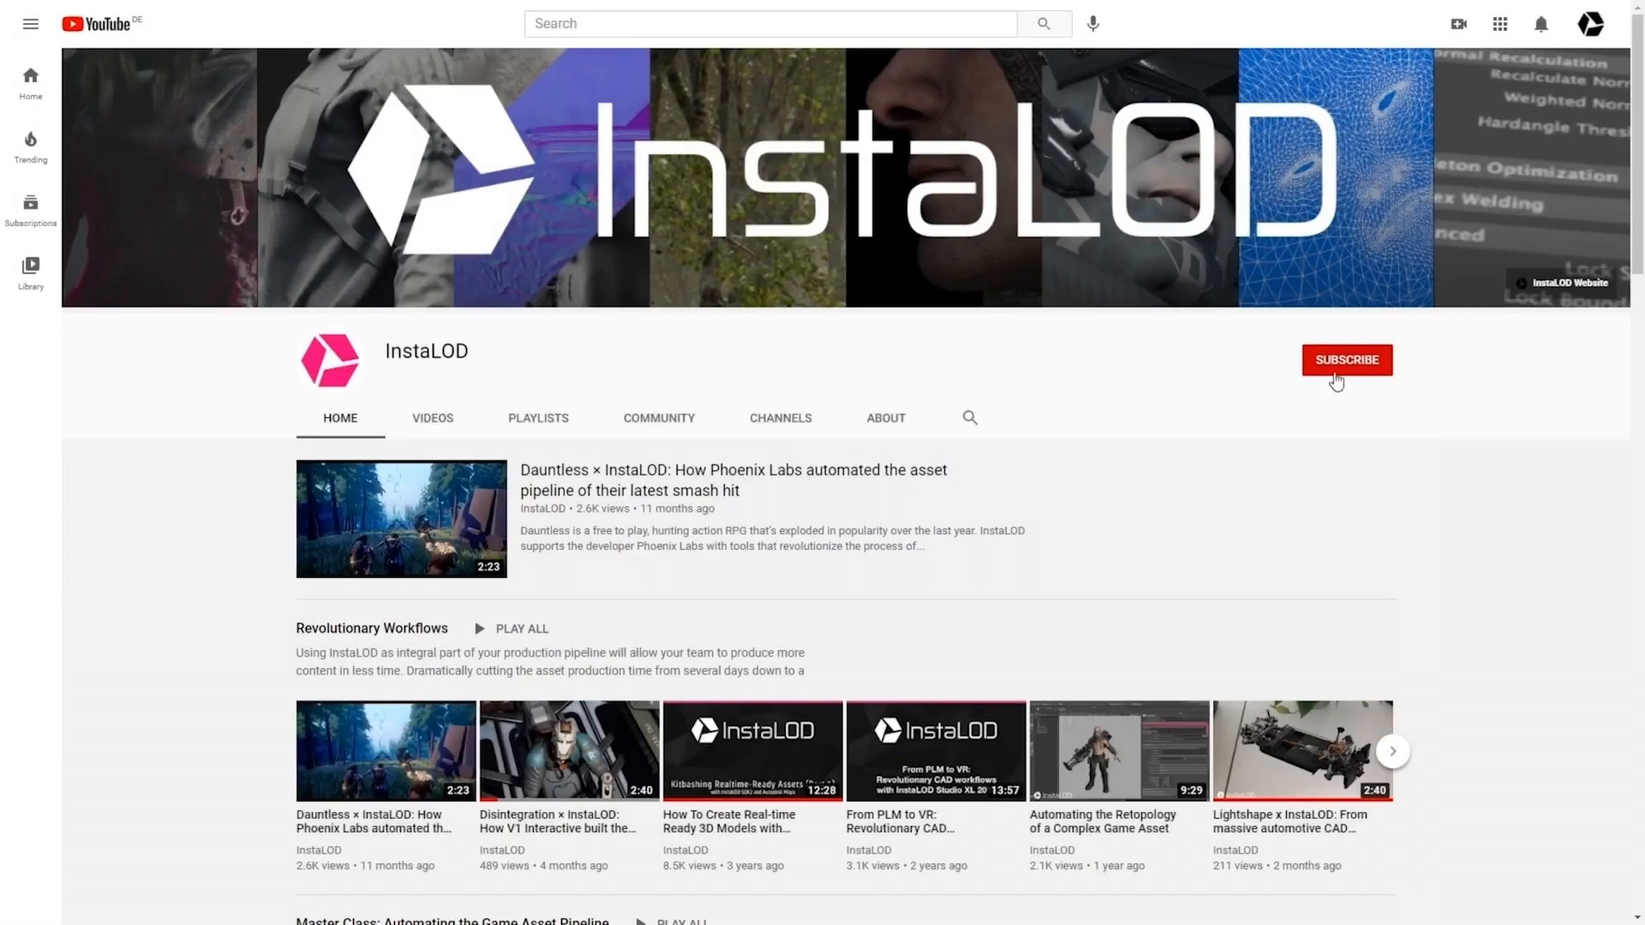
Switch to the InstaLOD channel page on YouTube and subscribe to the channel
click(1336, 380)
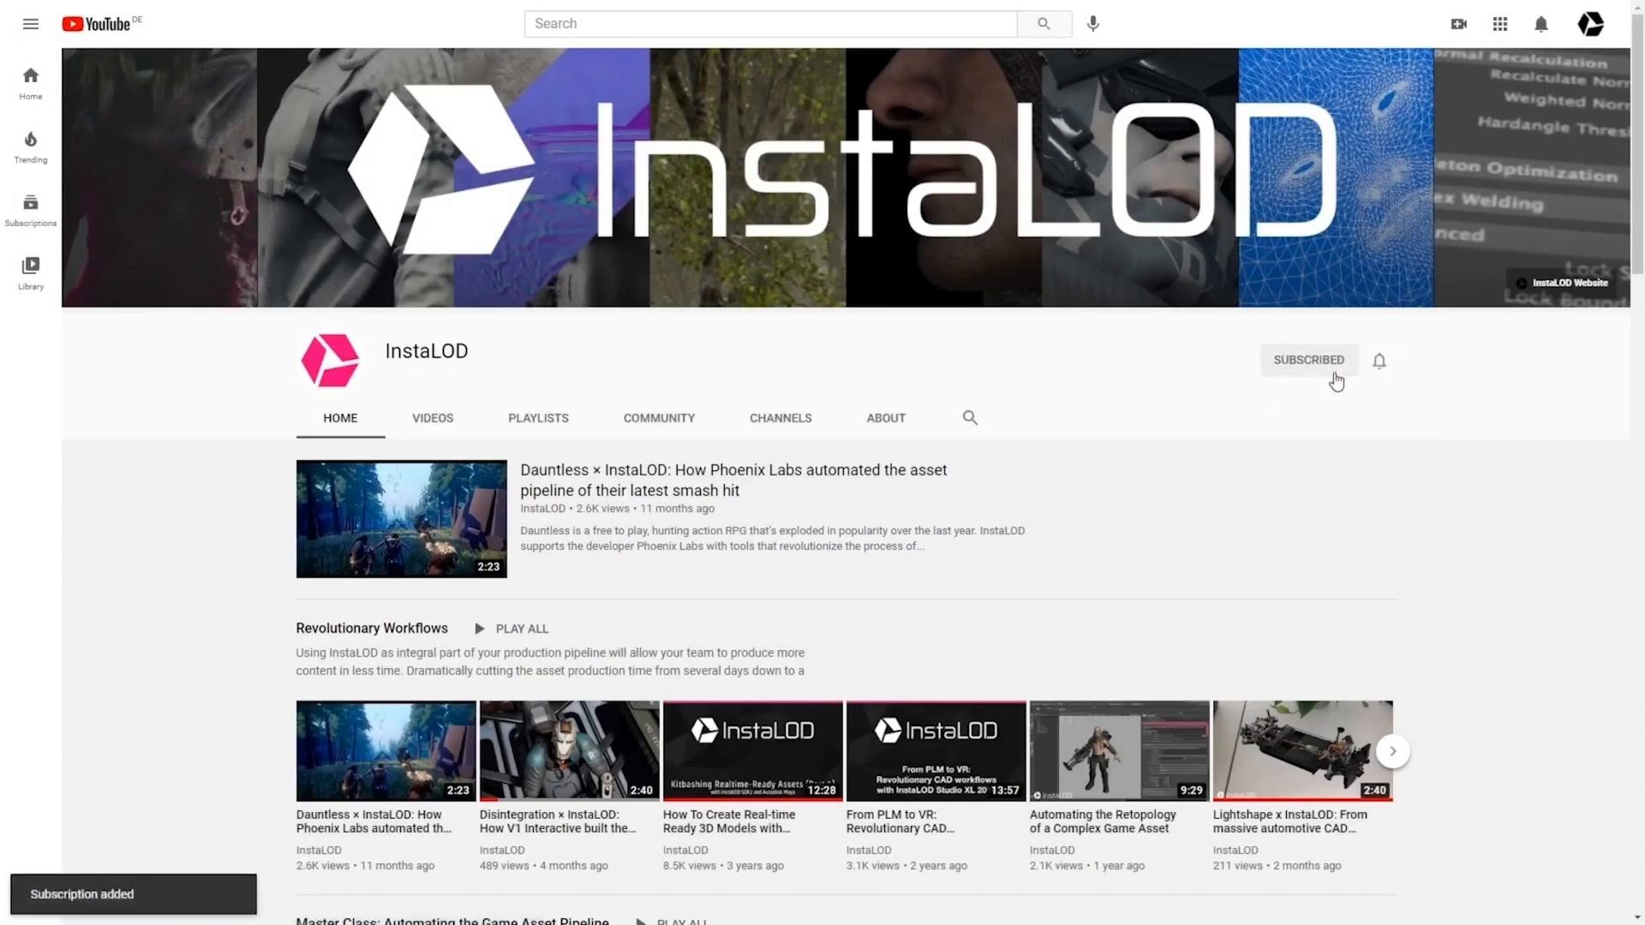